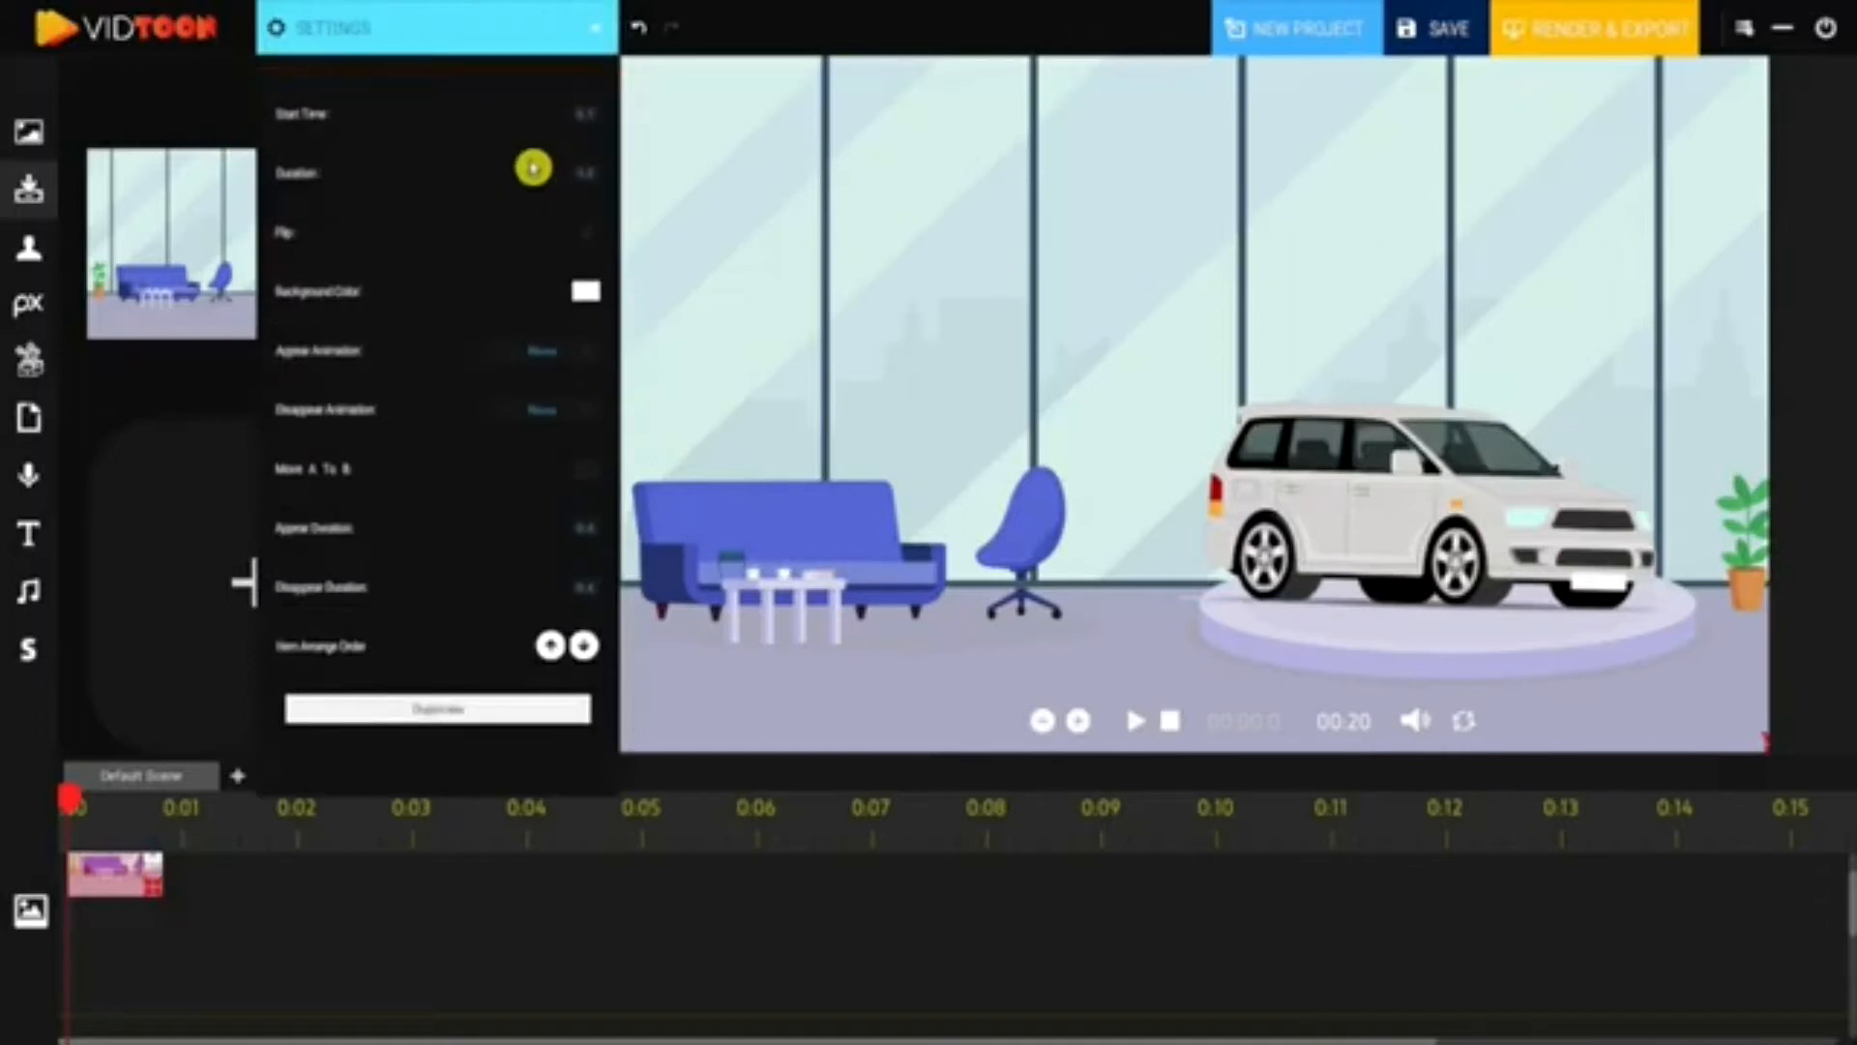
- Extend the showroom background clip across the timeline and change its colour to white
drag(150, 906, 850, 891)
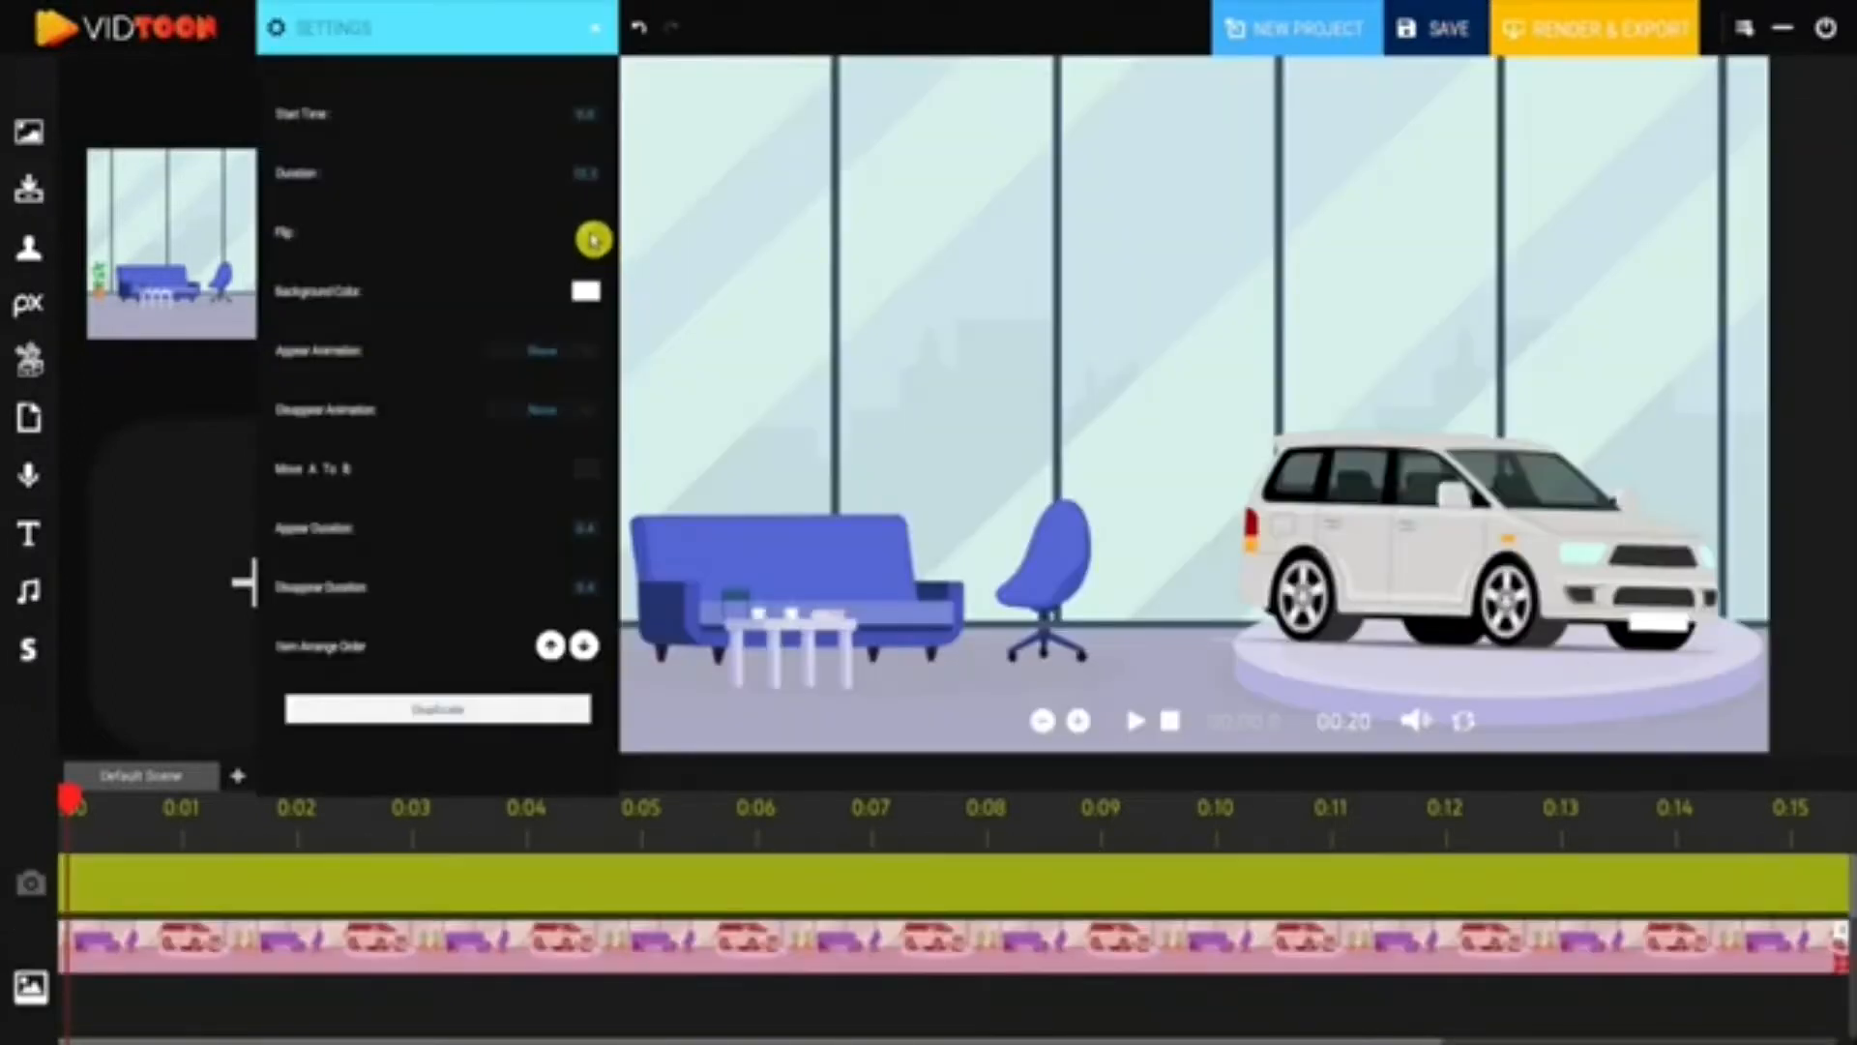
click(588, 238)
click(588, 237)
click(586, 296)
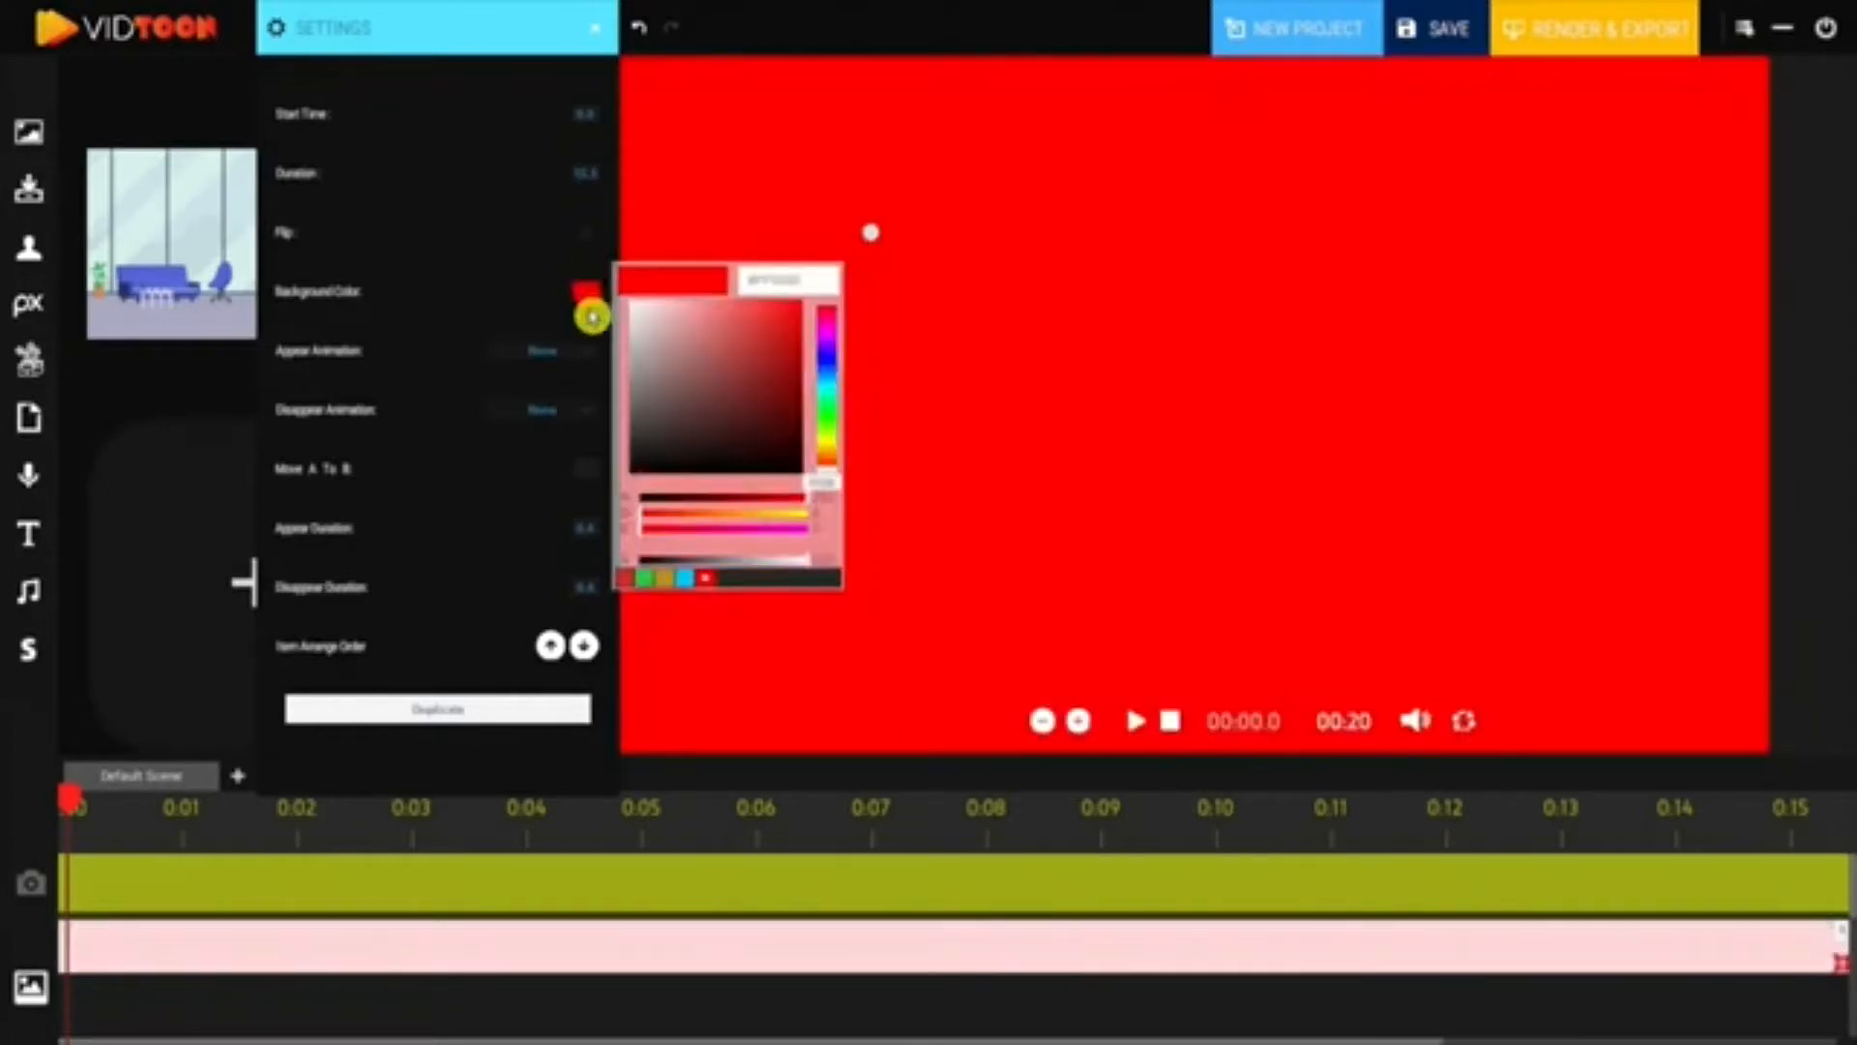
drag(689, 338, 642, 303)
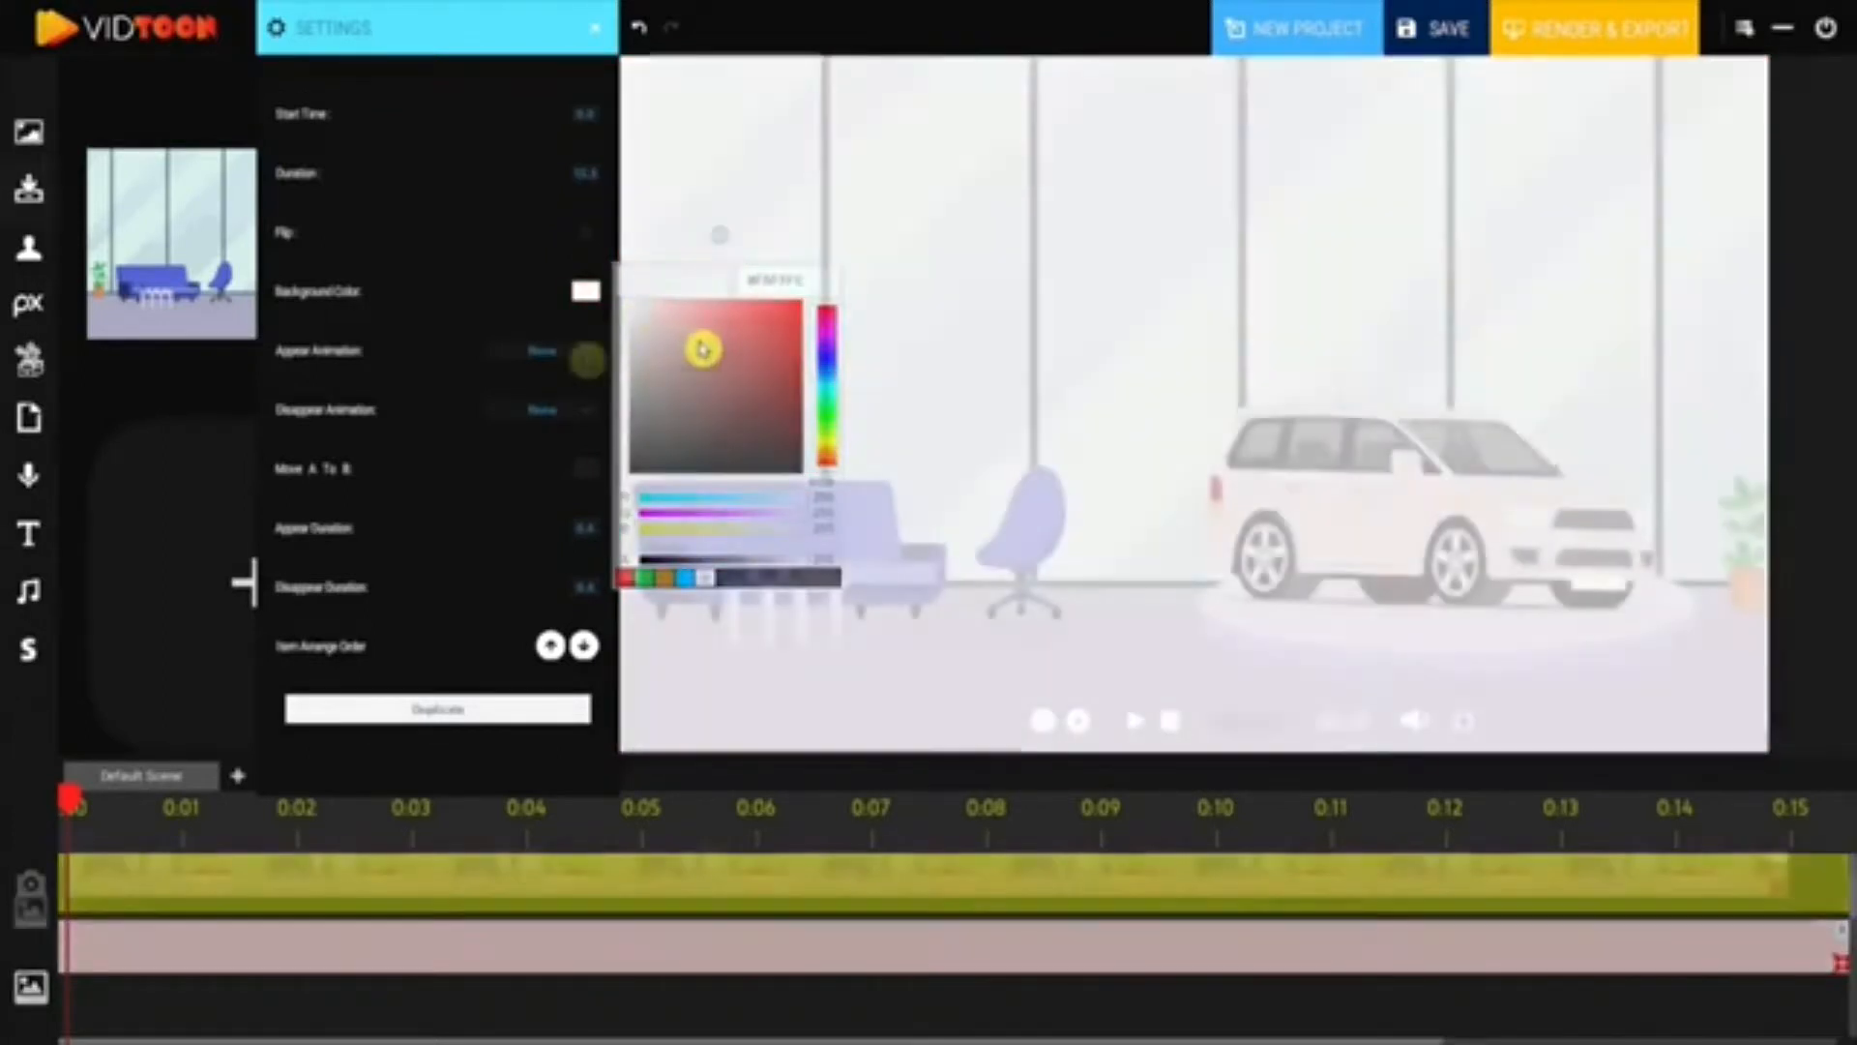
- Set the background's Appear Animation to Left and Disappear Animation to Right, with A-to-B movement off
click(587, 361)
click(557, 391)
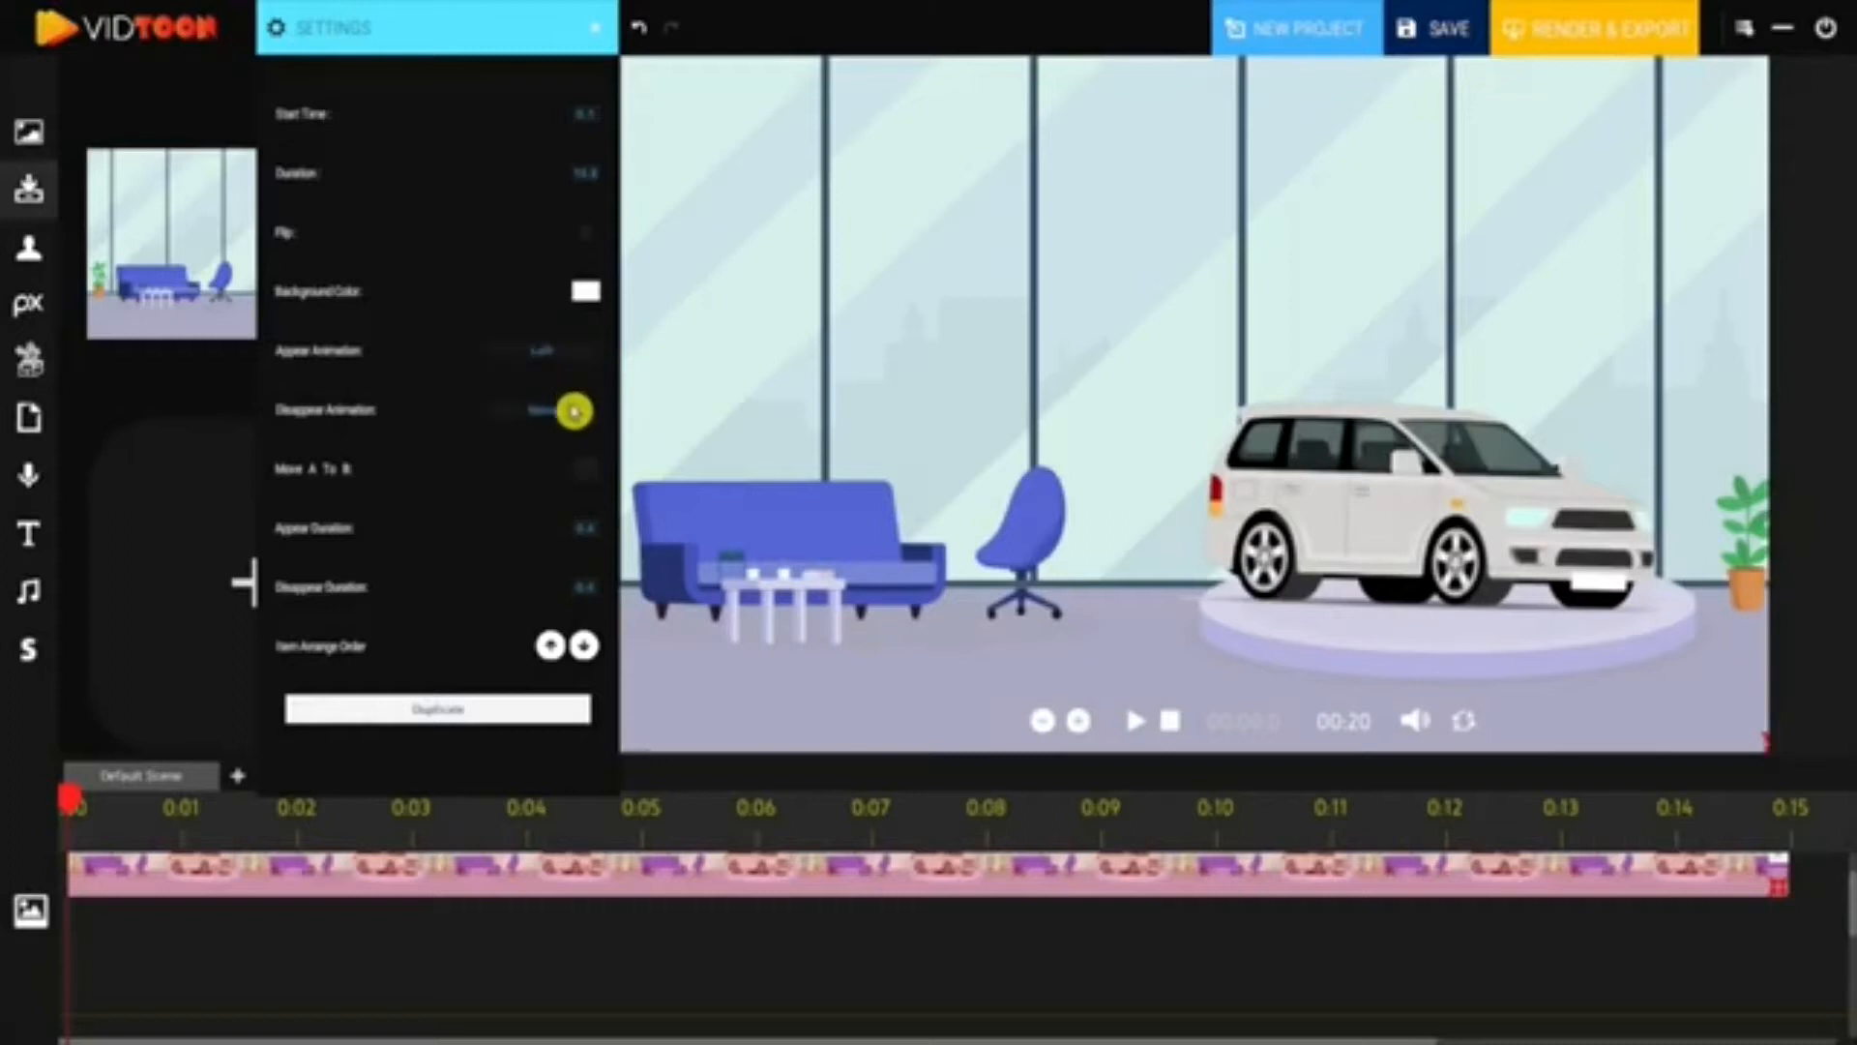
click(571, 407)
click(519, 484)
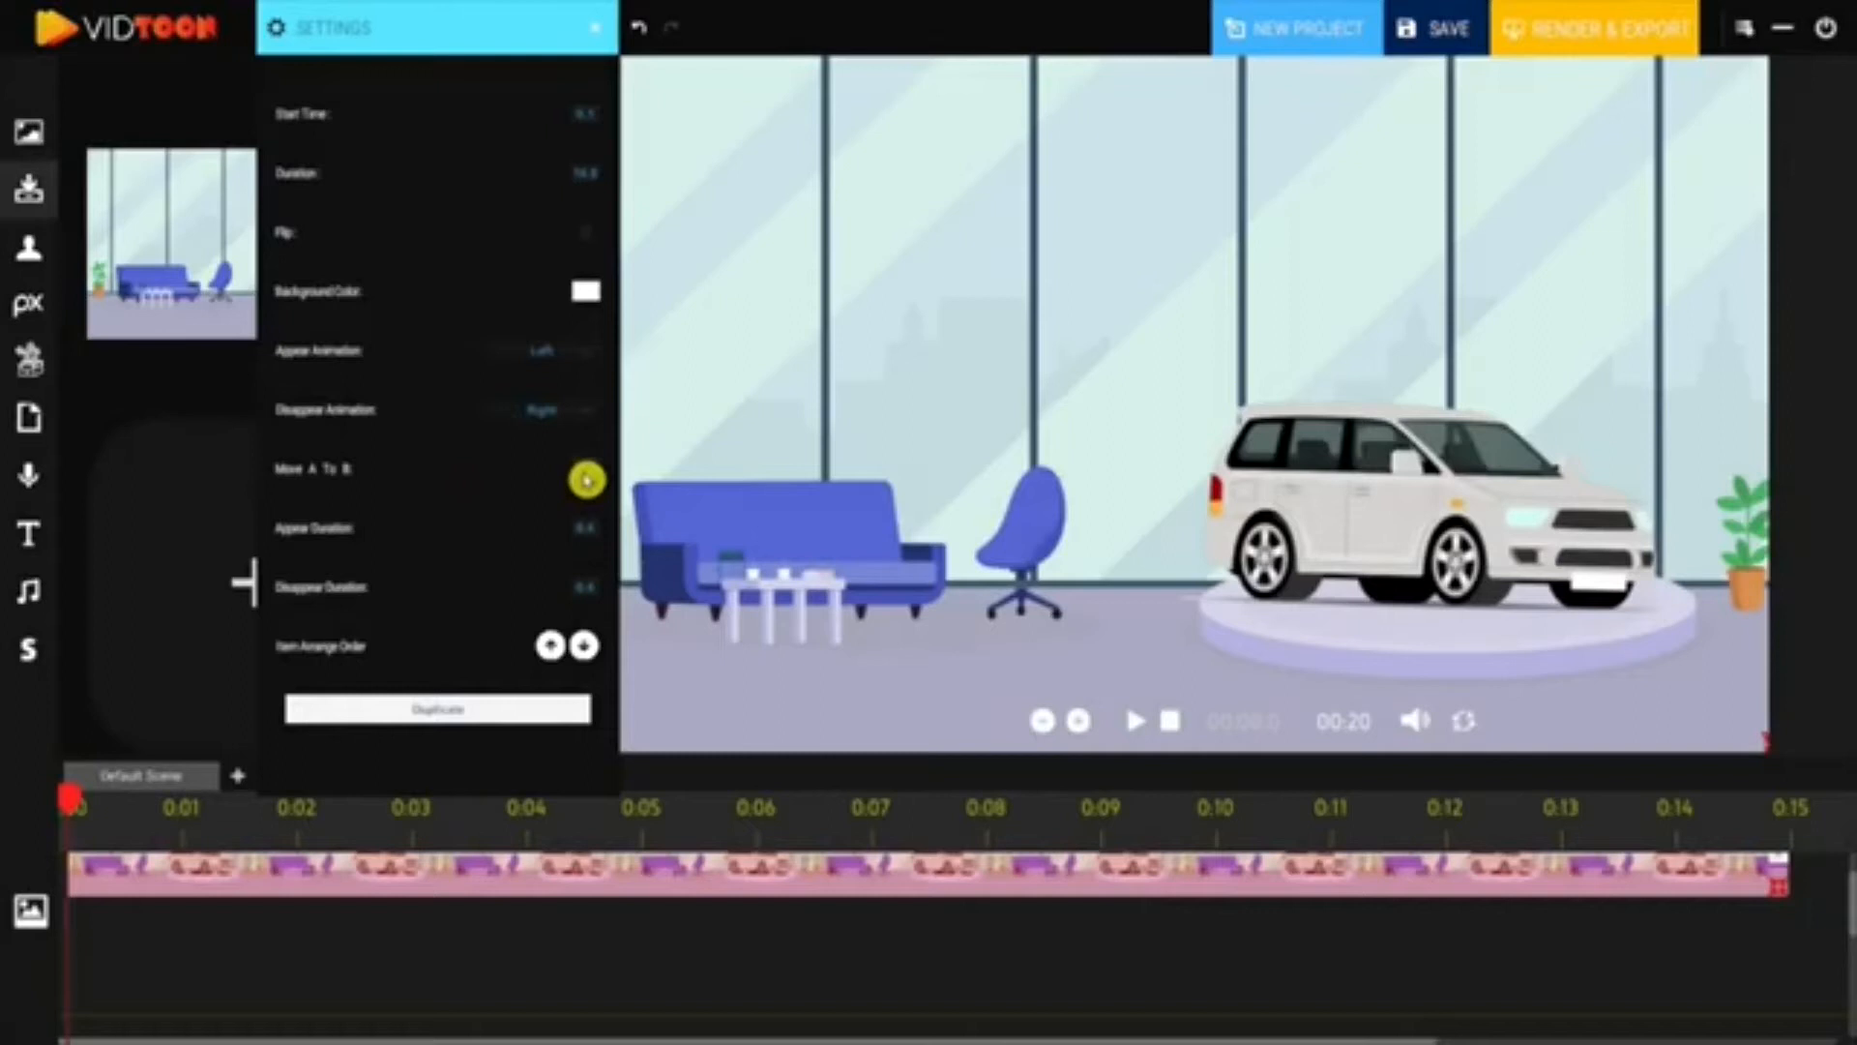
click(586, 478)
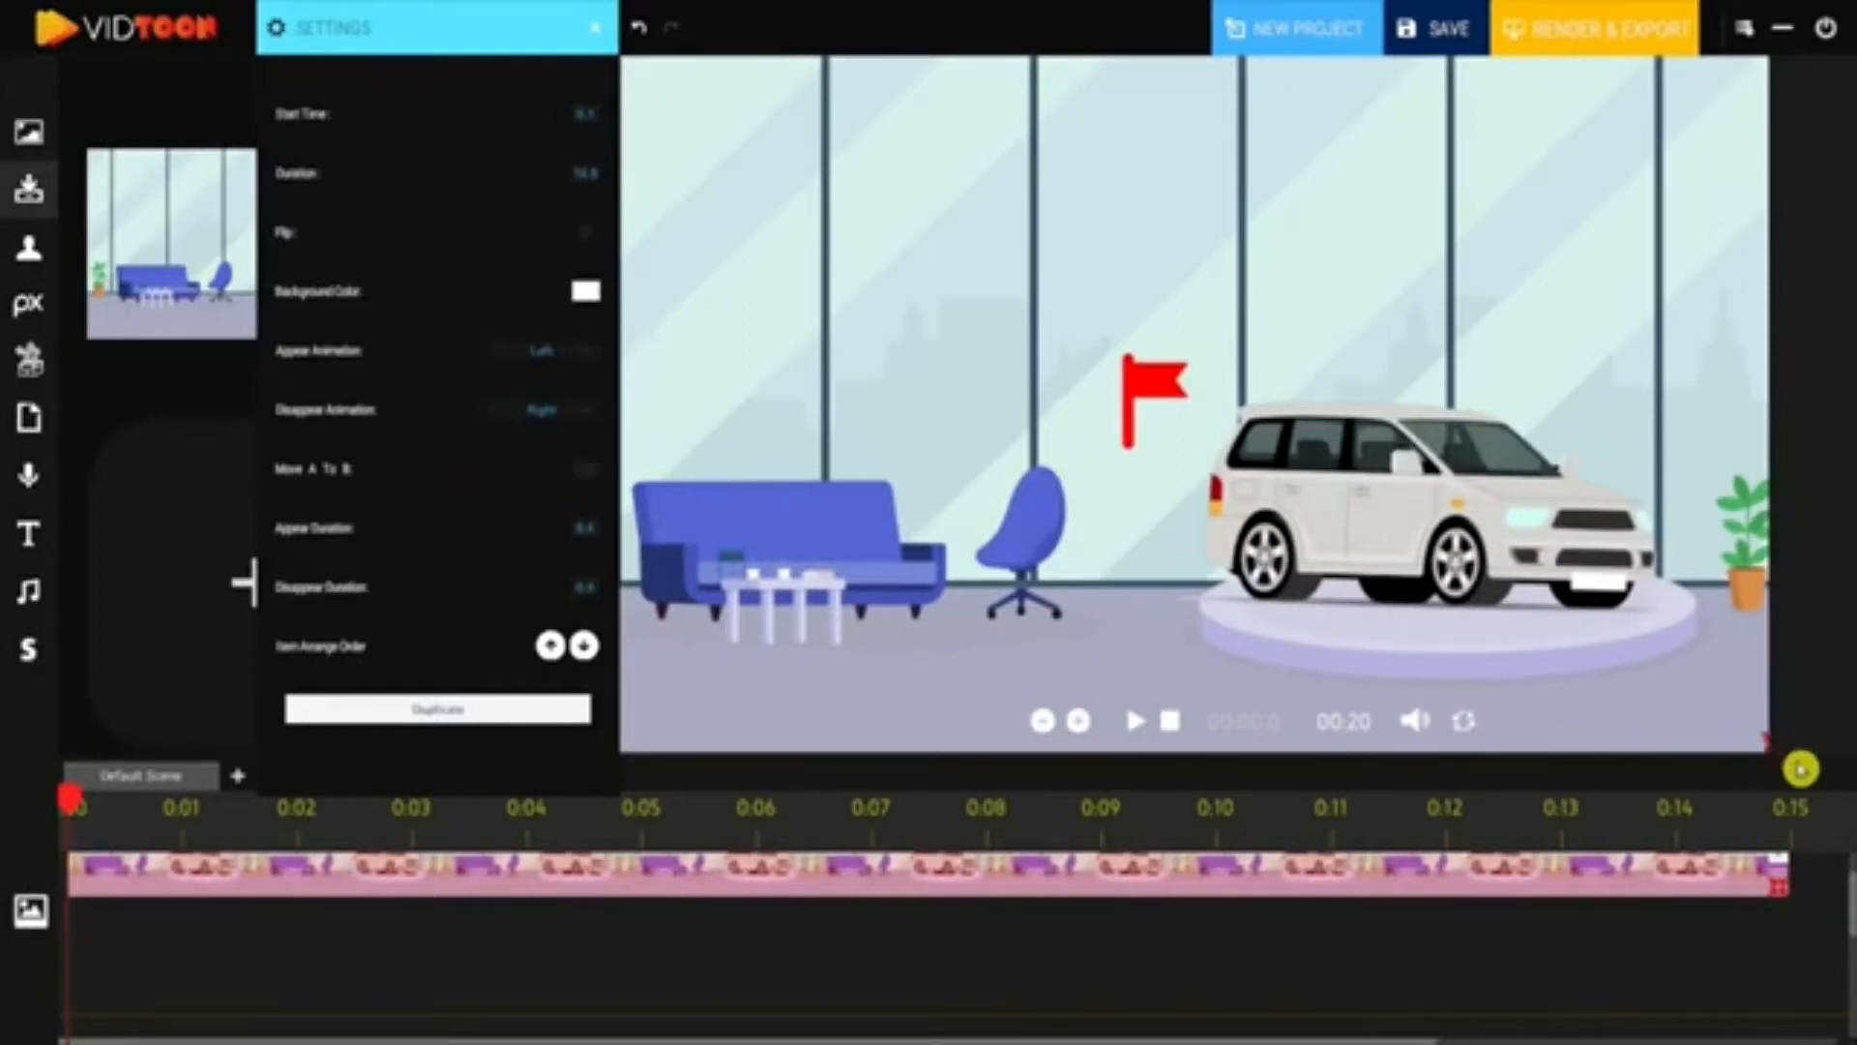
click(587, 476)
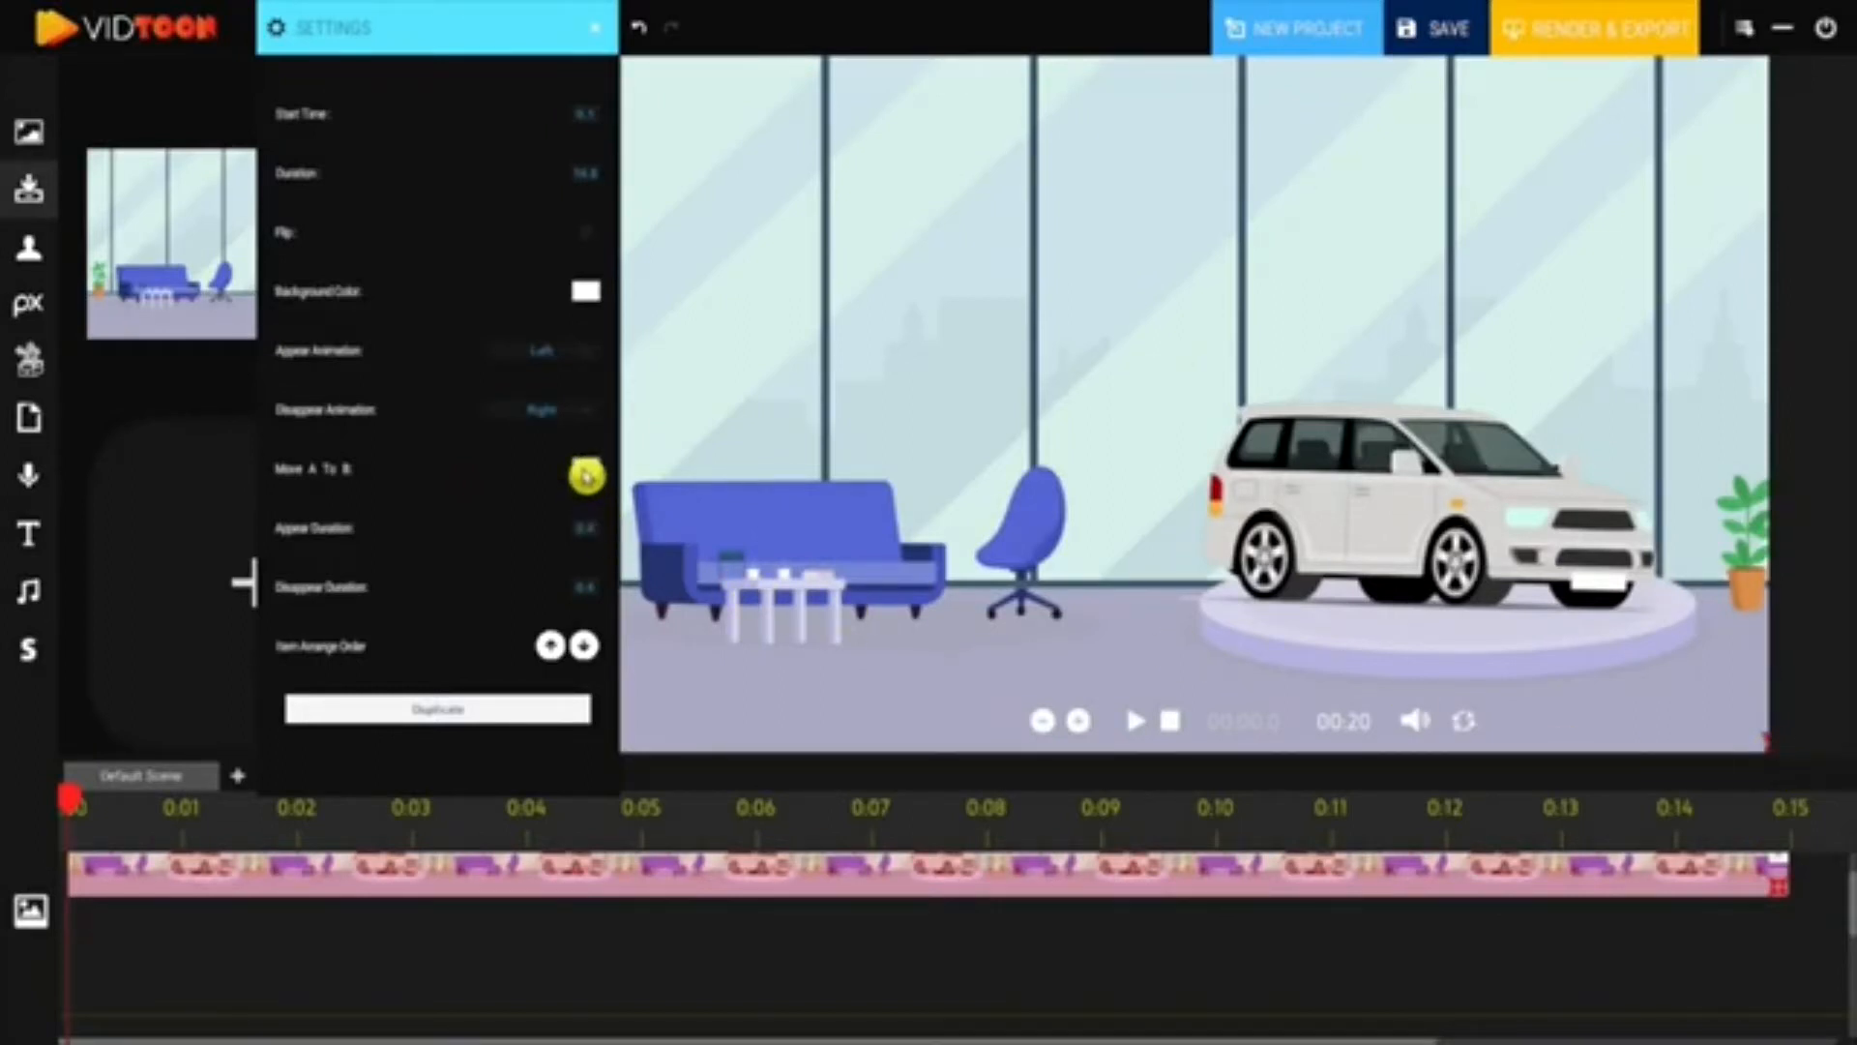
- Add the parked-cars background after it, enlarged to fill the canvas, and preview the scene
scroll(708, 953, right, 5)
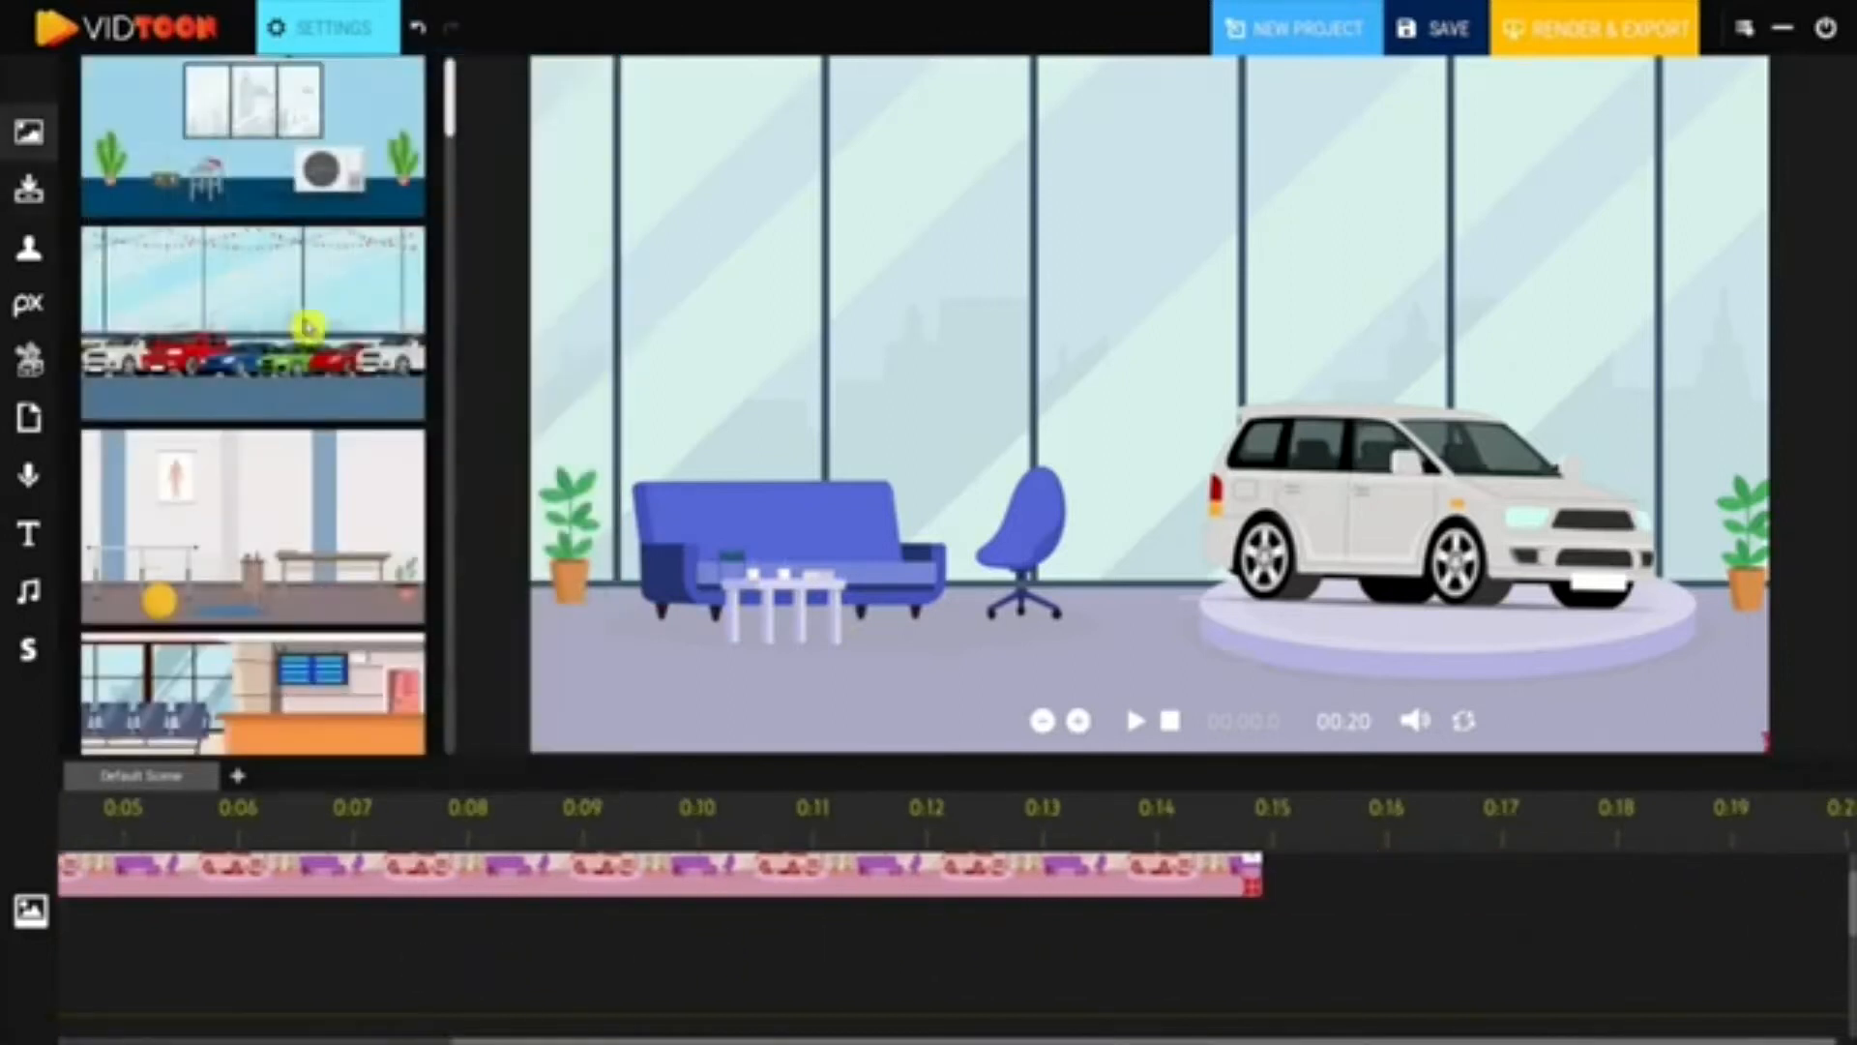
drag(303, 328, 1335, 901)
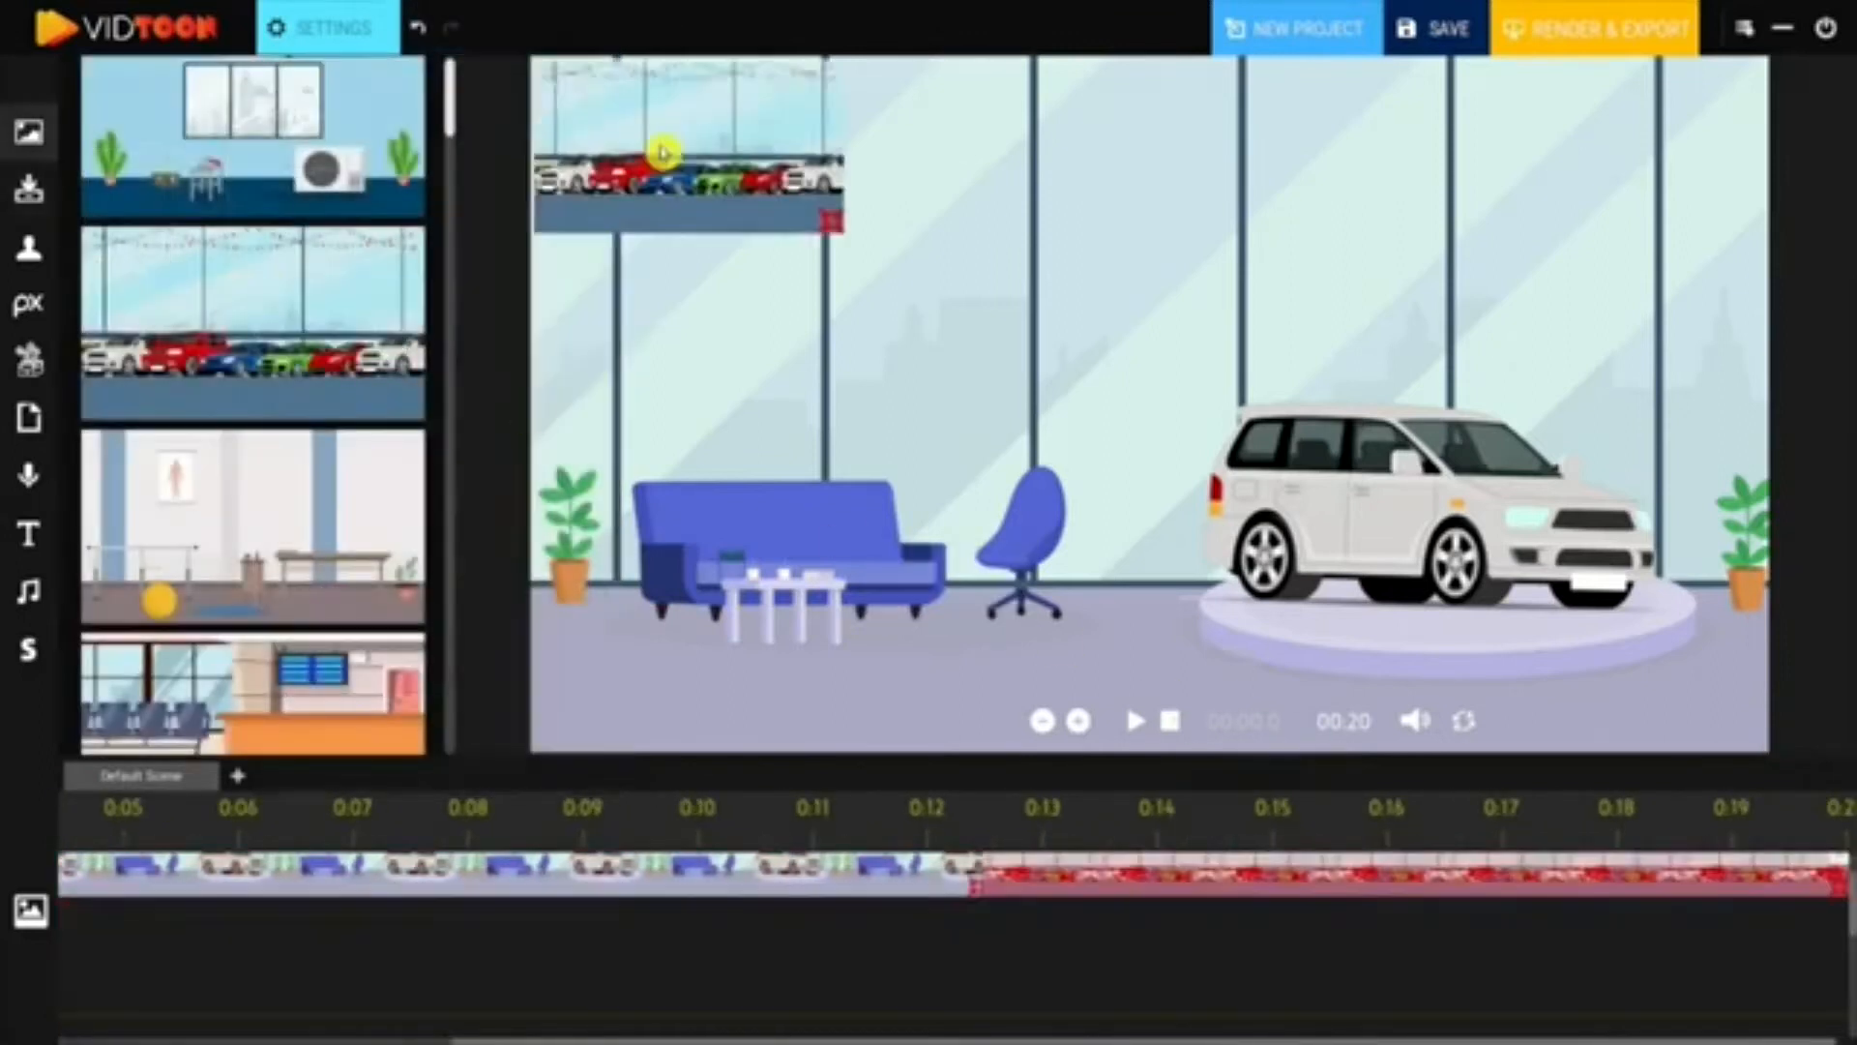
drag(663, 153, 652, 133)
drag(1096, 389, 1783, 809)
drag(1550, 481, 1551, 490)
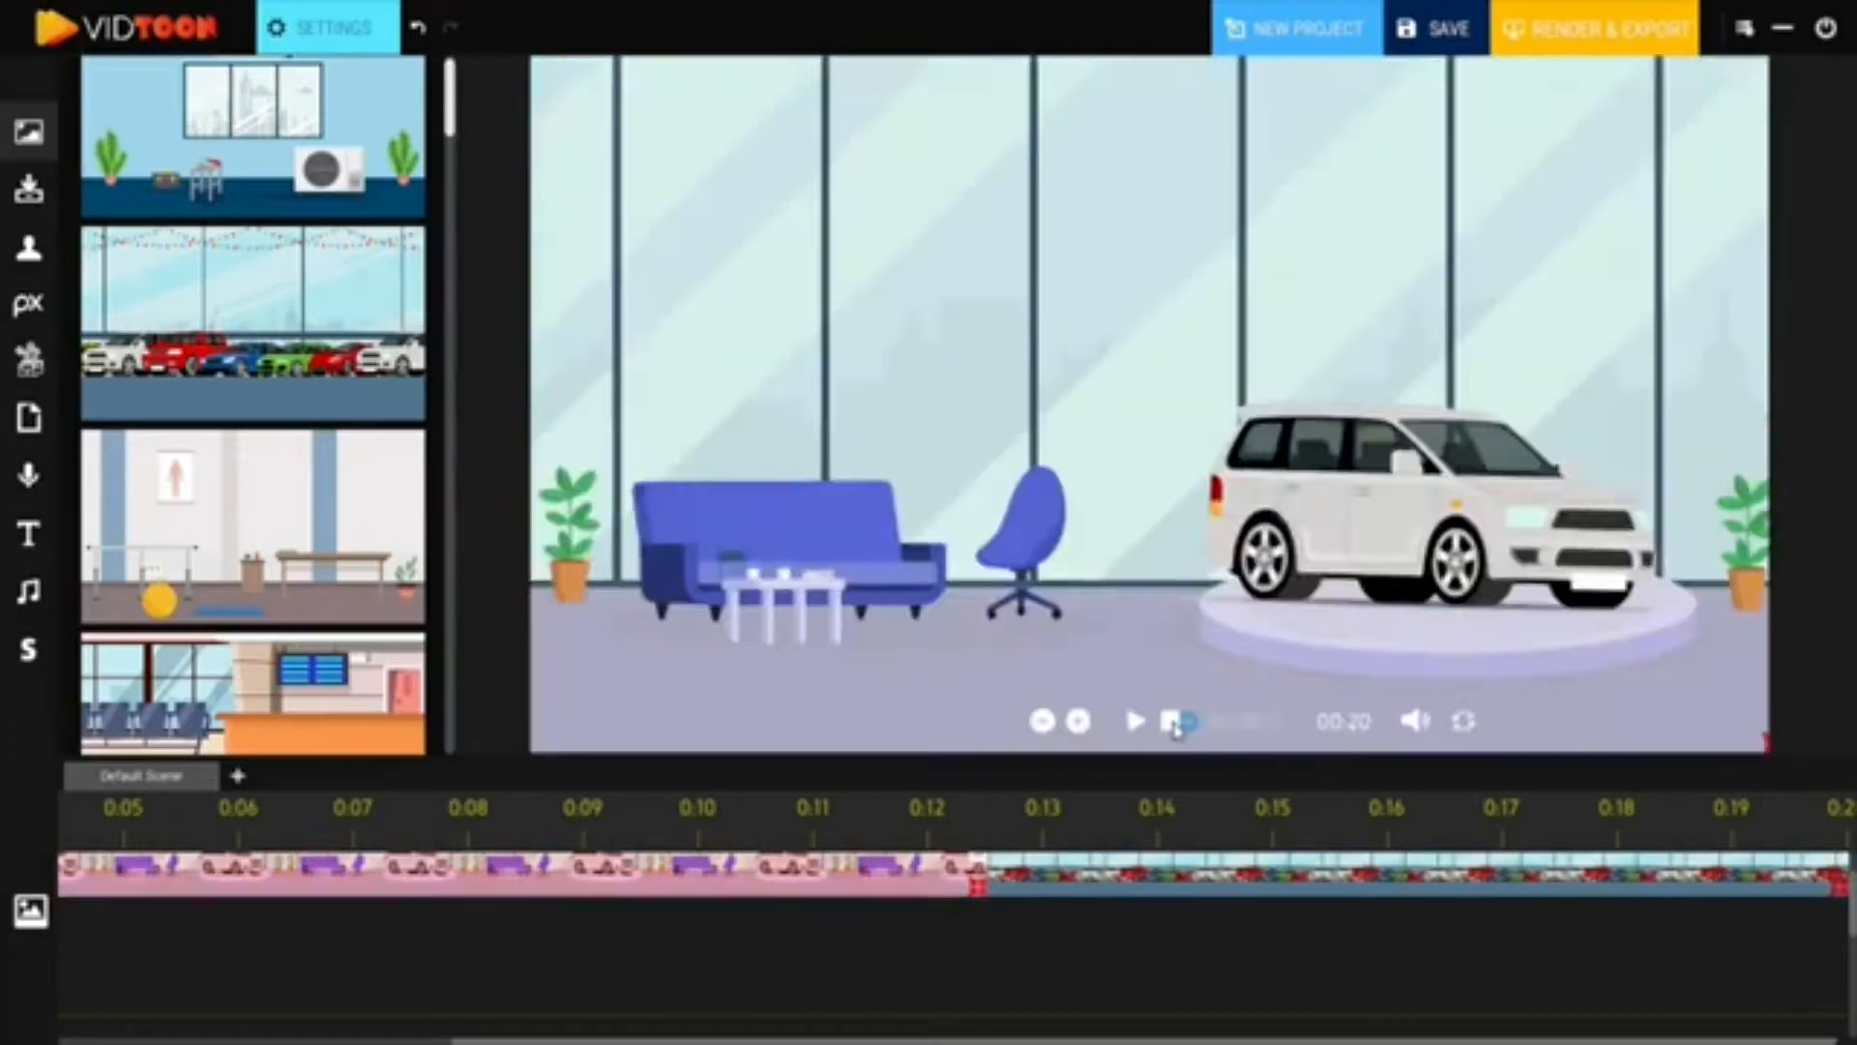
click(1144, 723)
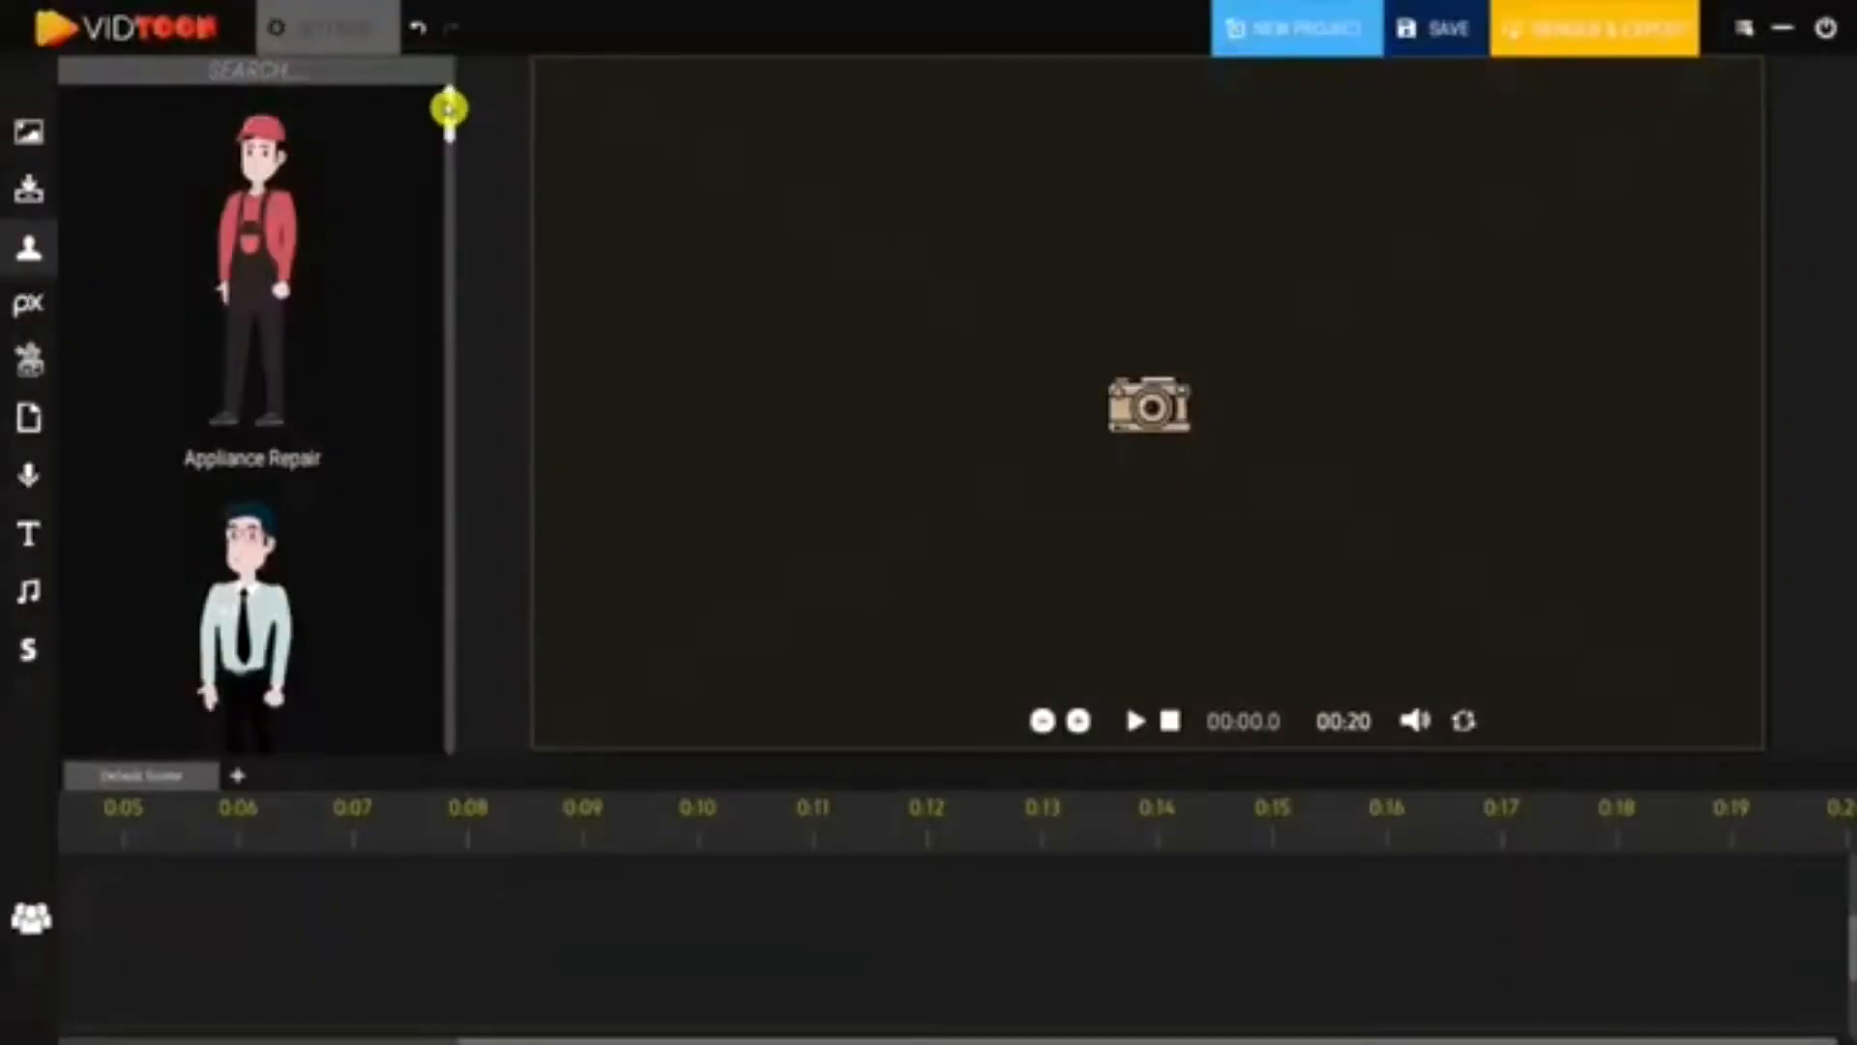
- Scroll through the character library listing figures such as Appliance Repair
drag(449, 108, 456, 236)
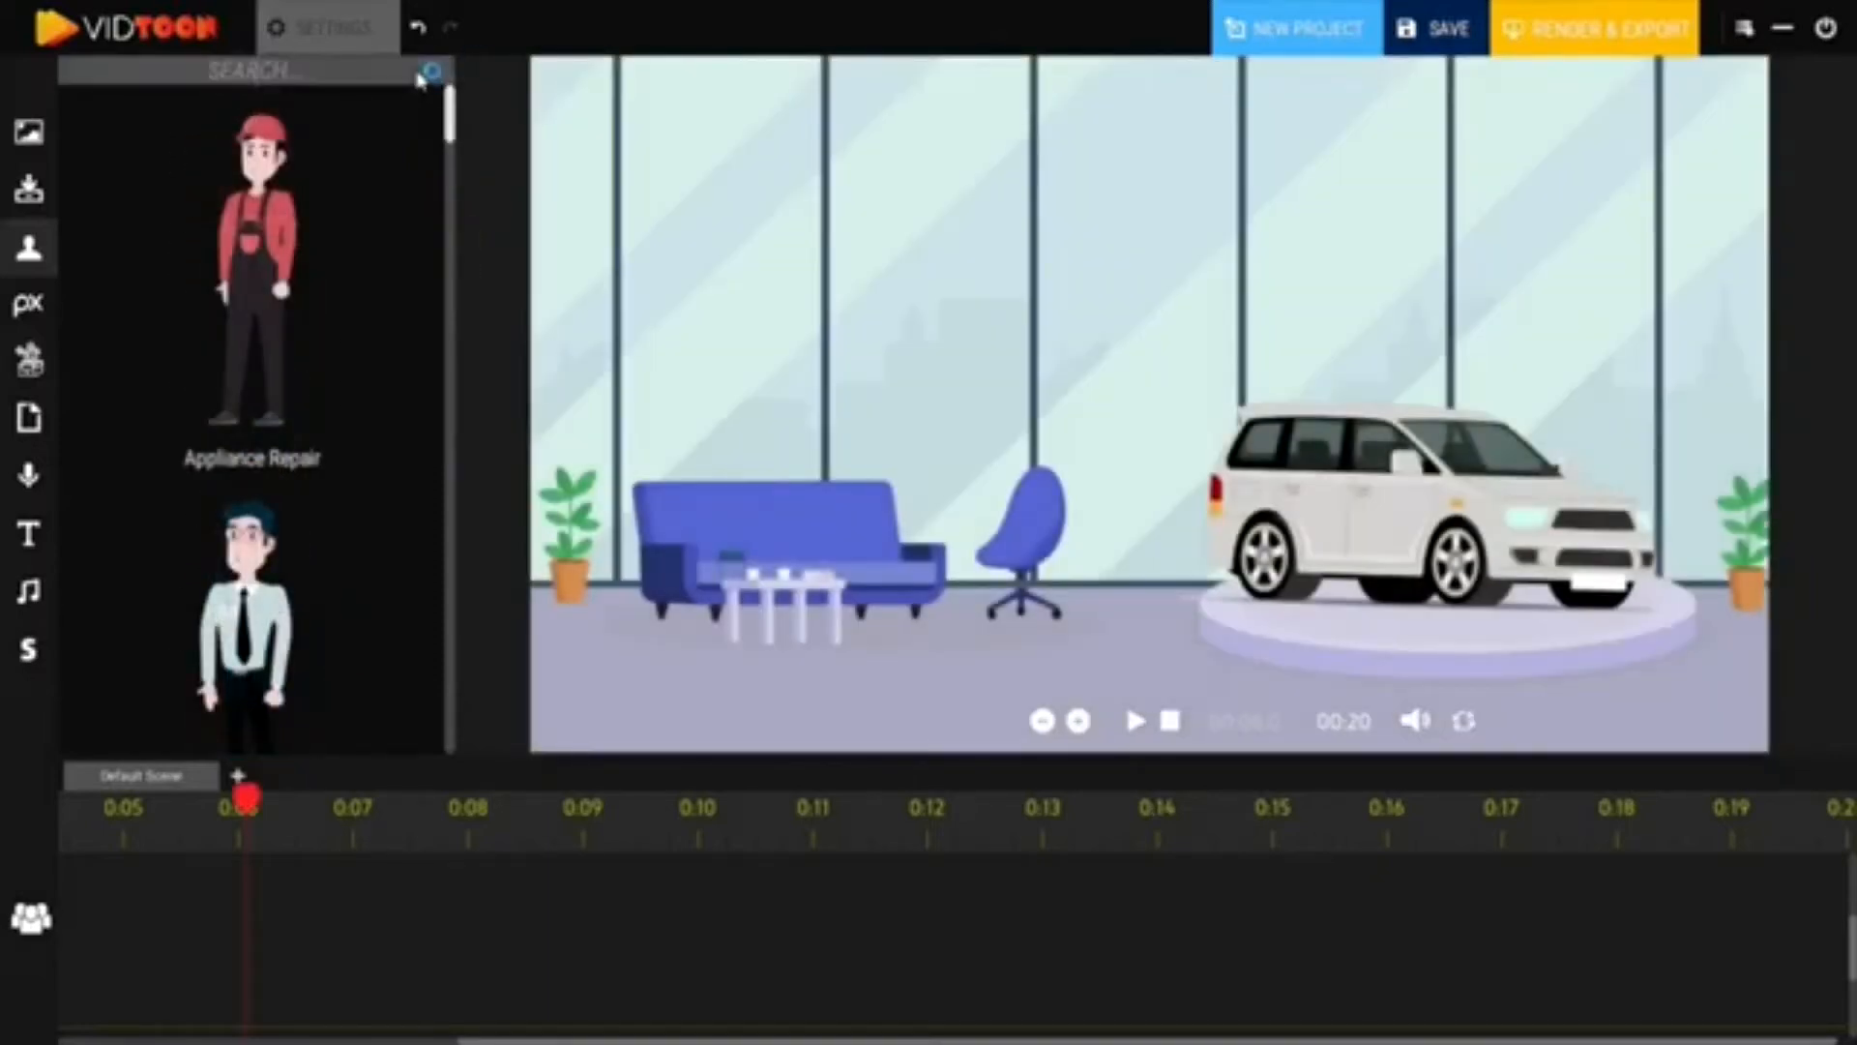
- Search characters for 'car', drop the Car Dealer into the scene and move him beside the sofa
text(car)
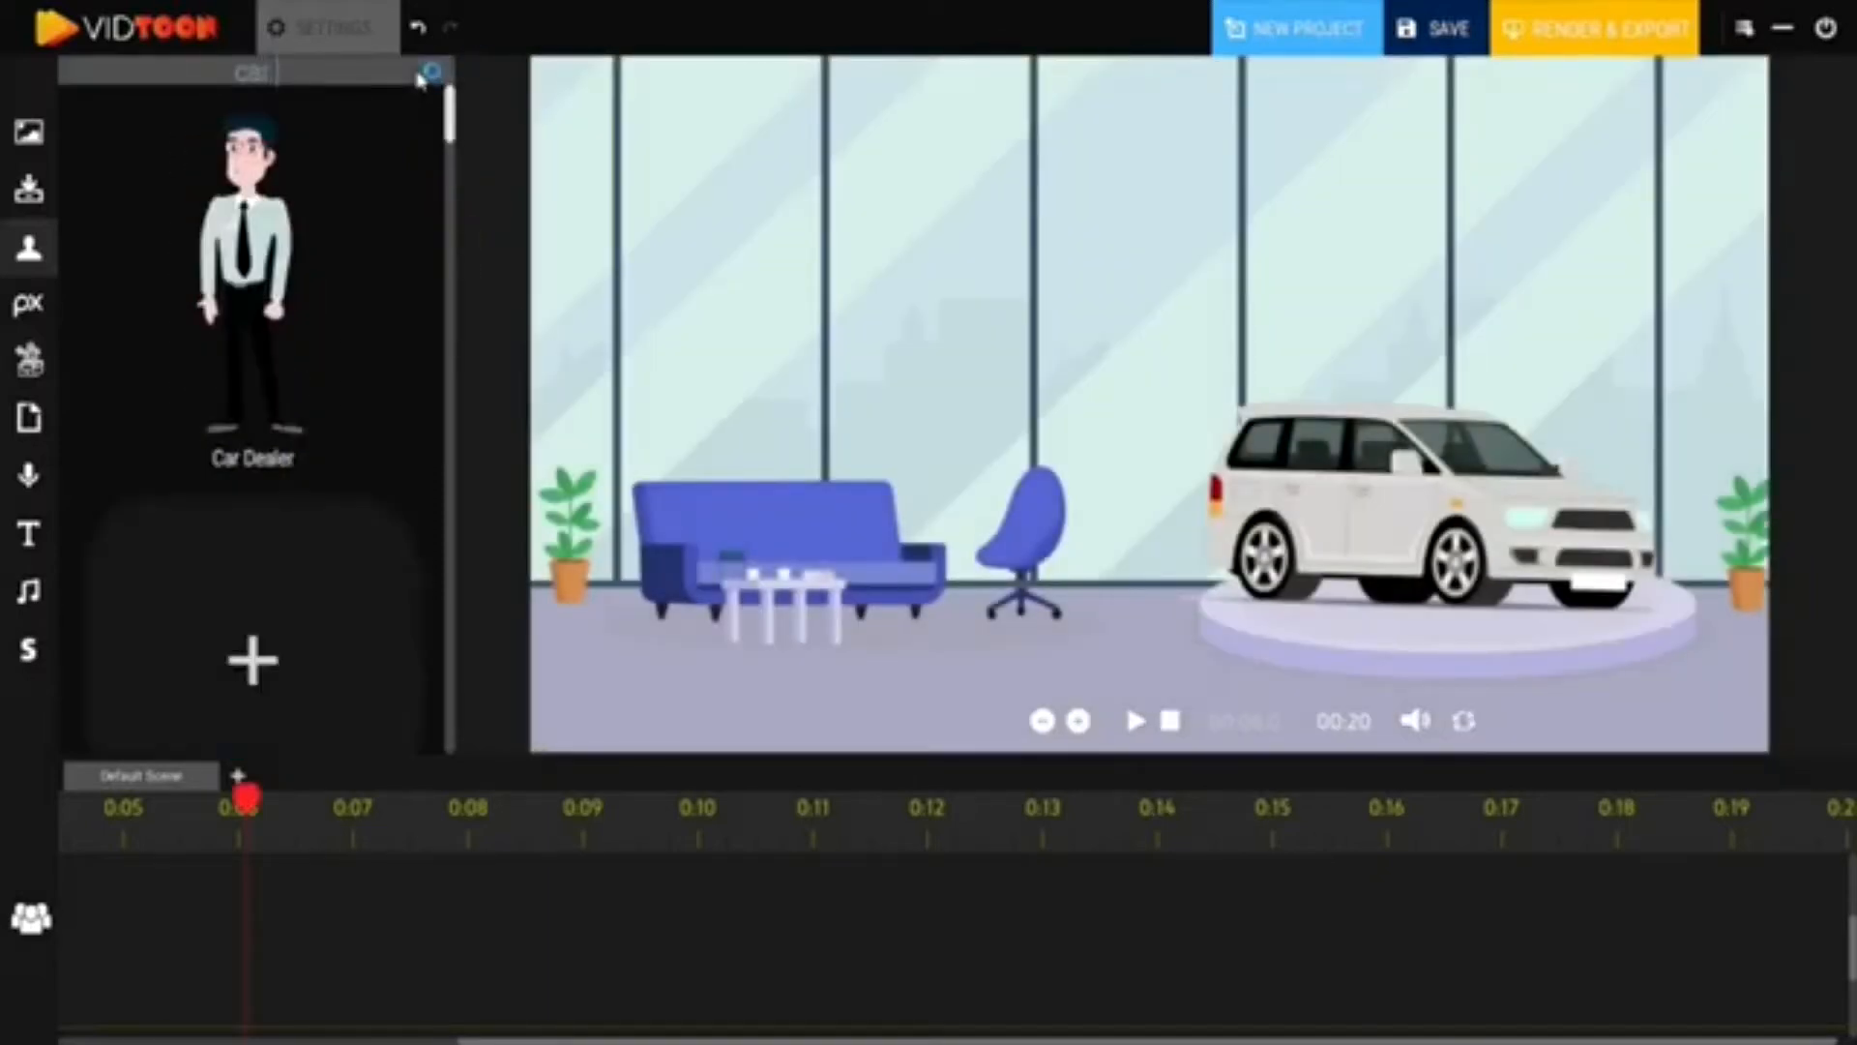
drag(250, 243, 450, 209)
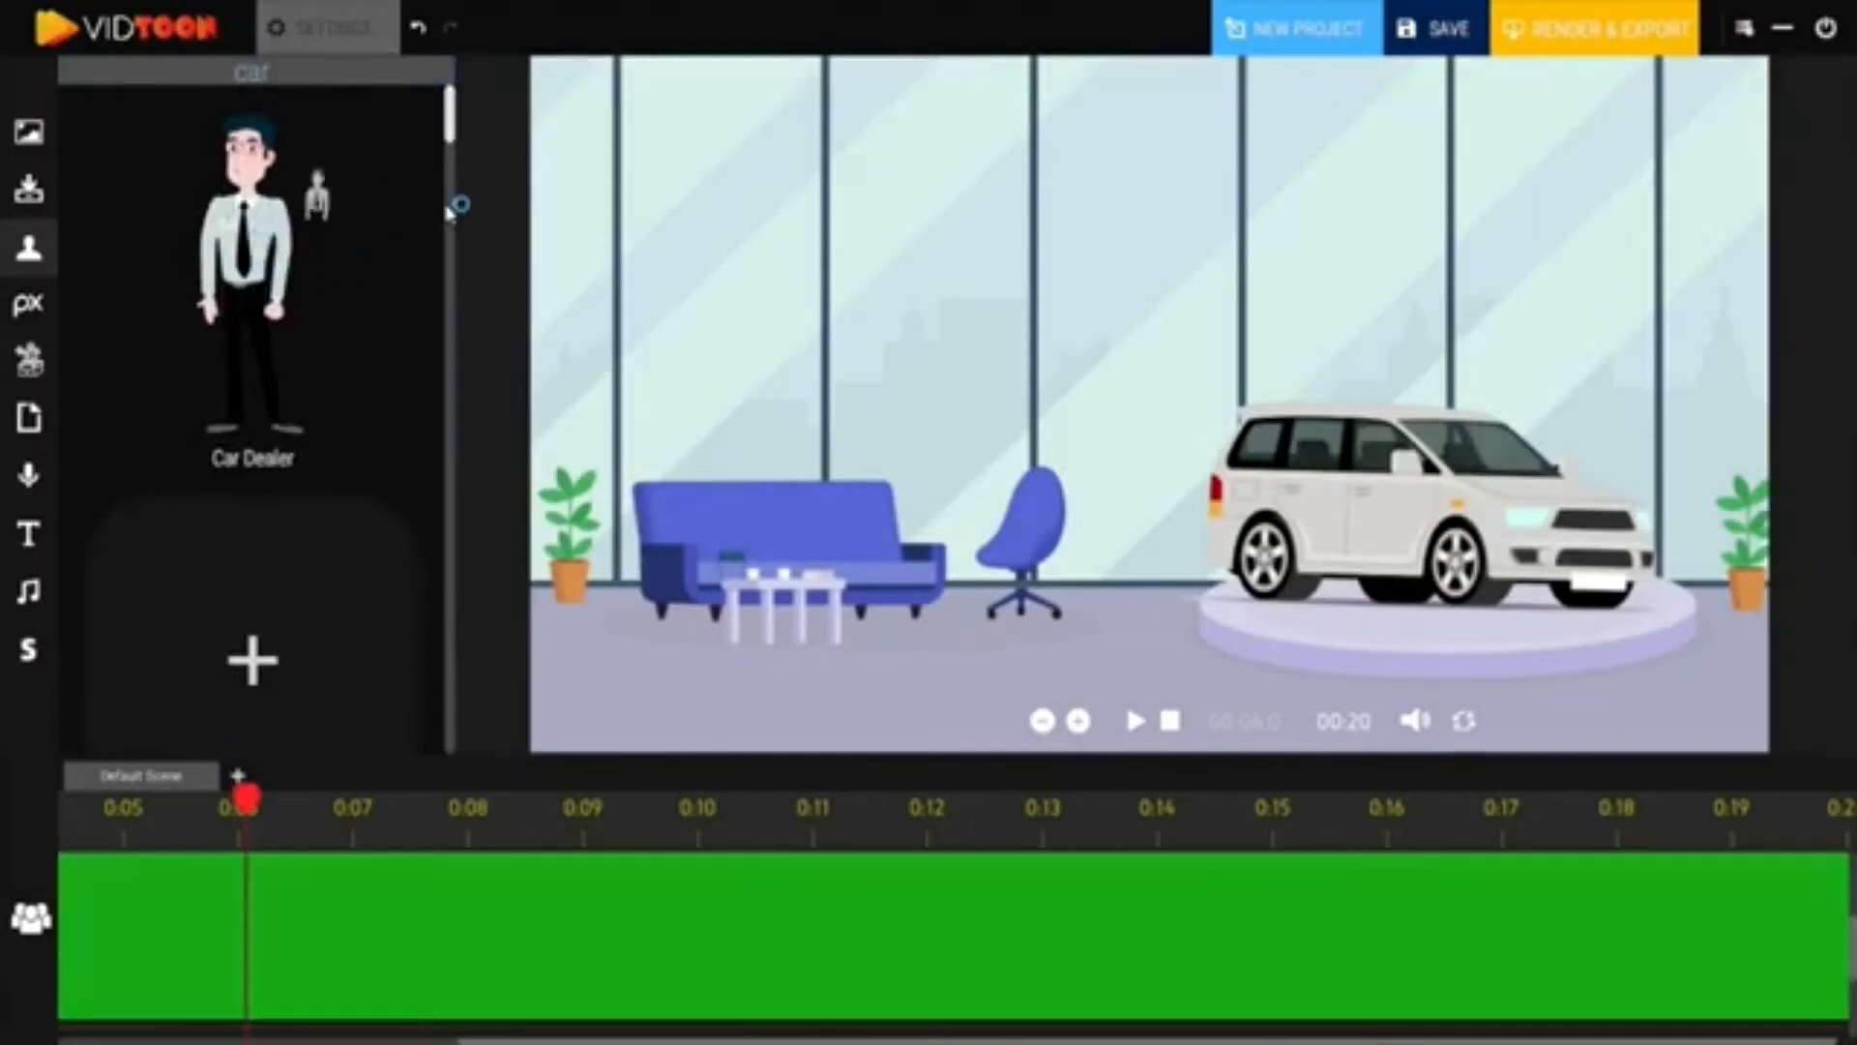
drag(1204, 324, 1206, 339)
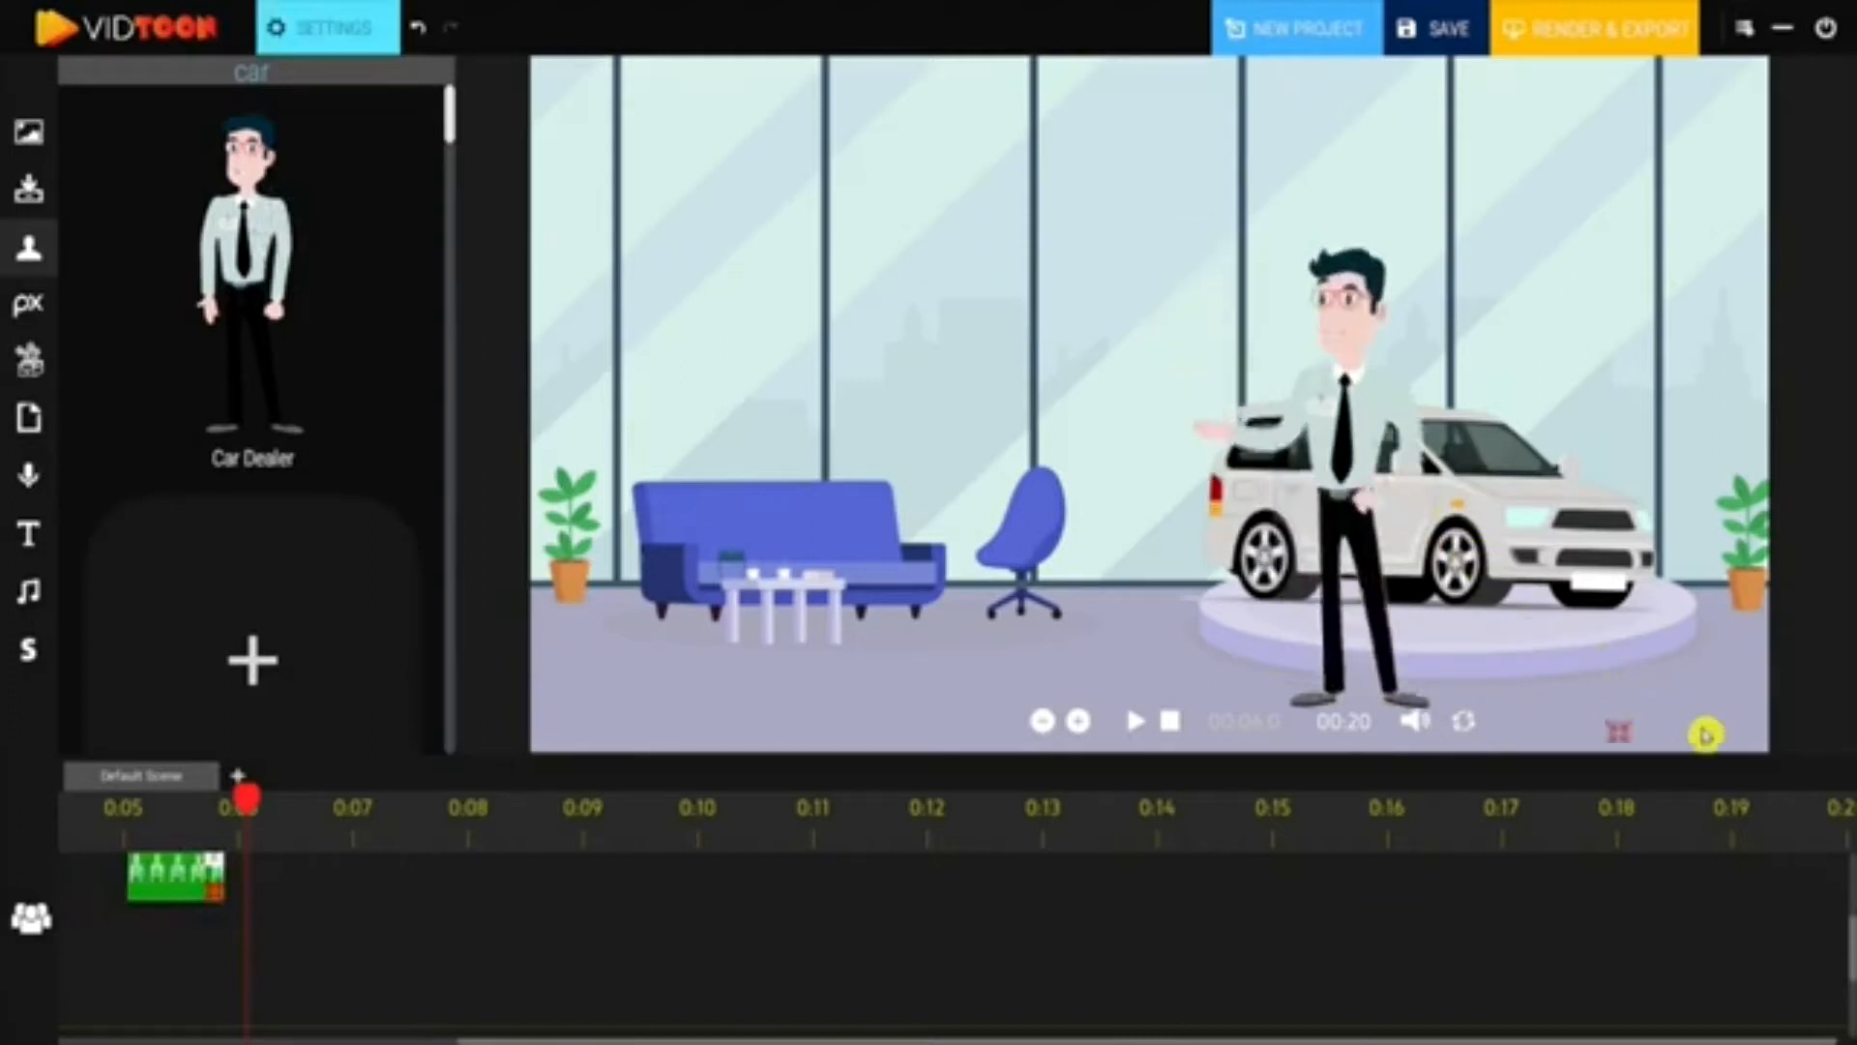
drag(1480, 561, 701, 428)
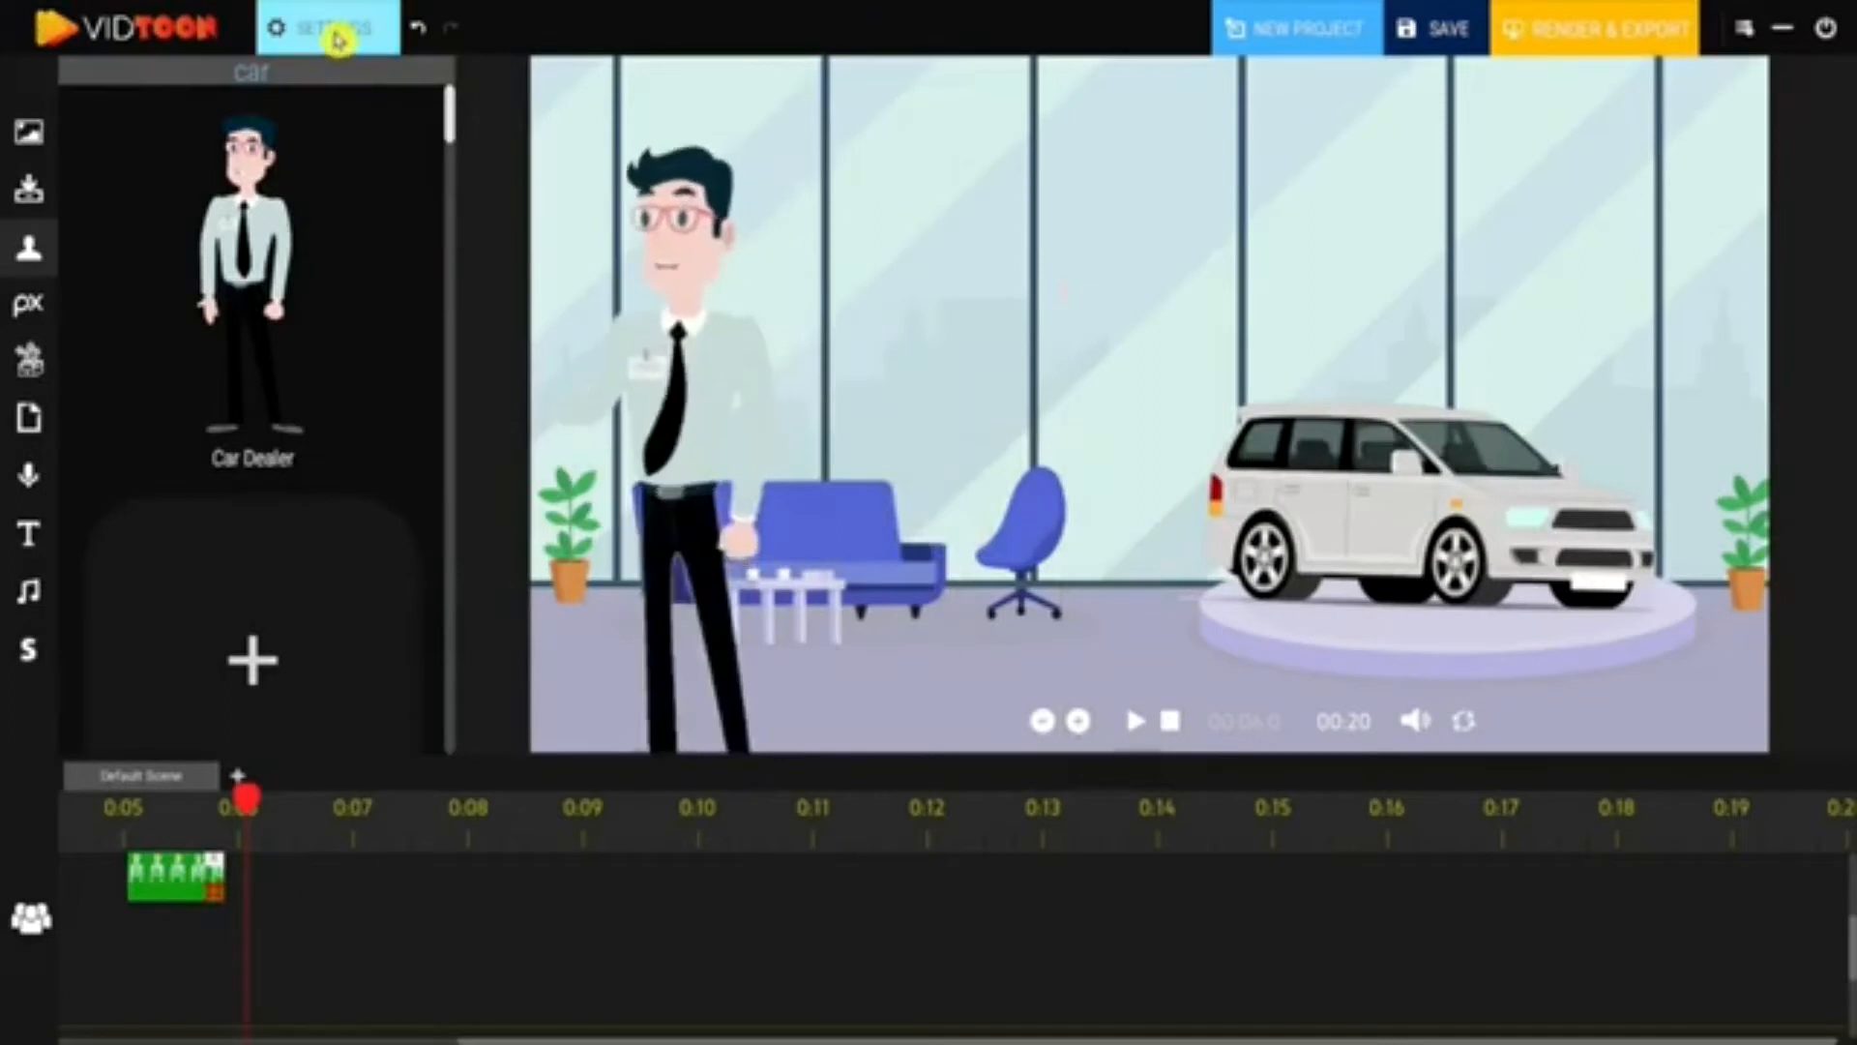
- Set the Car Dealer's animation to Speaking, leaving Appear and Disappear Animation on None
click(338, 36)
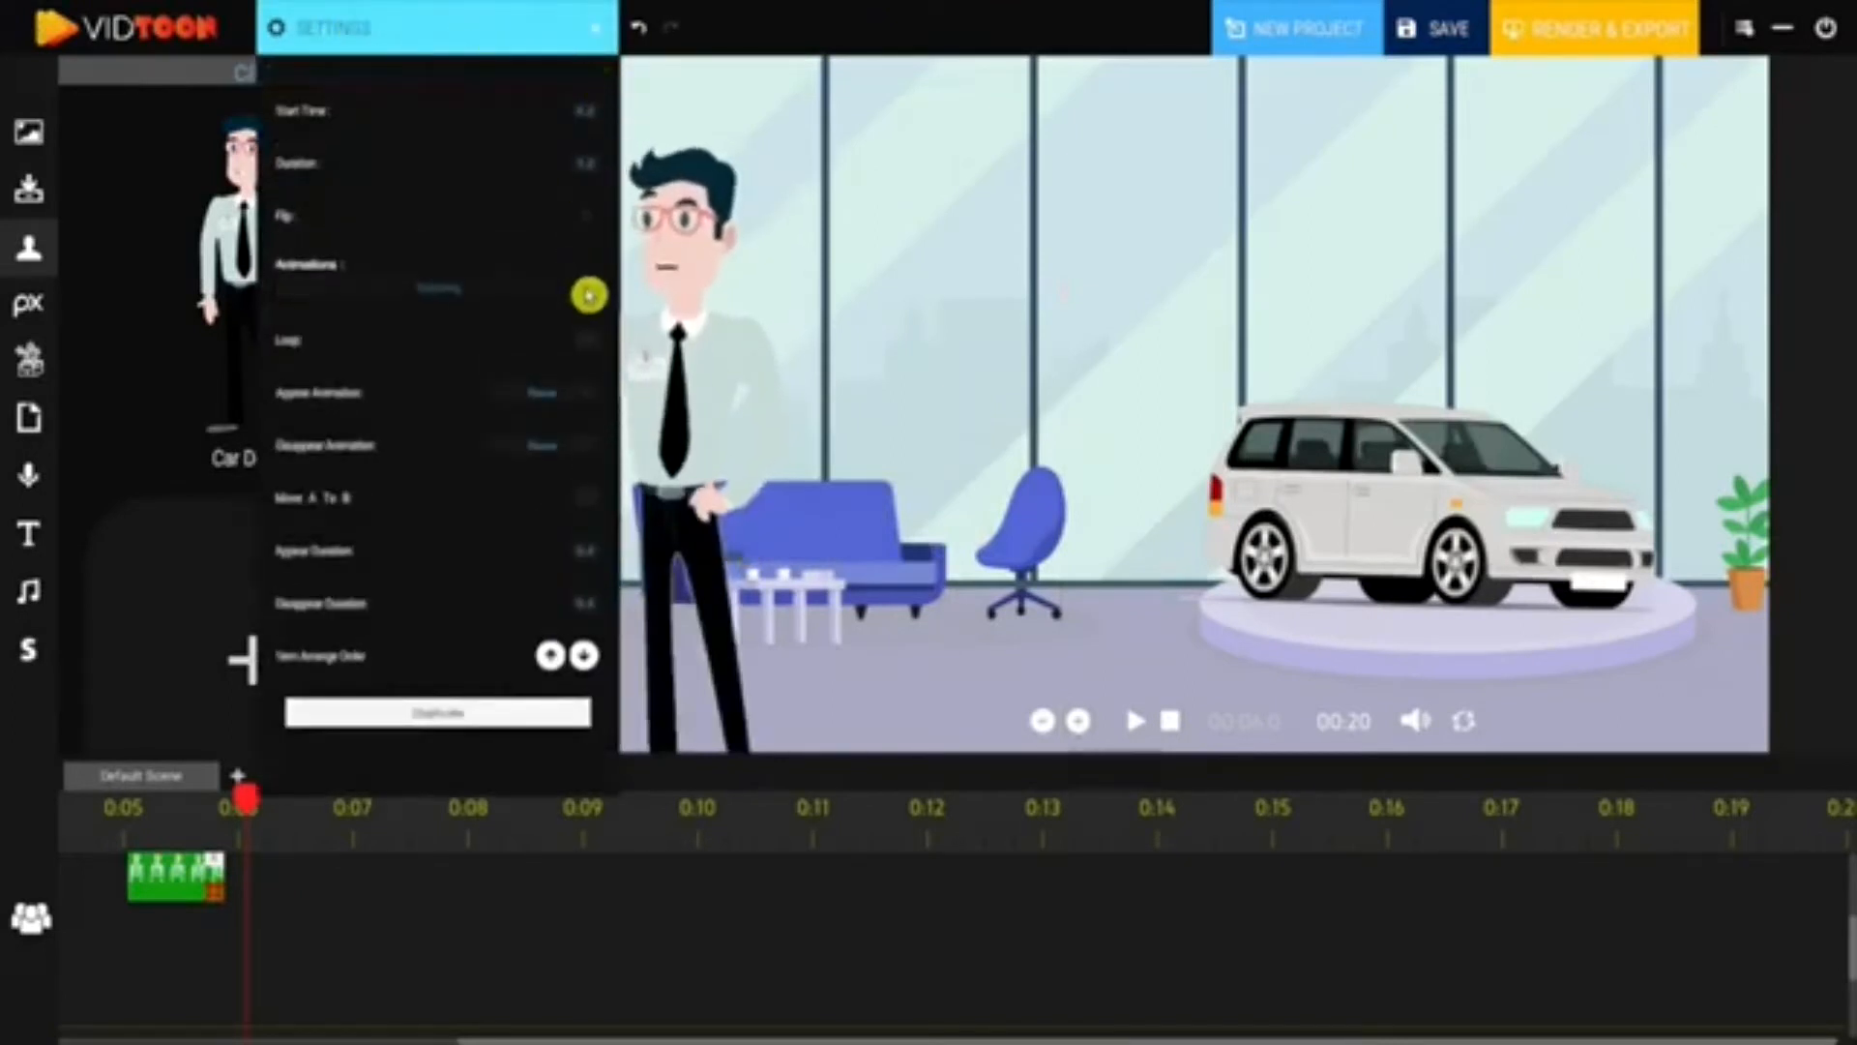
click(588, 295)
drag(598, 325, 600, 376)
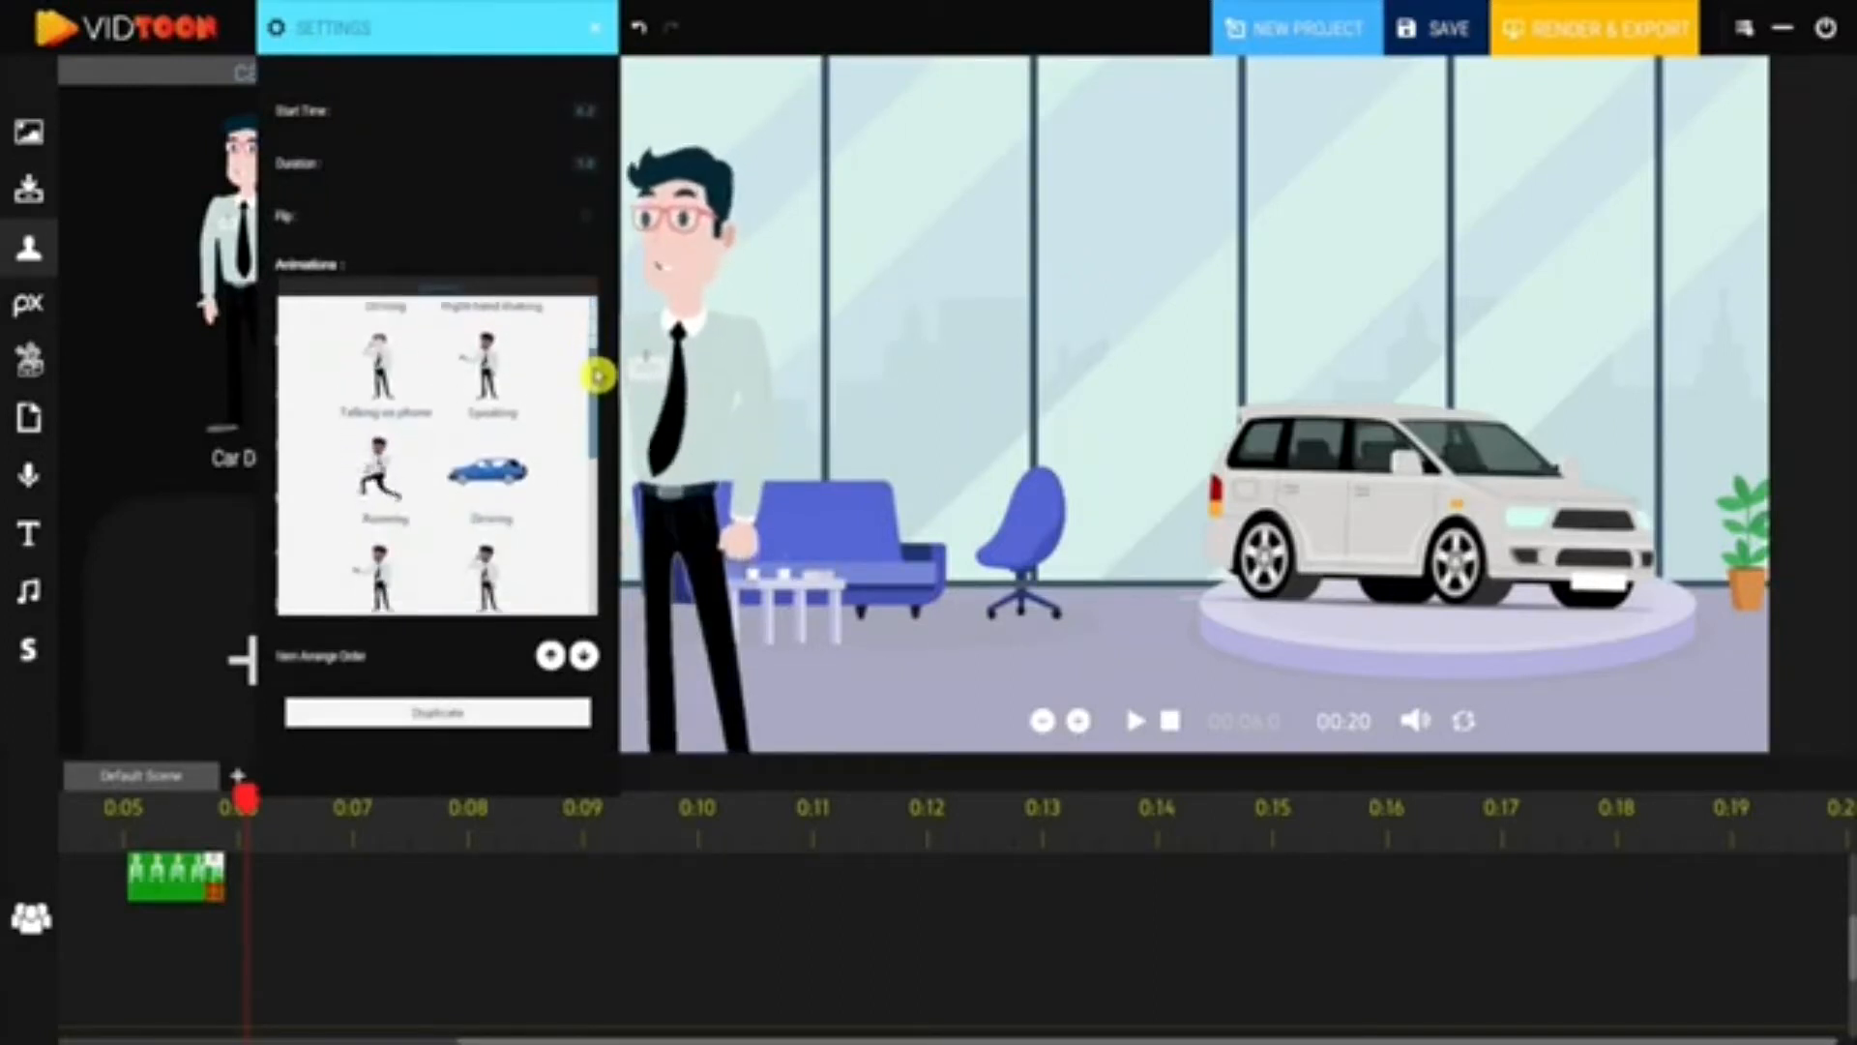
click(489, 385)
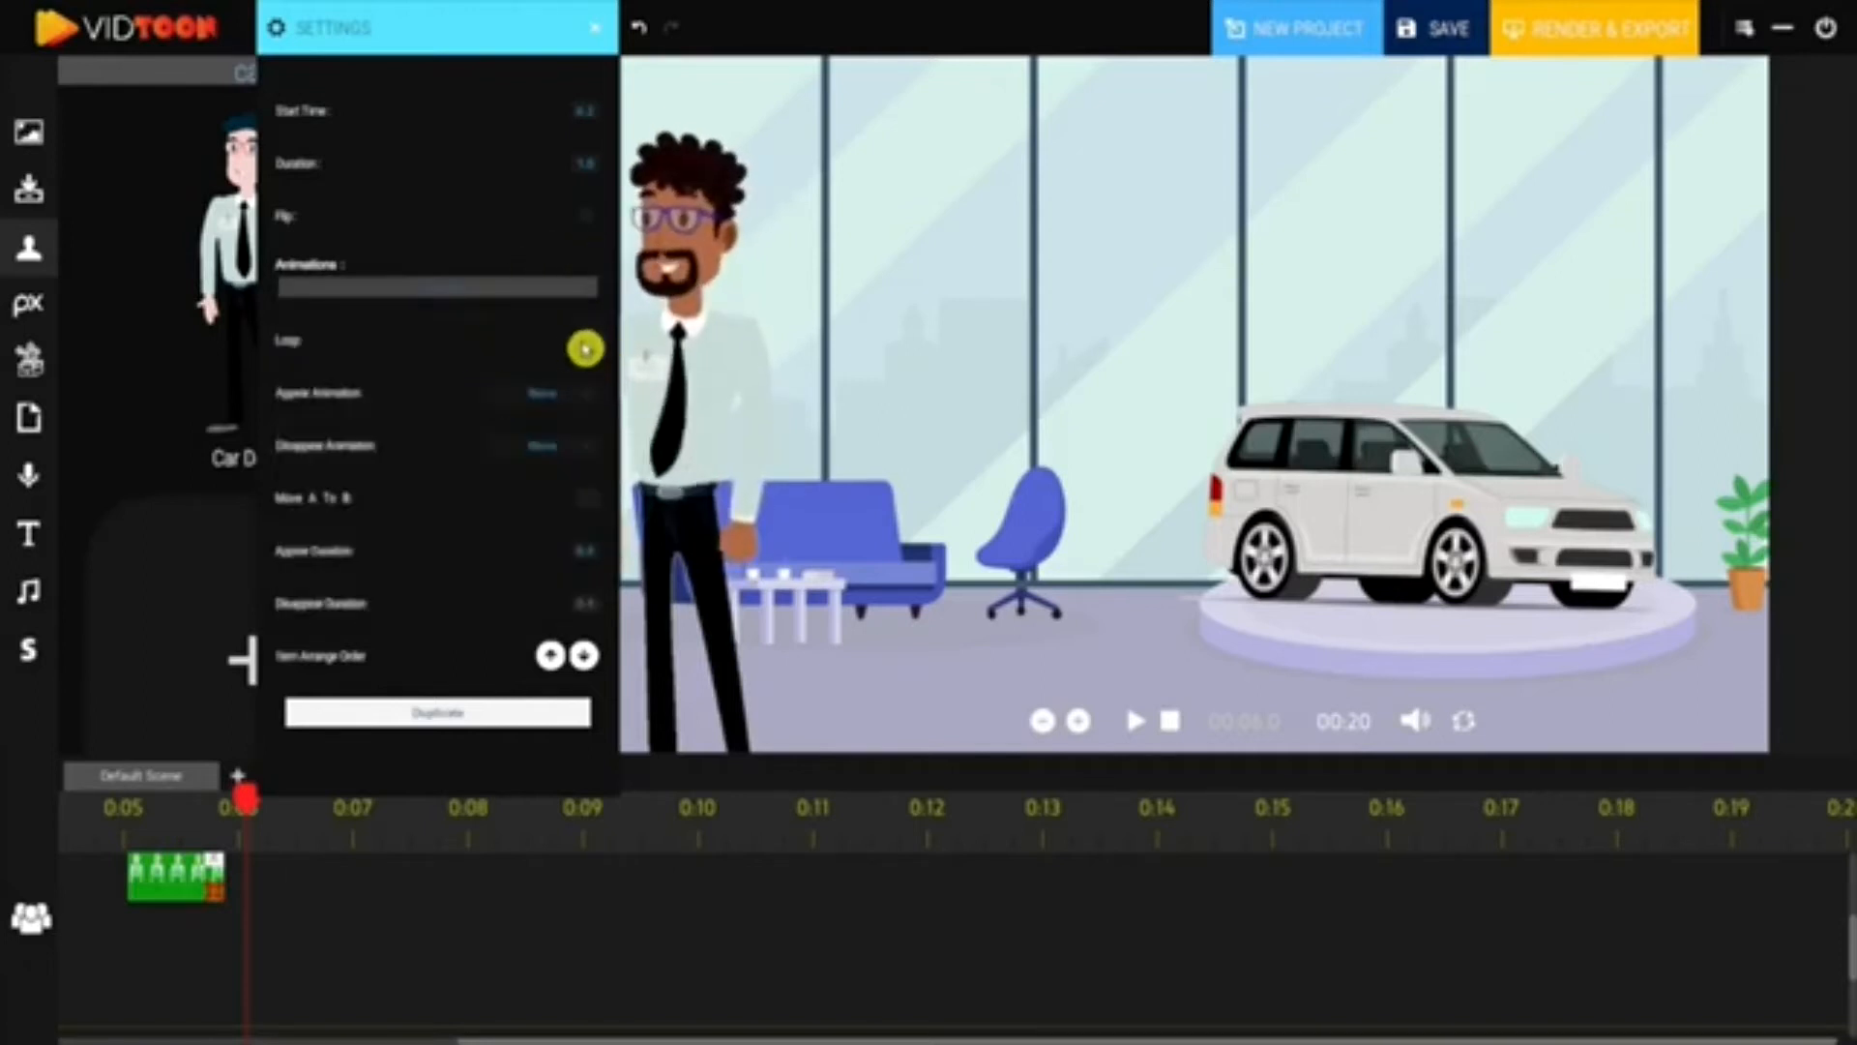
click(582, 402)
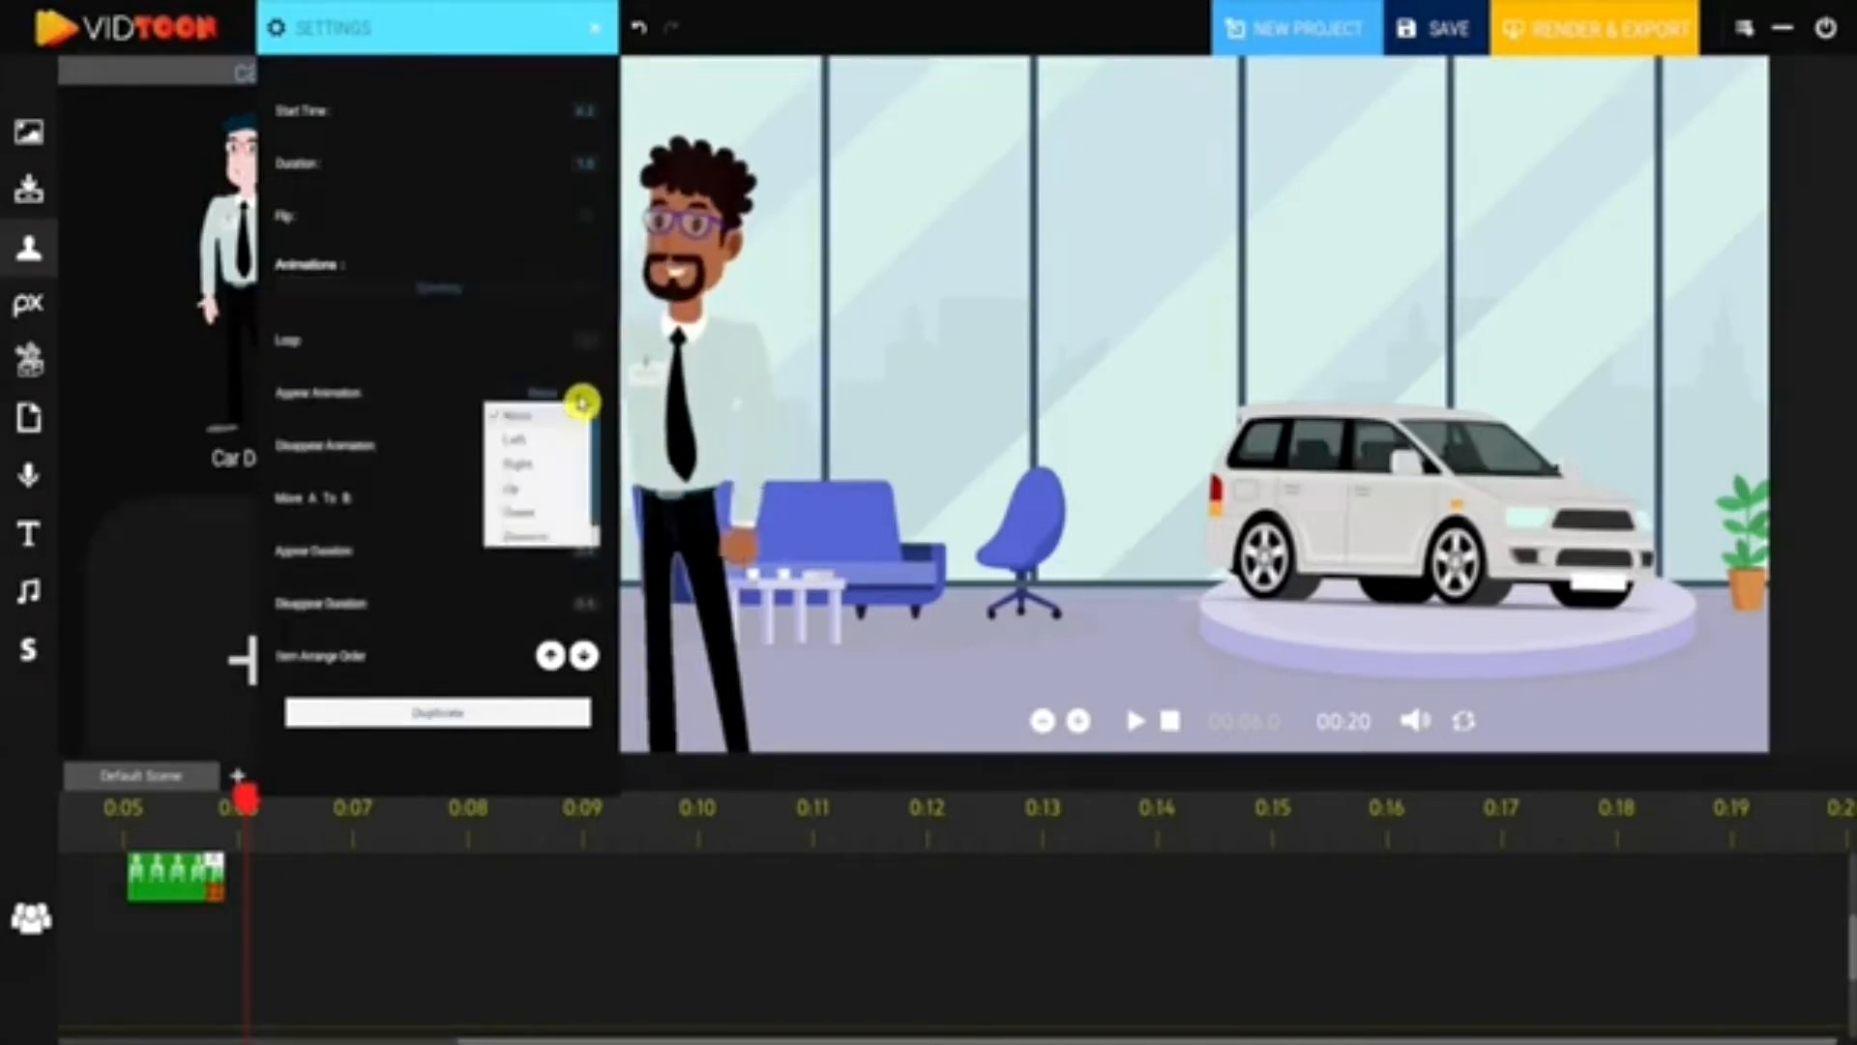
click(545, 401)
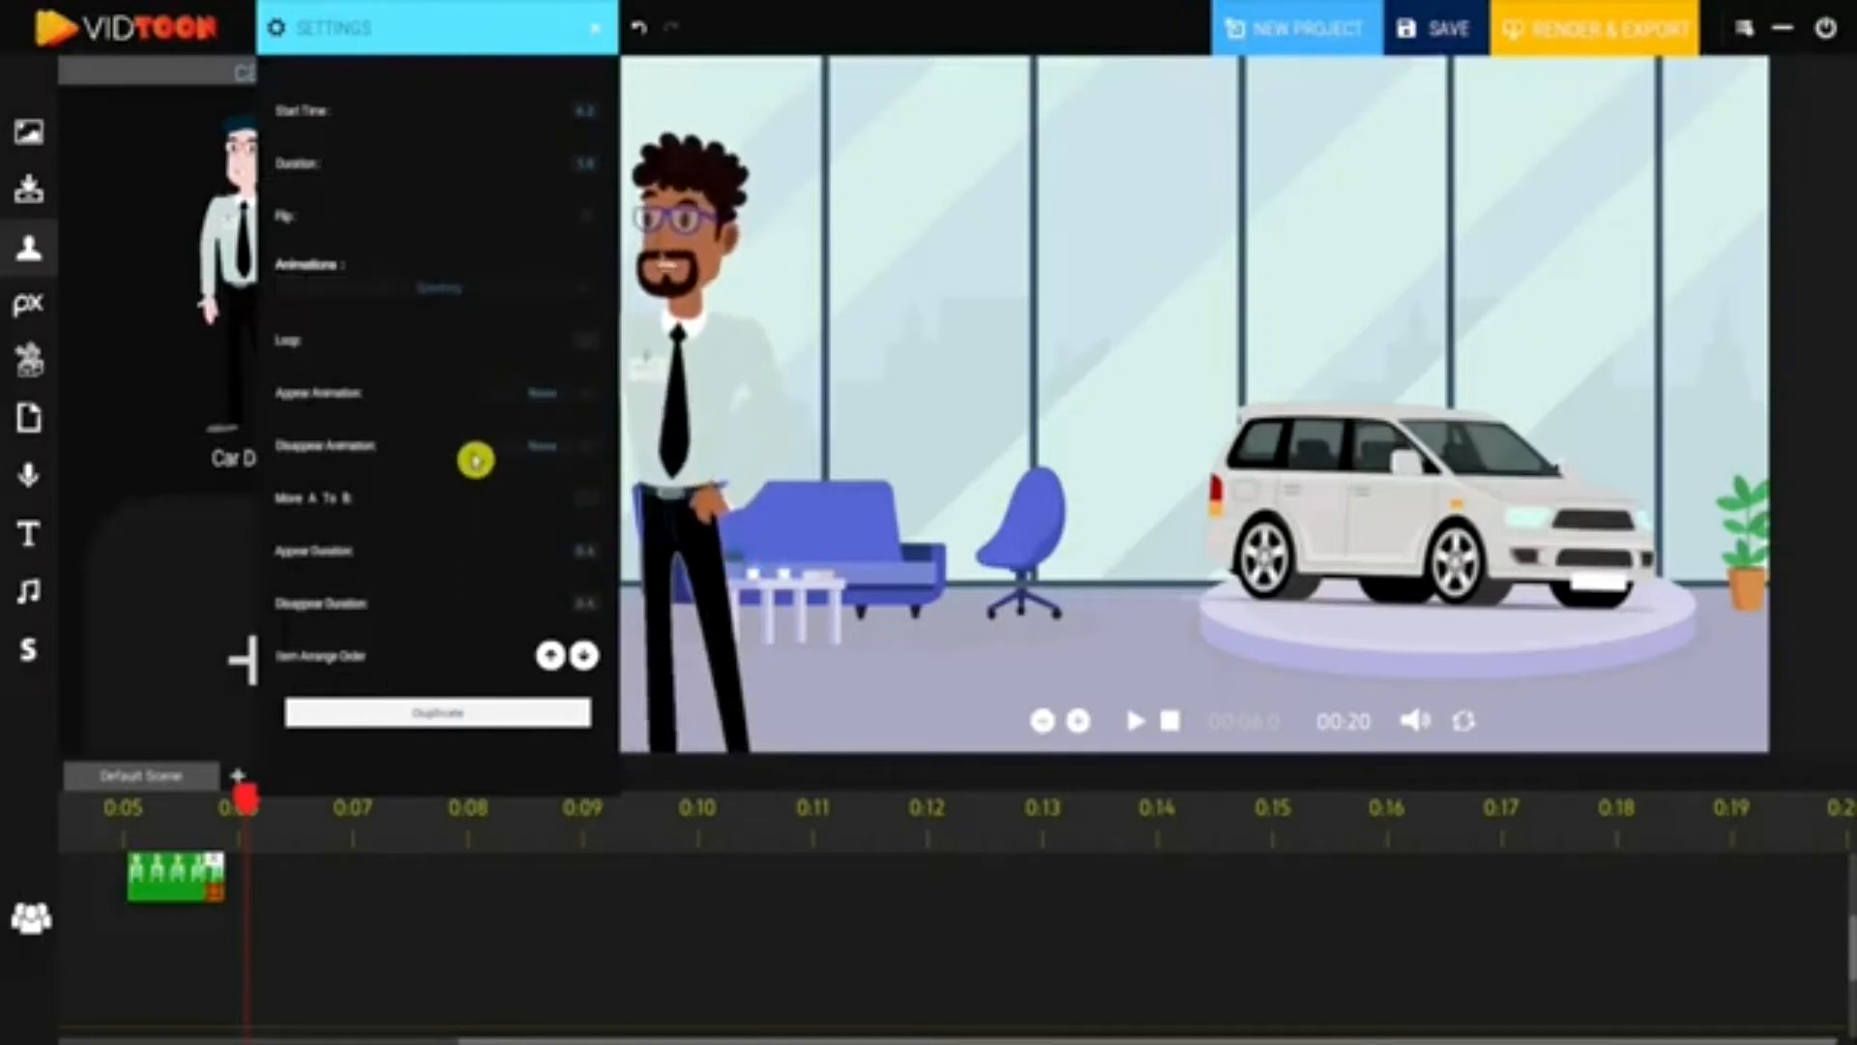
click(540, 455)
scroll(597, 554, down, 1)
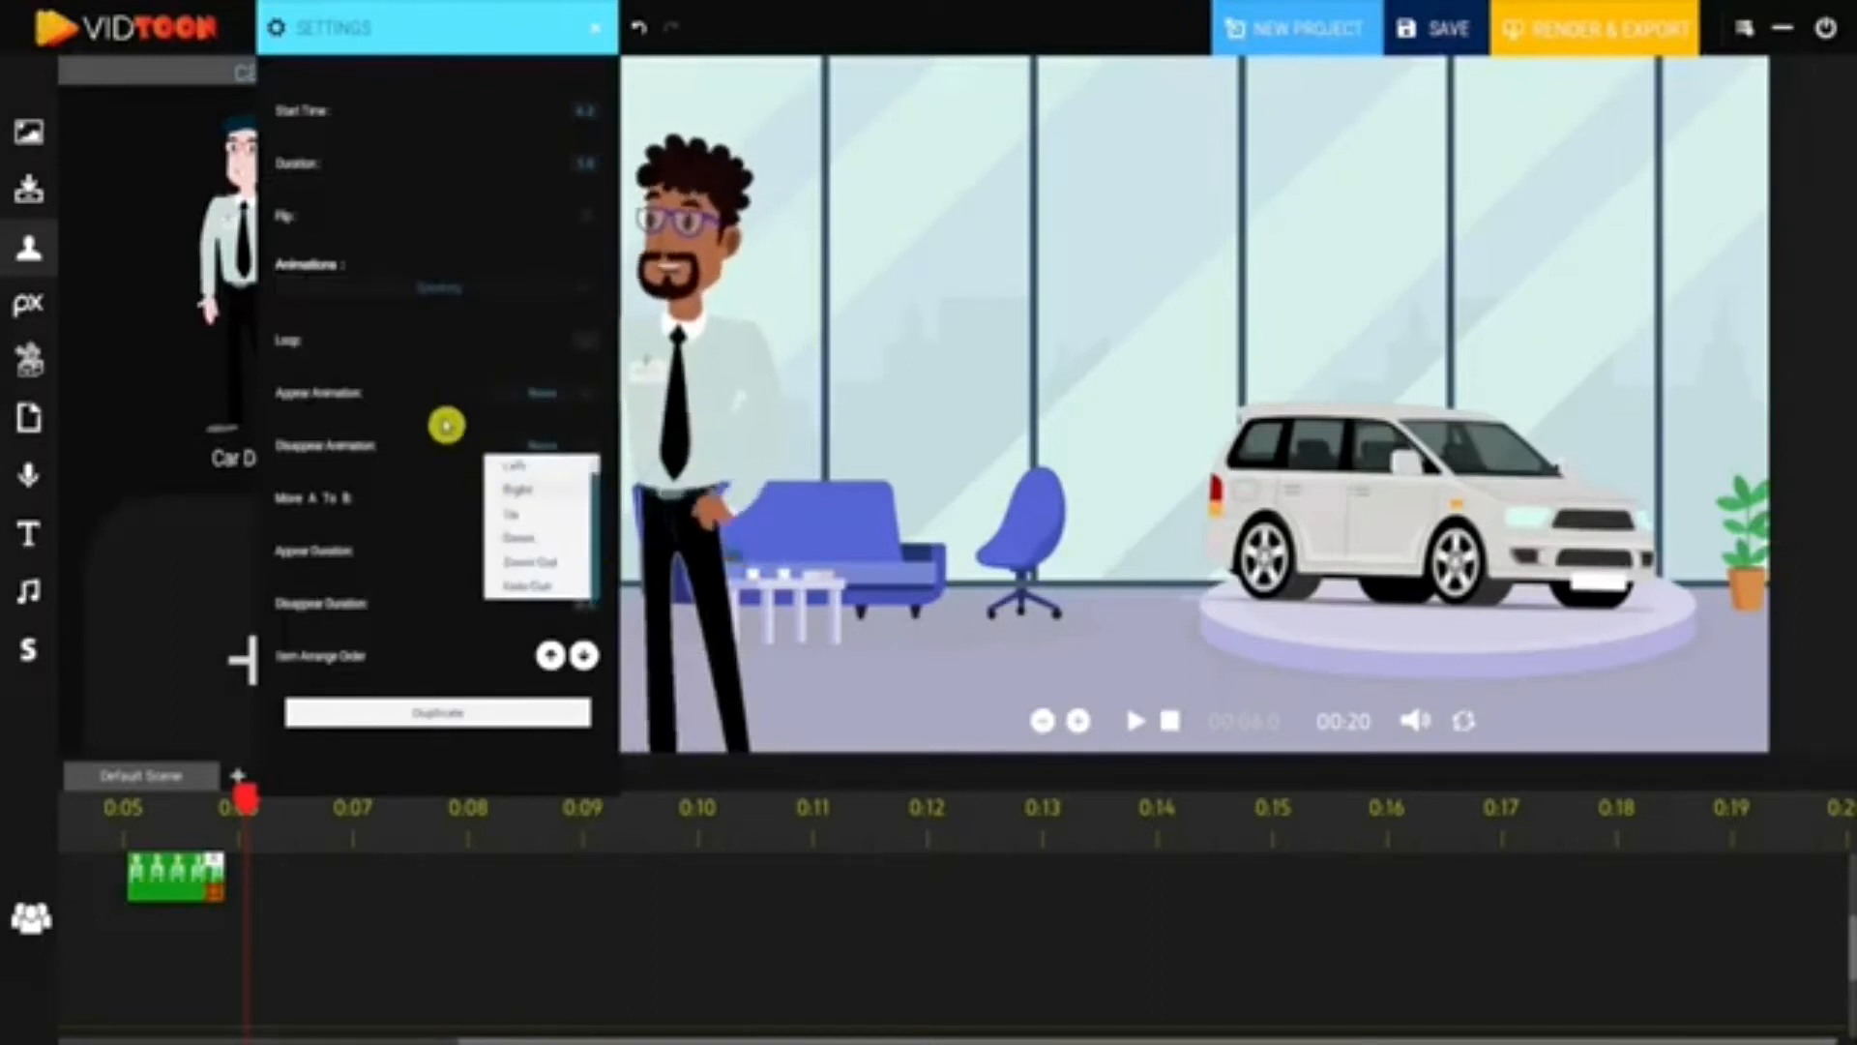
click(451, 417)
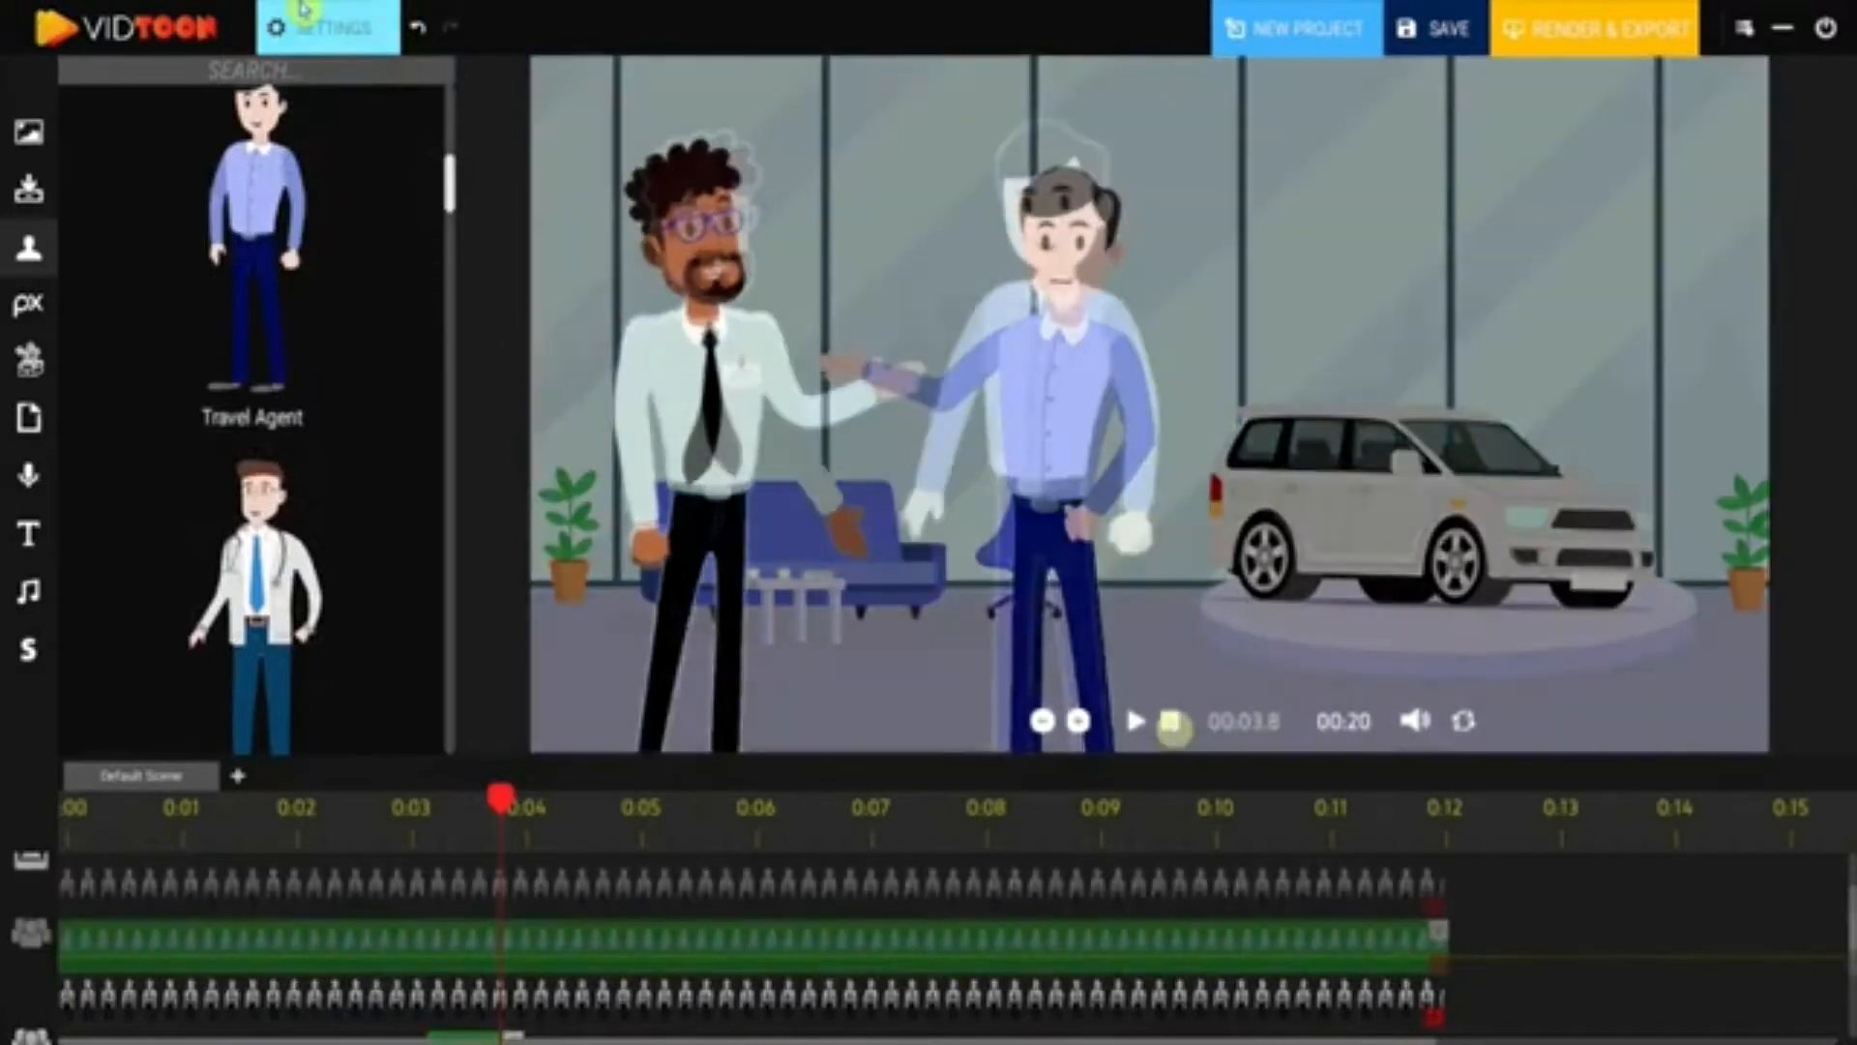
- Replay the preview, enable the camera track and move the playhead back to about 0:03
click(1132, 720)
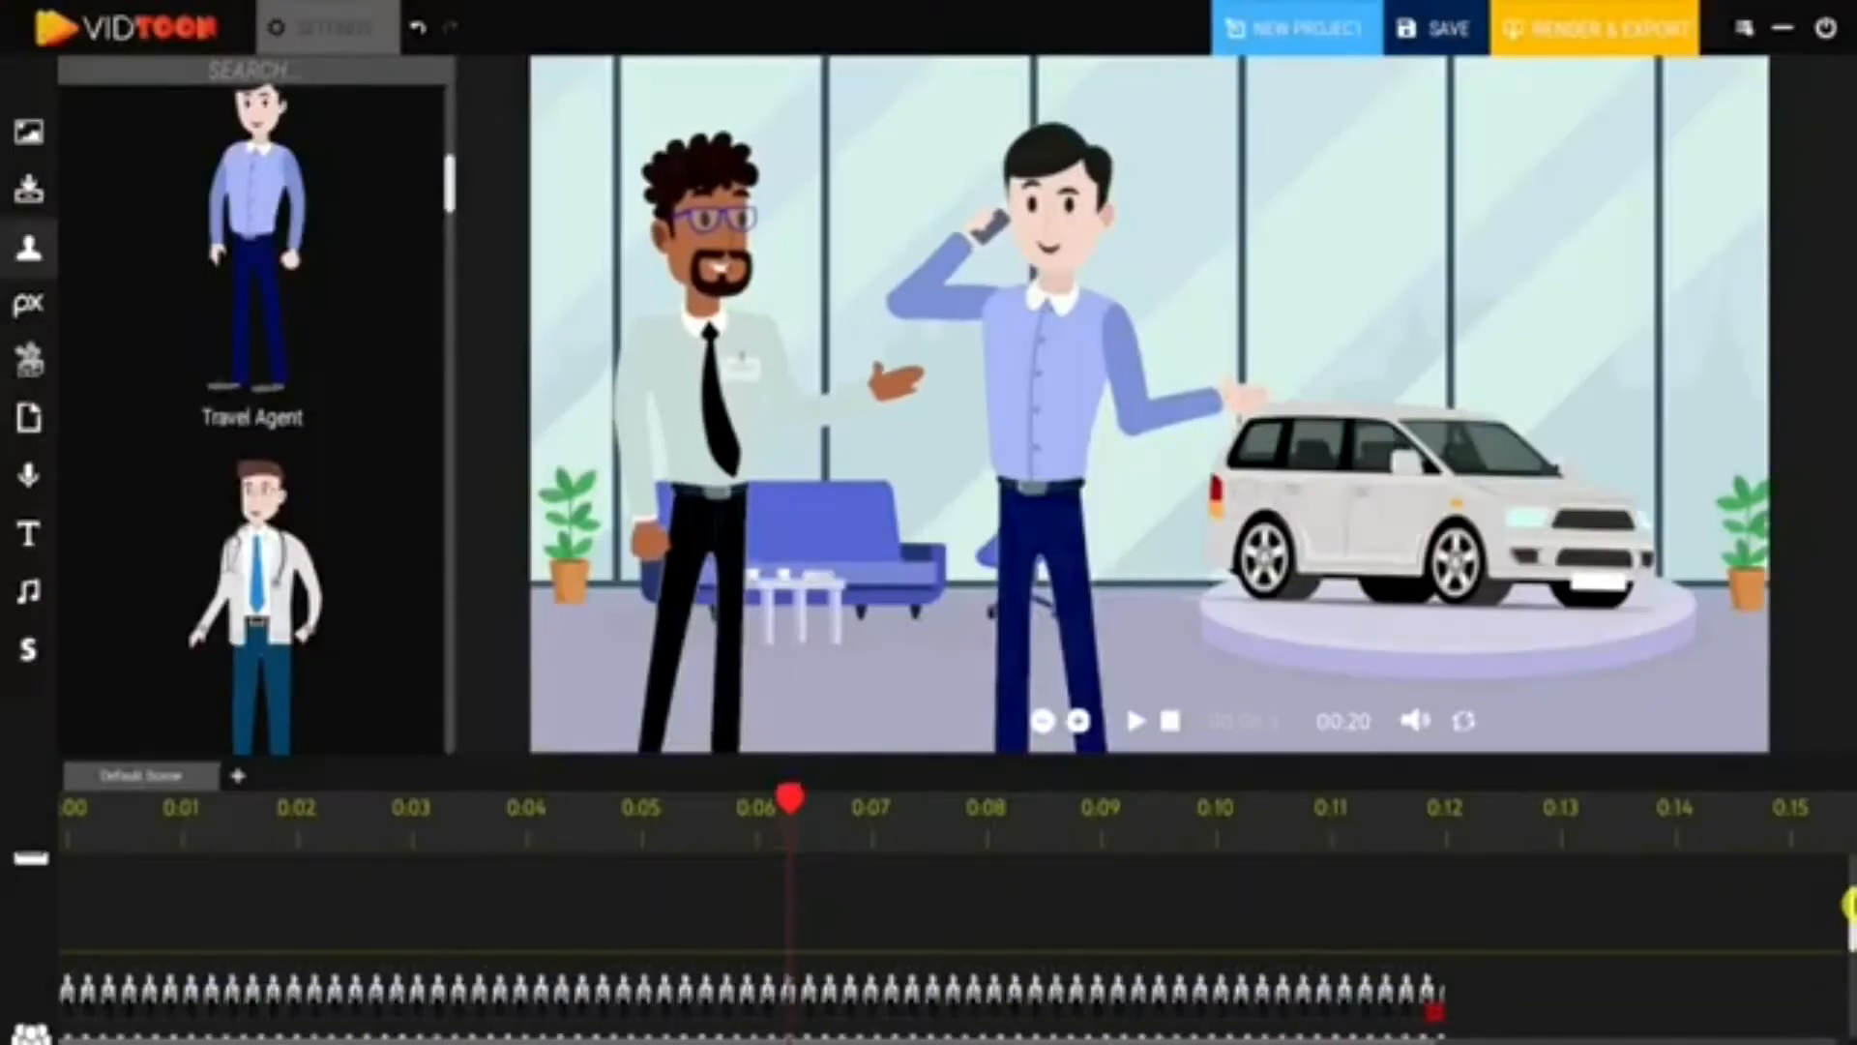
click(259, 904)
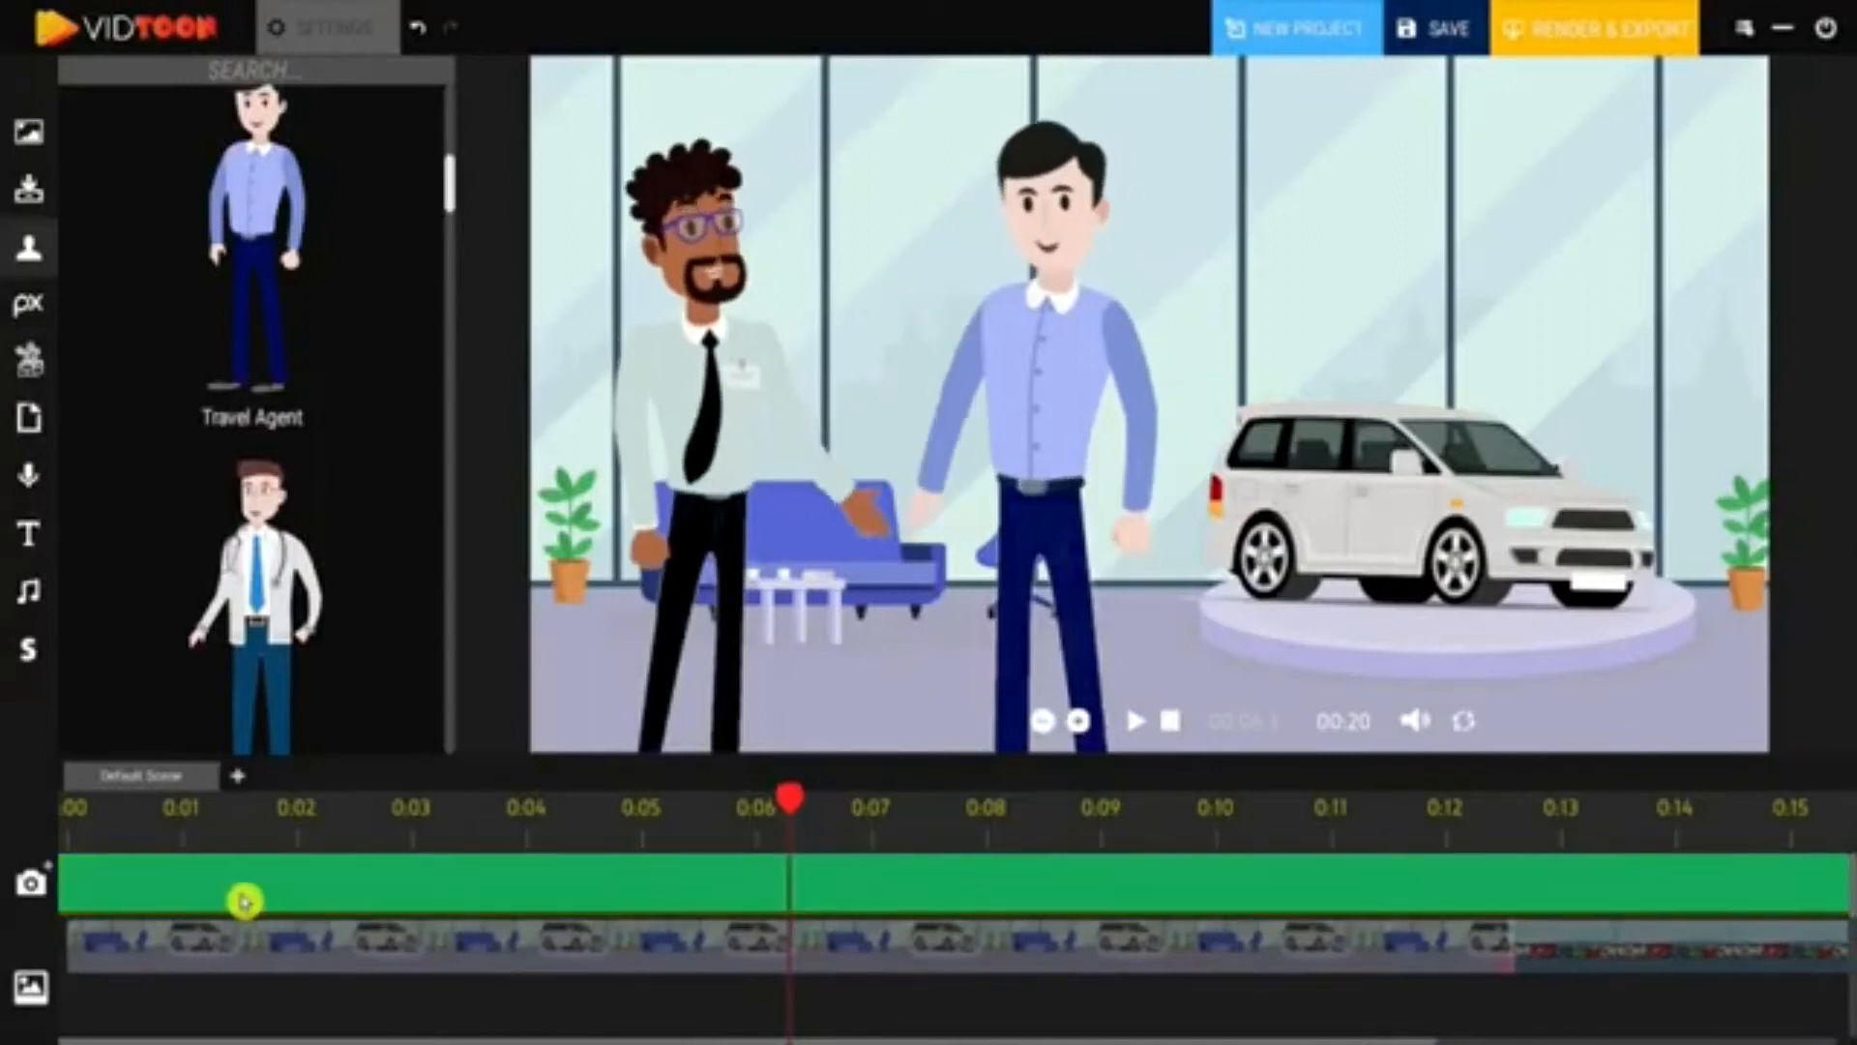
drag(780, 800, 298, 829)
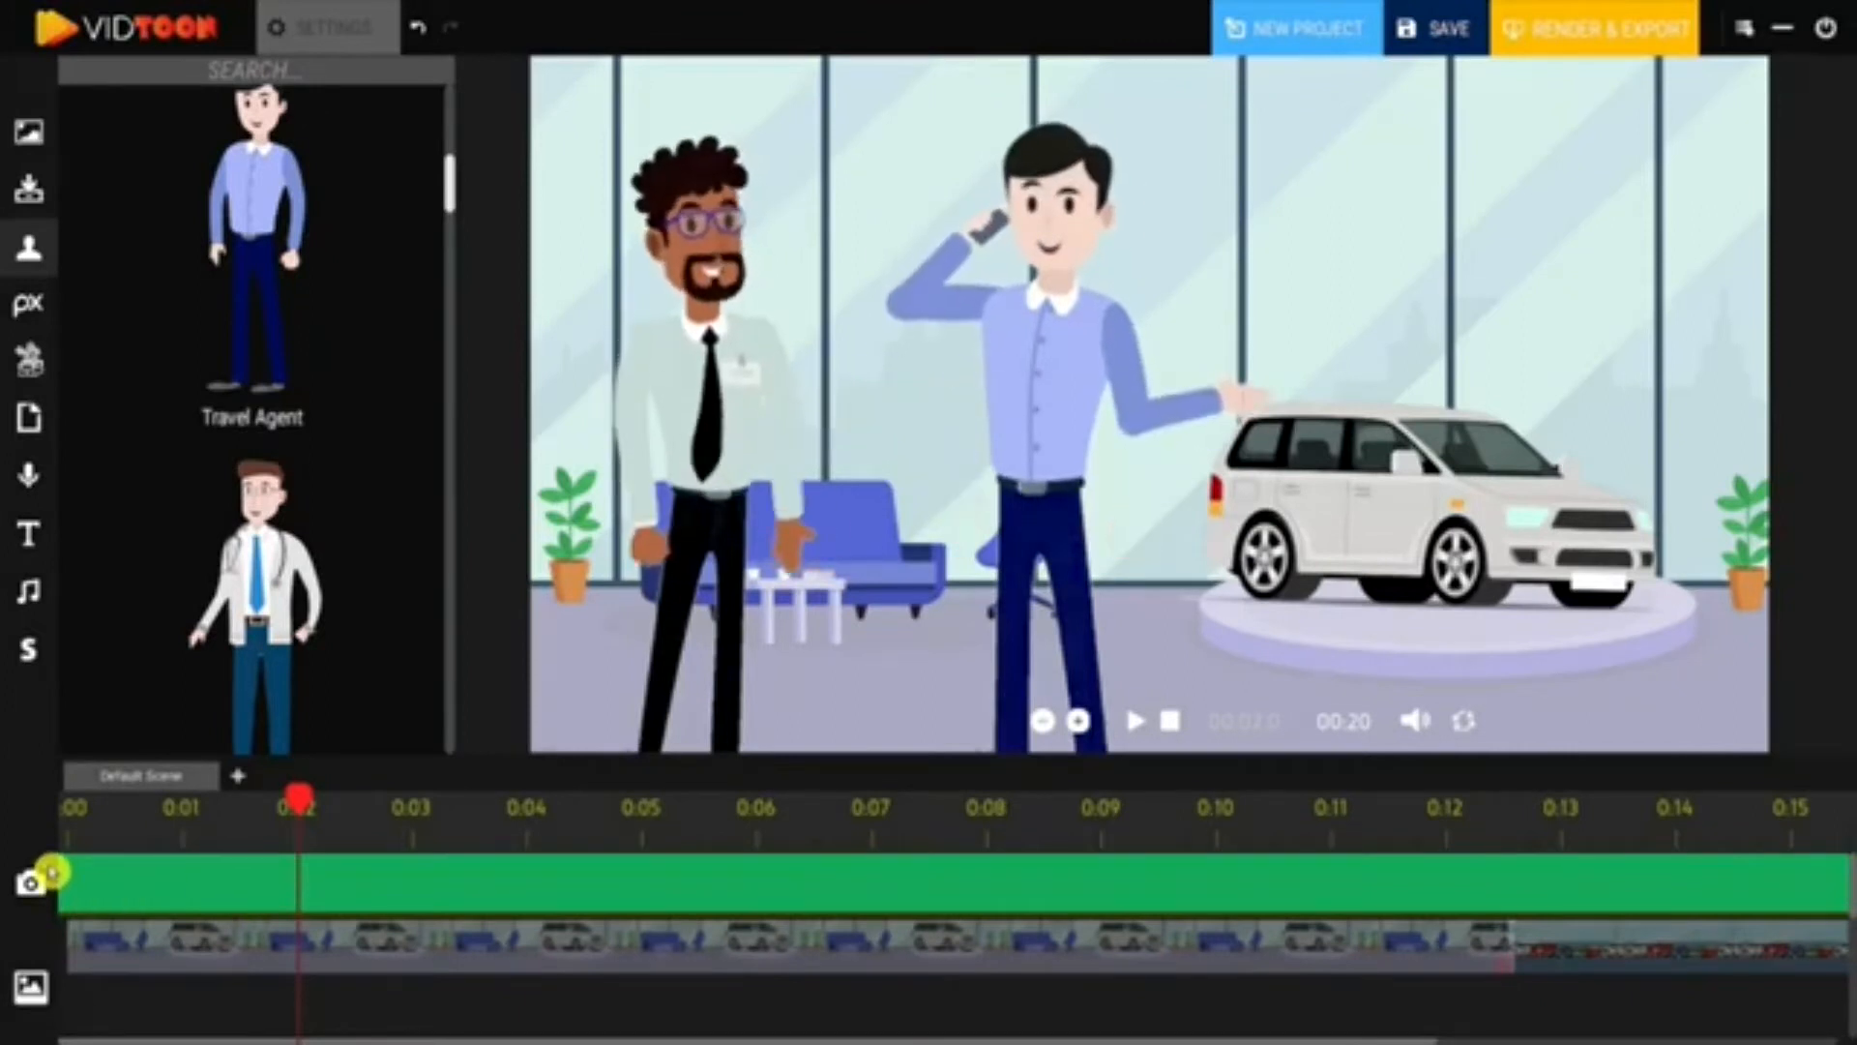
- Add a camera block at the playhead, lengthen it, and preview it from the start
click(50, 870)
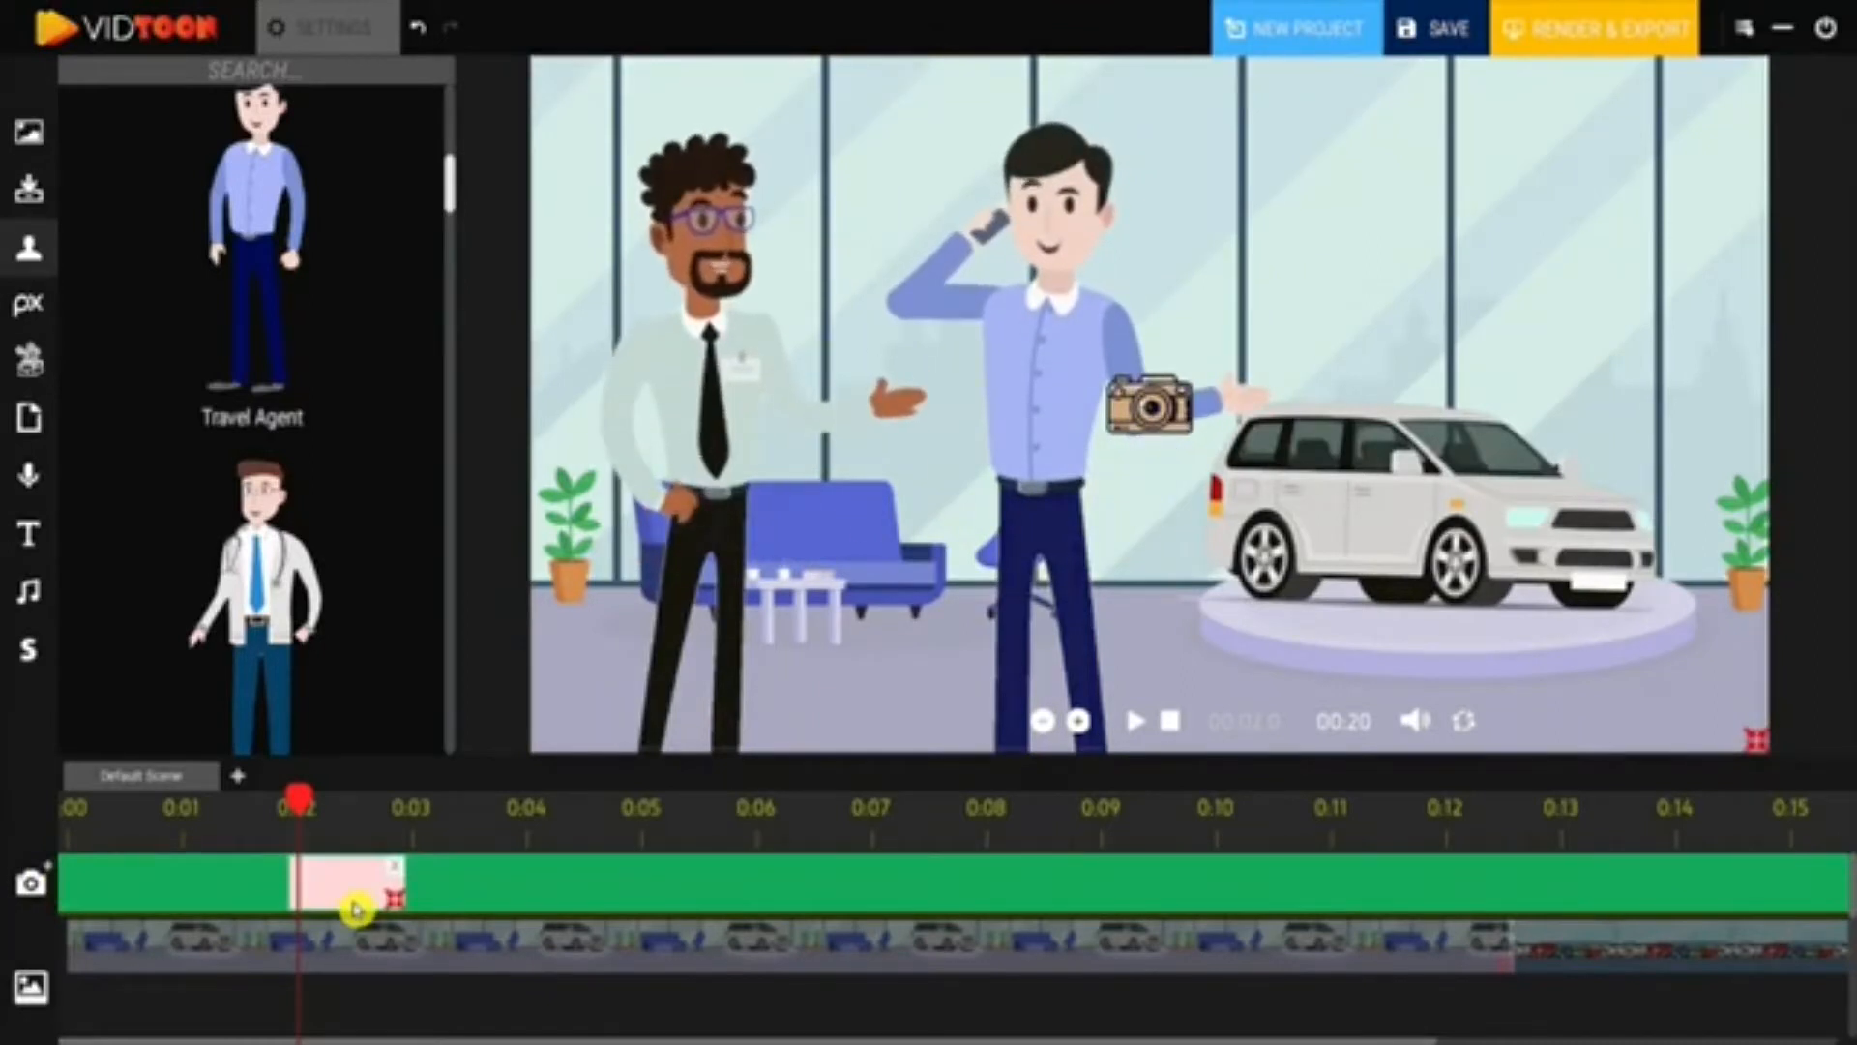
drag(402, 900, 527, 900)
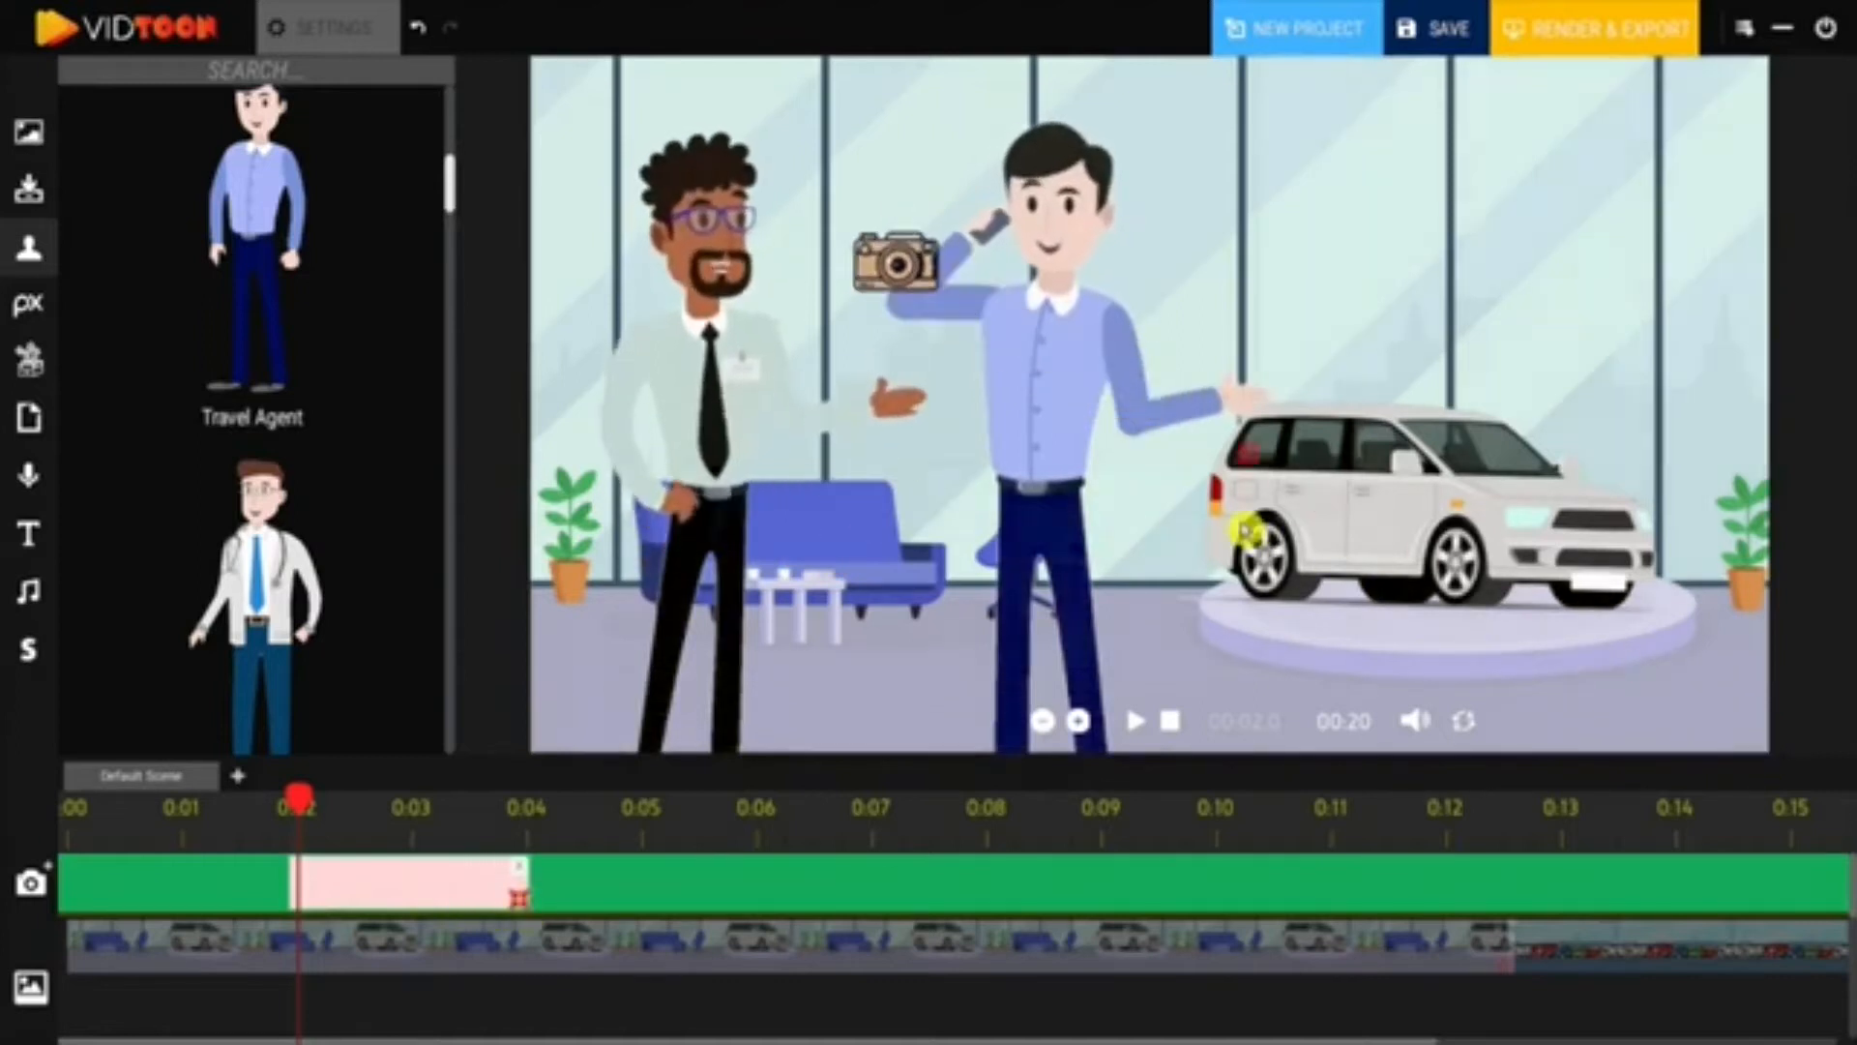
drag(300, 795, 95, 797)
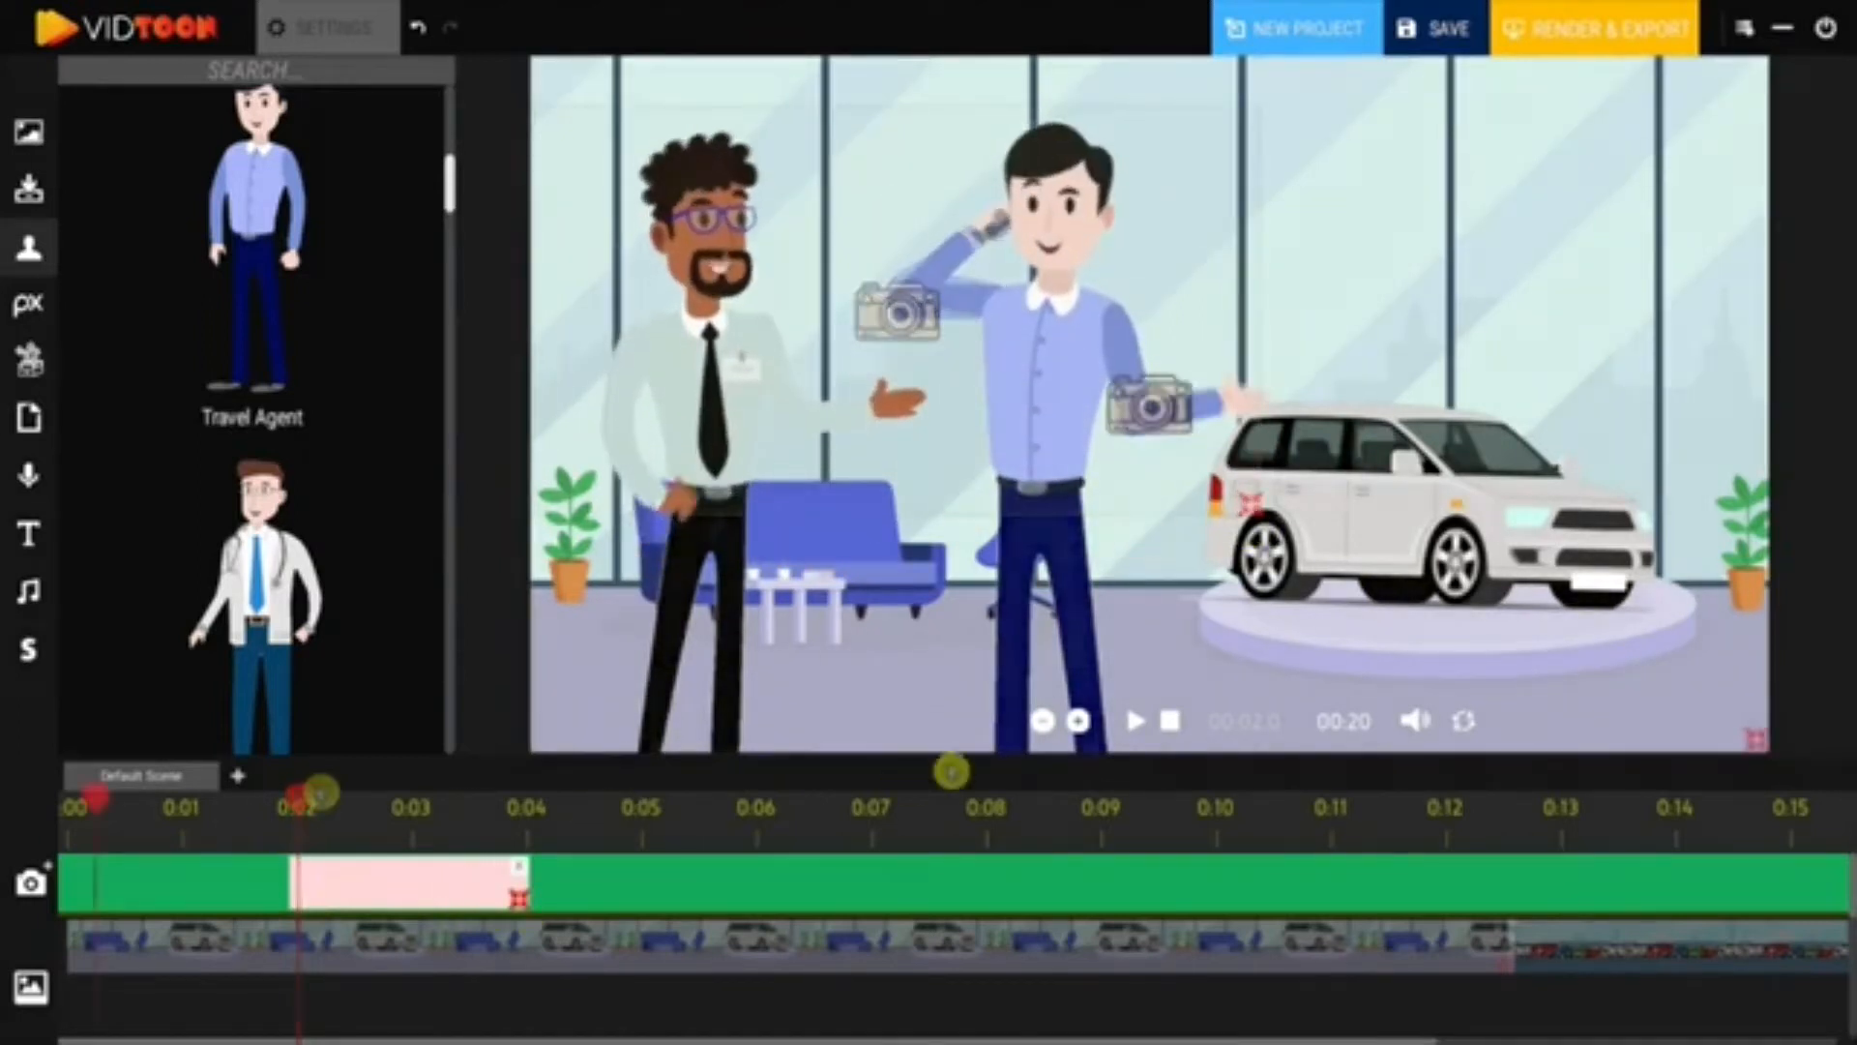
click(1140, 726)
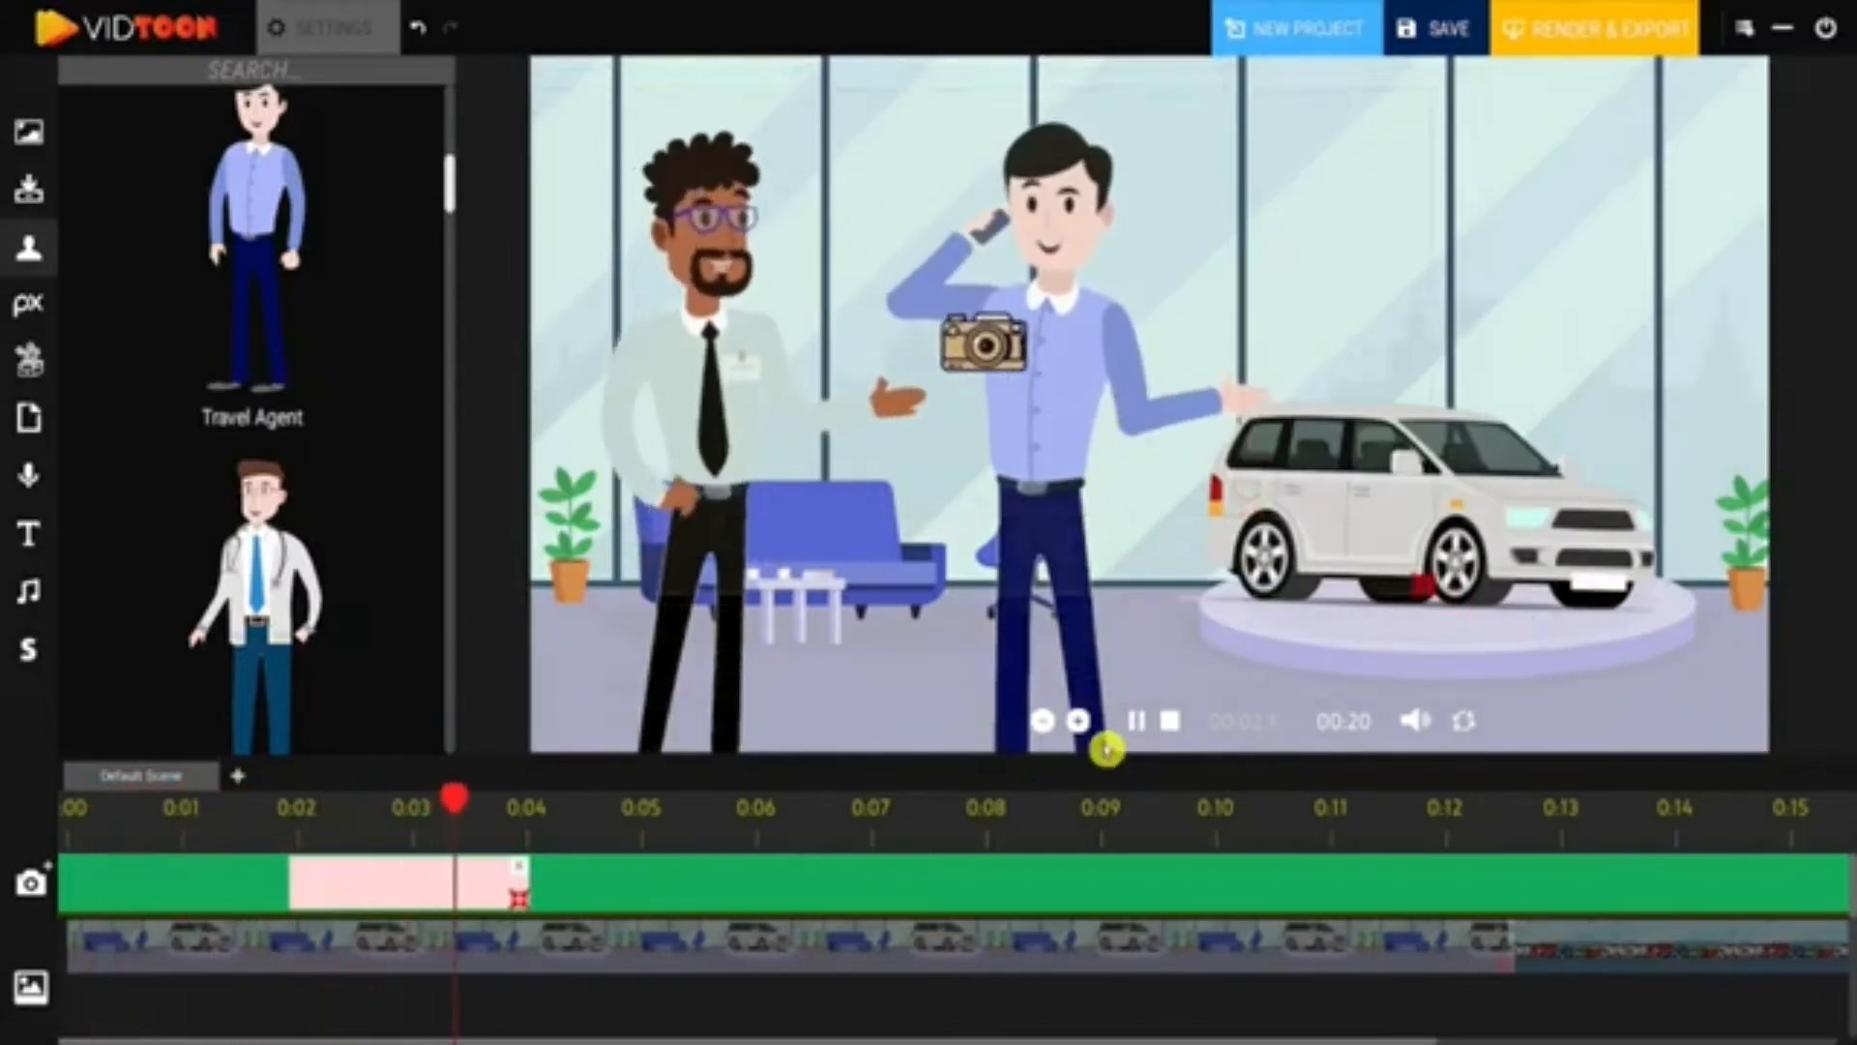
click(1142, 723)
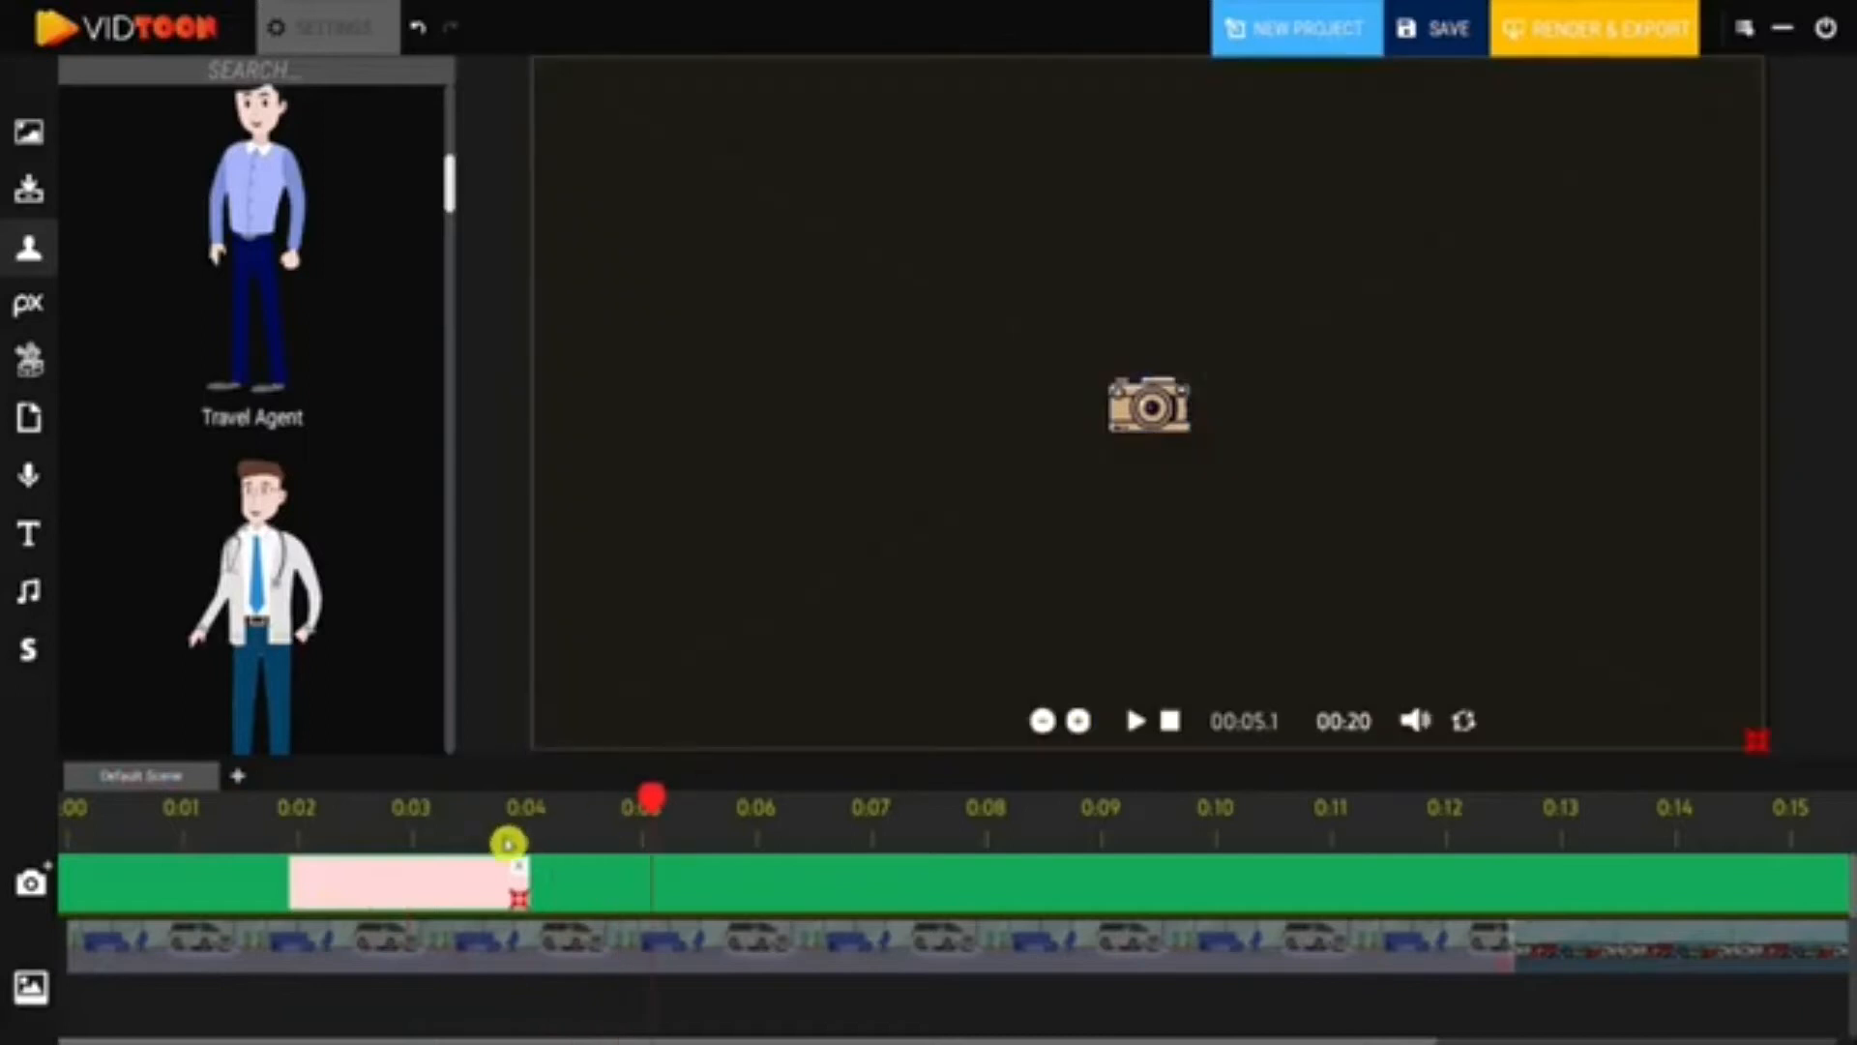
- Add a second camera keyframe spanning about 0:04 to 0:06 and play the scene
drag(651, 802, 522, 828)
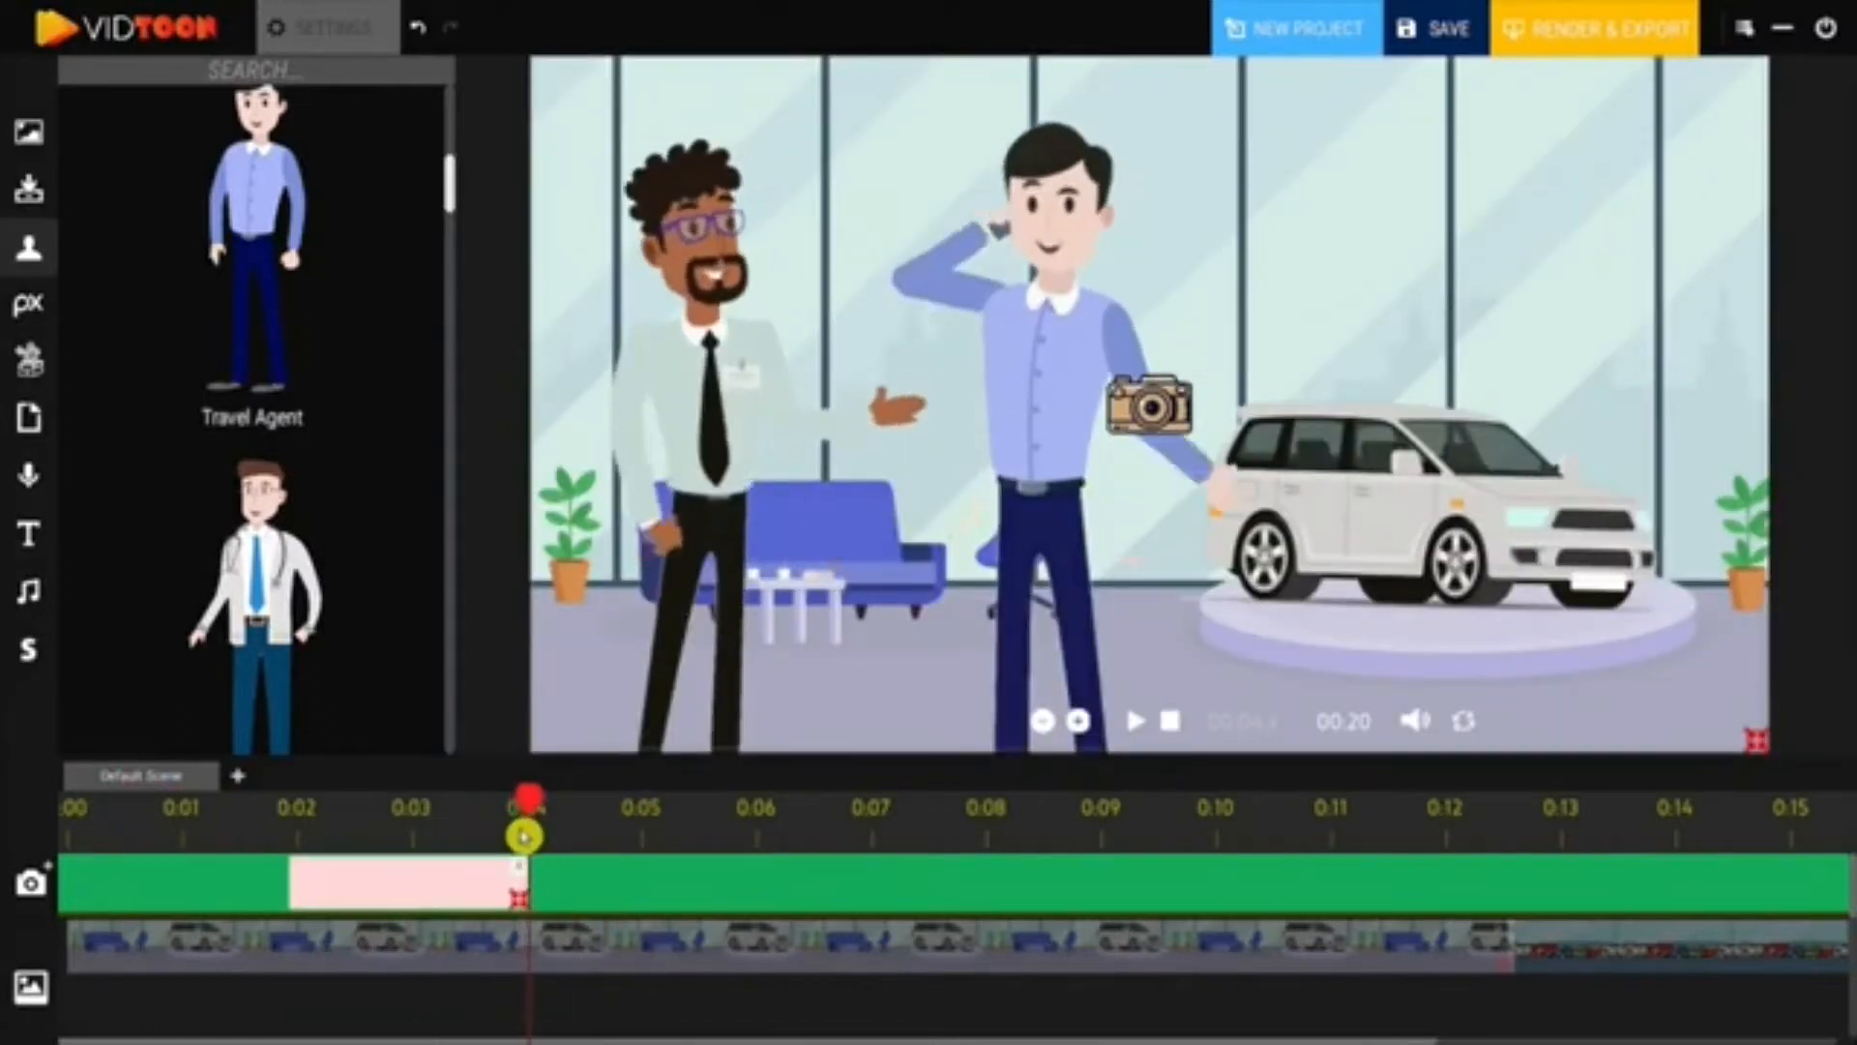
click(53, 873)
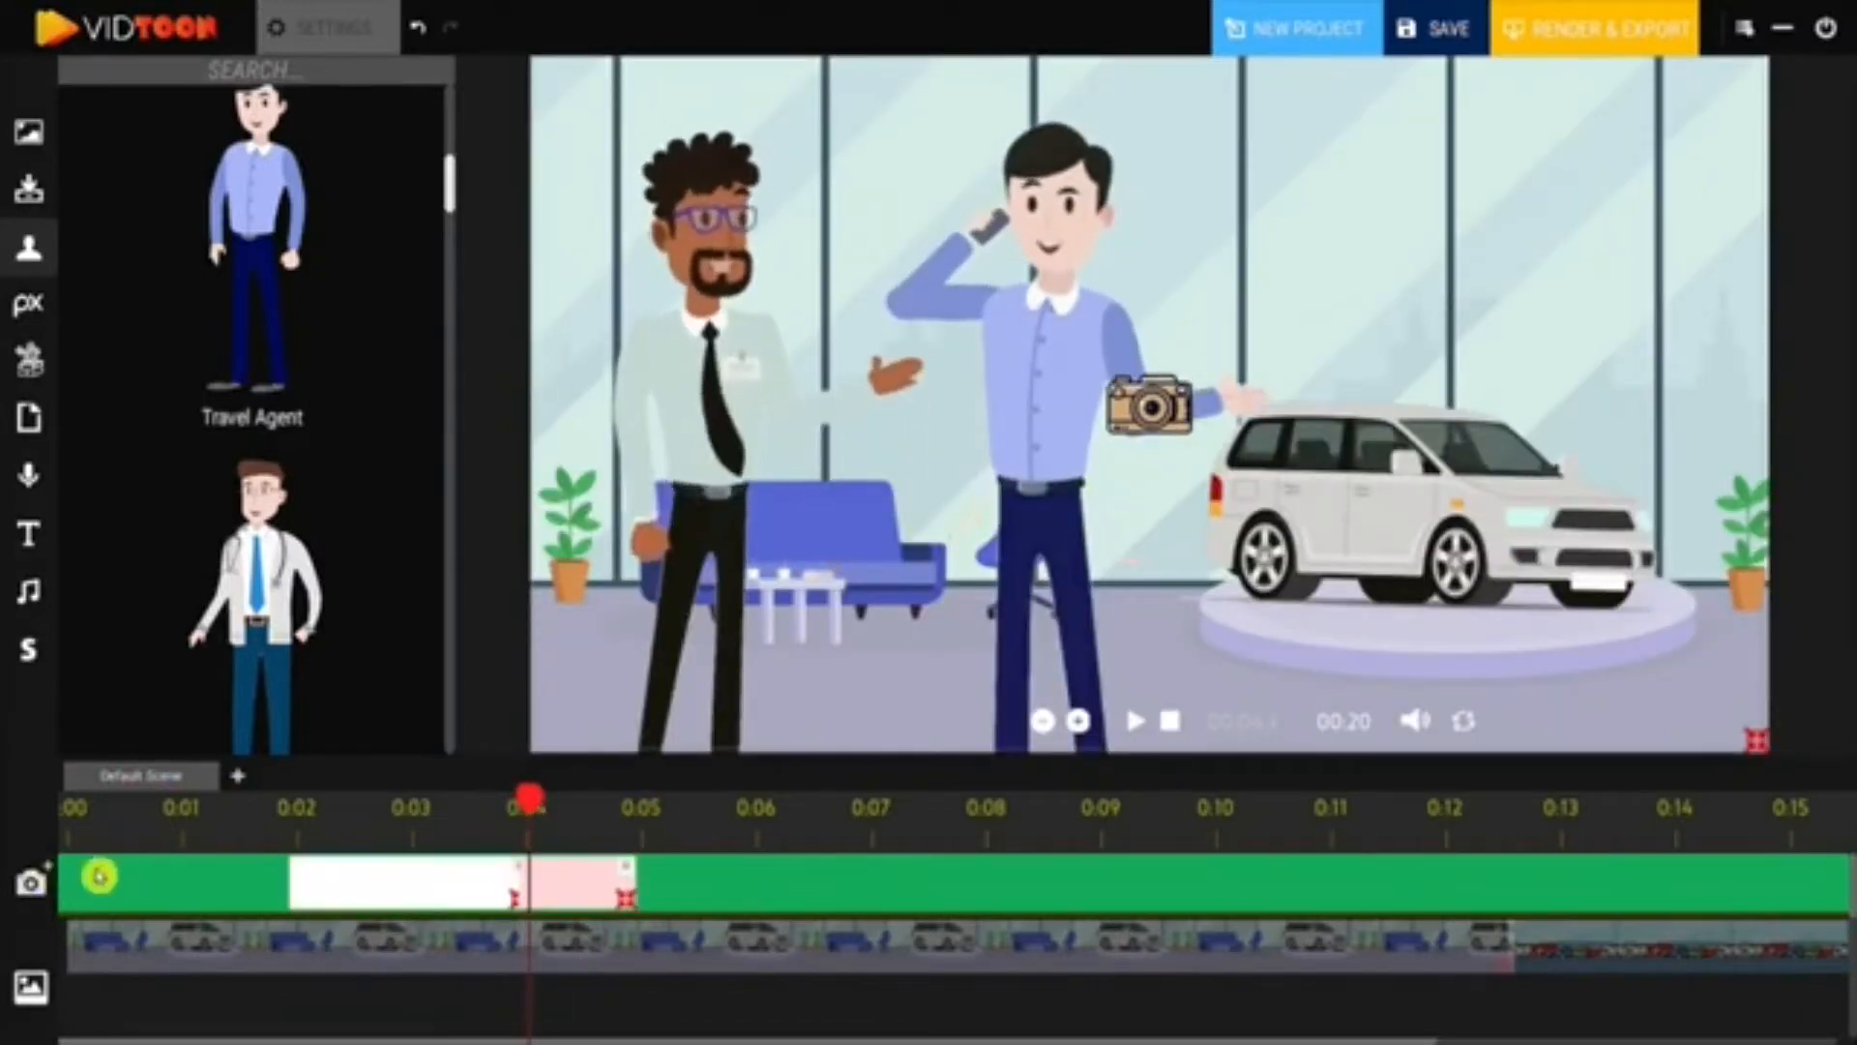
drag(650, 909, 753, 904)
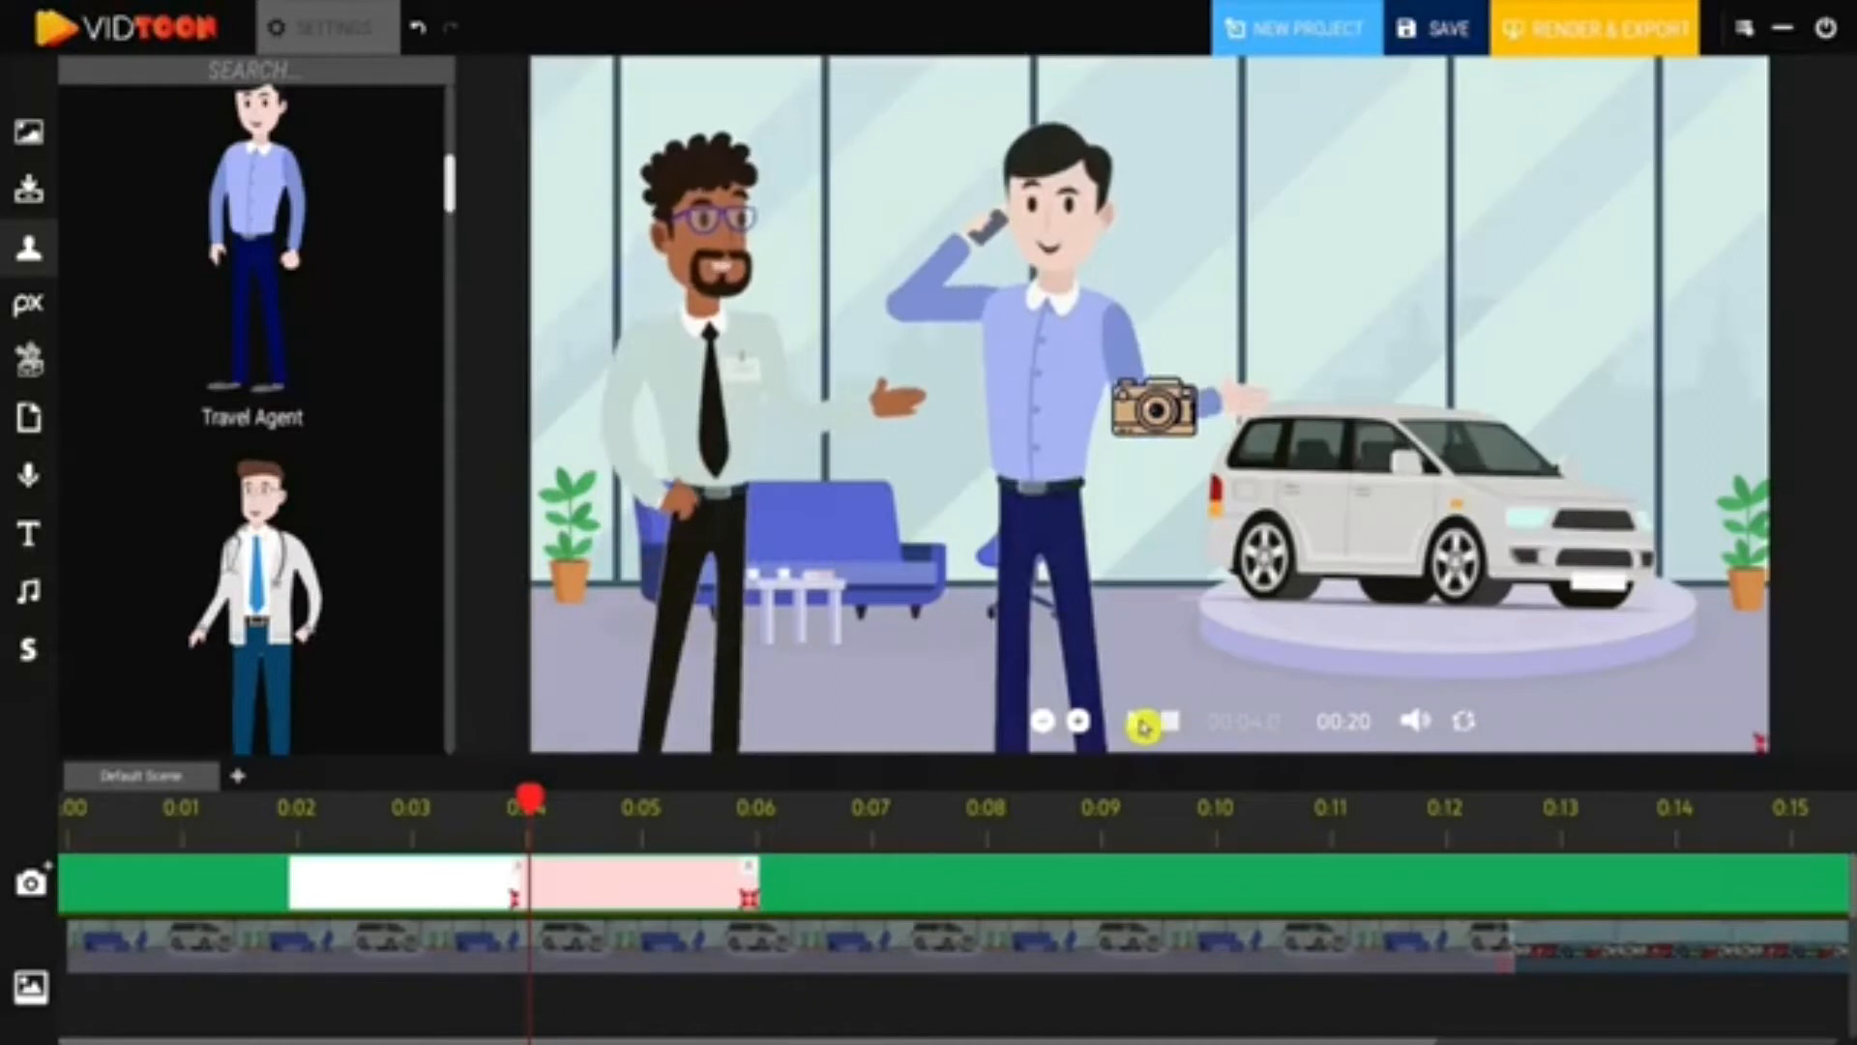
click(1136, 724)
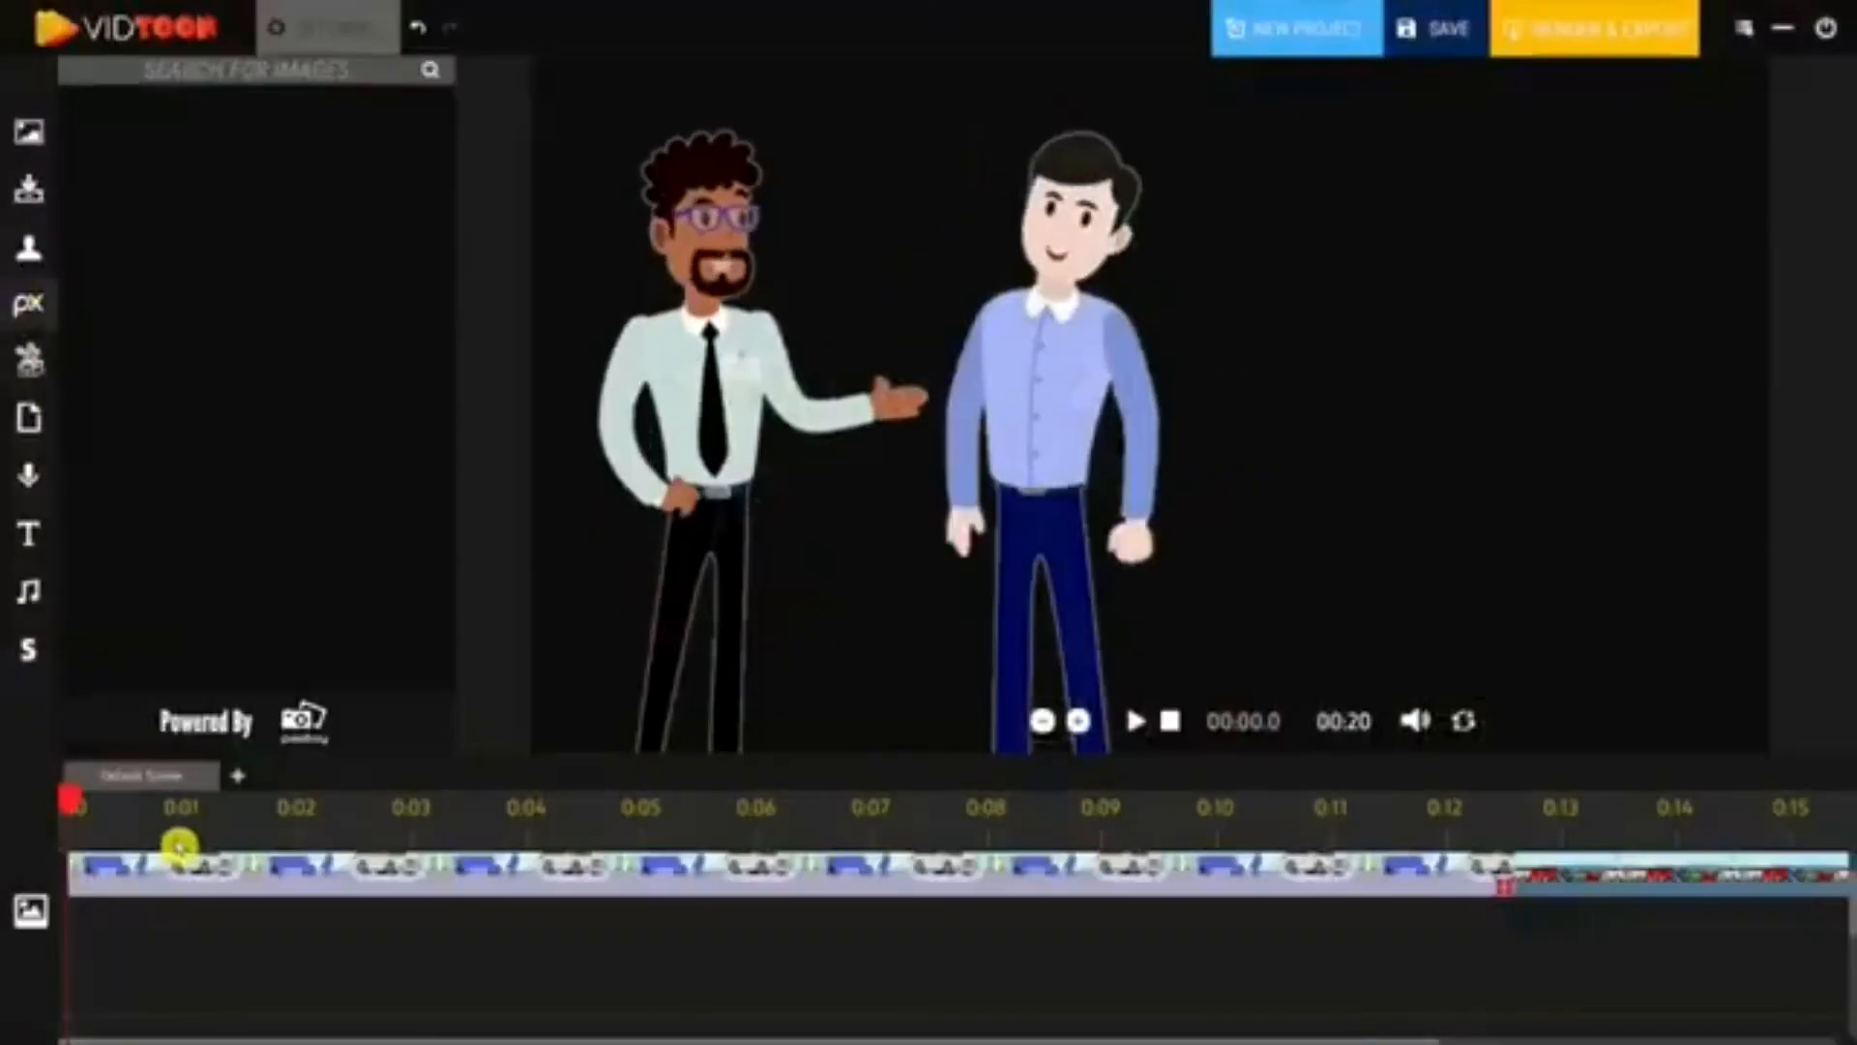
- Search stock images for 'question' and place the red question-mark triangle image top-right
click(200, 814)
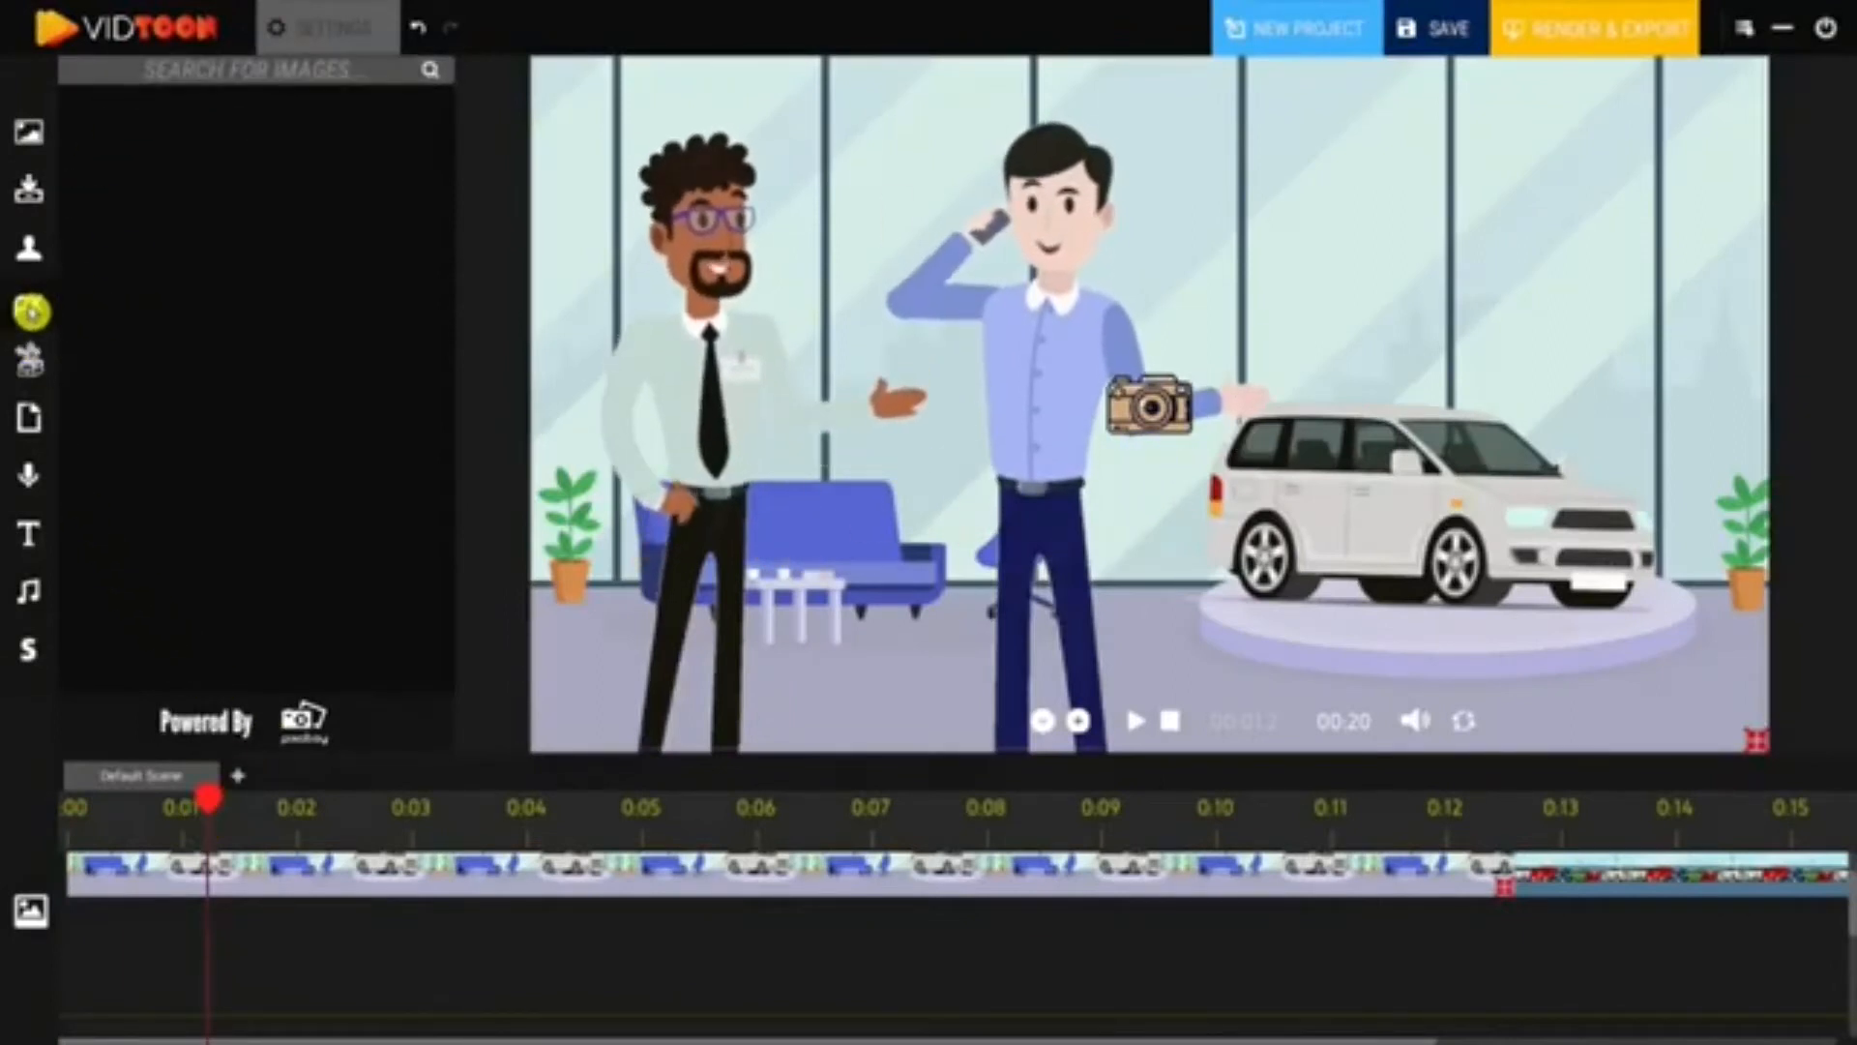
click(213, 79)
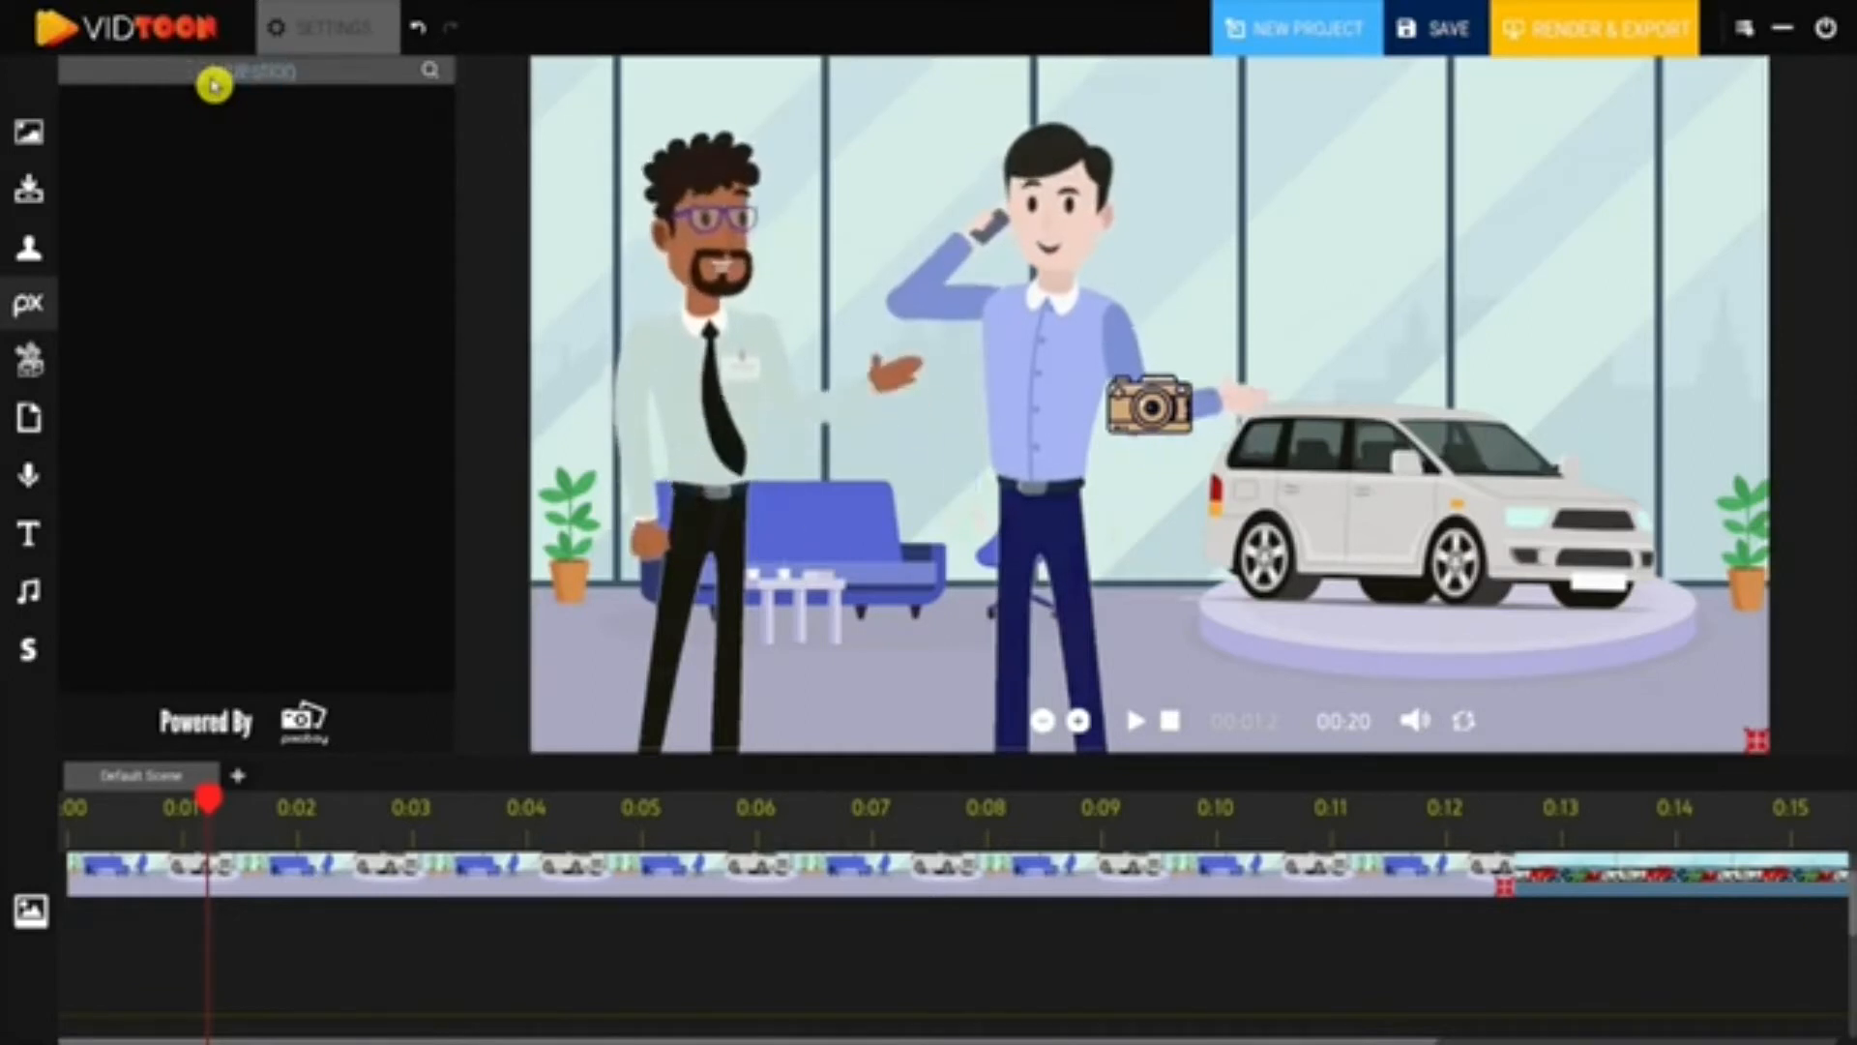
click(434, 72)
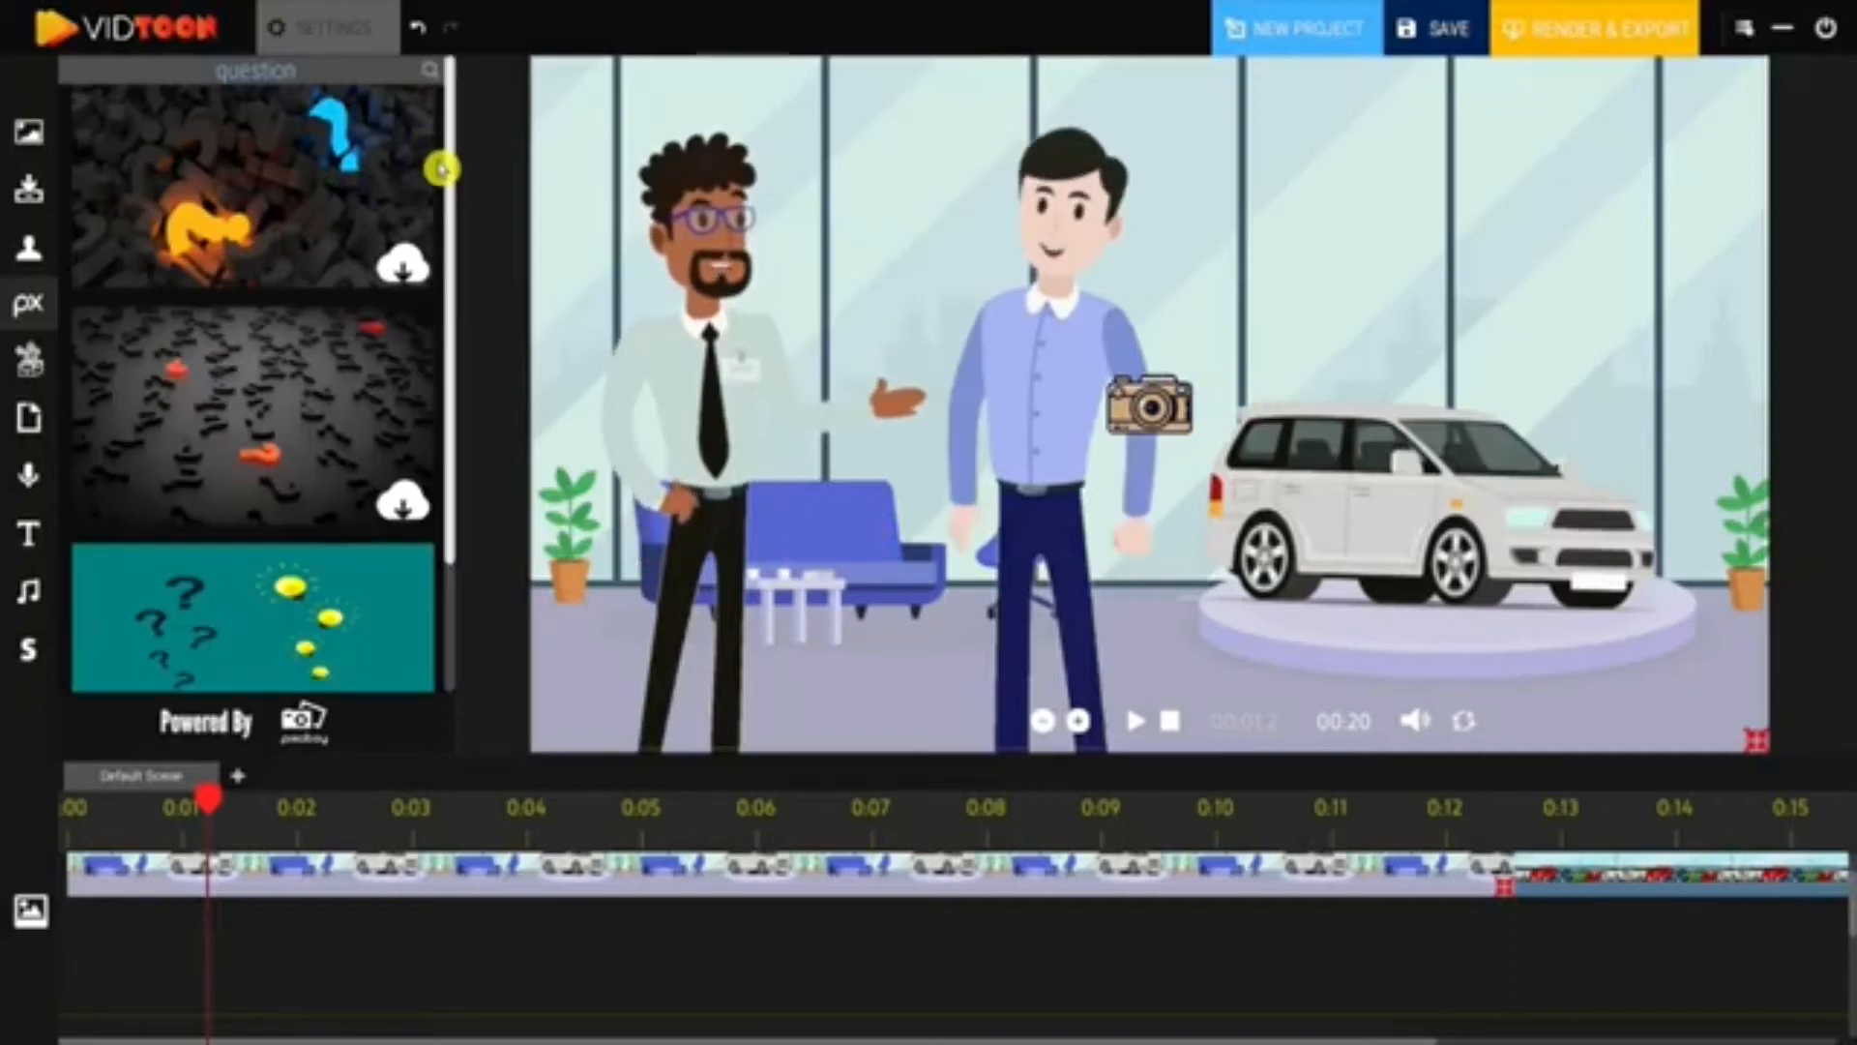
drag(460, 200, 450, 603)
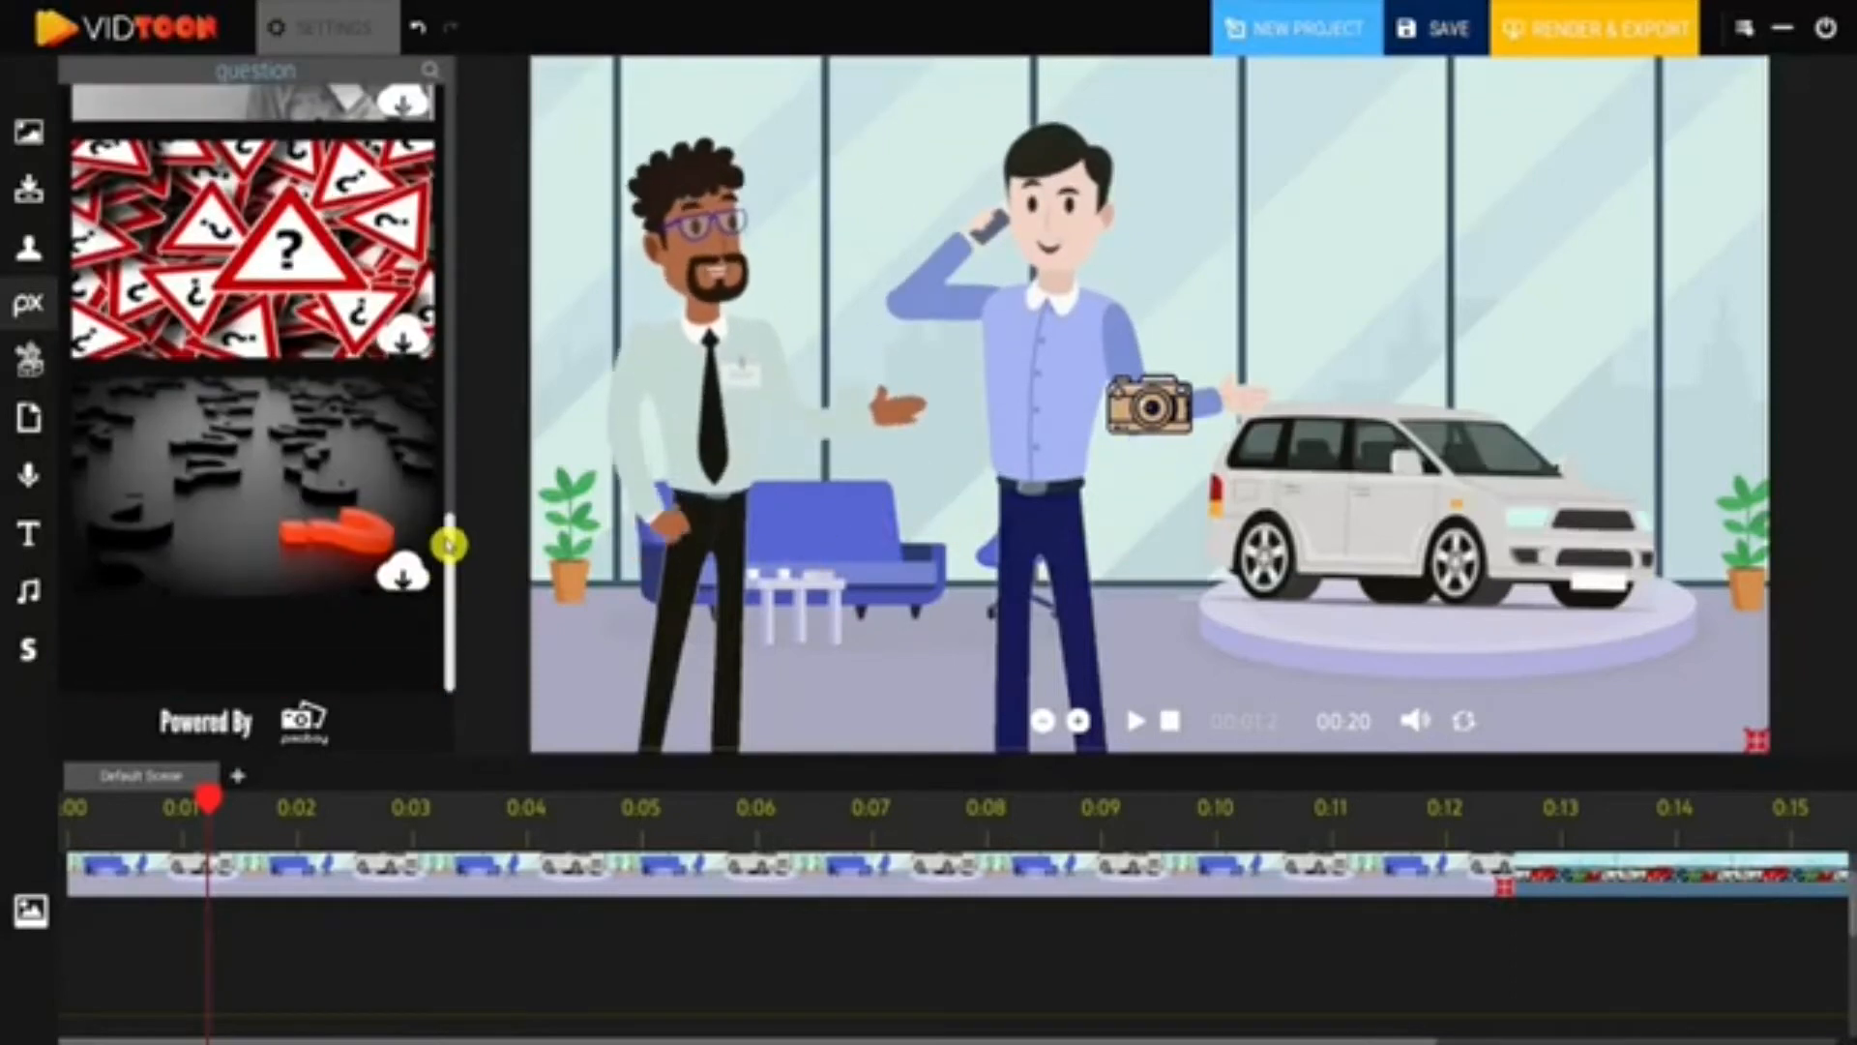
click(402, 340)
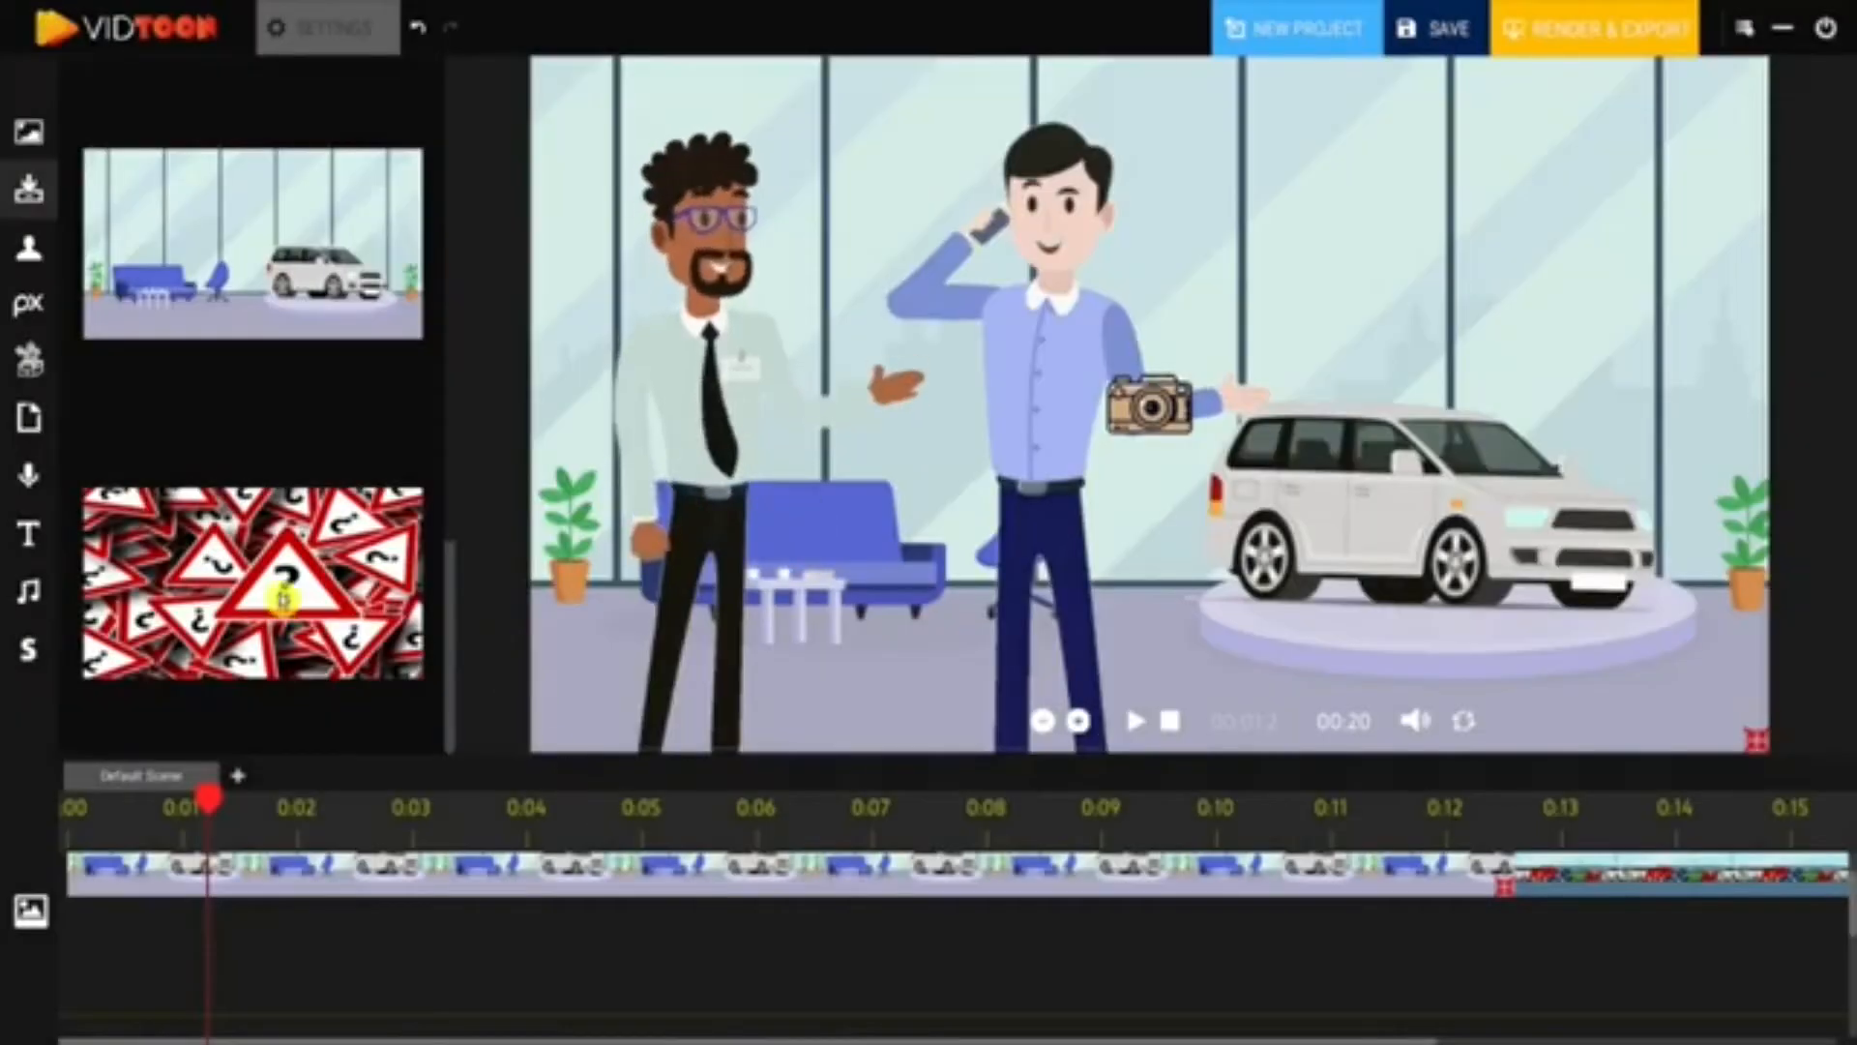
drag(283, 597, 1443, 215)
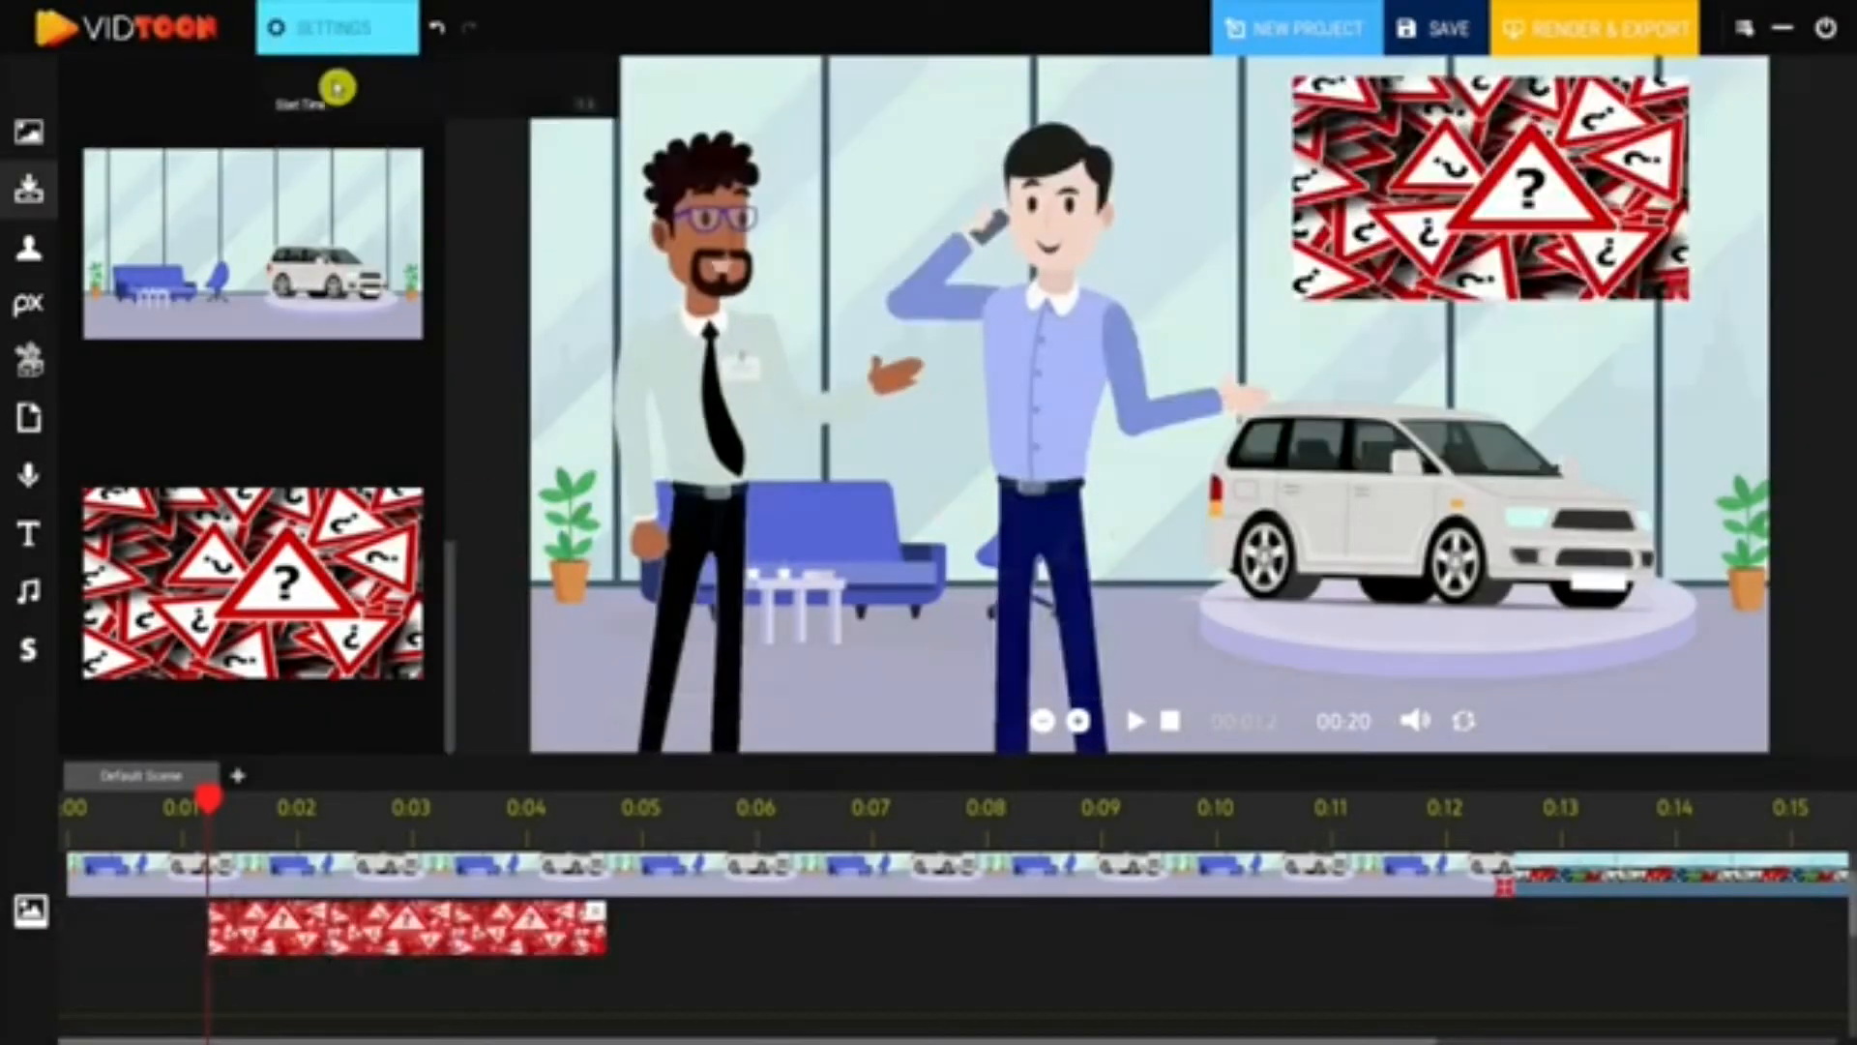
- Flip the sign image, make it move toward the car, duplicate it, then delete its clip
click(588, 256)
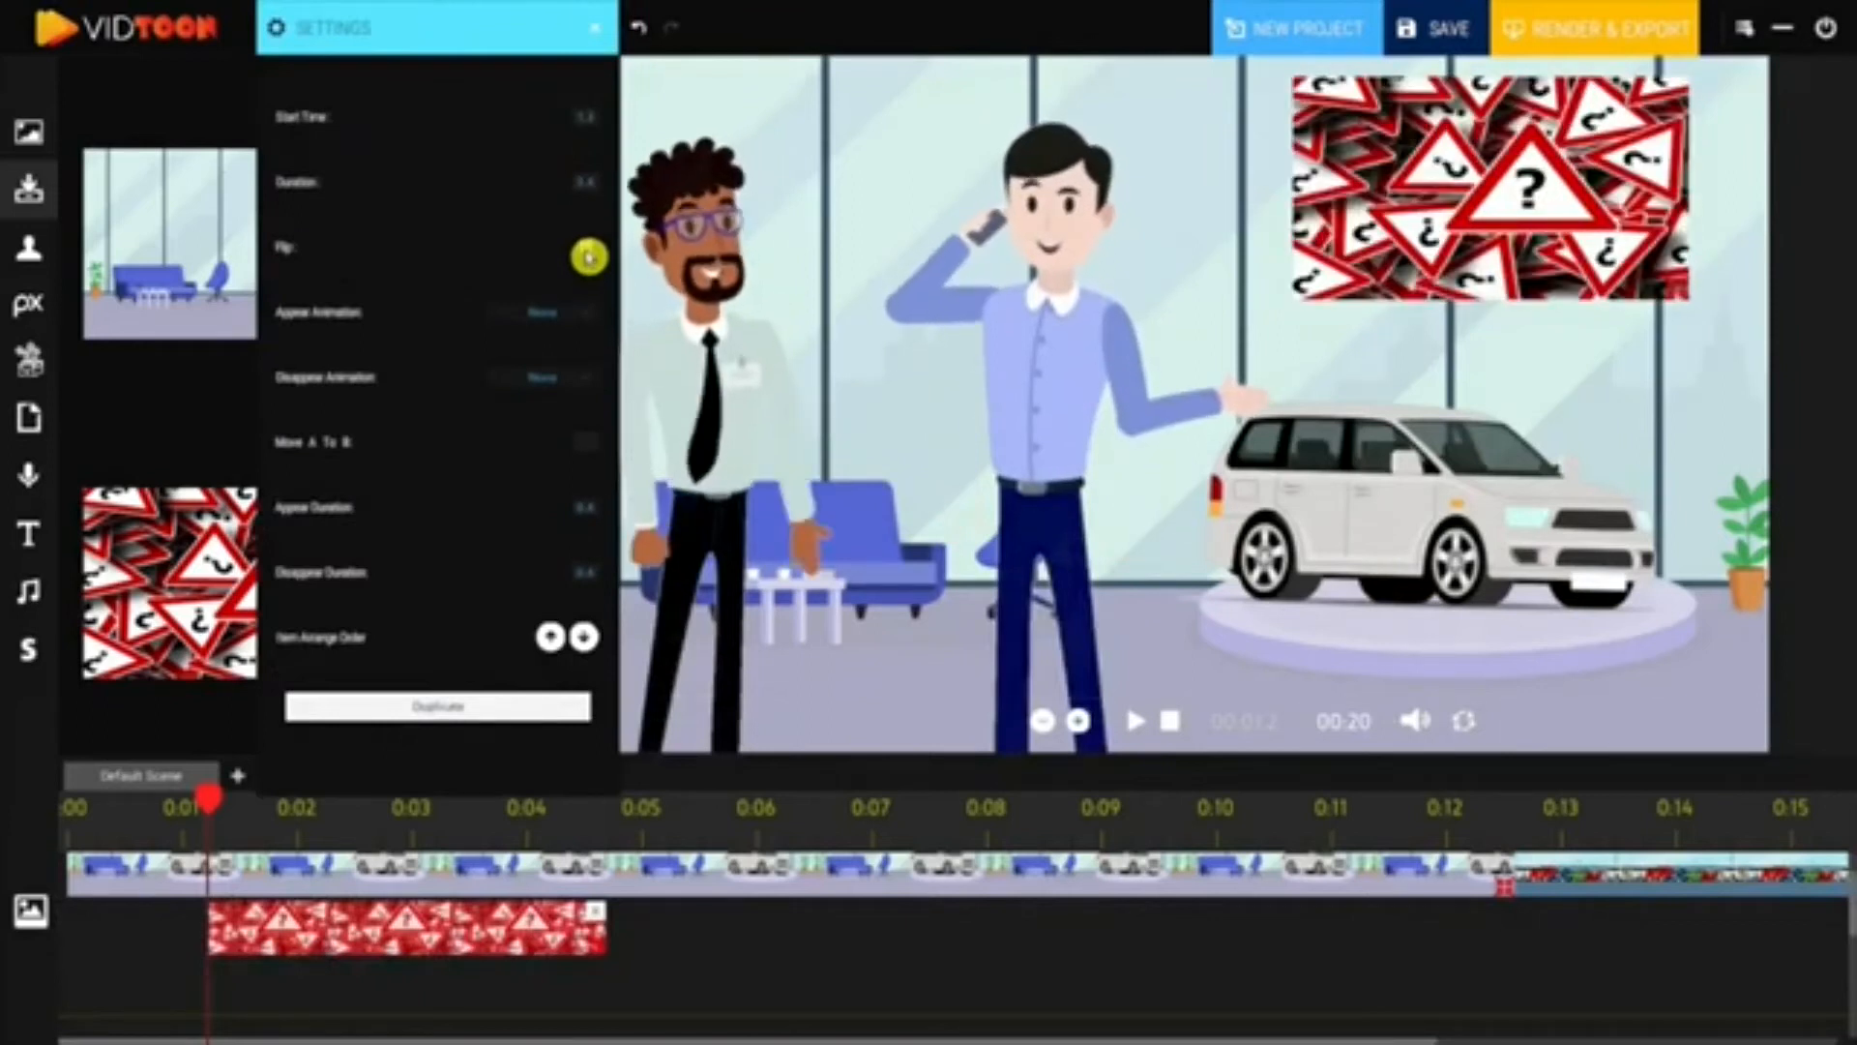
drag(1481, 178, 1482, 450)
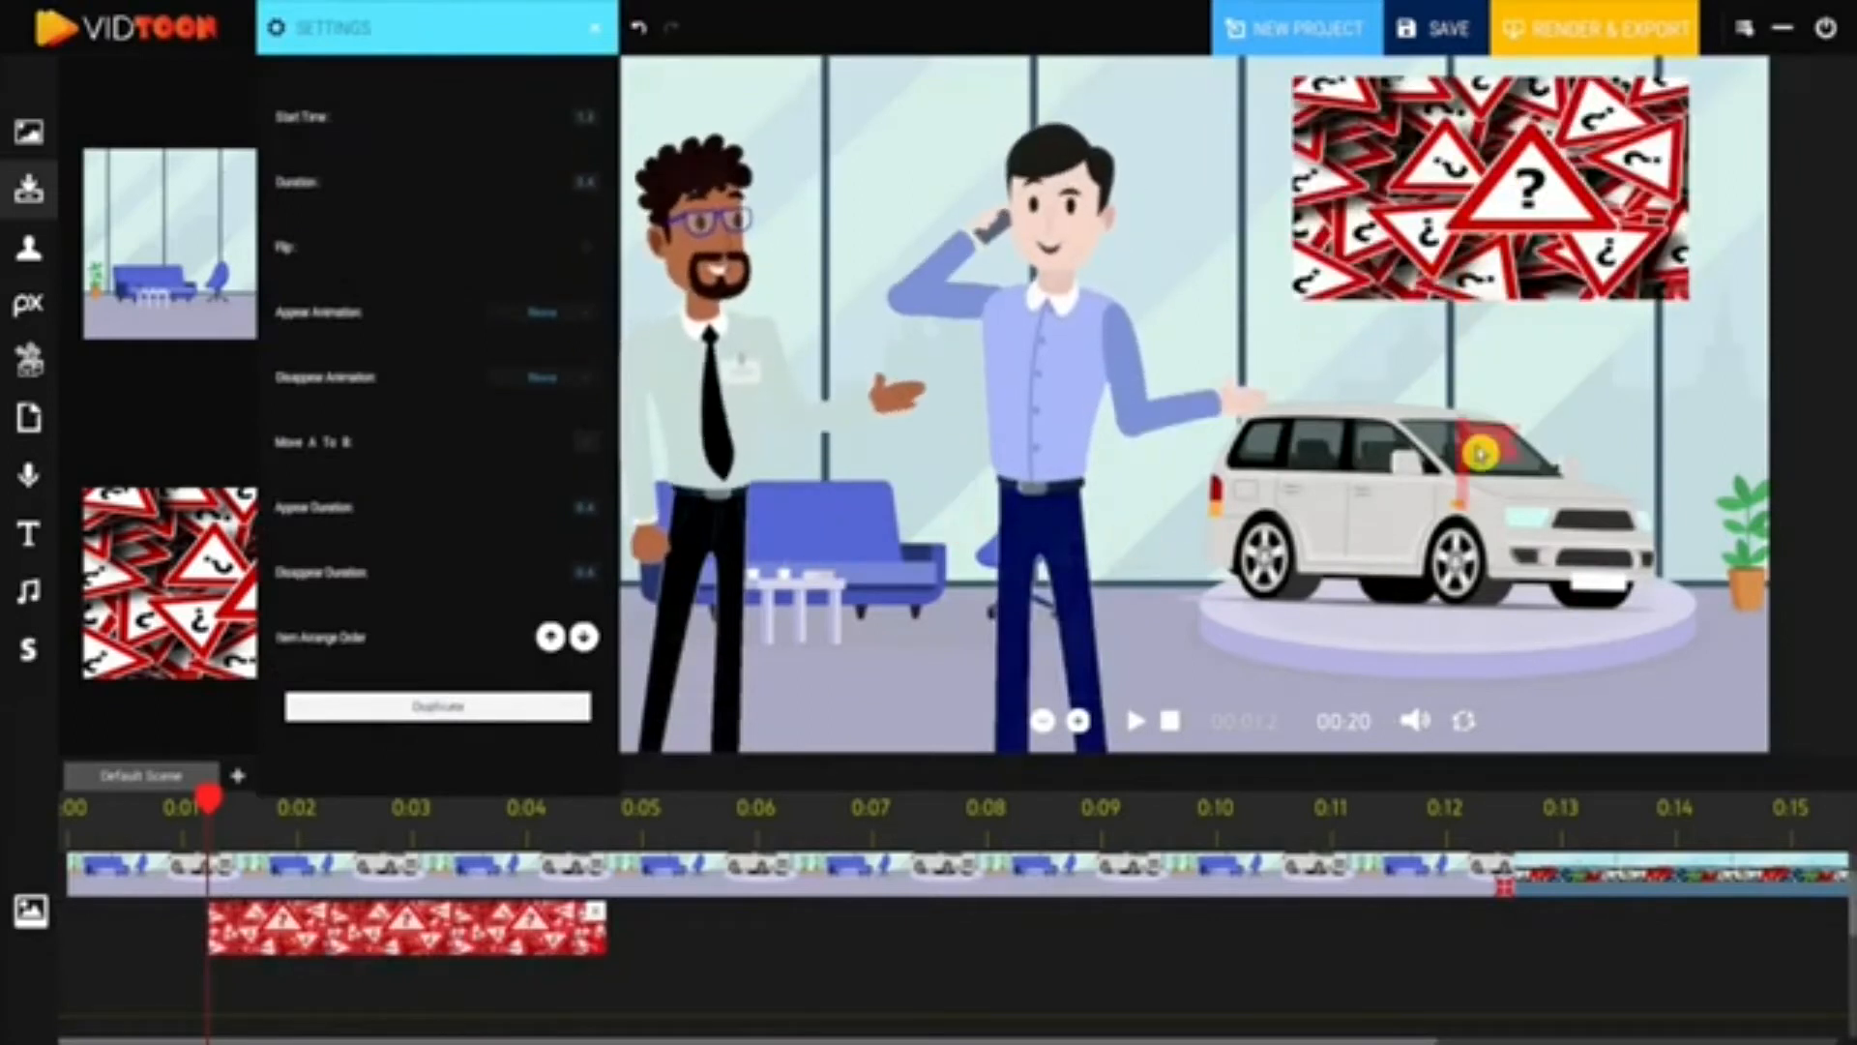
click(470, 709)
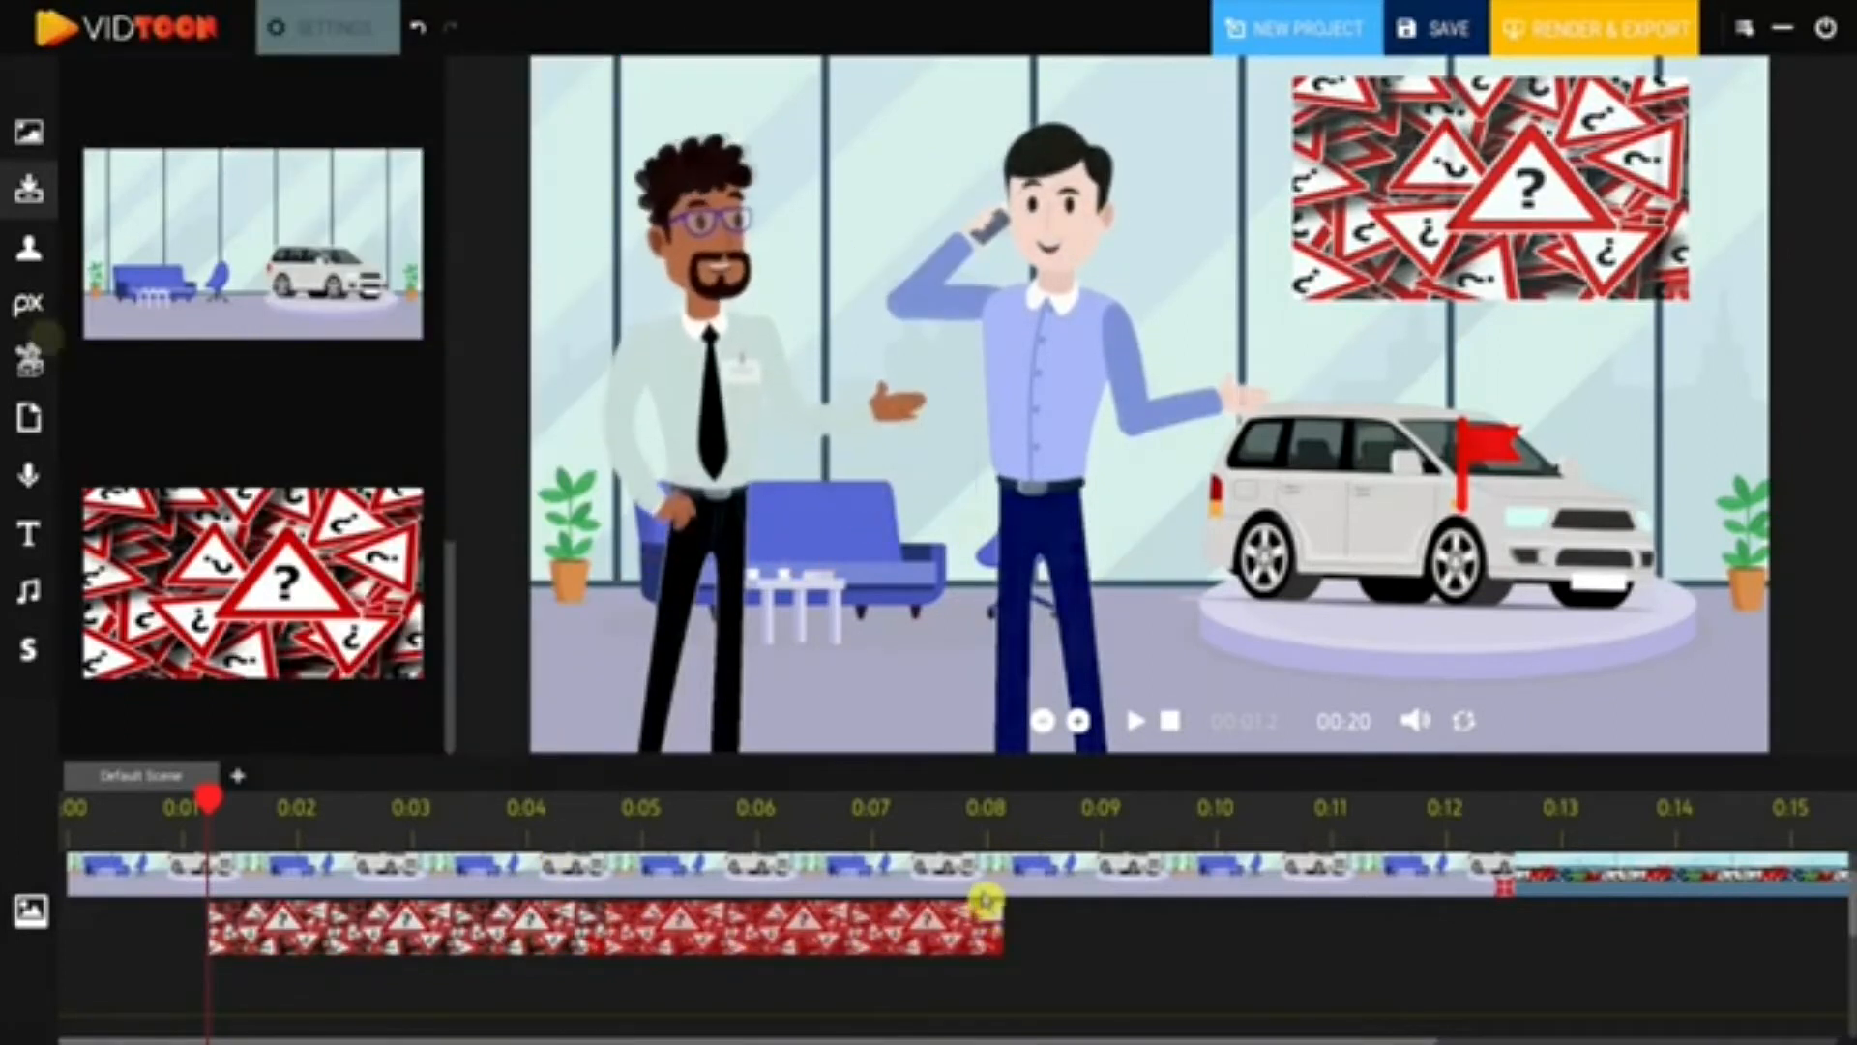
click(984, 901)
click(29, 358)
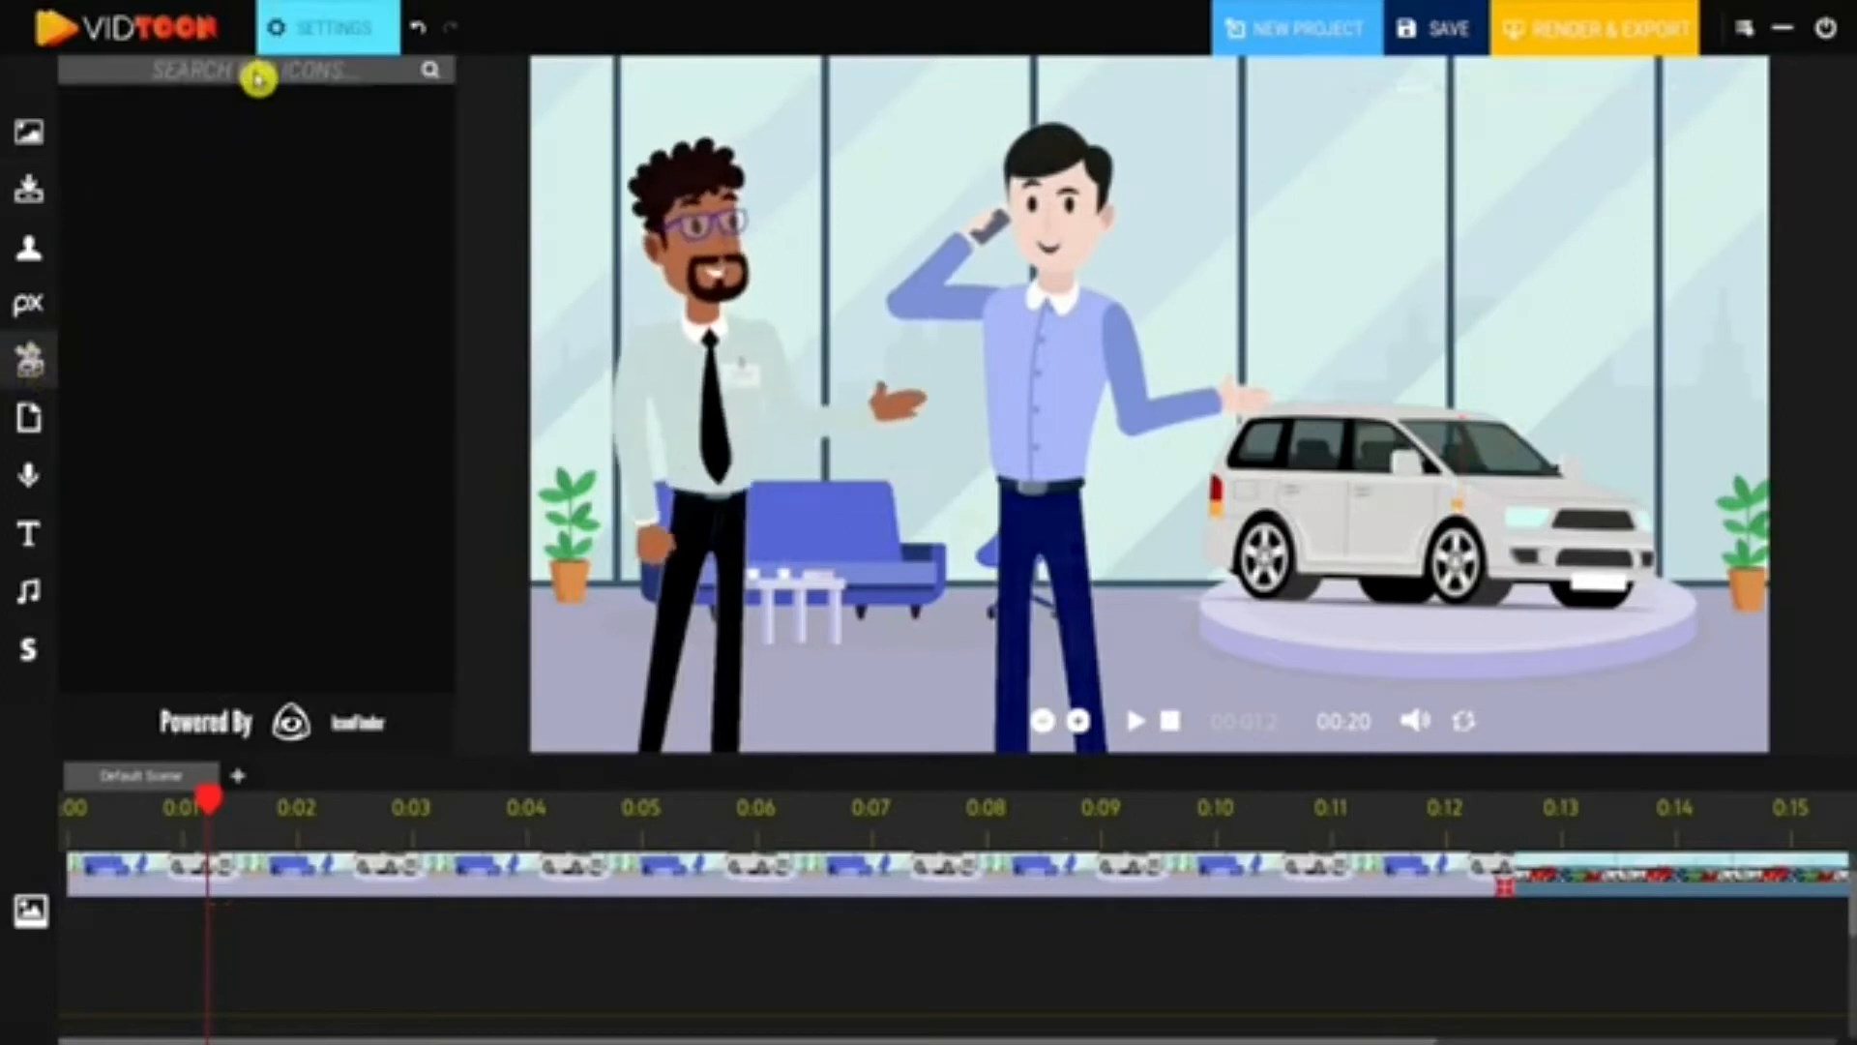
- Search icons for 'Money', place the cash-and-coins icon by the man's head, and extend it to 0:08
click(258, 79)
text(Money)
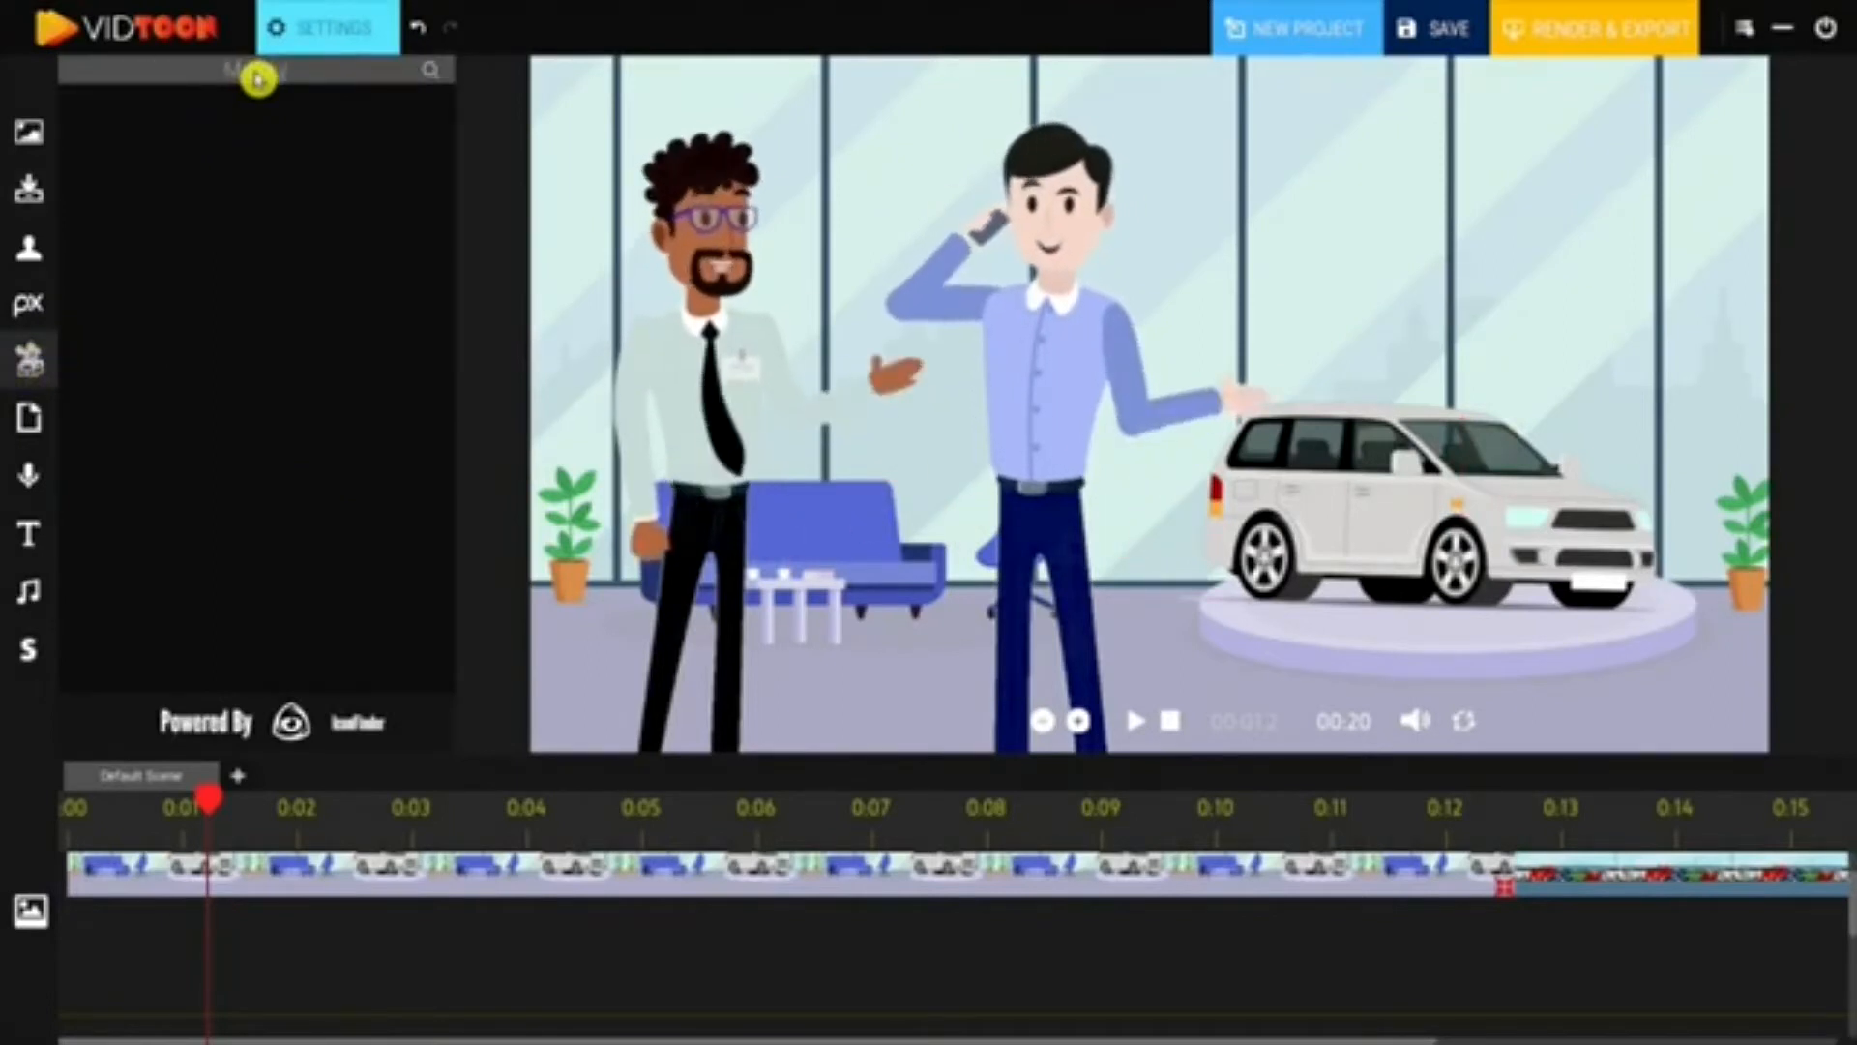
key(Return)
drag(456, 306, 468, 141)
scroll(403, 489, up, 1)
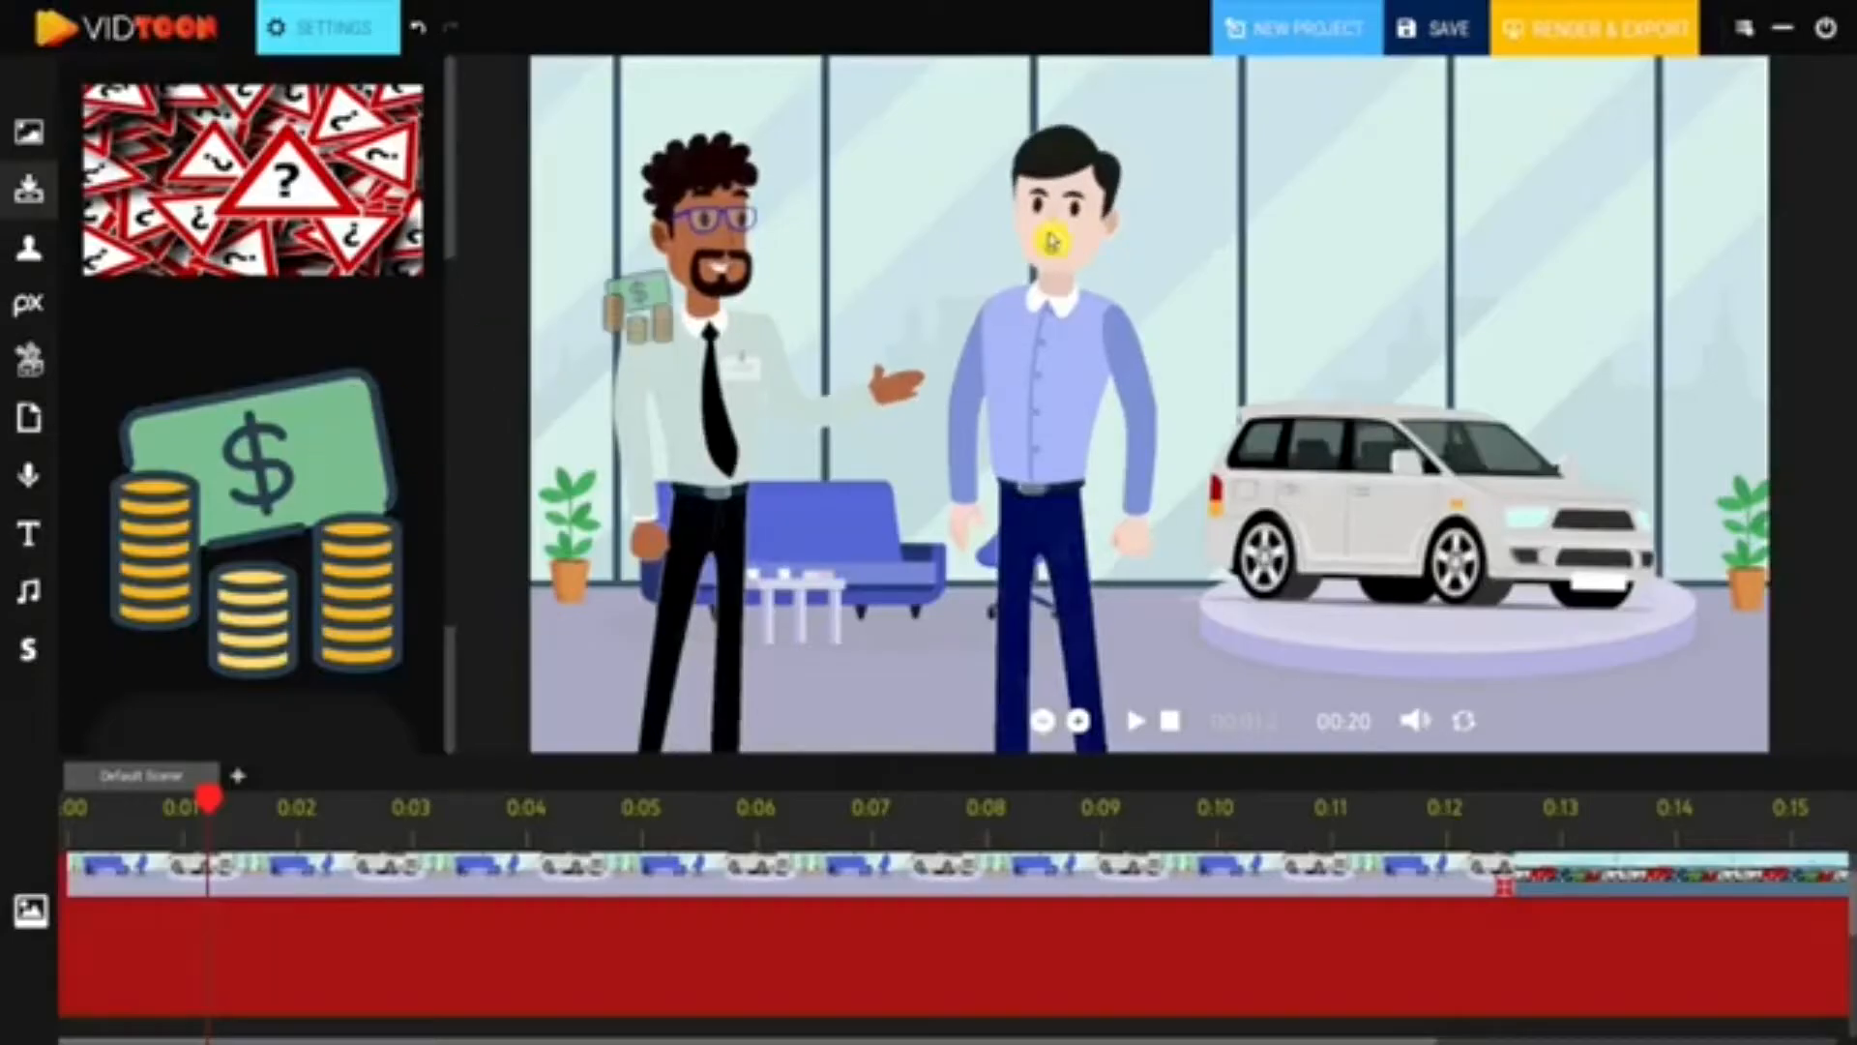
drag(663, 194, 1214, 205)
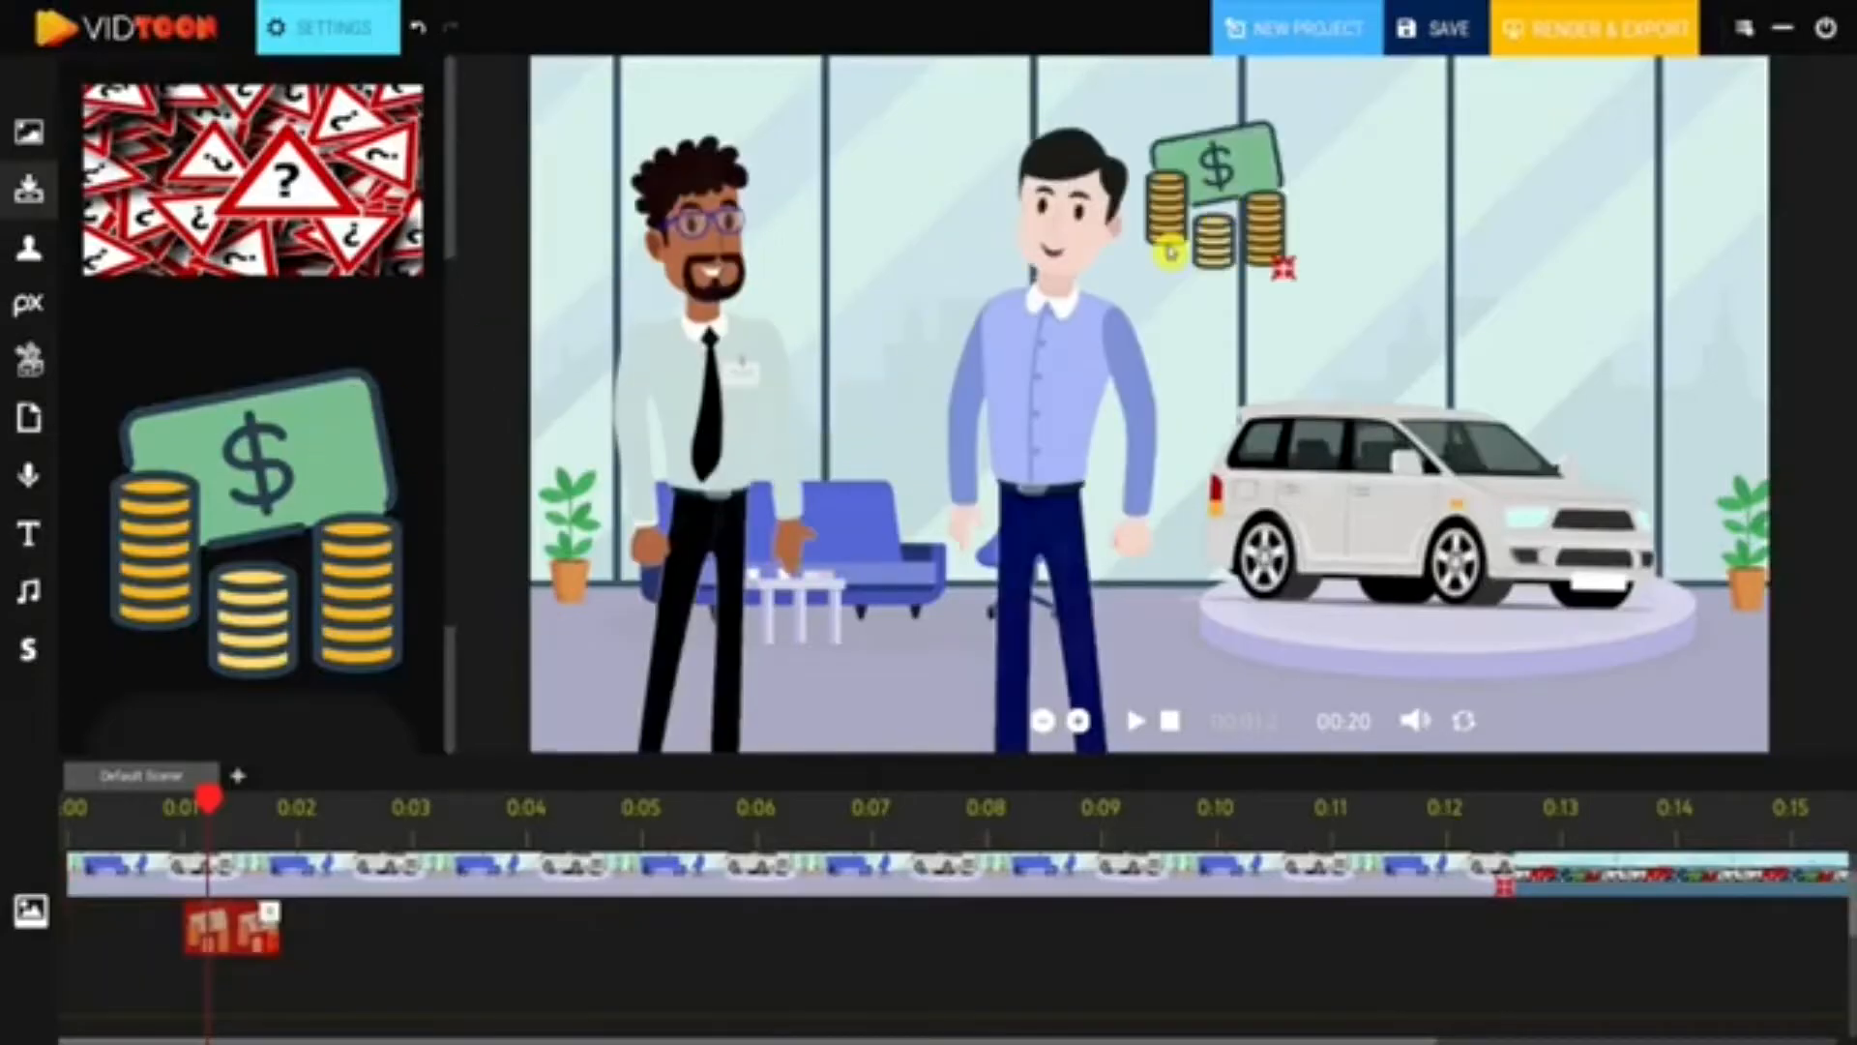
drag(271, 948, 996, 931)
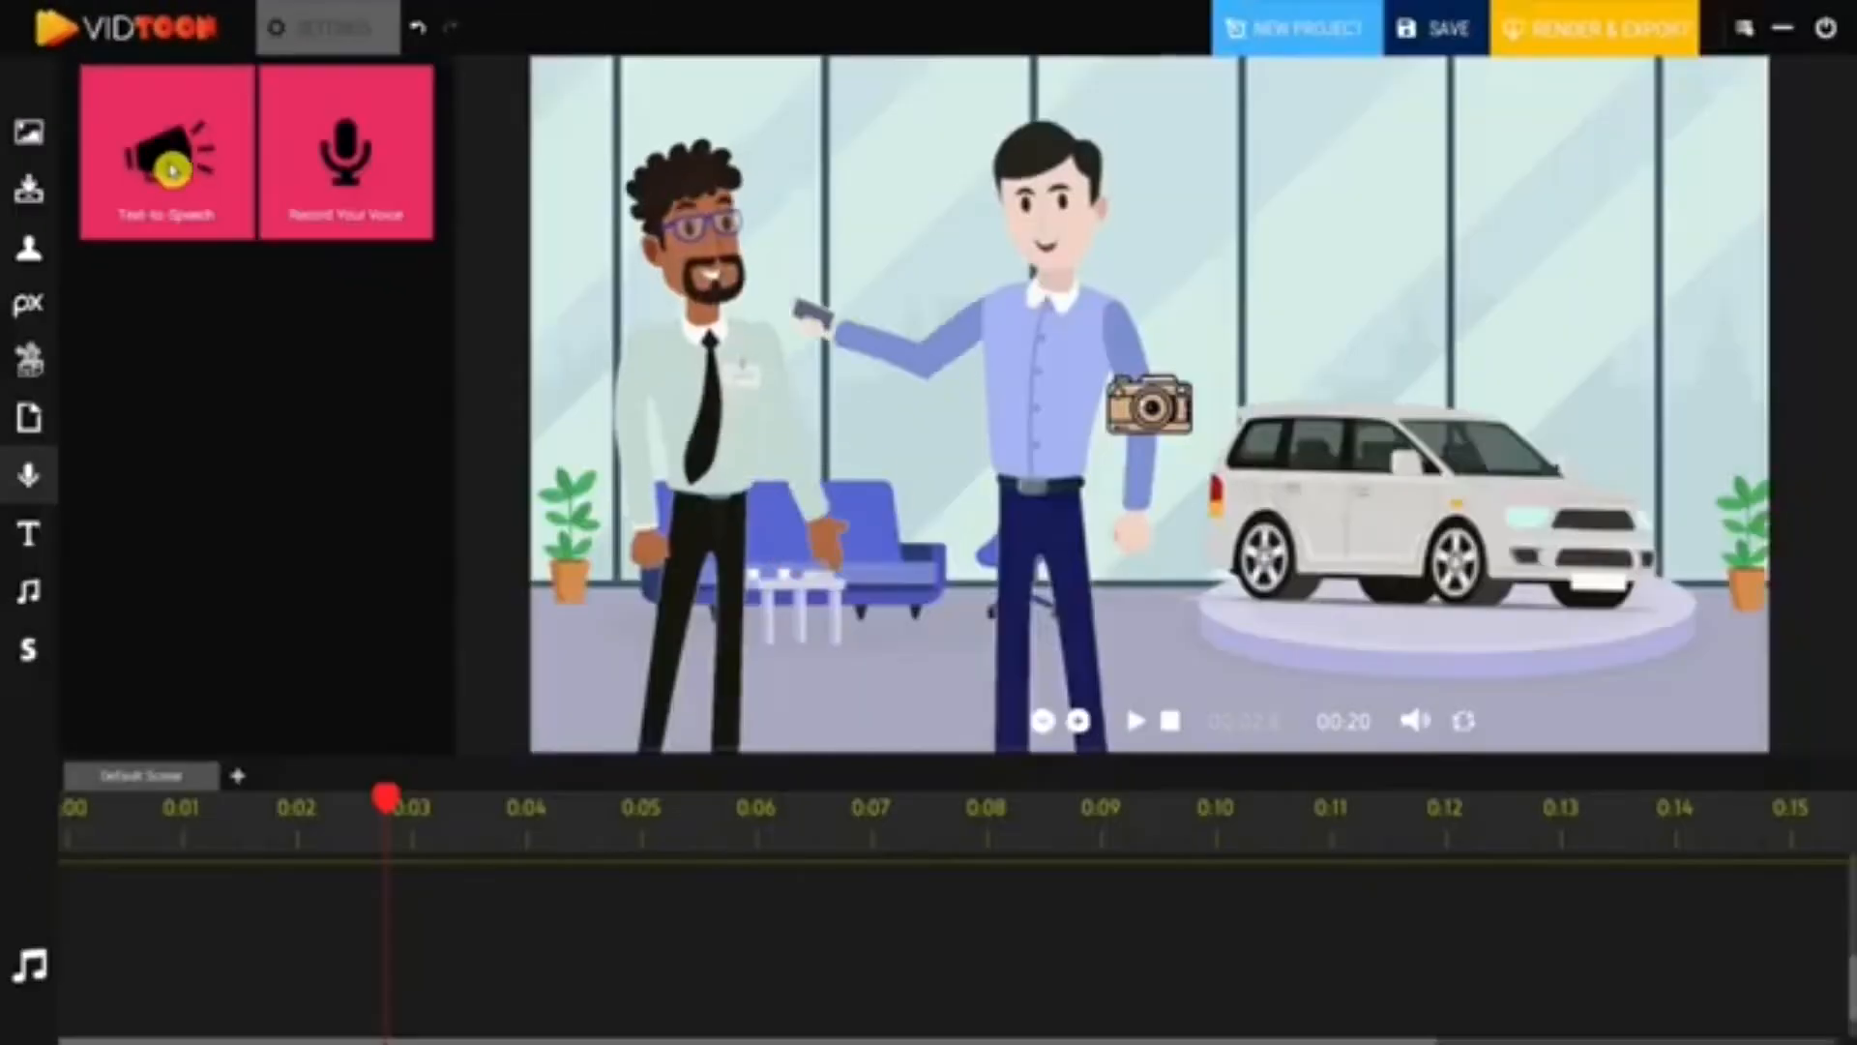
- Add a Text-to-Speech clip to the timeline using the Microsoft David Desktop voice
drag(290, 251, 946, 900)
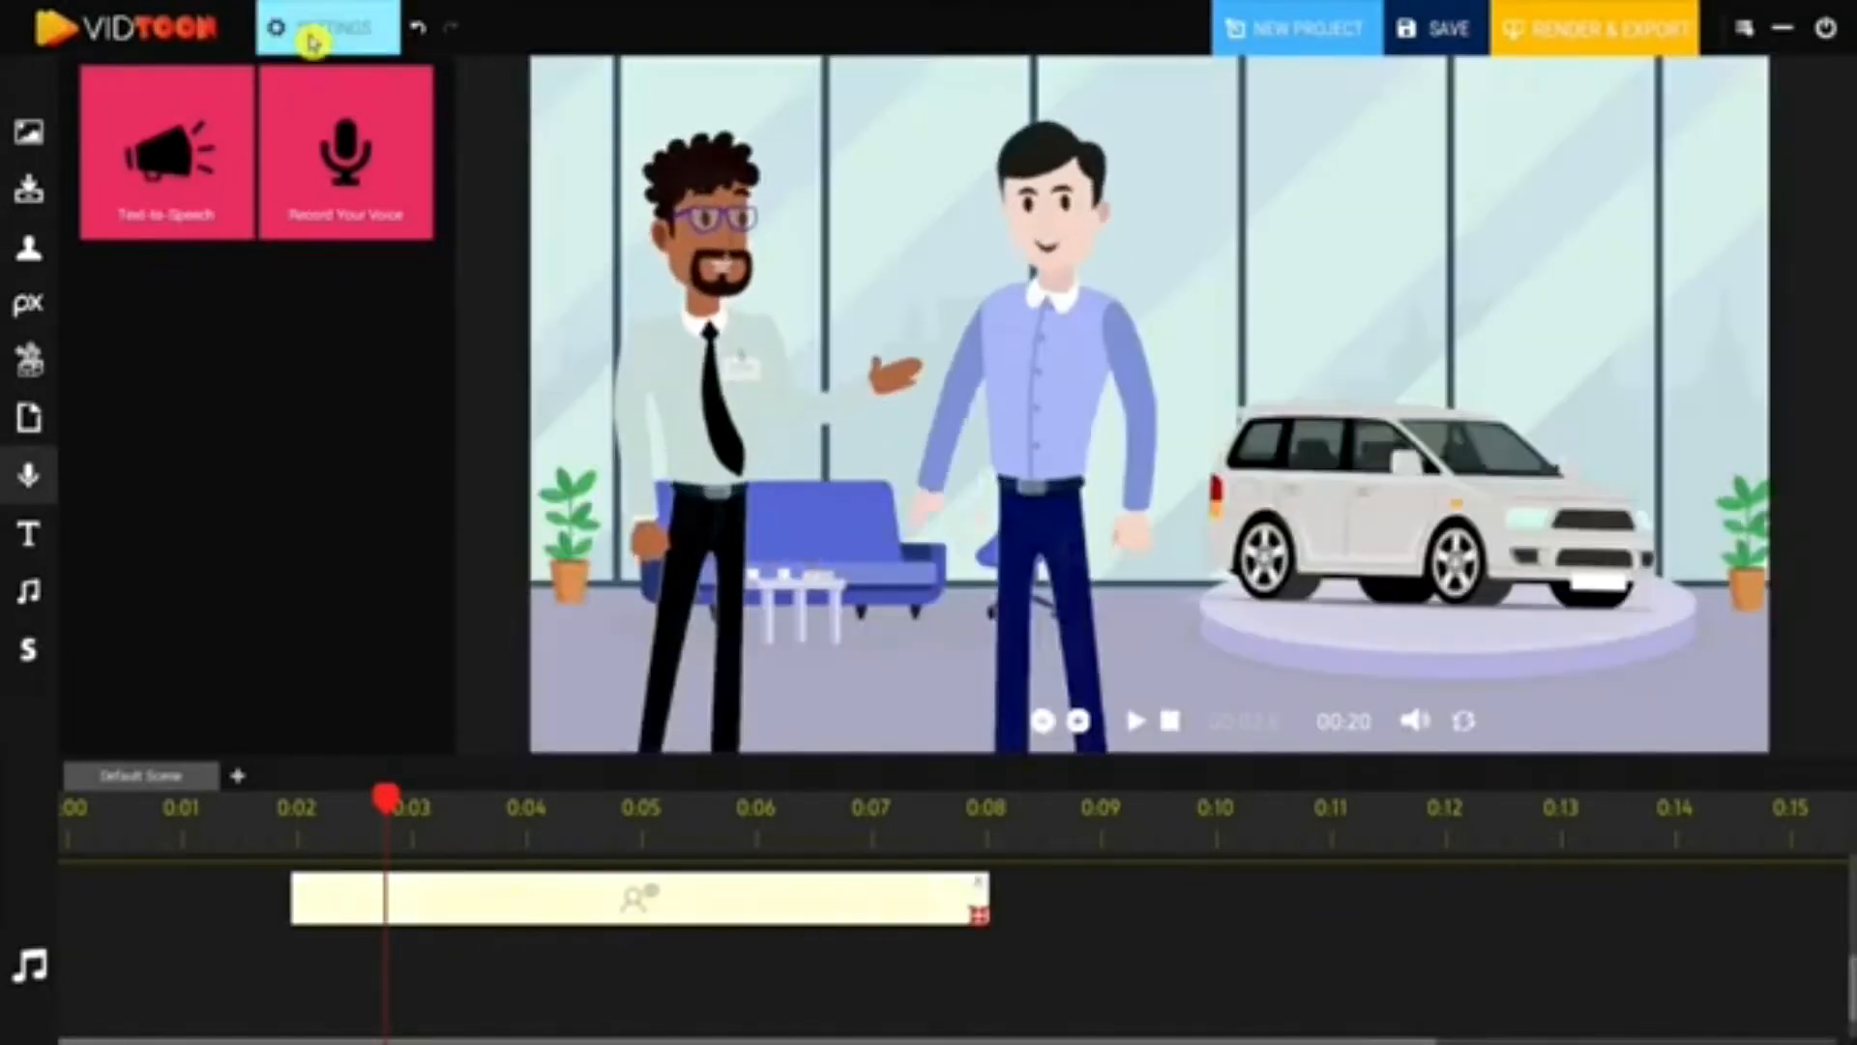
click(318, 31)
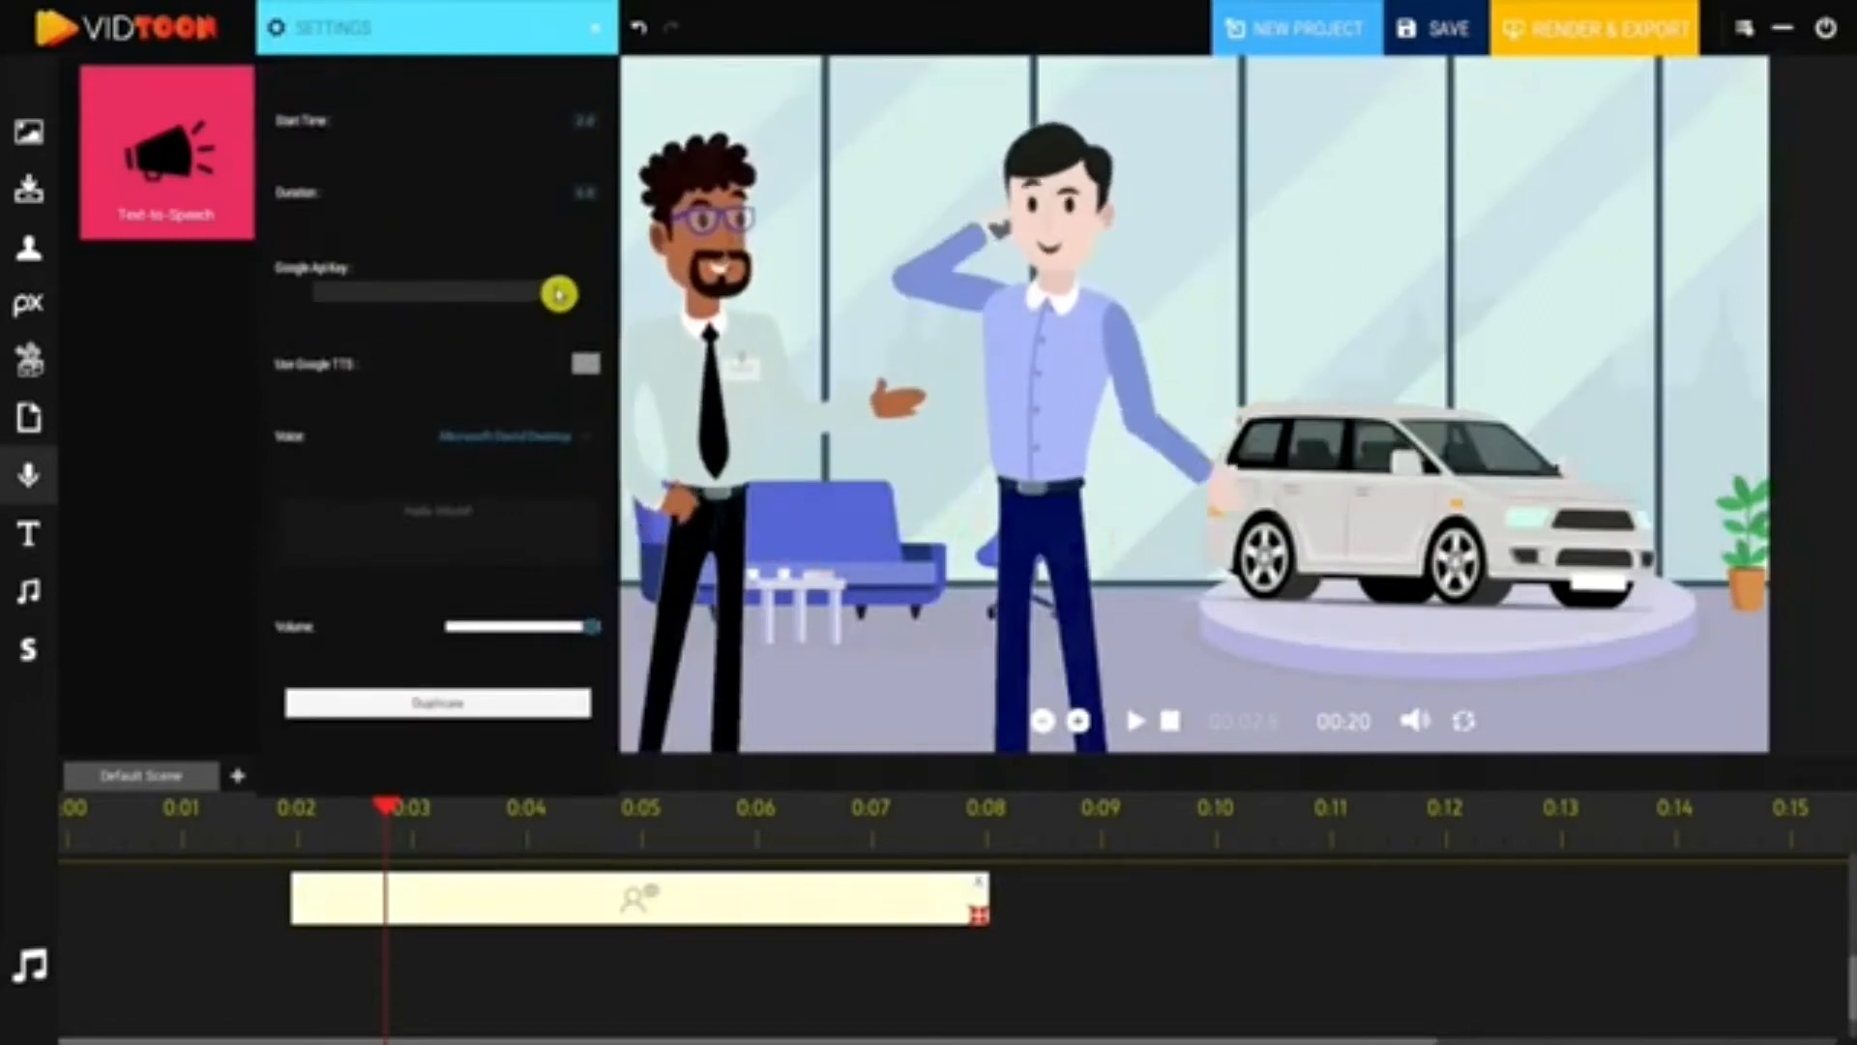
click(559, 437)
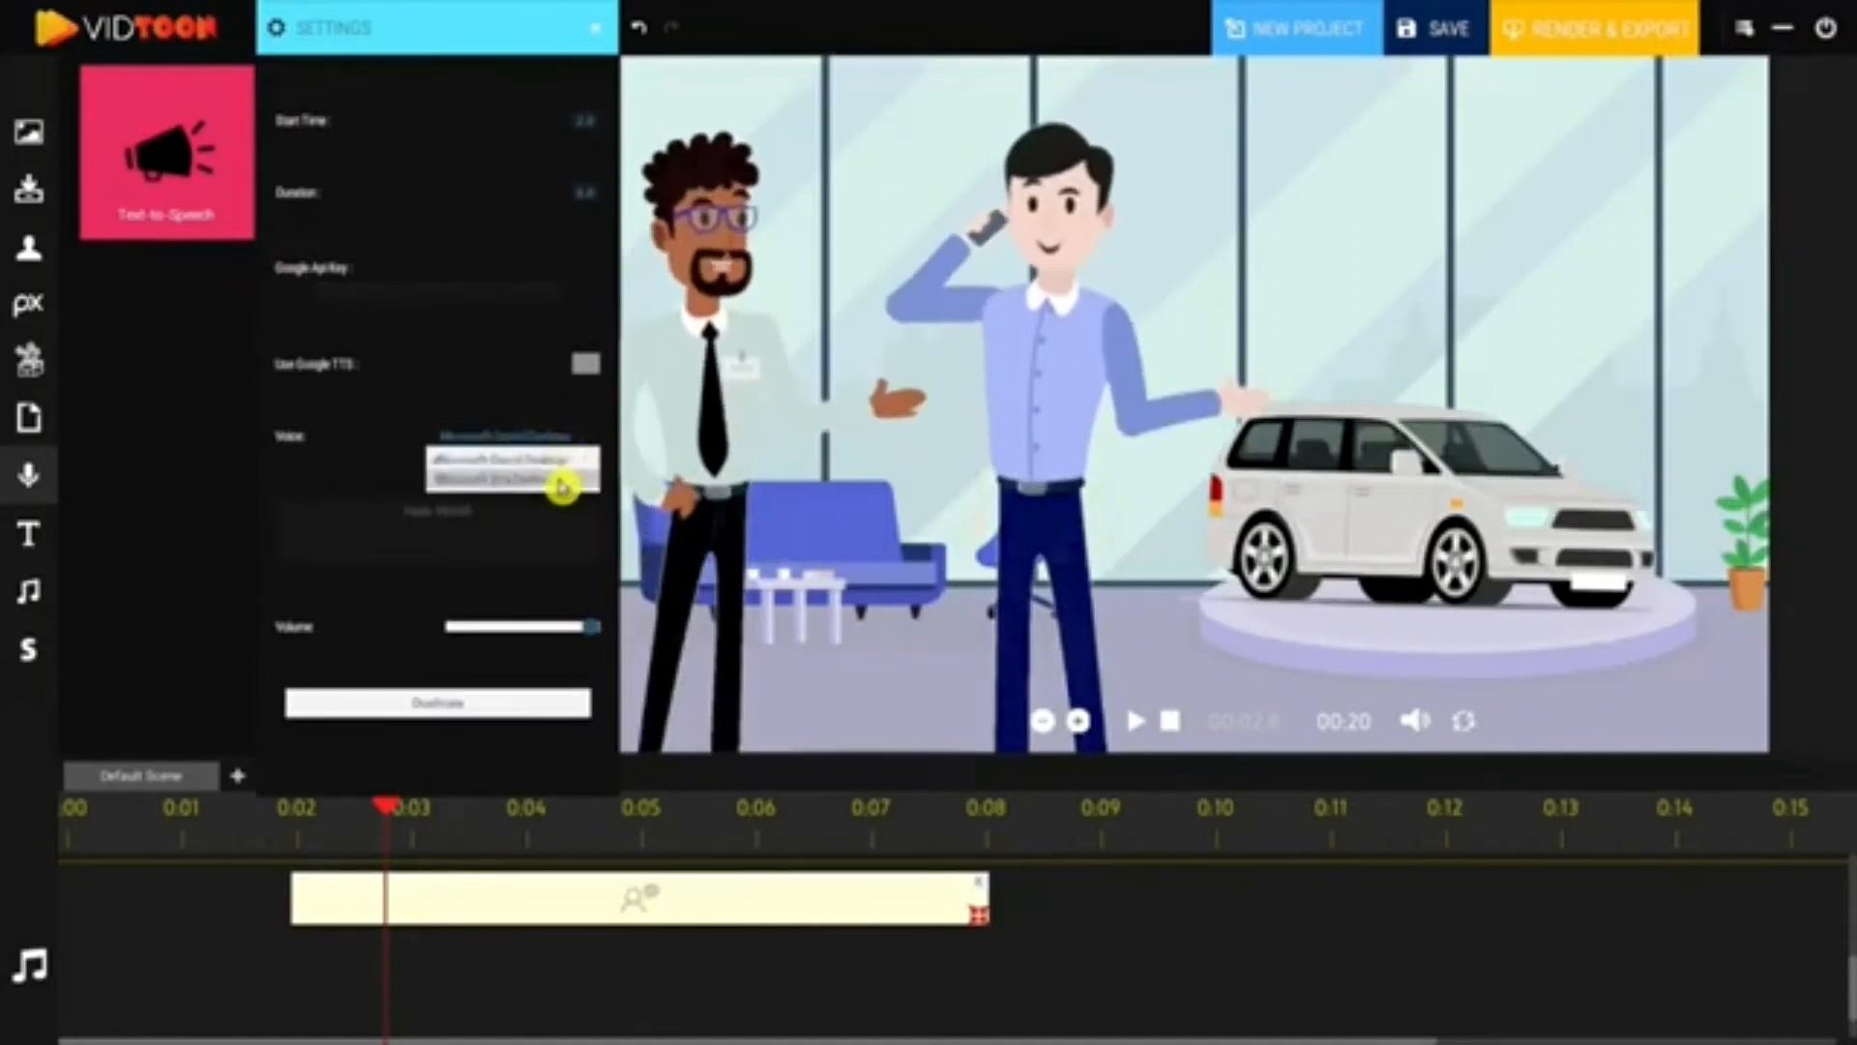
click(561, 483)
click(571, 461)
click(568, 468)
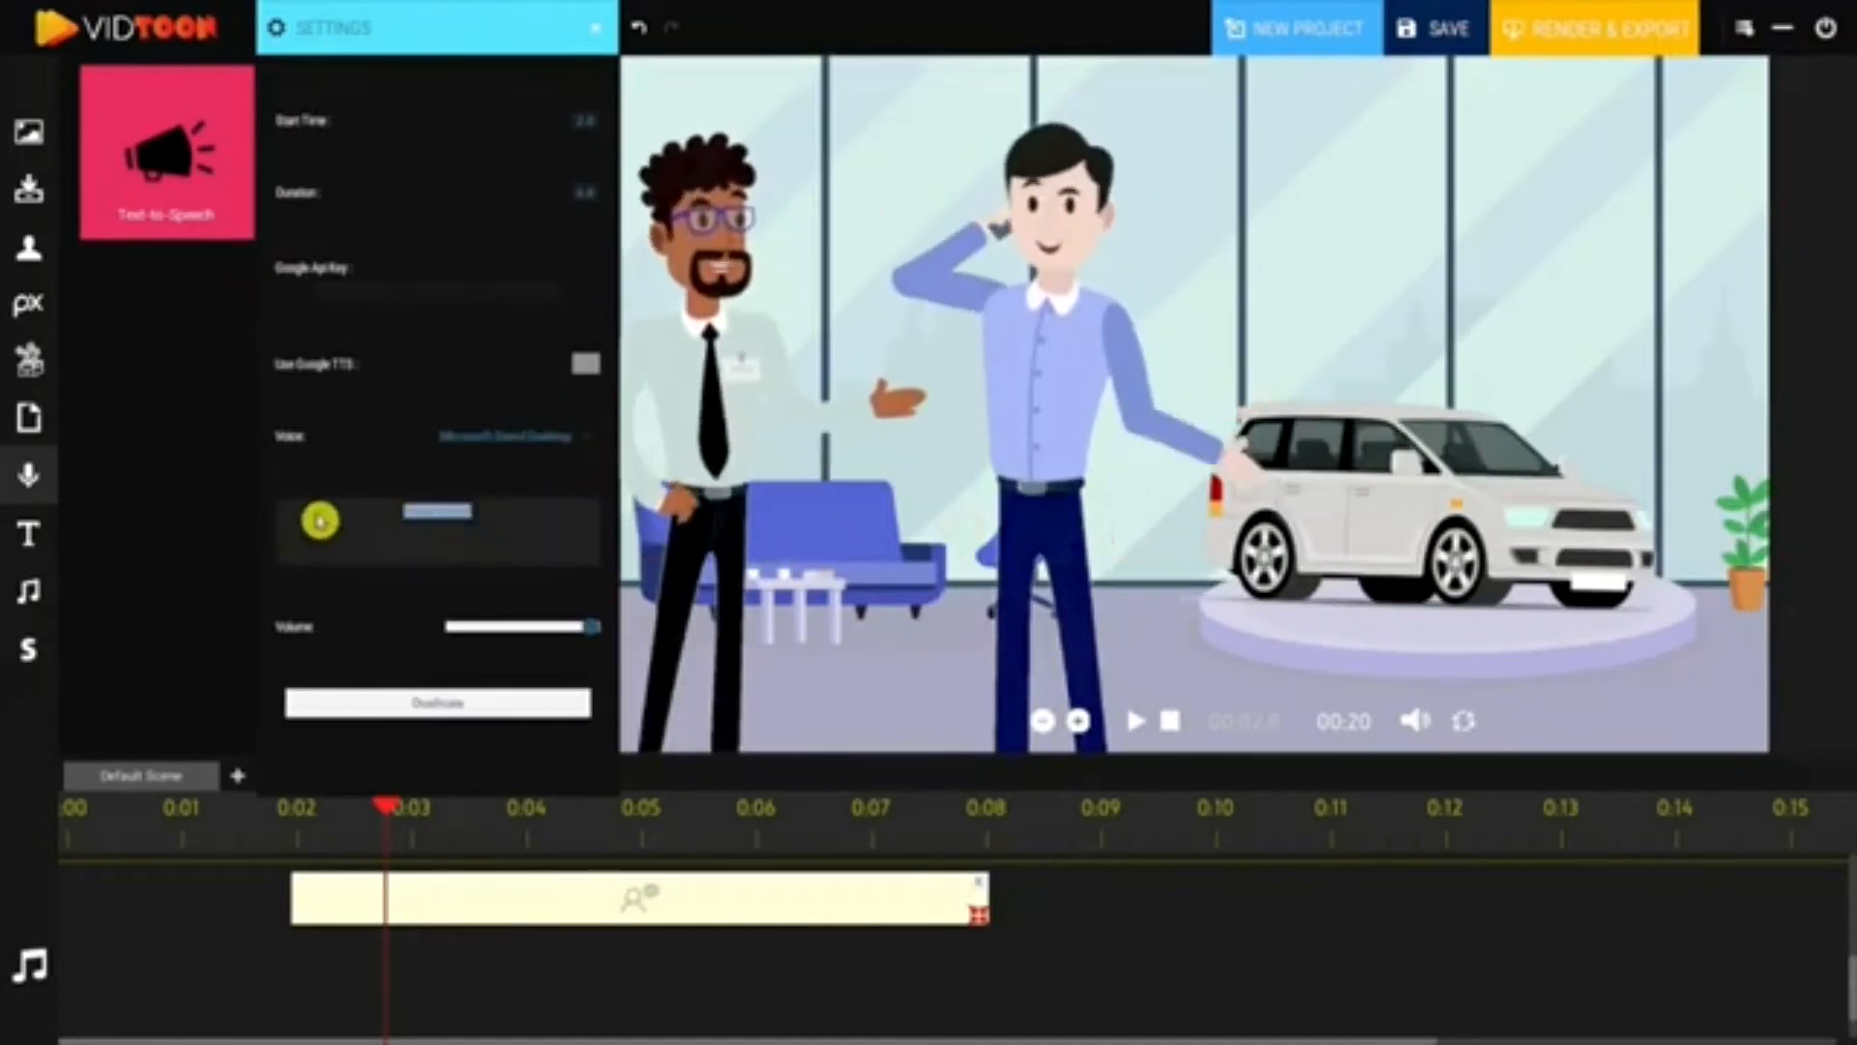
- Give it the line 'Are You looking for a good car' and add a recorded-voice clip below
click(531, 504)
text(Are You)
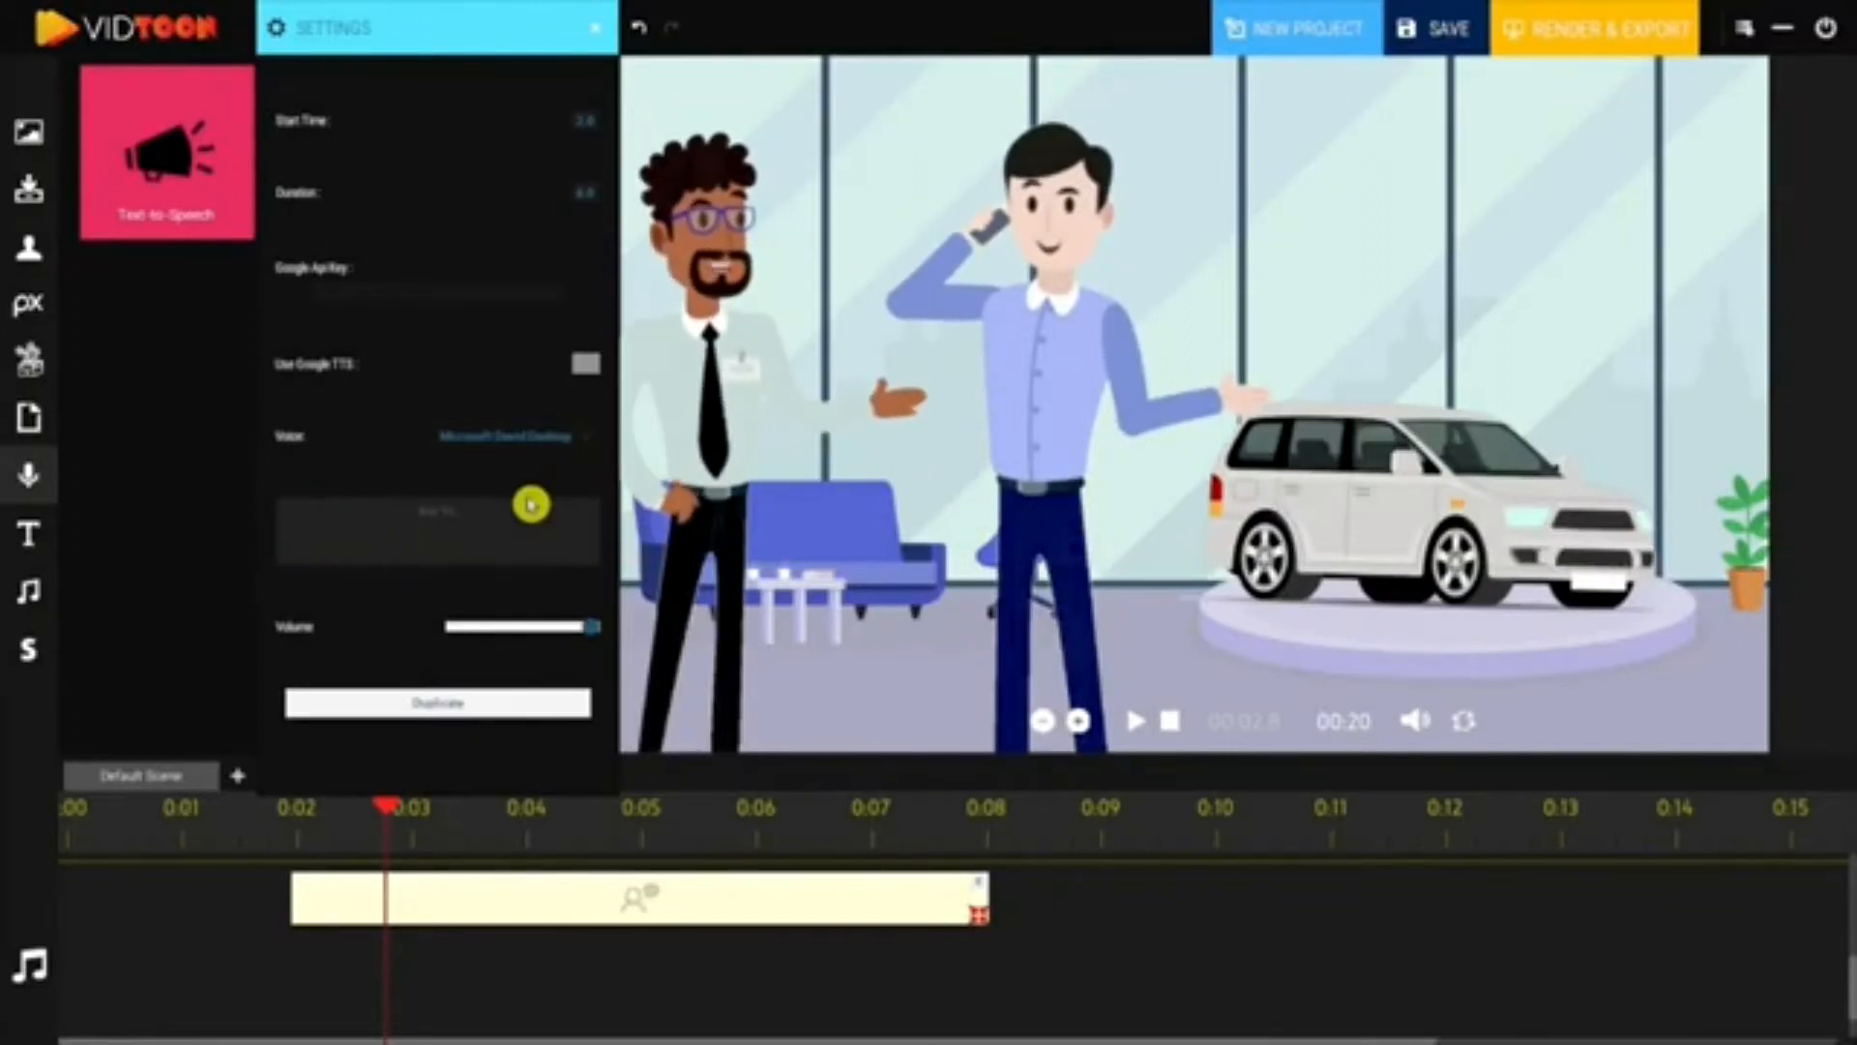
text( looking)
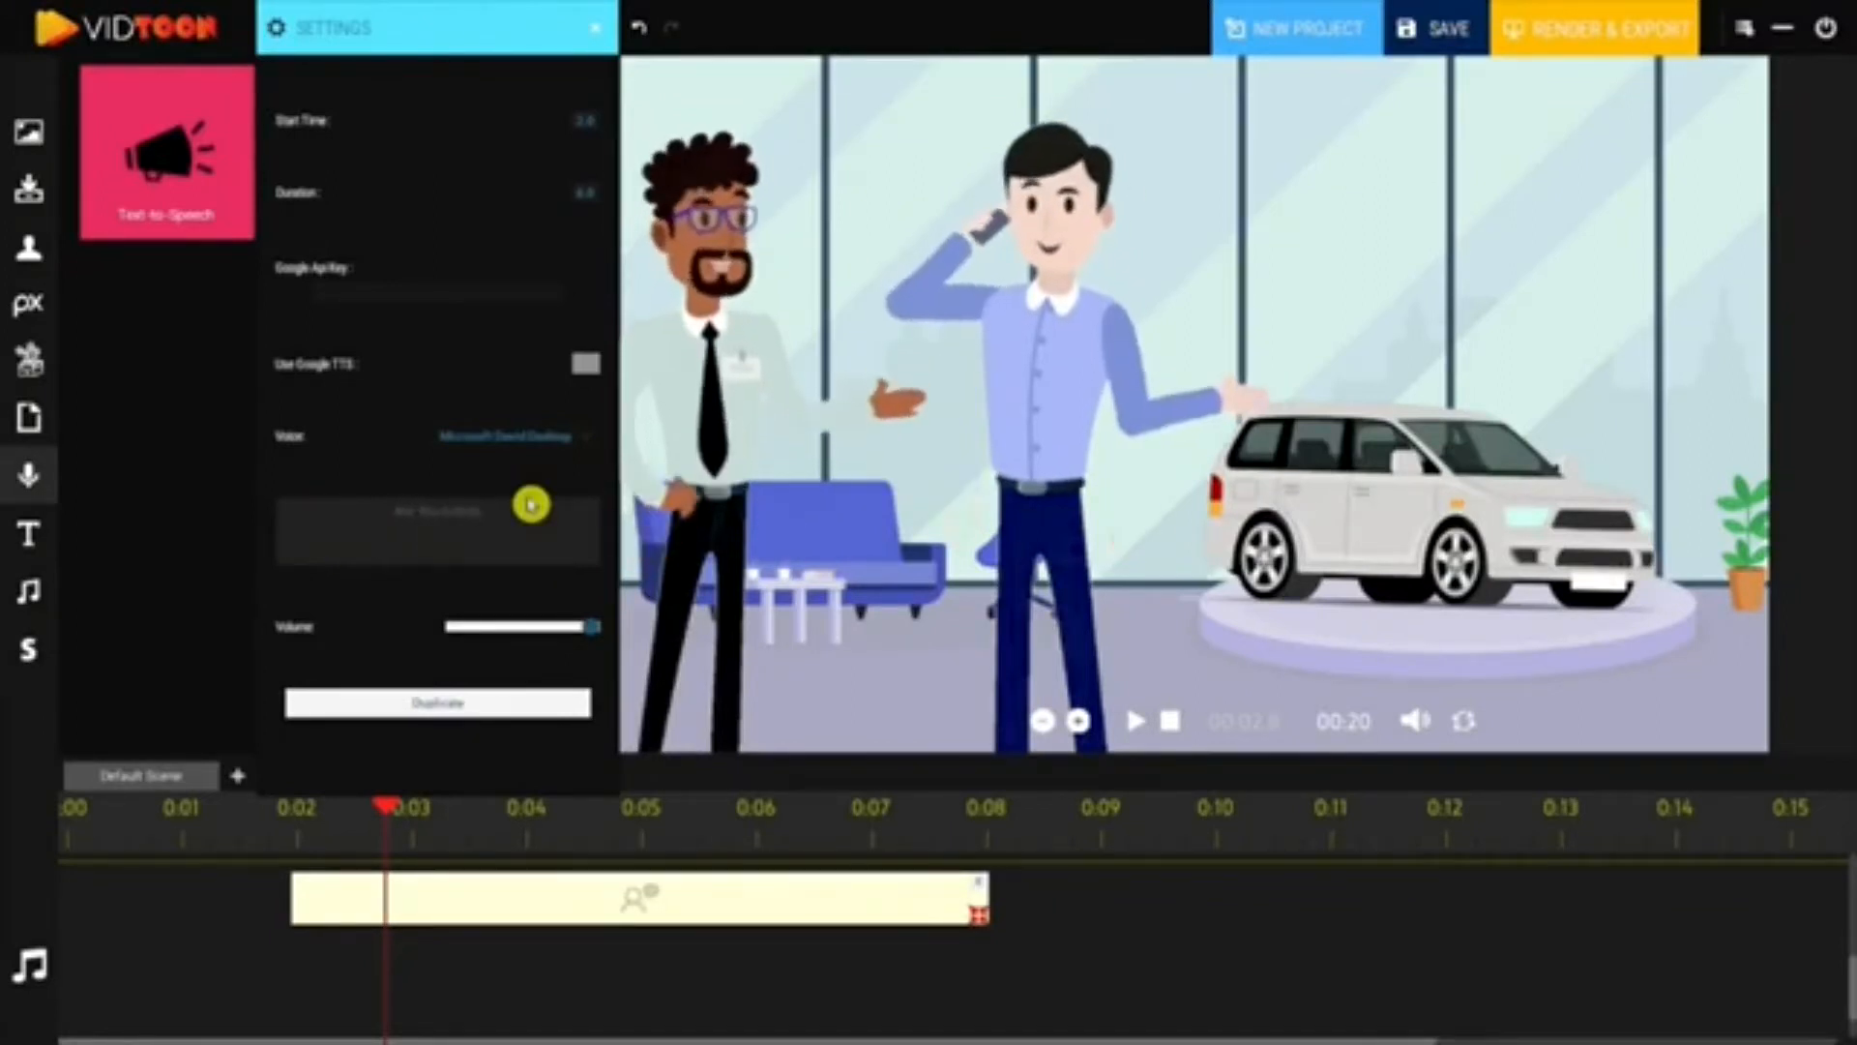
text( for a good)
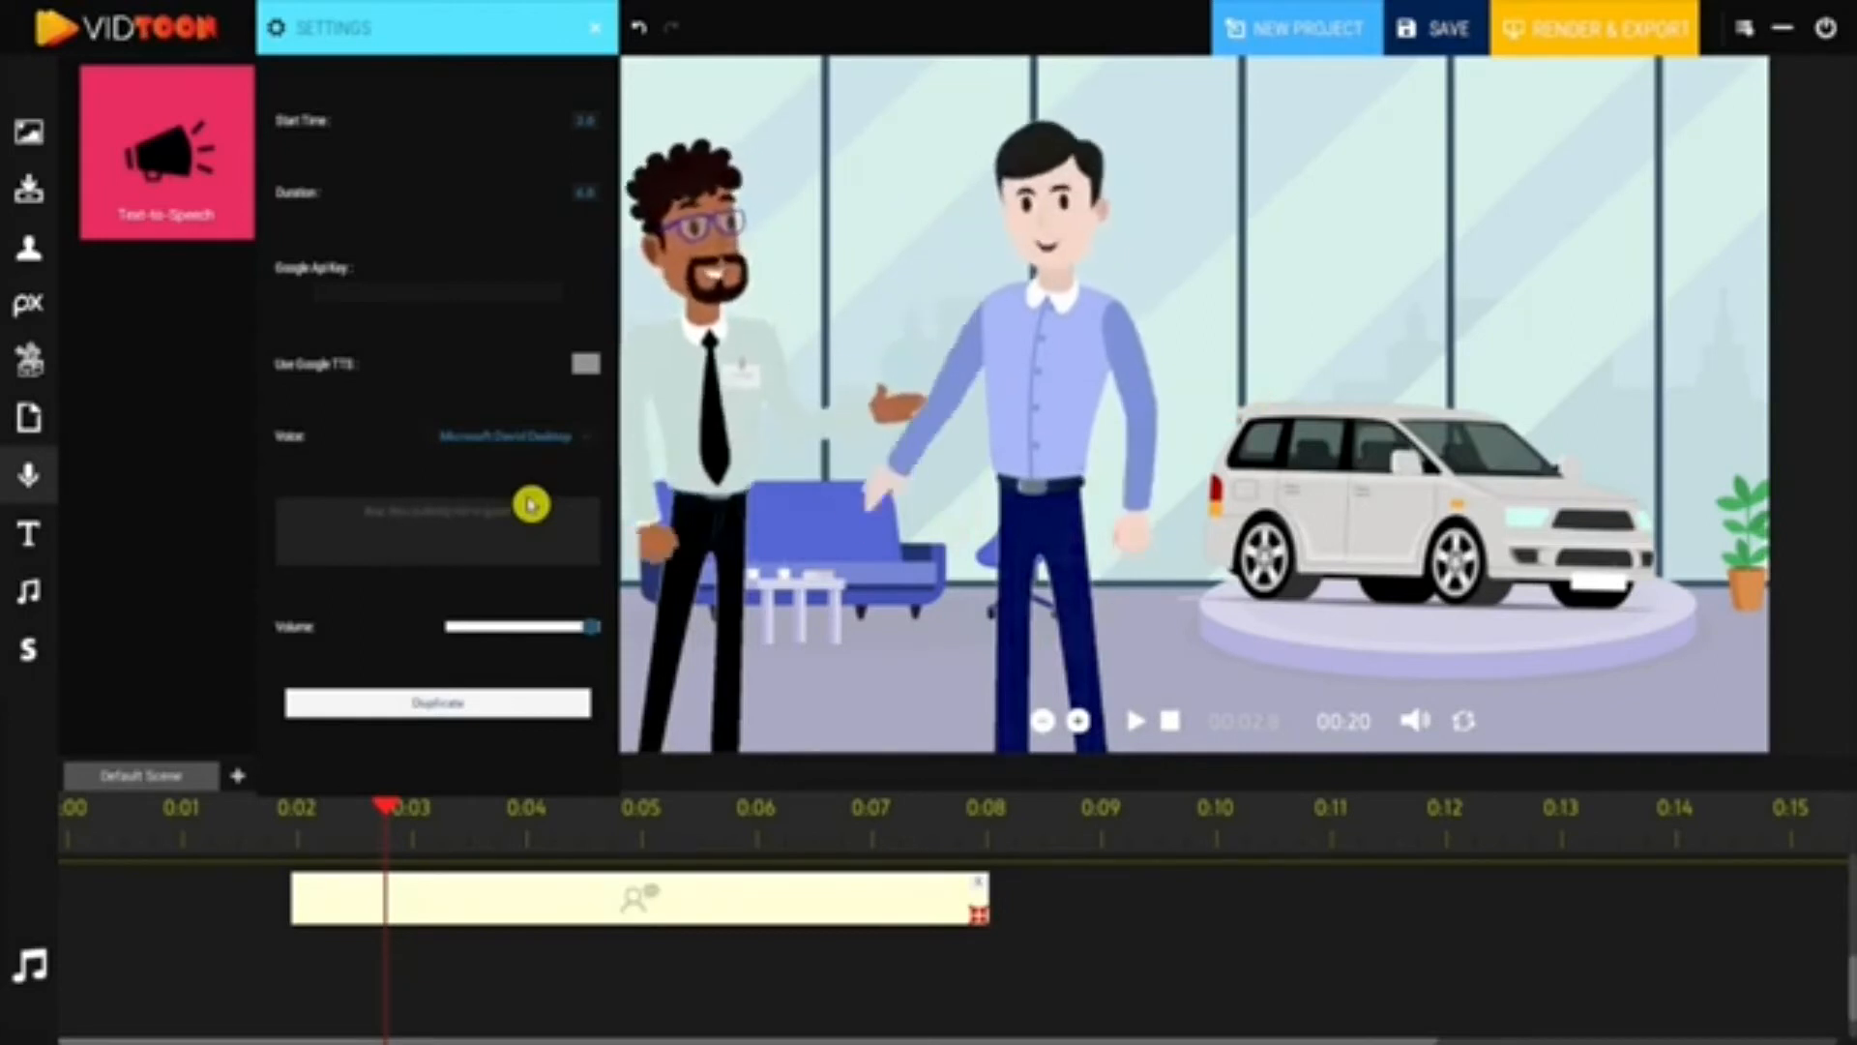
text( car)
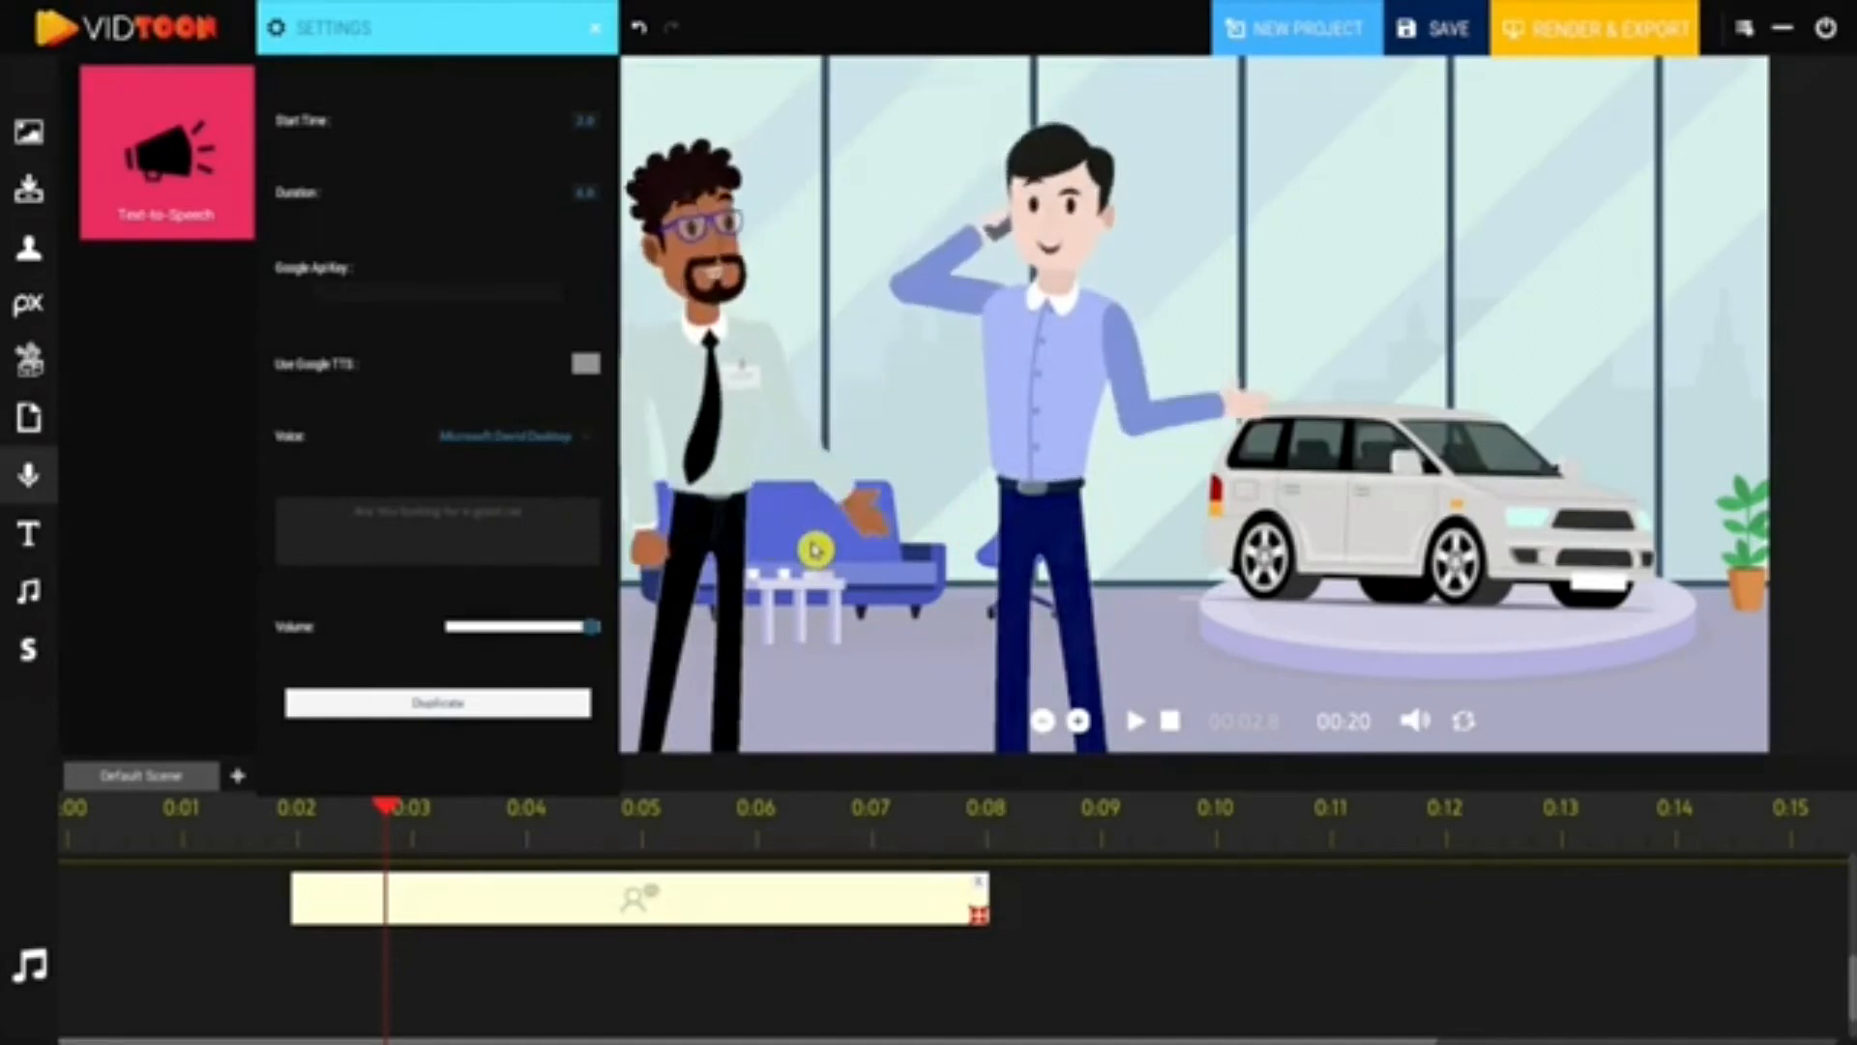
click(802, 539)
drag(348, 165, 607, 985)
click(345, 29)
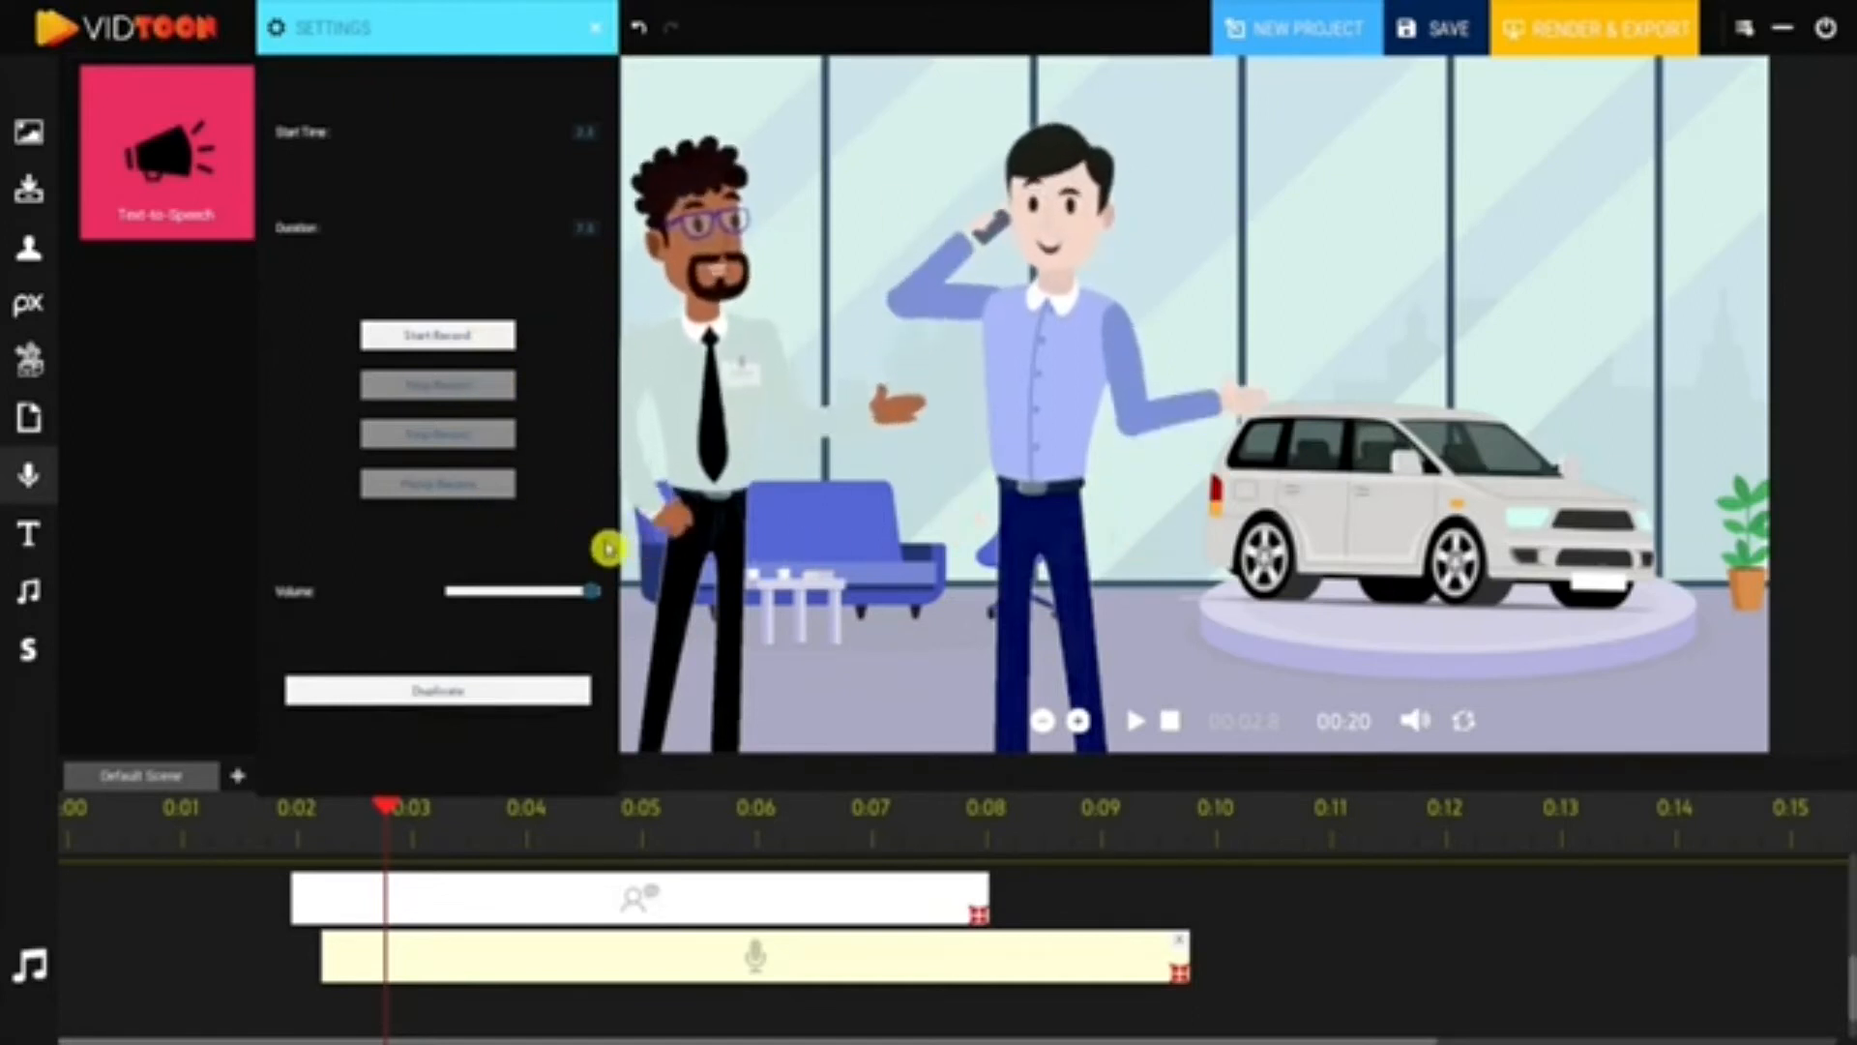
- Remove the recorded-voice clip from the timeline and bring up the text-caption library
click(593, 35)
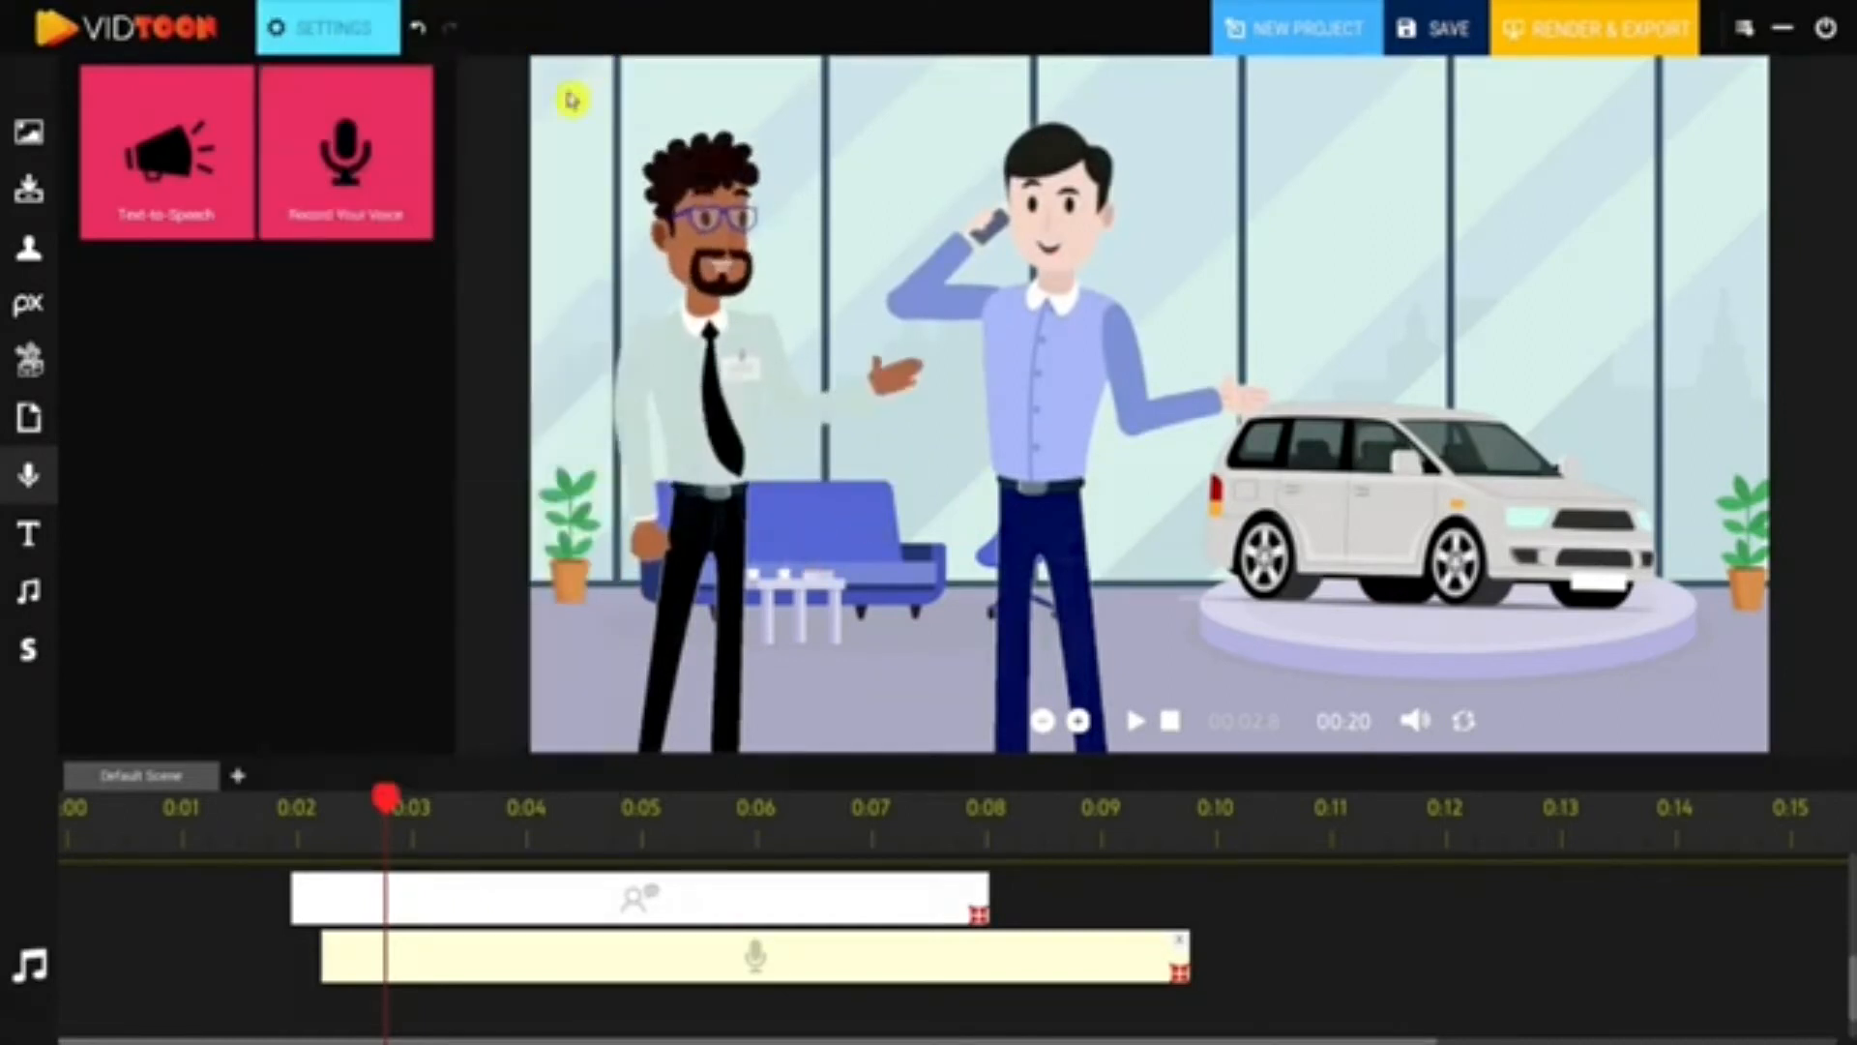
click(1180, 967)
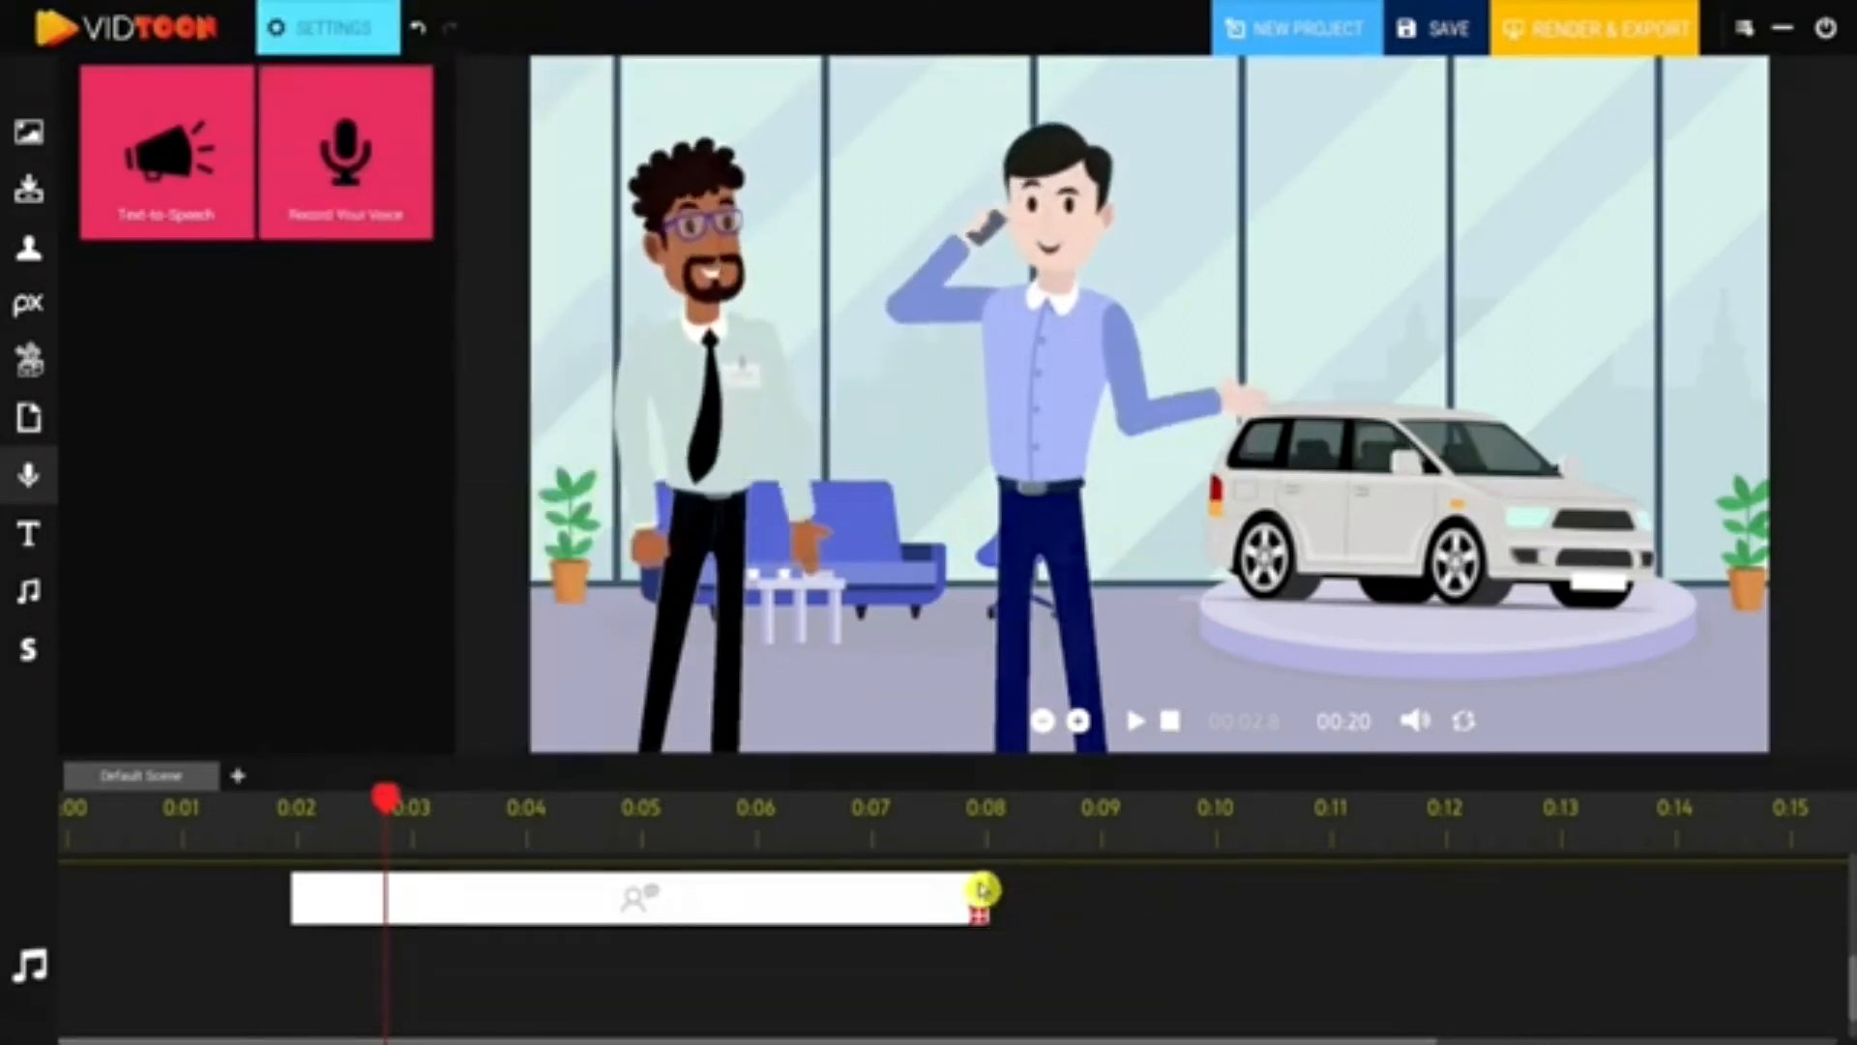
click(33, 541)
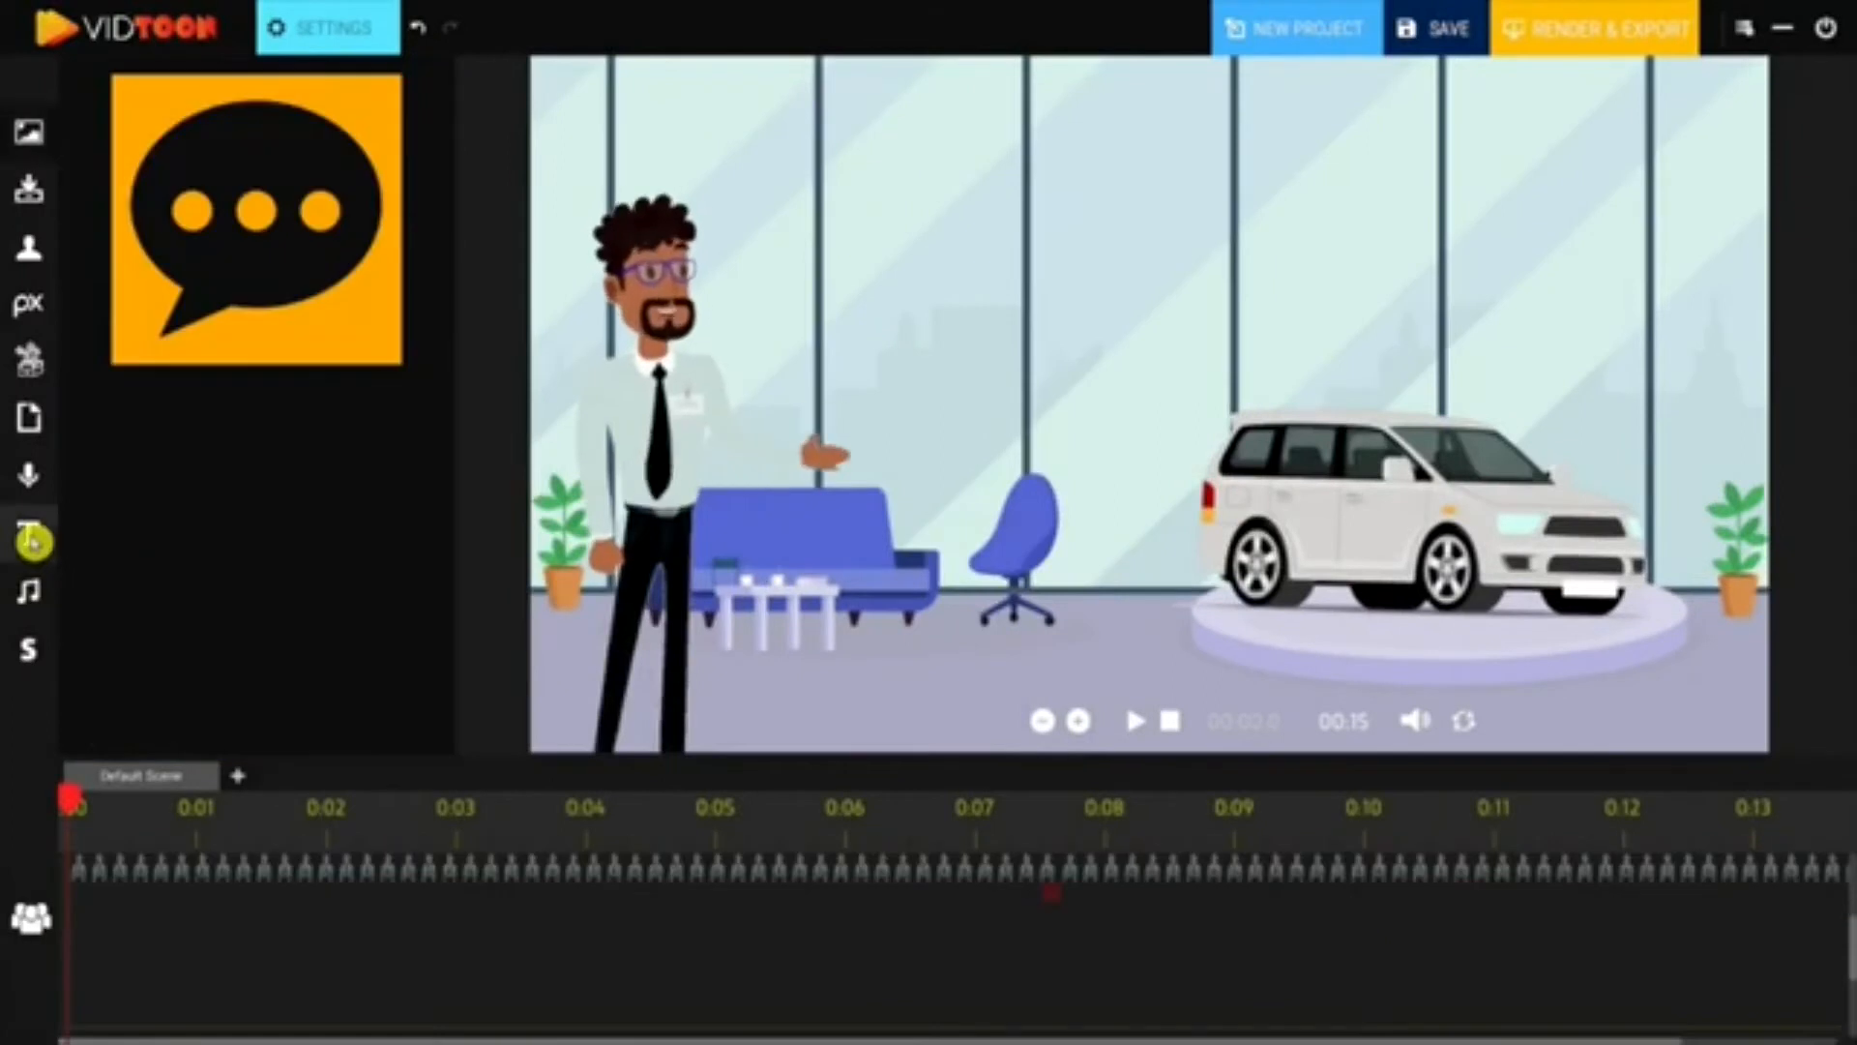
- Add a red speech-bubble caption reading 'Are you looking to buy or sell a vehicle any time soon?' and preview it
drag(1849, 953, 1850, 977)
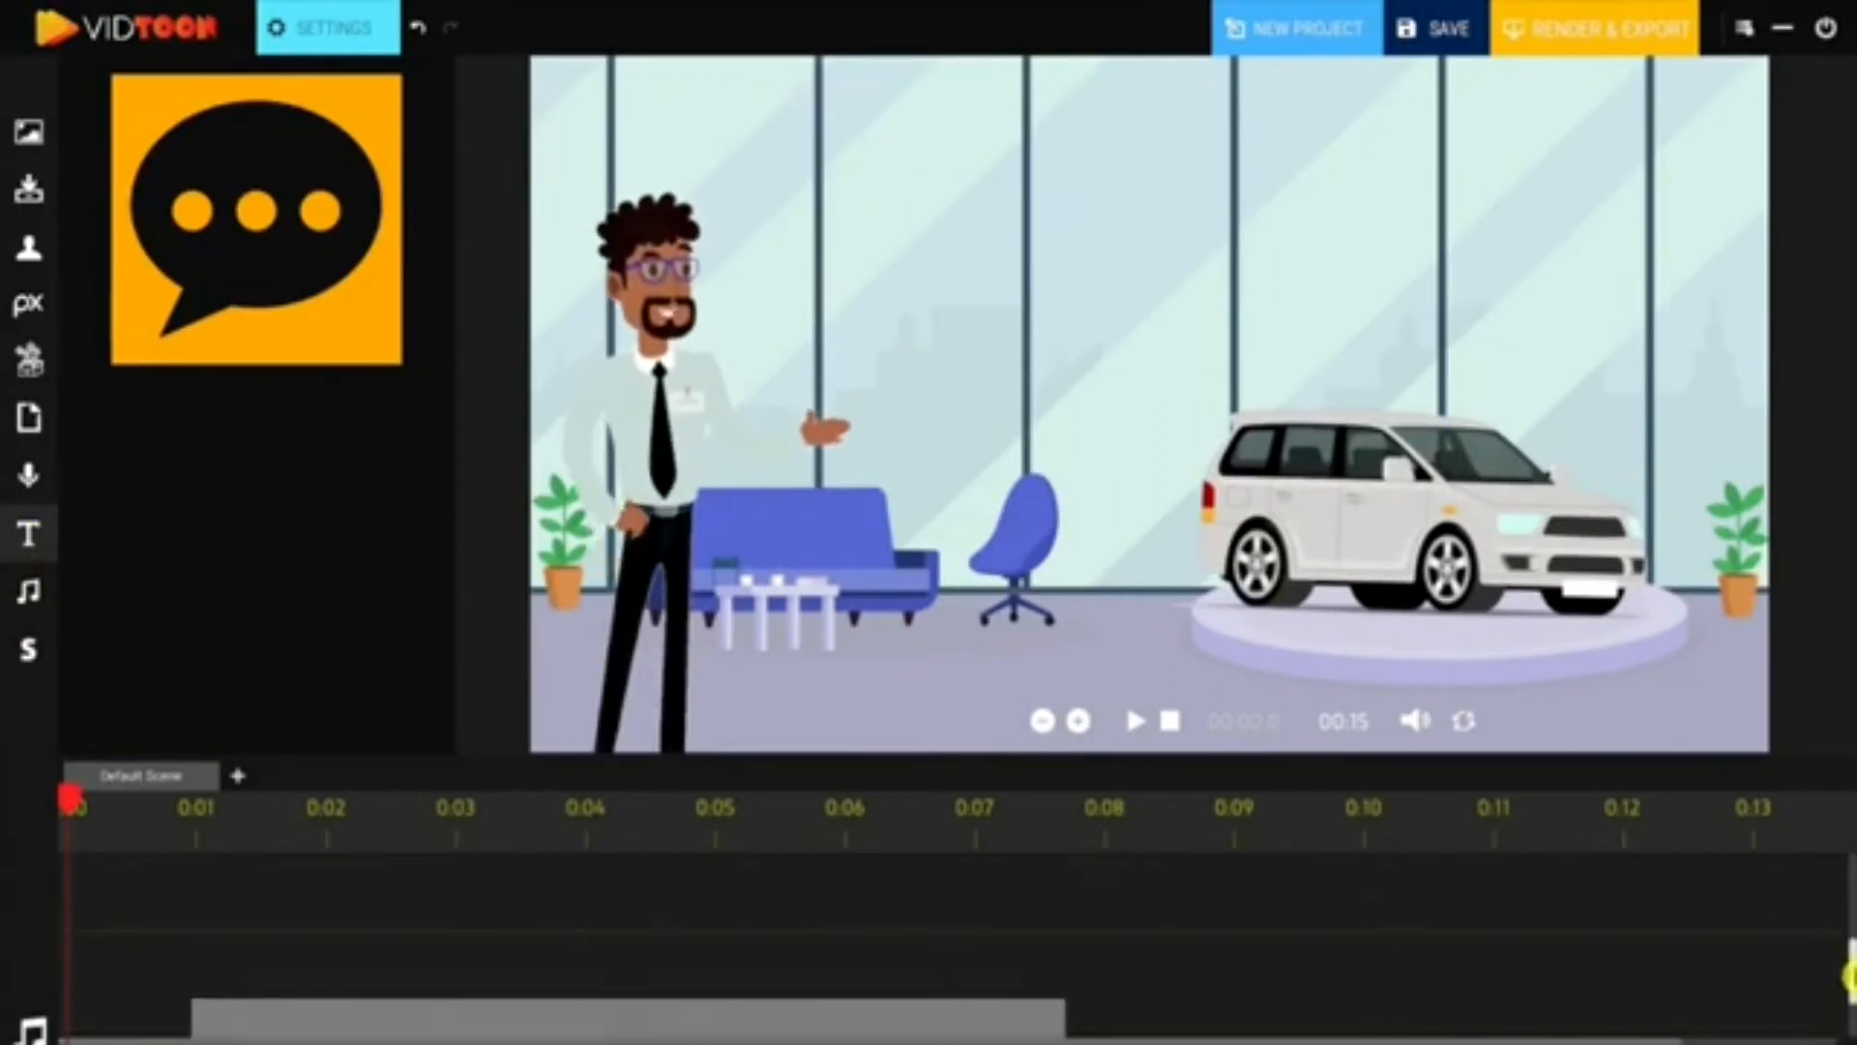
drag(201, 224, 319, 909)
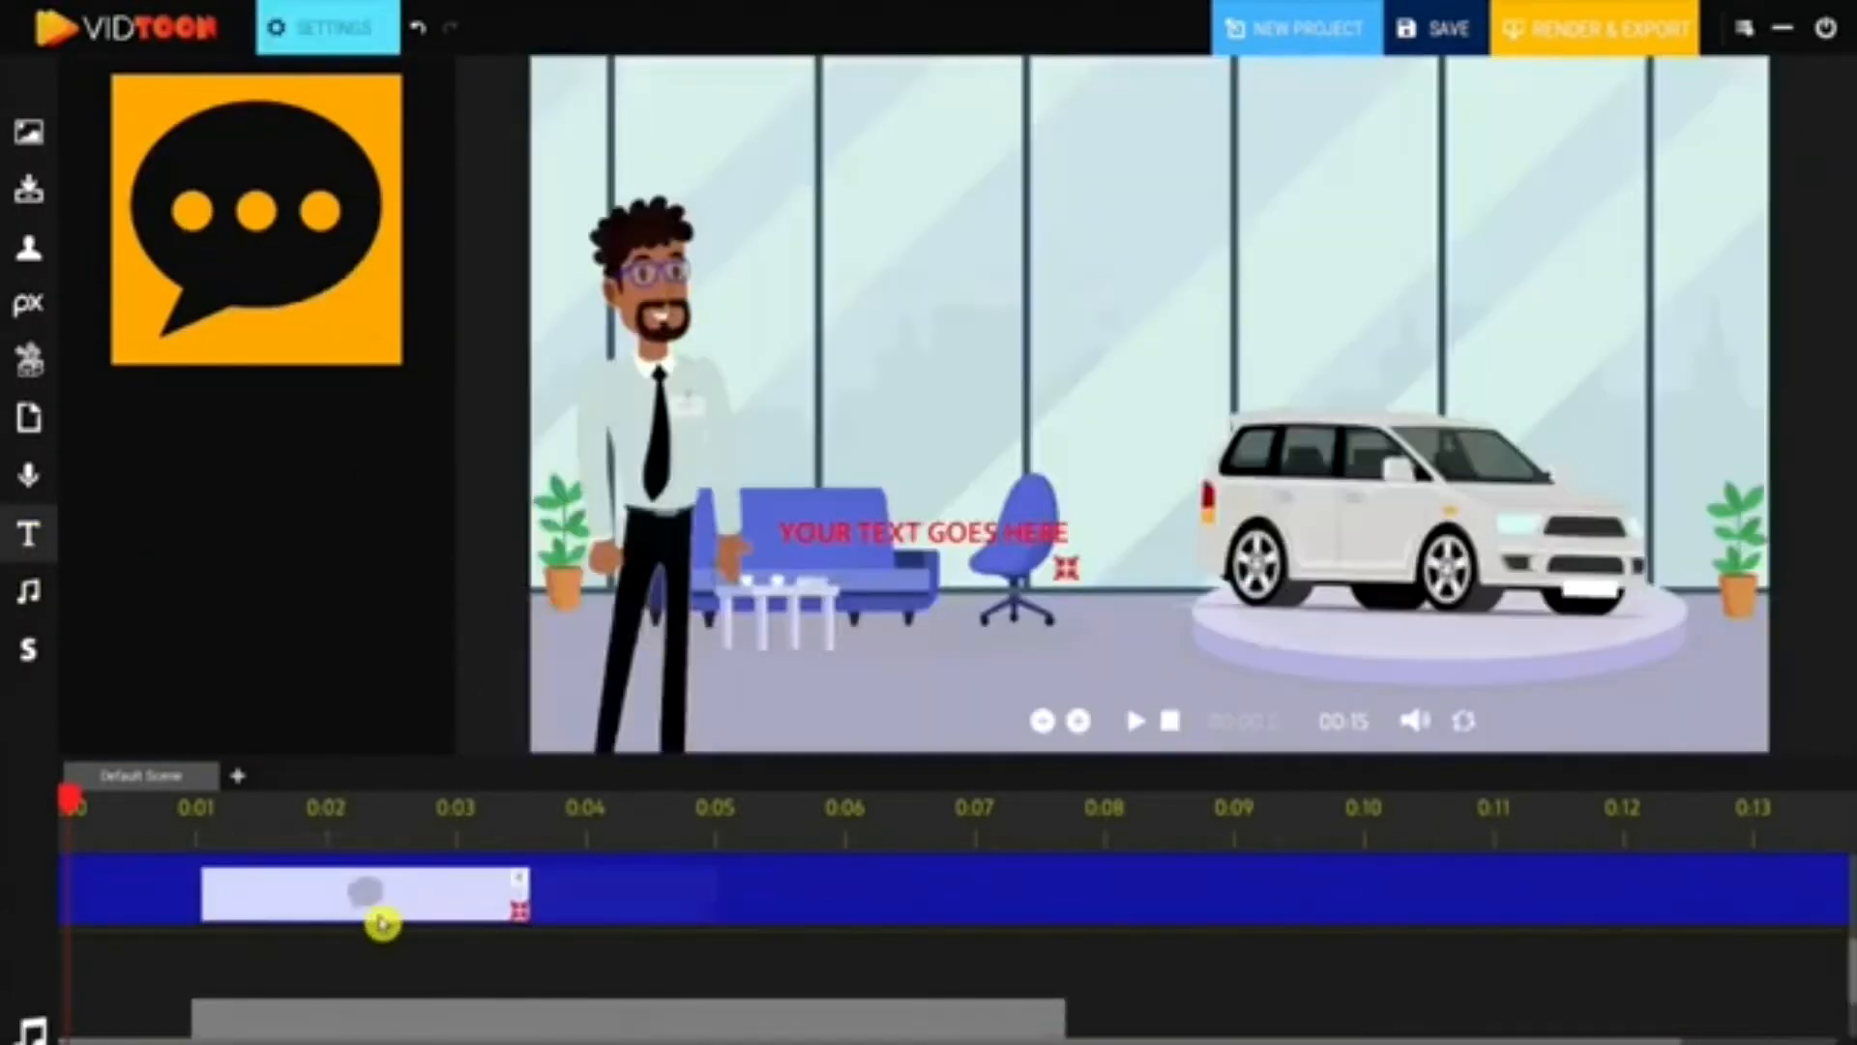
click(346, 32)
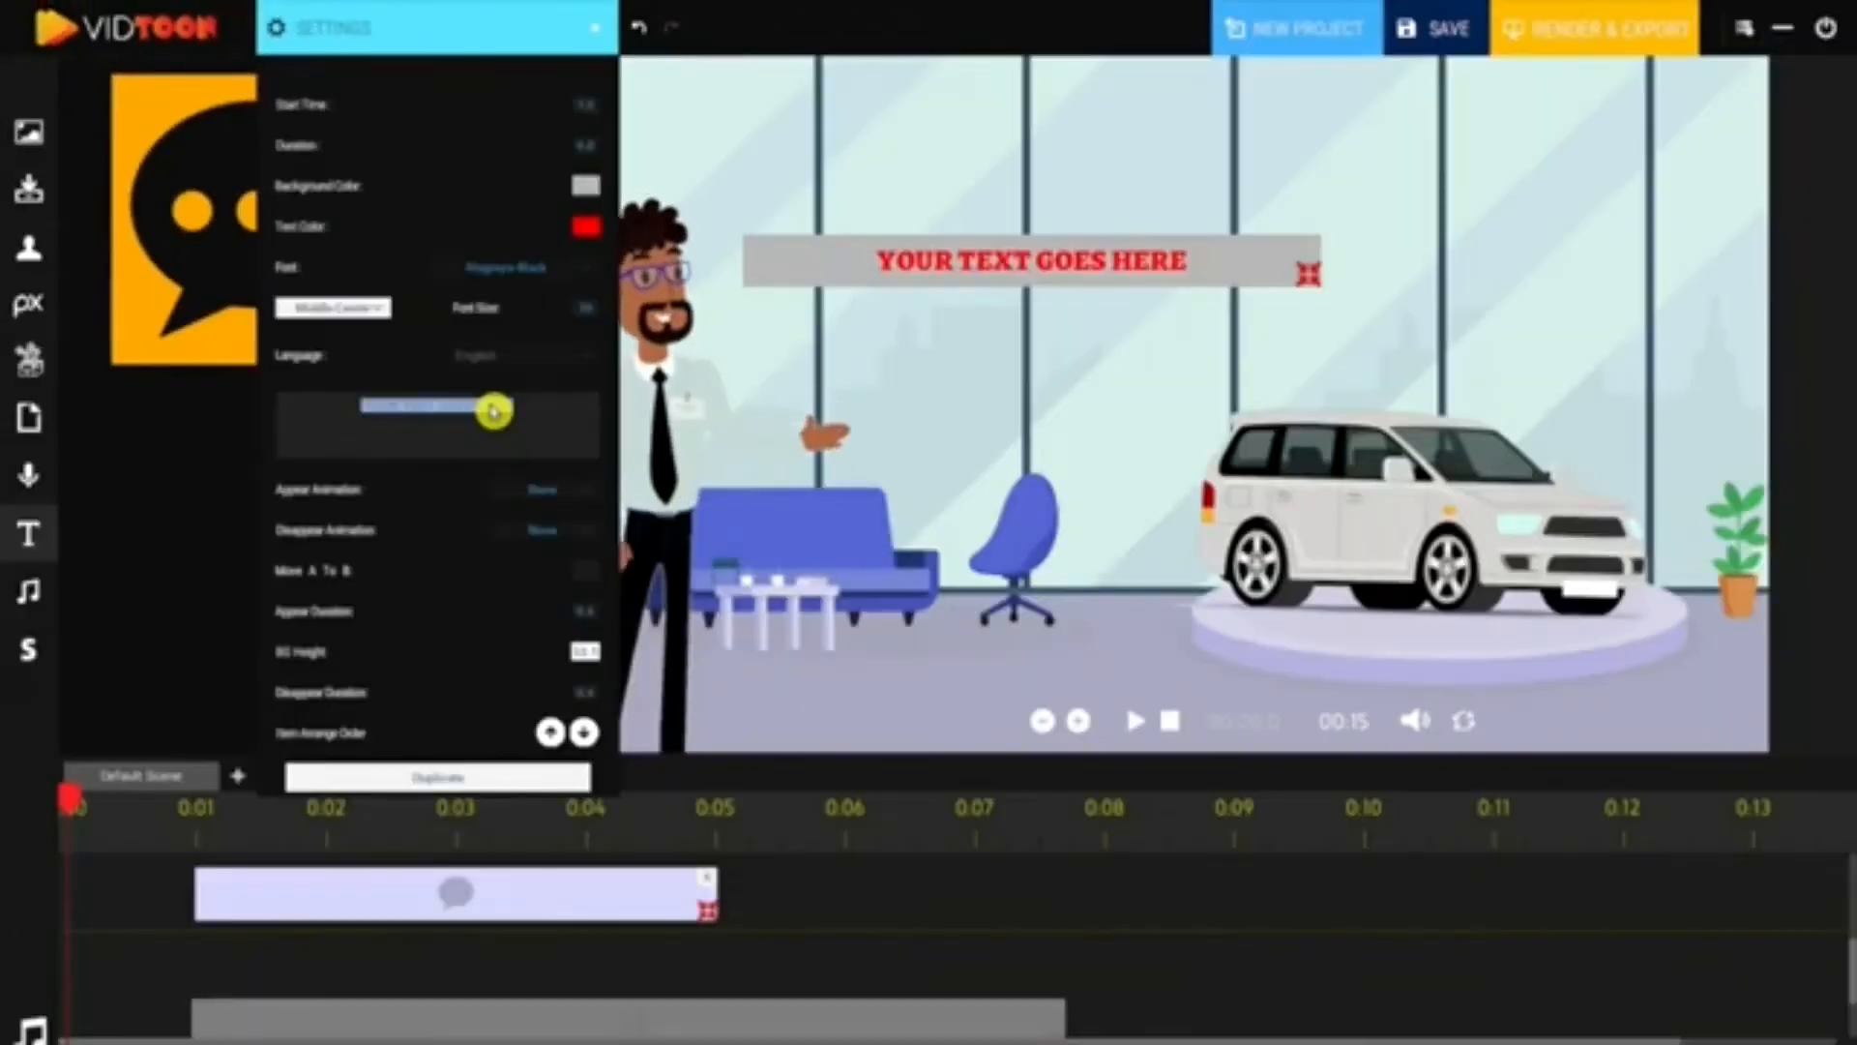
text(Are you looking)
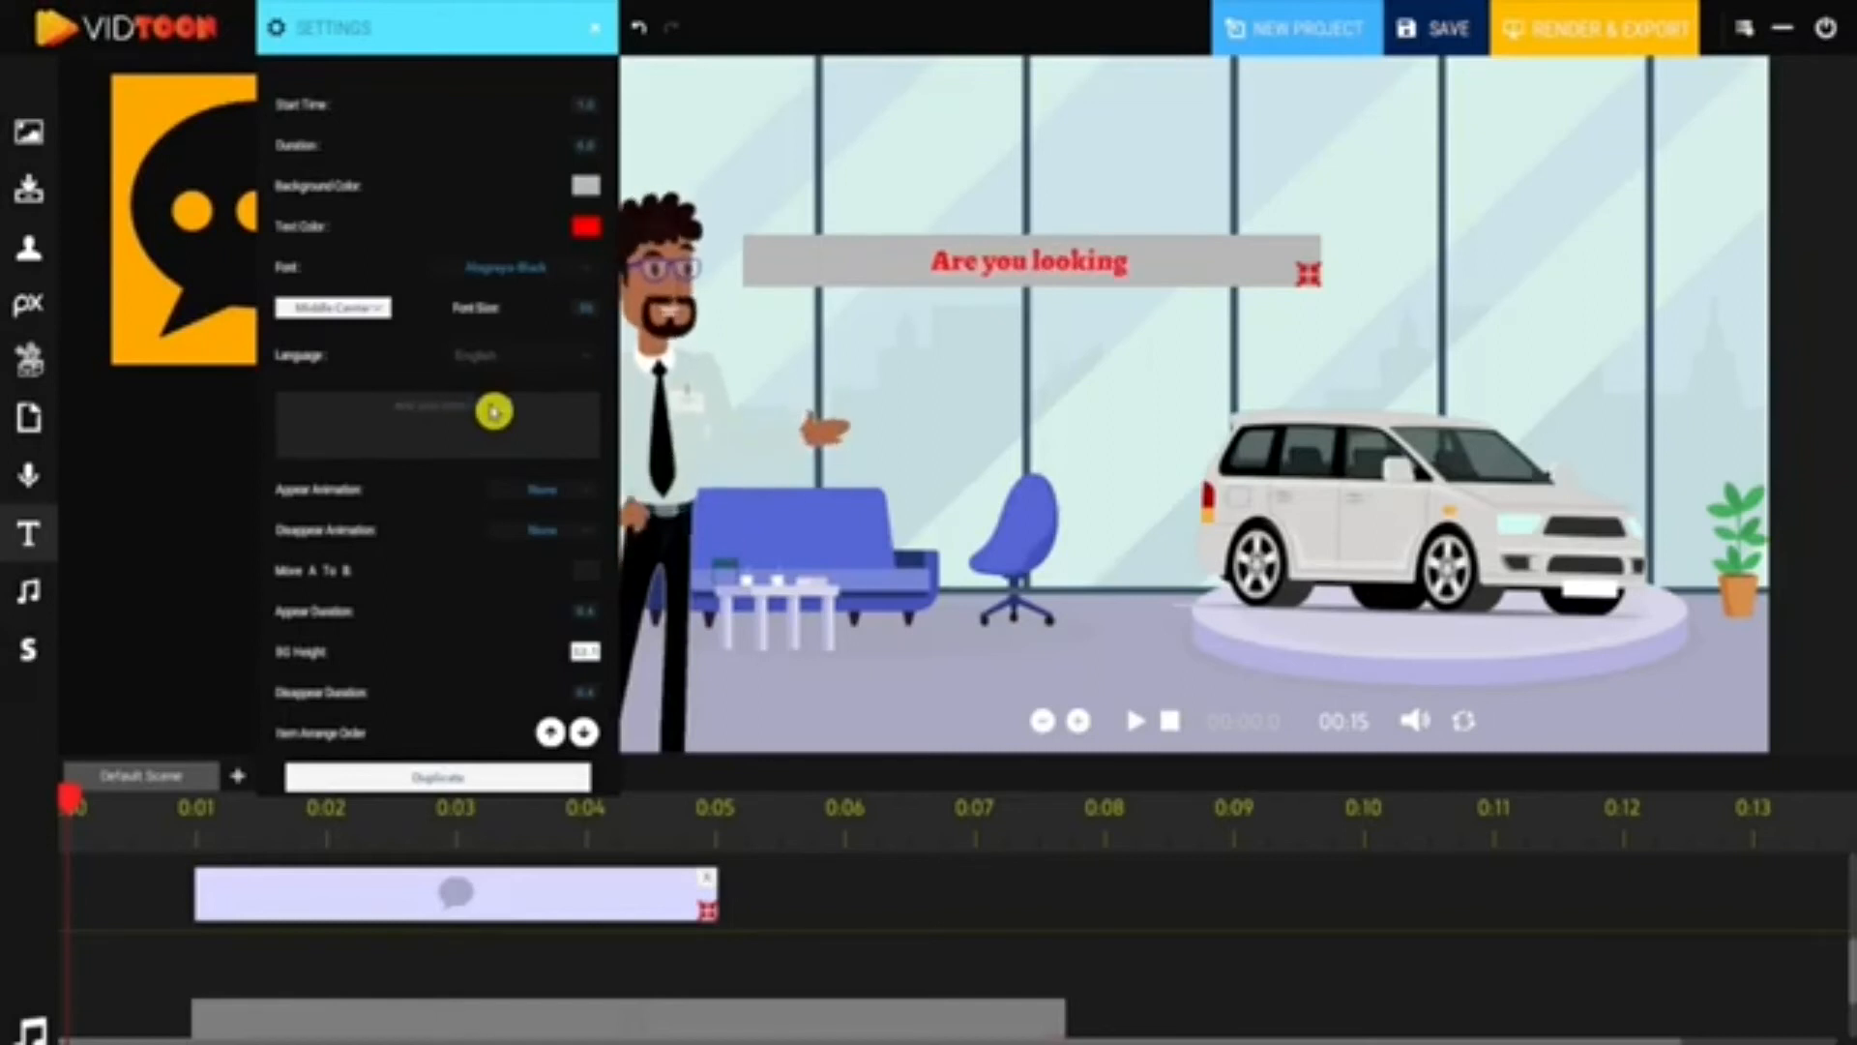
click(1134, 722)
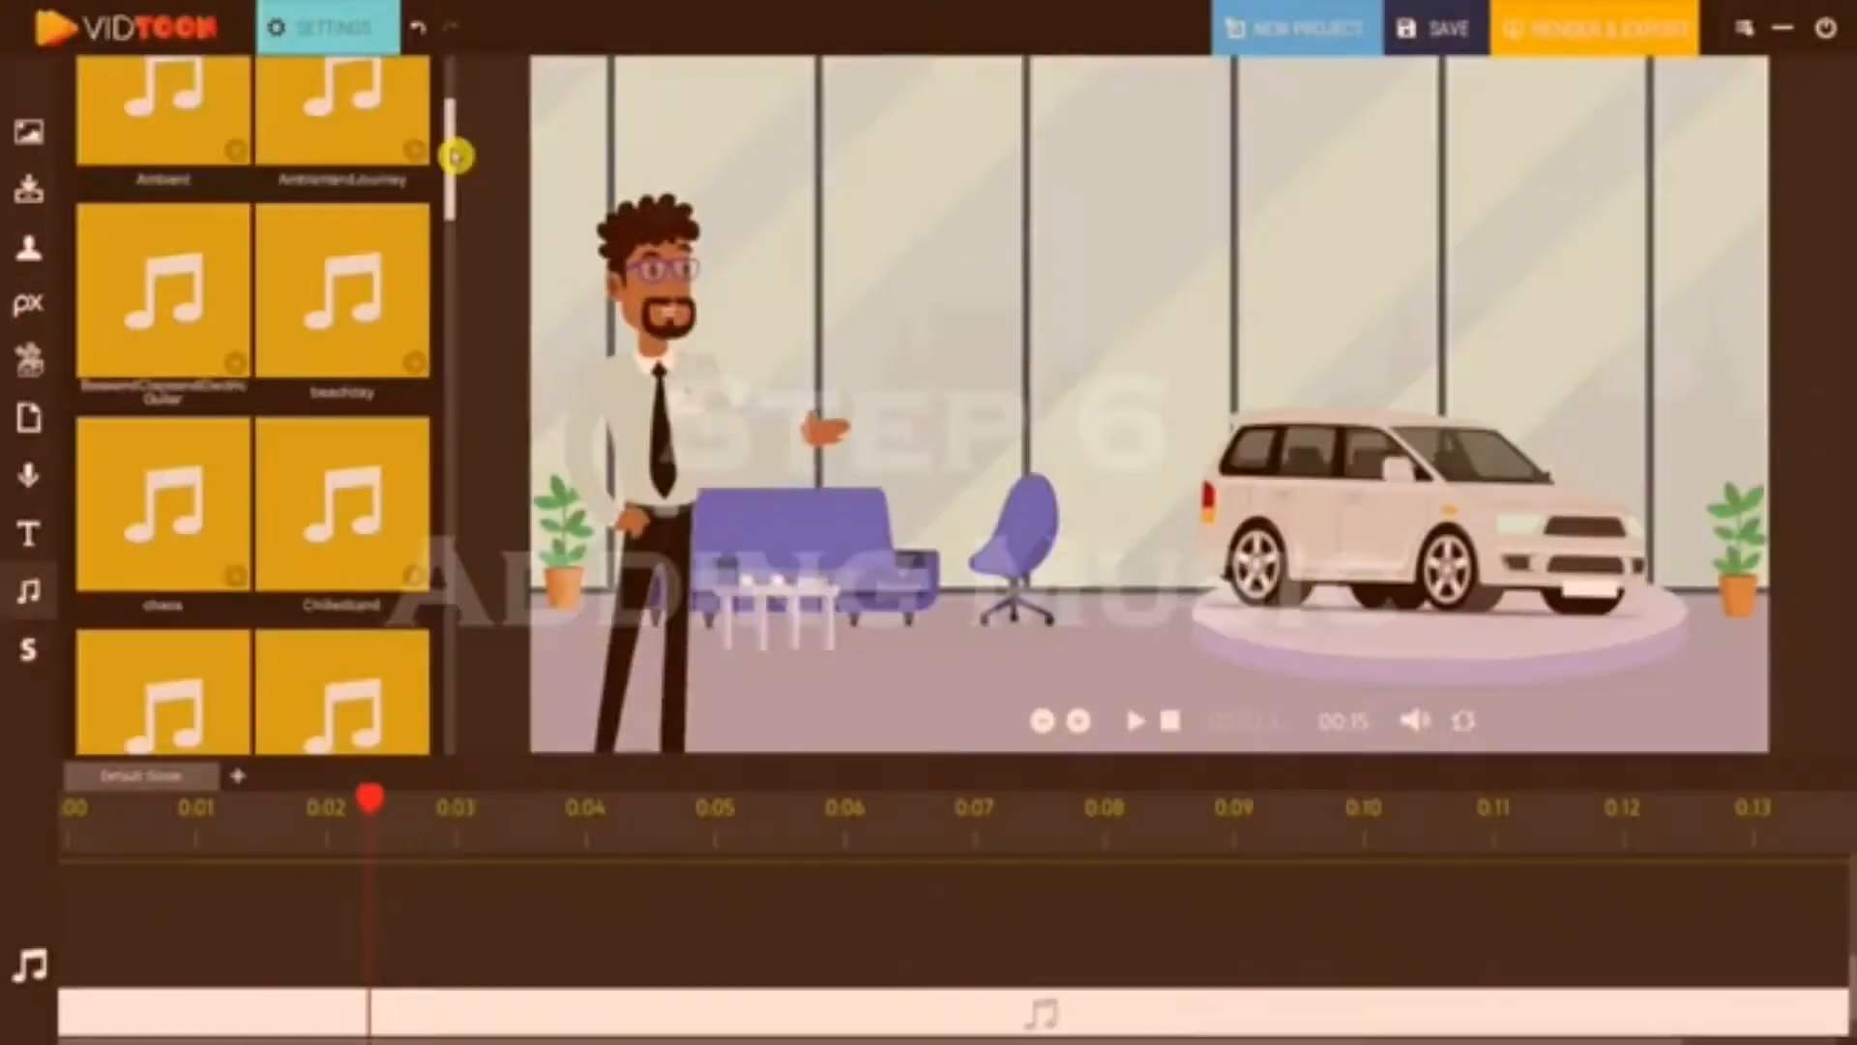
- Drop a music tile at the start of the timeline and stretch it across the whole scene
drag(448, 153, 450, 301)
drag(451, 301, 452, 323)
drag(353, 692, 232, 927)
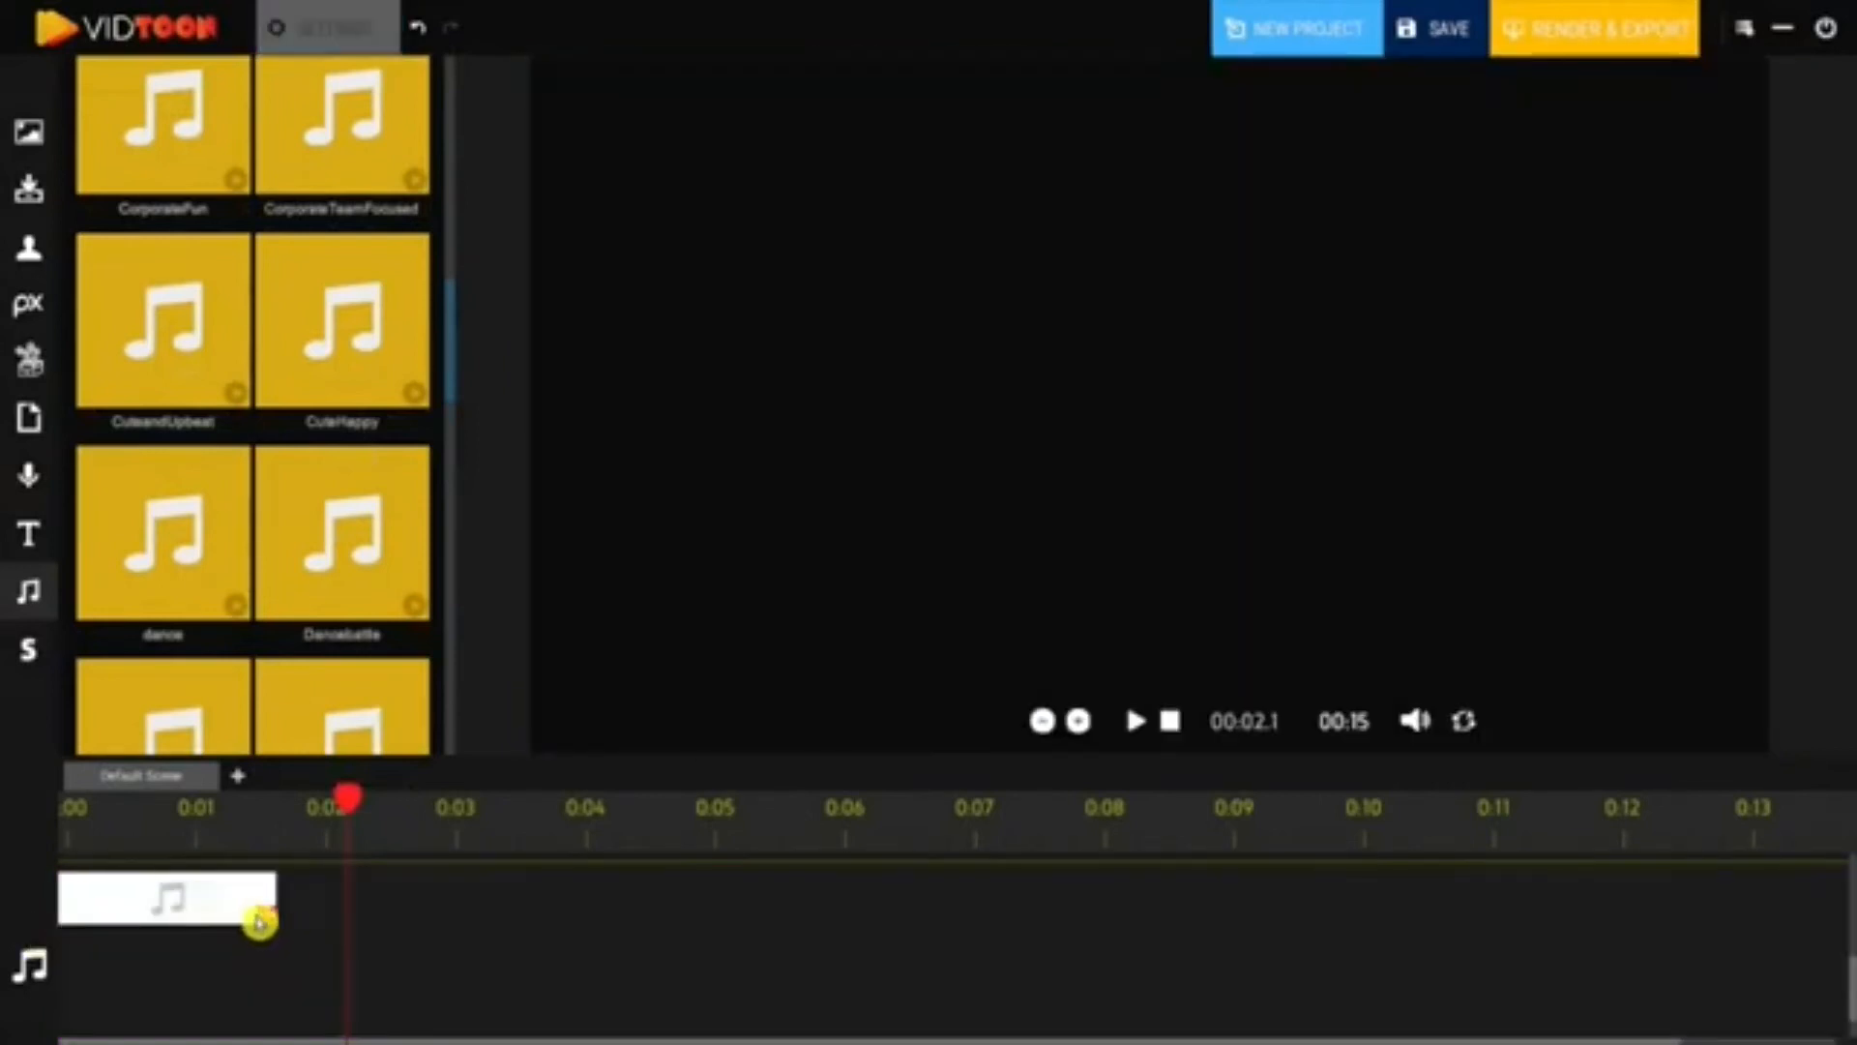
drag(261, 920, 1849, 924)
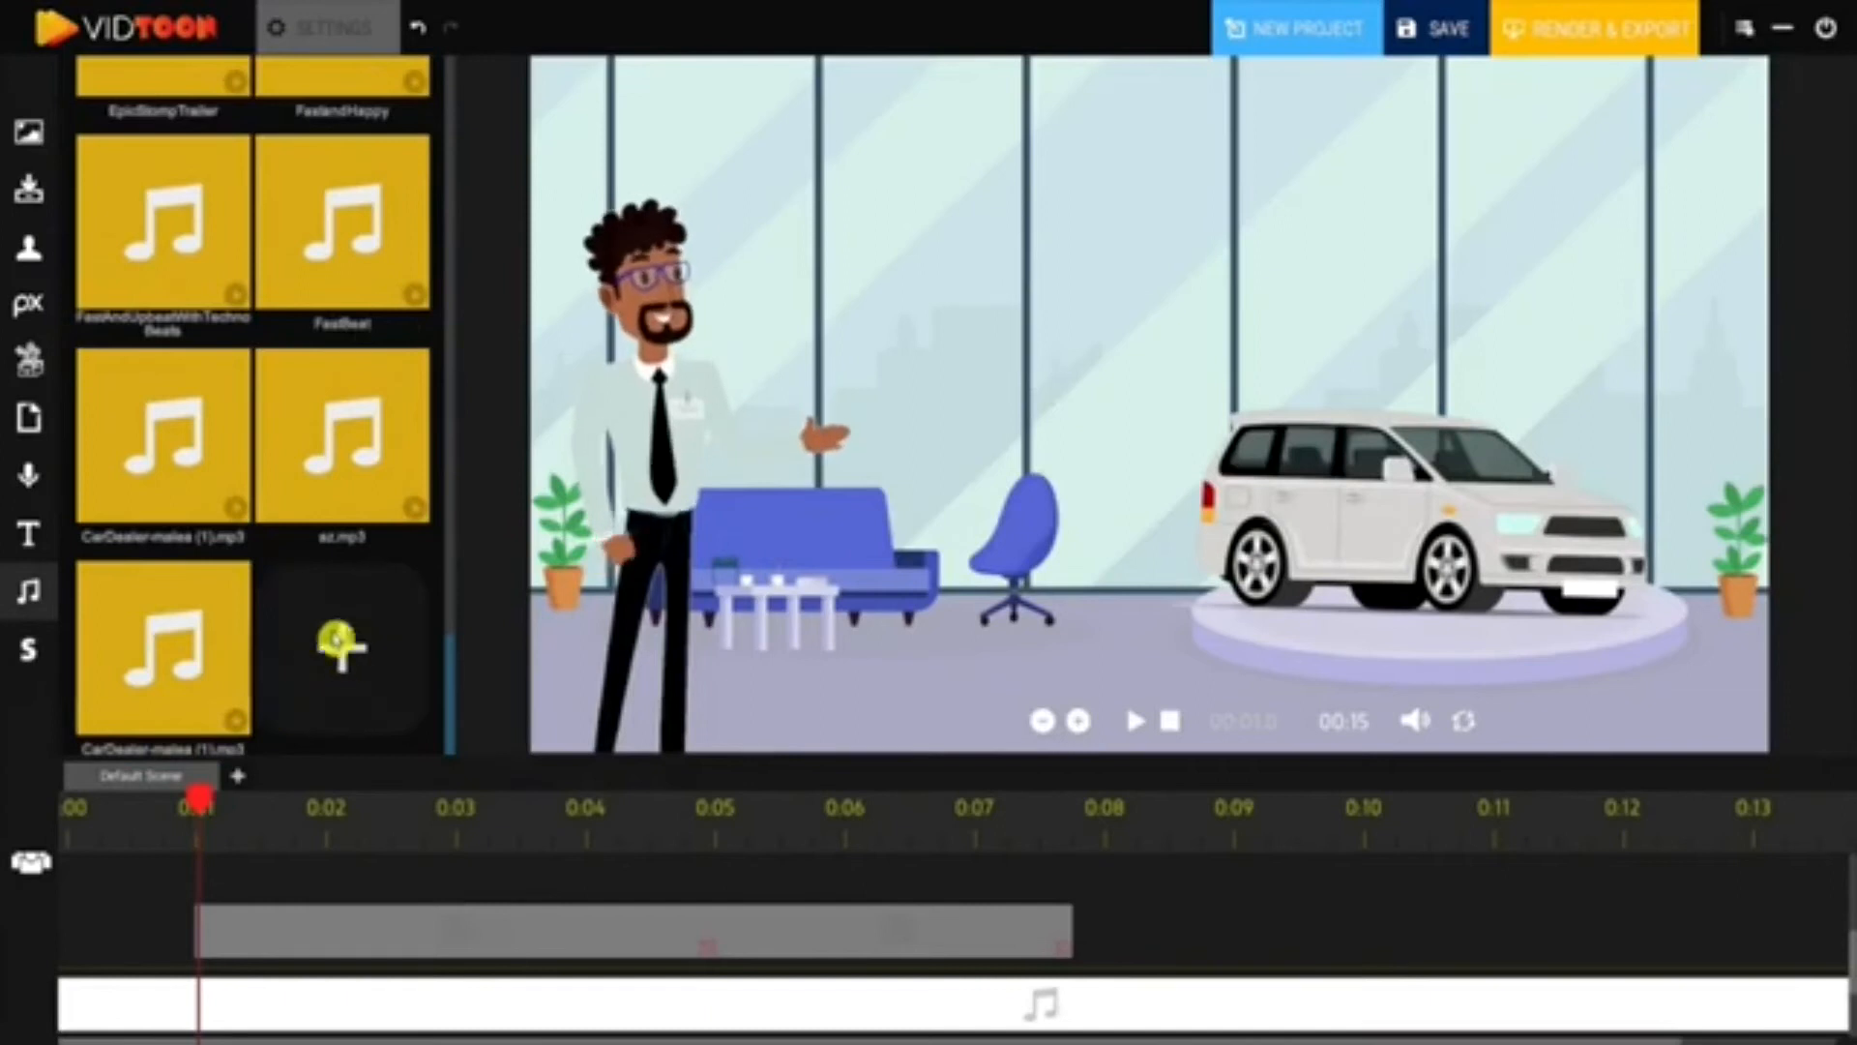
- Adjust the music clip's volume and play the scene back from the start to check it
click(340, 647)
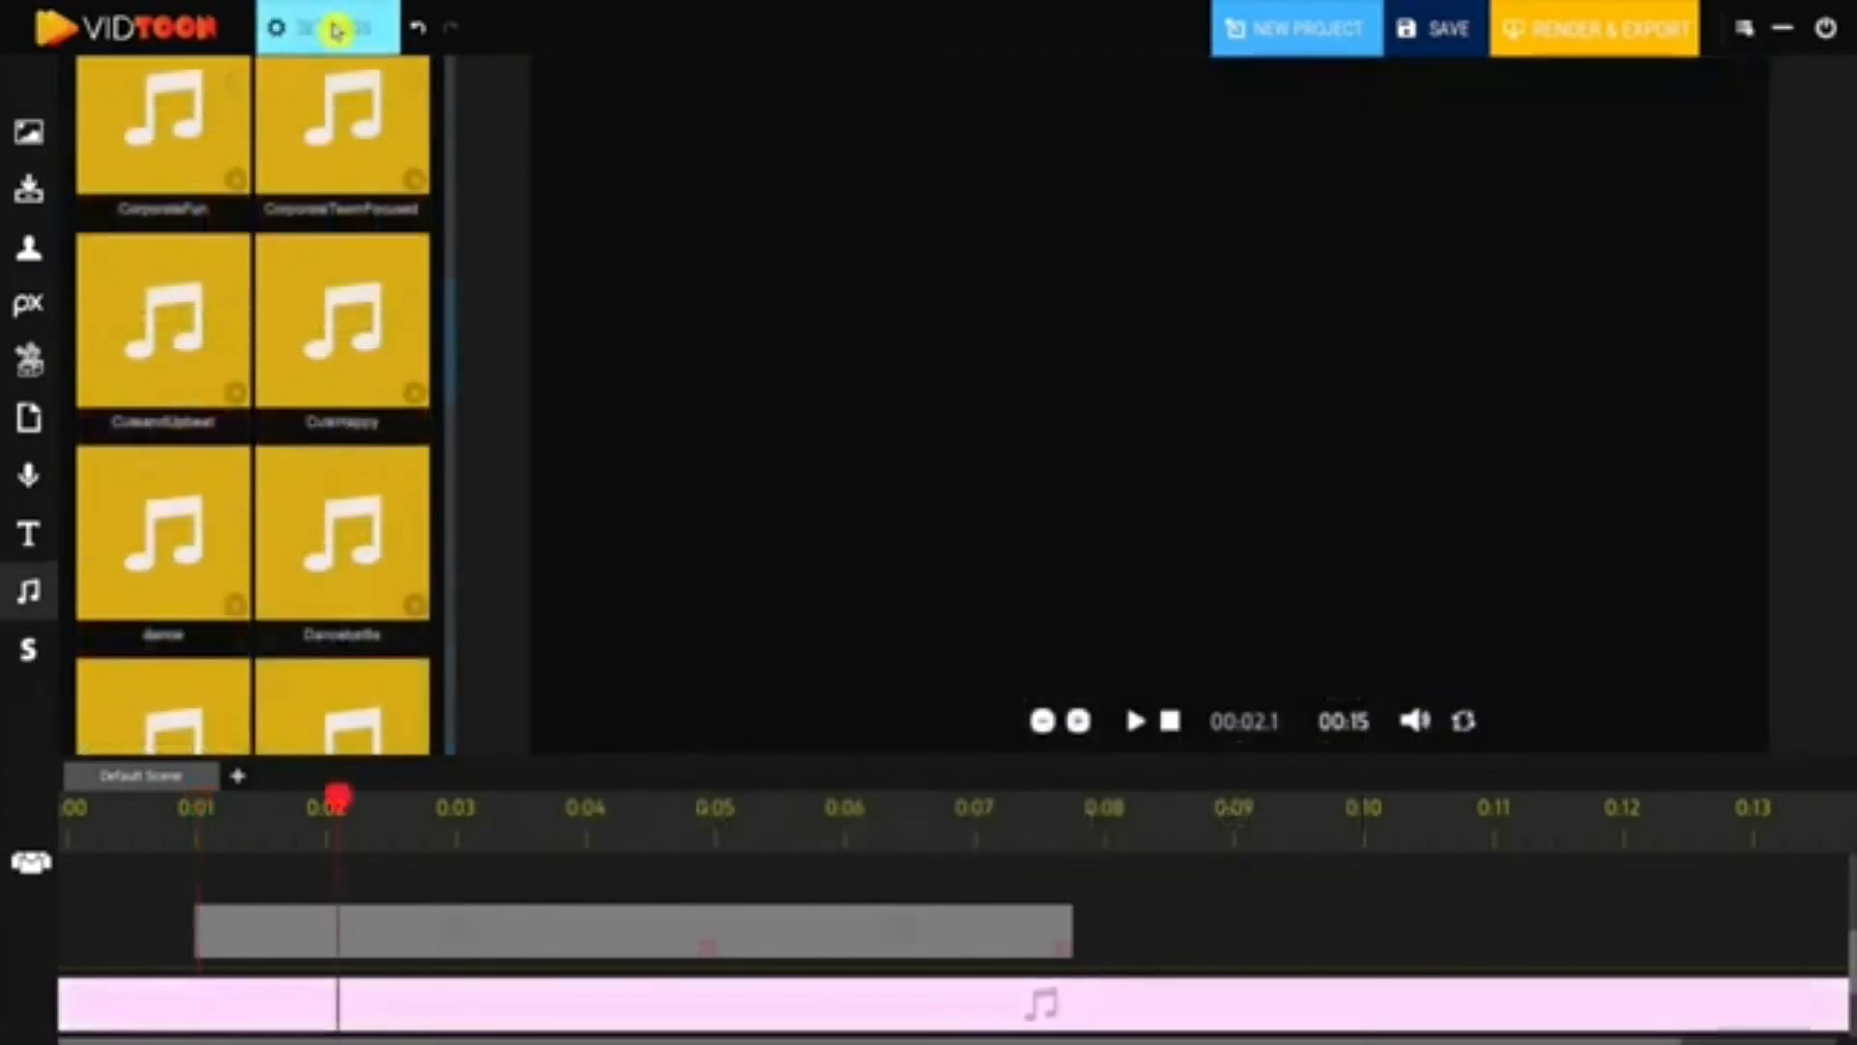
click(334, 843)
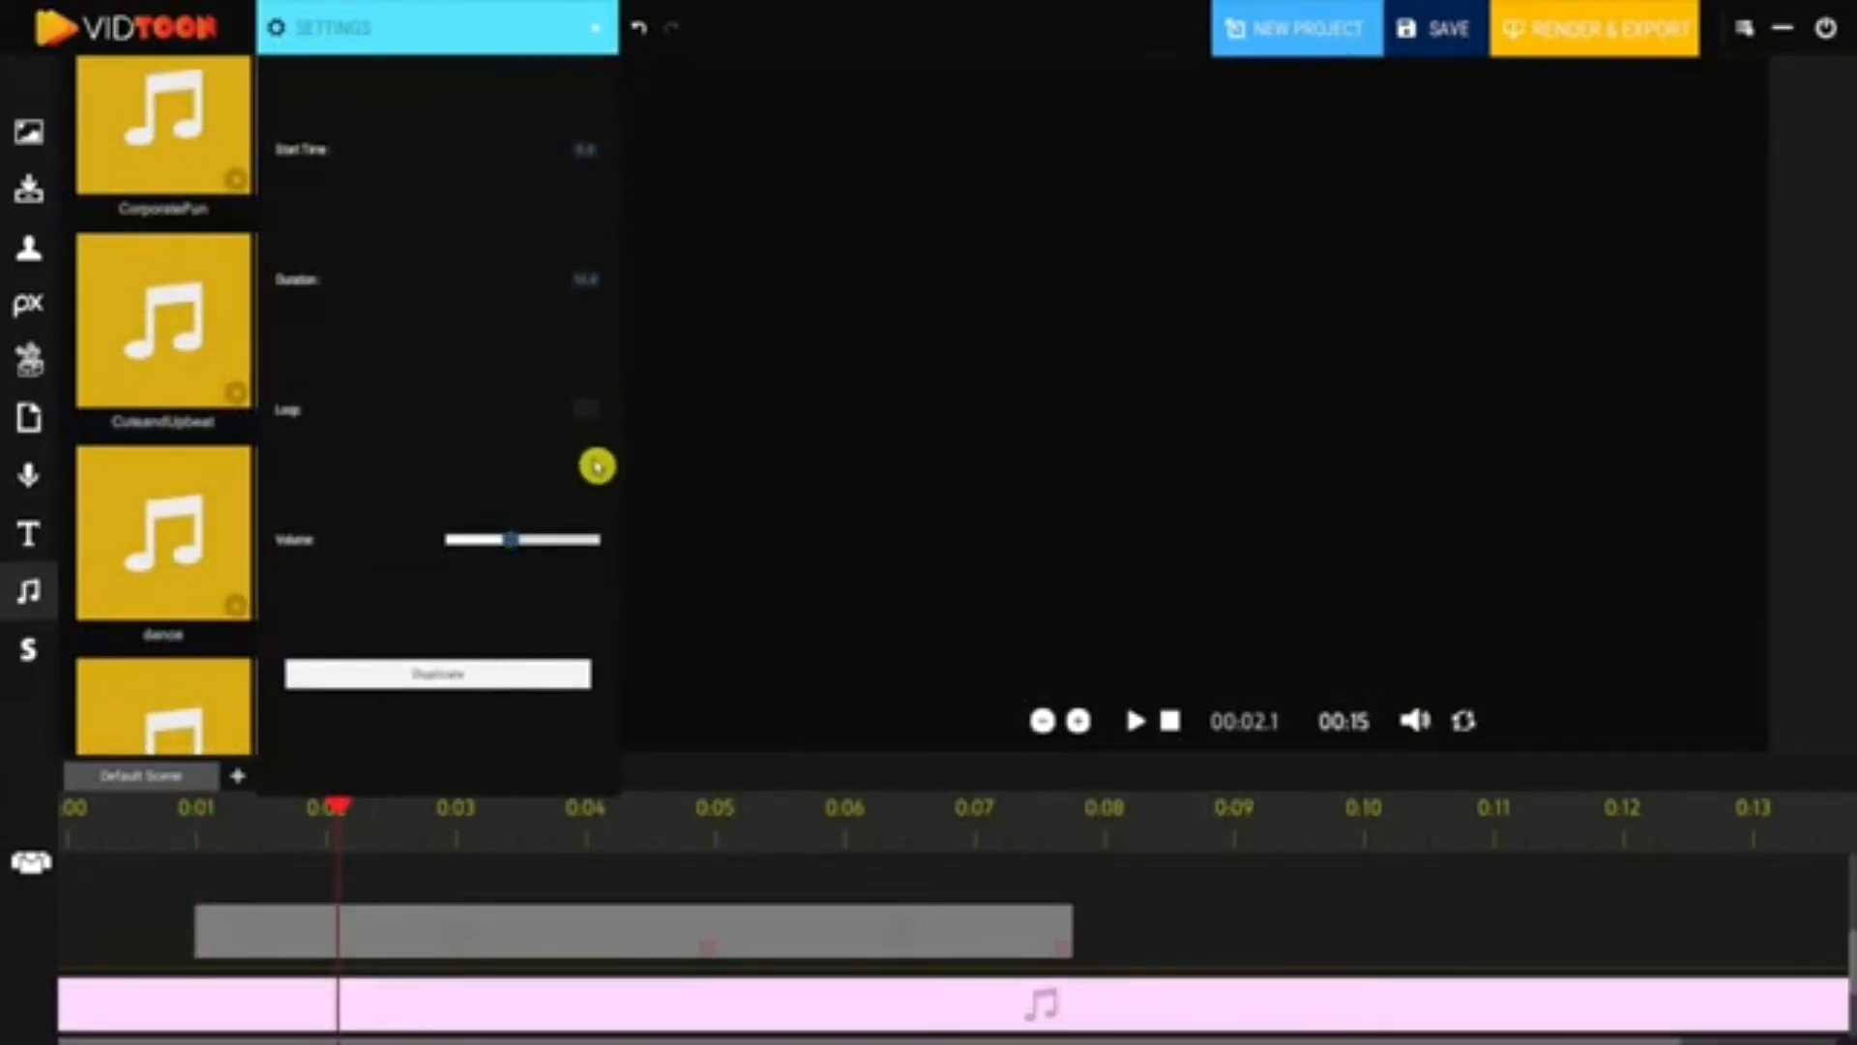
click(600, 28)
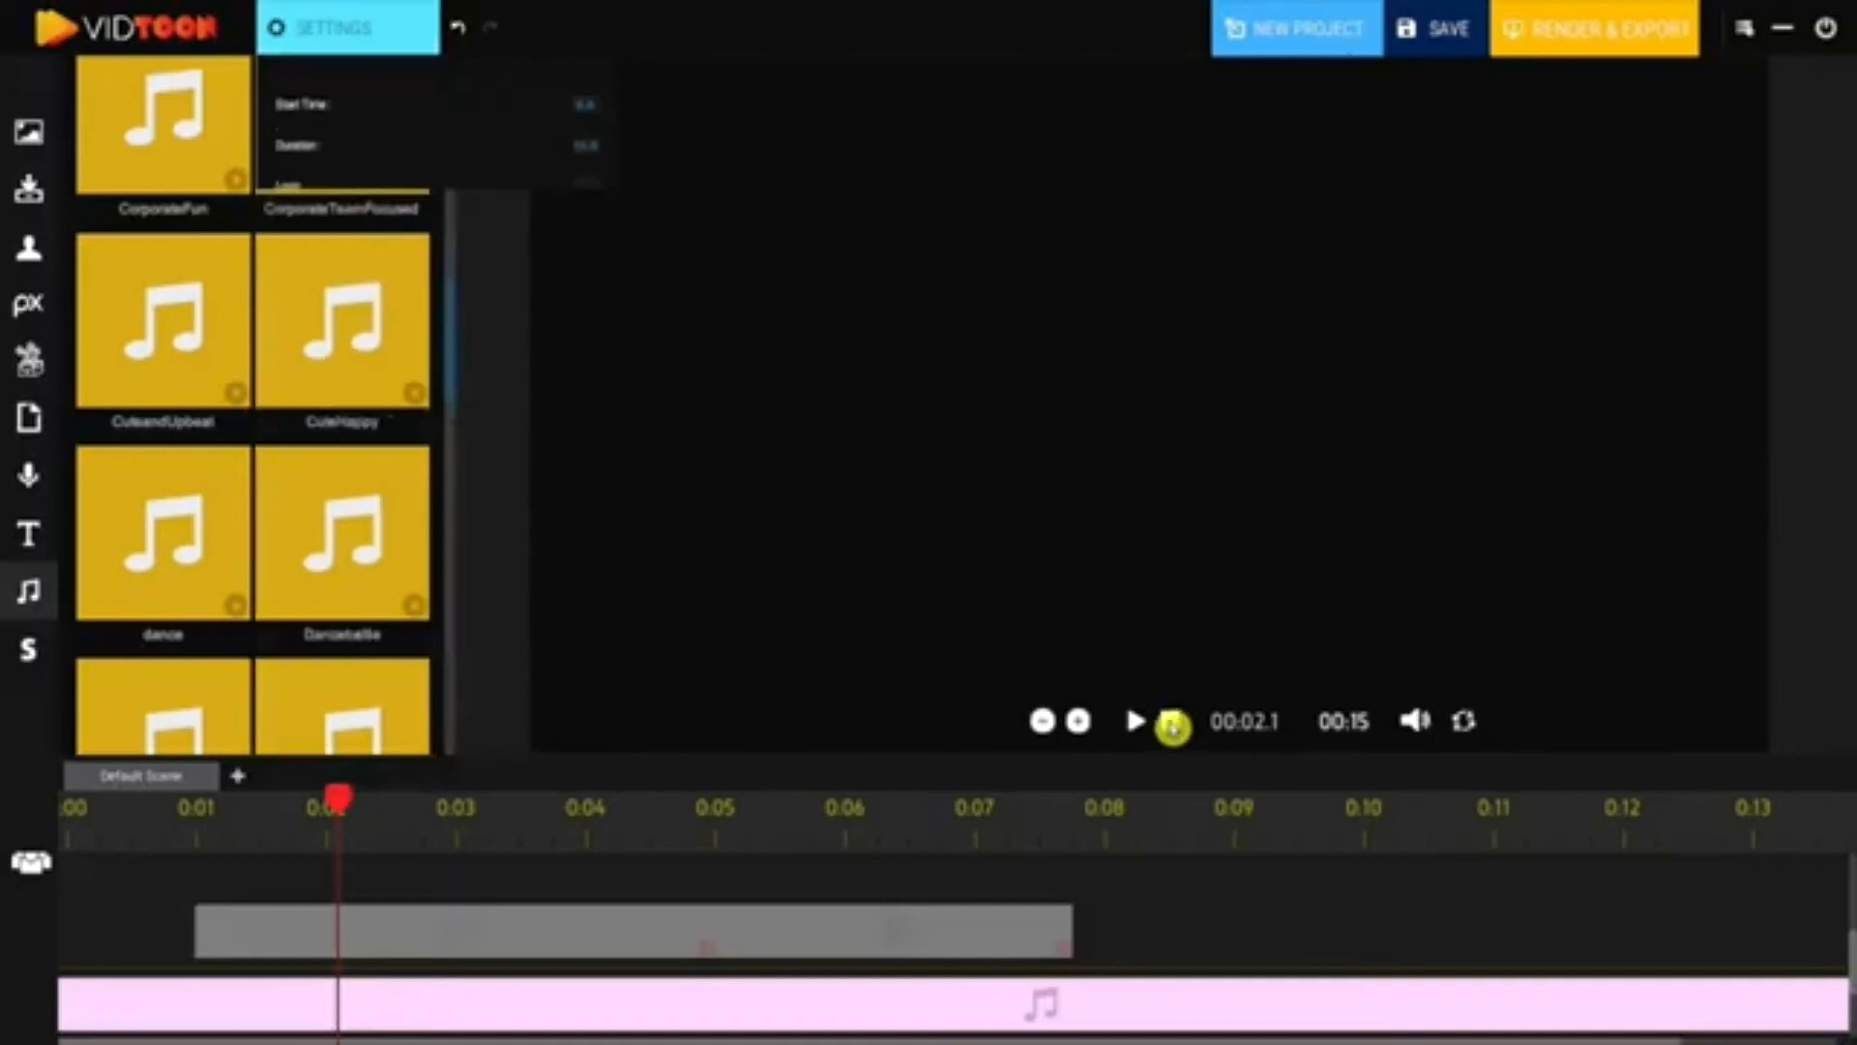
click(1171, 723)
click(1139, 723)
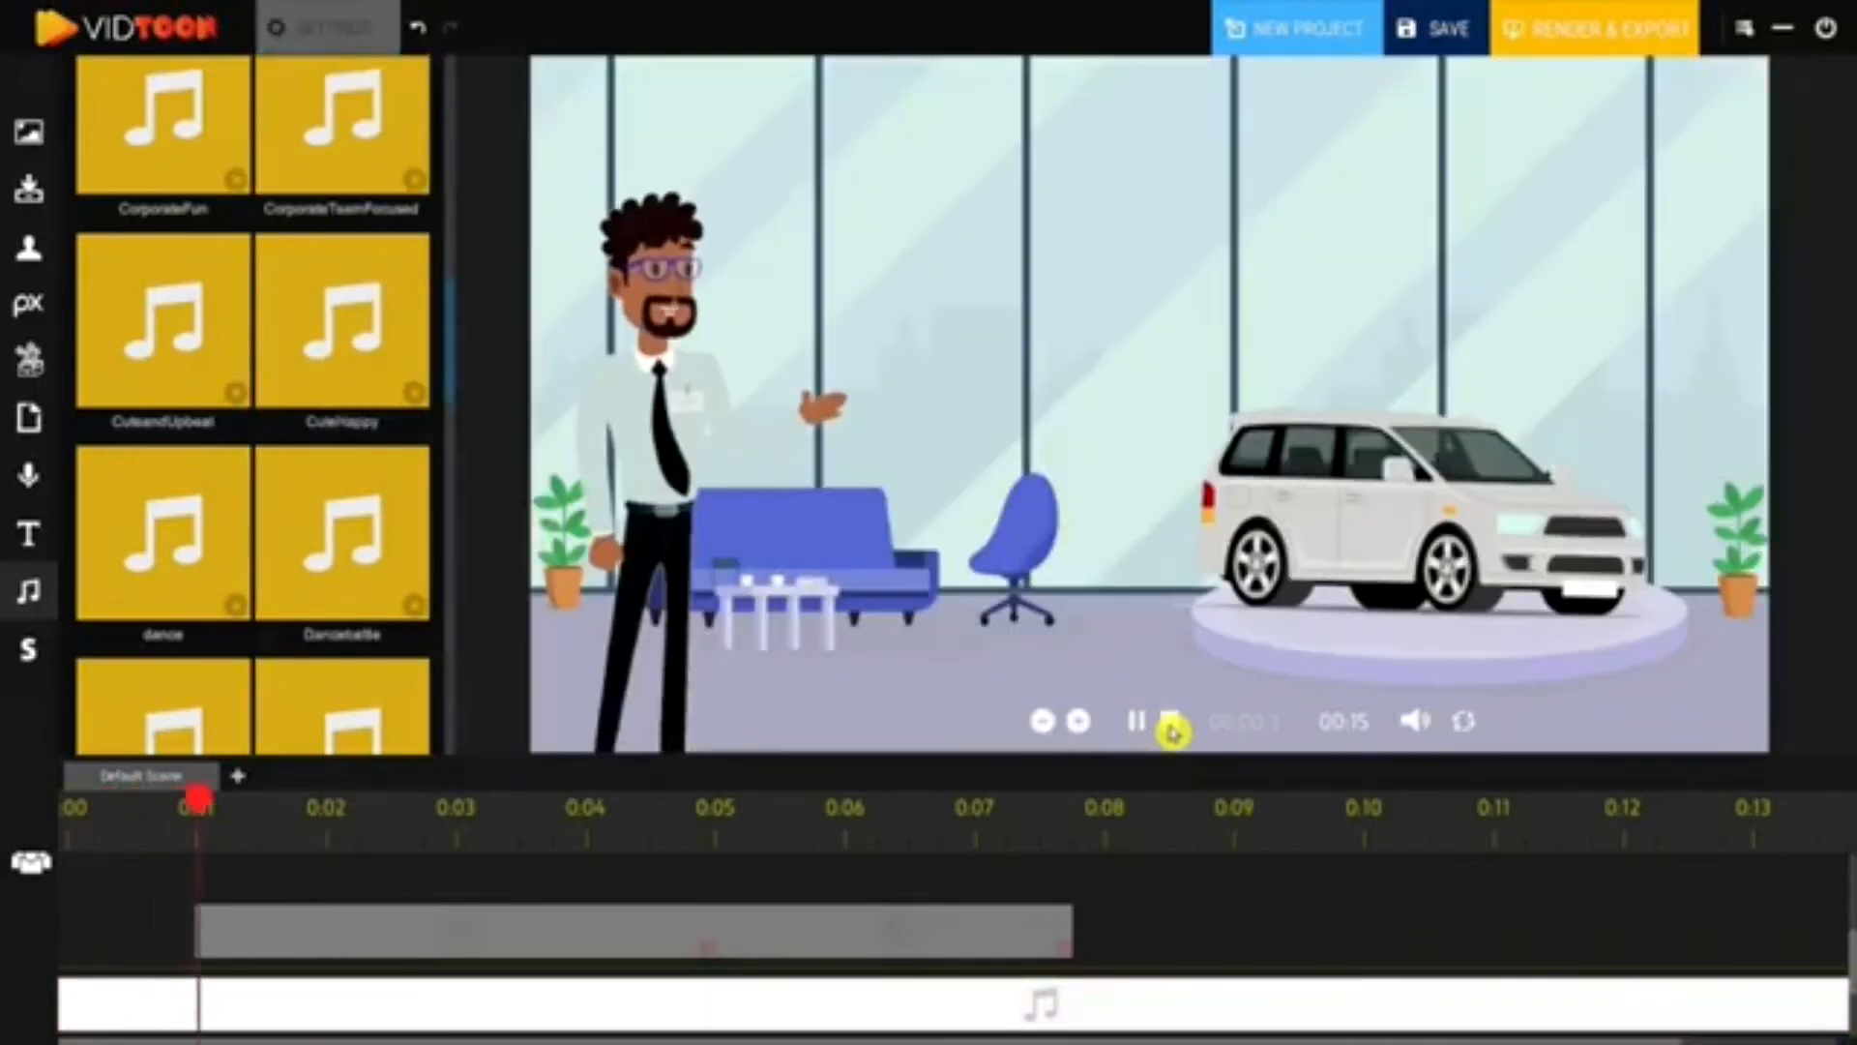
click(1170, 723)
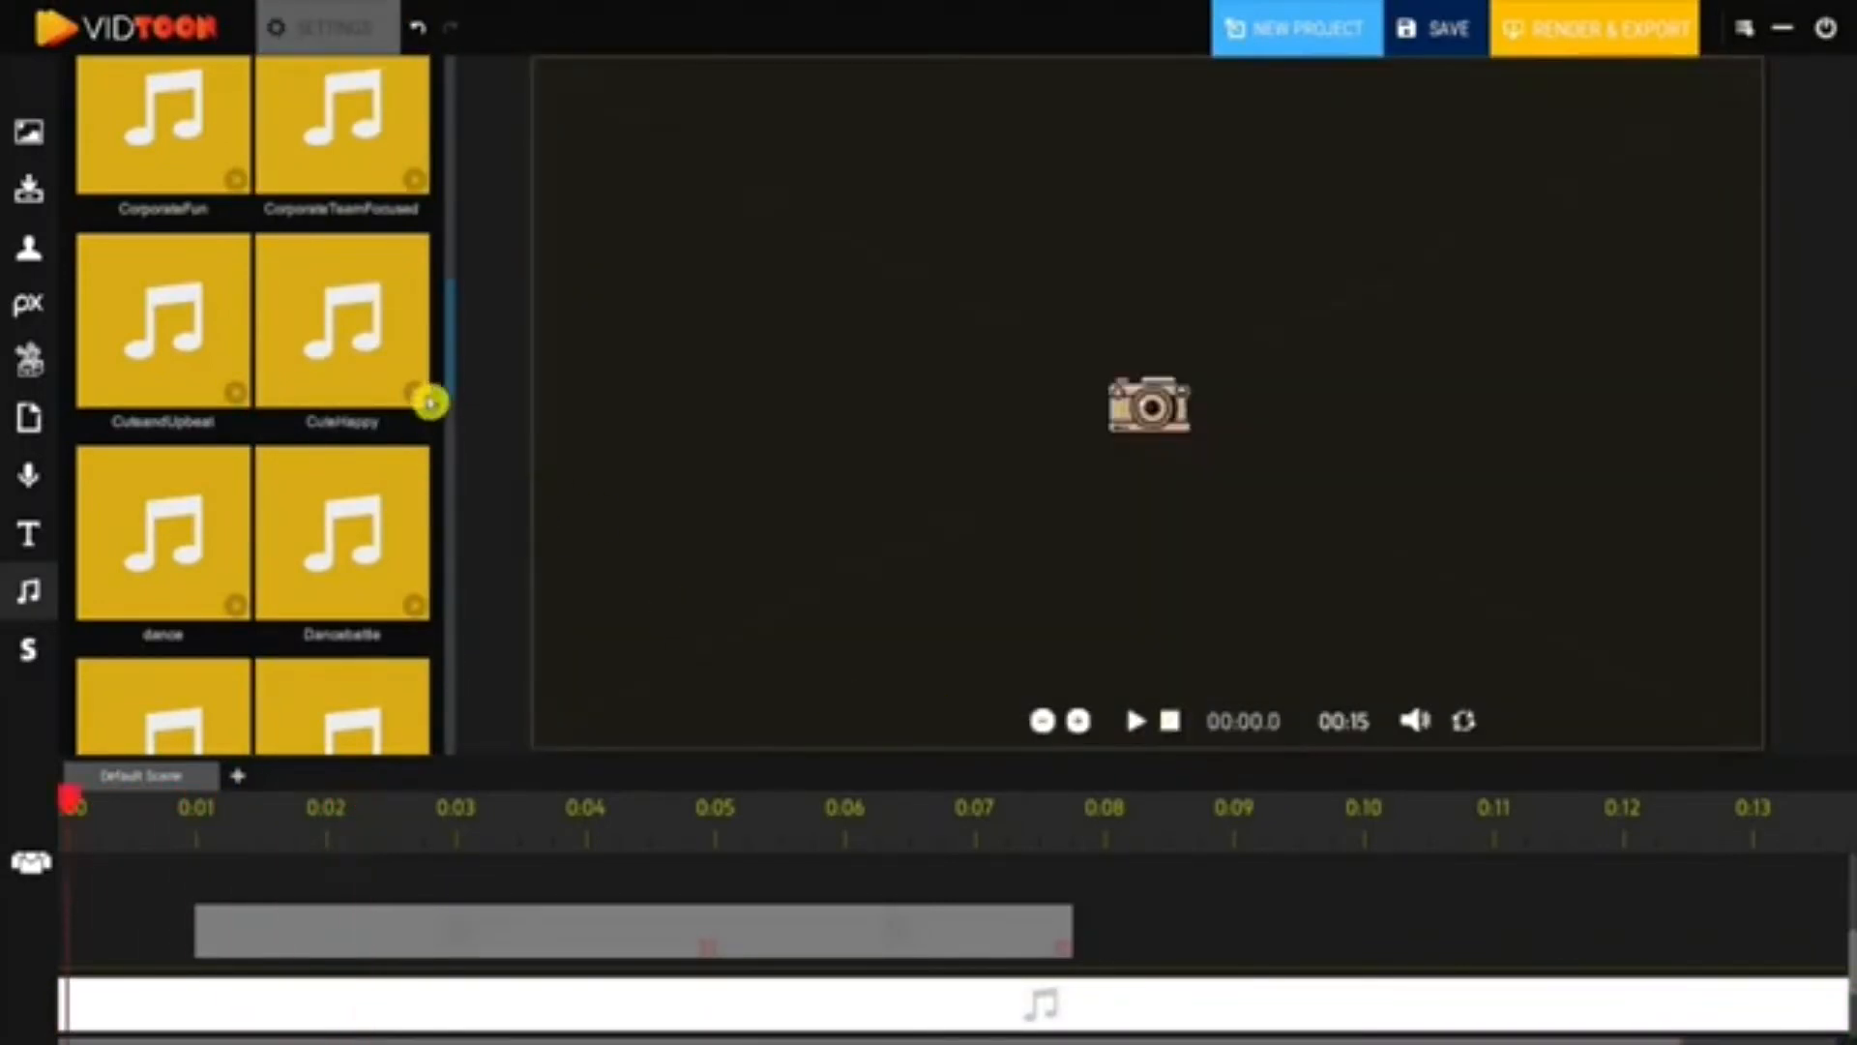
- Move the playhead to about 0:01 and open the sound import browser
drag(454, 366, 434, 738)
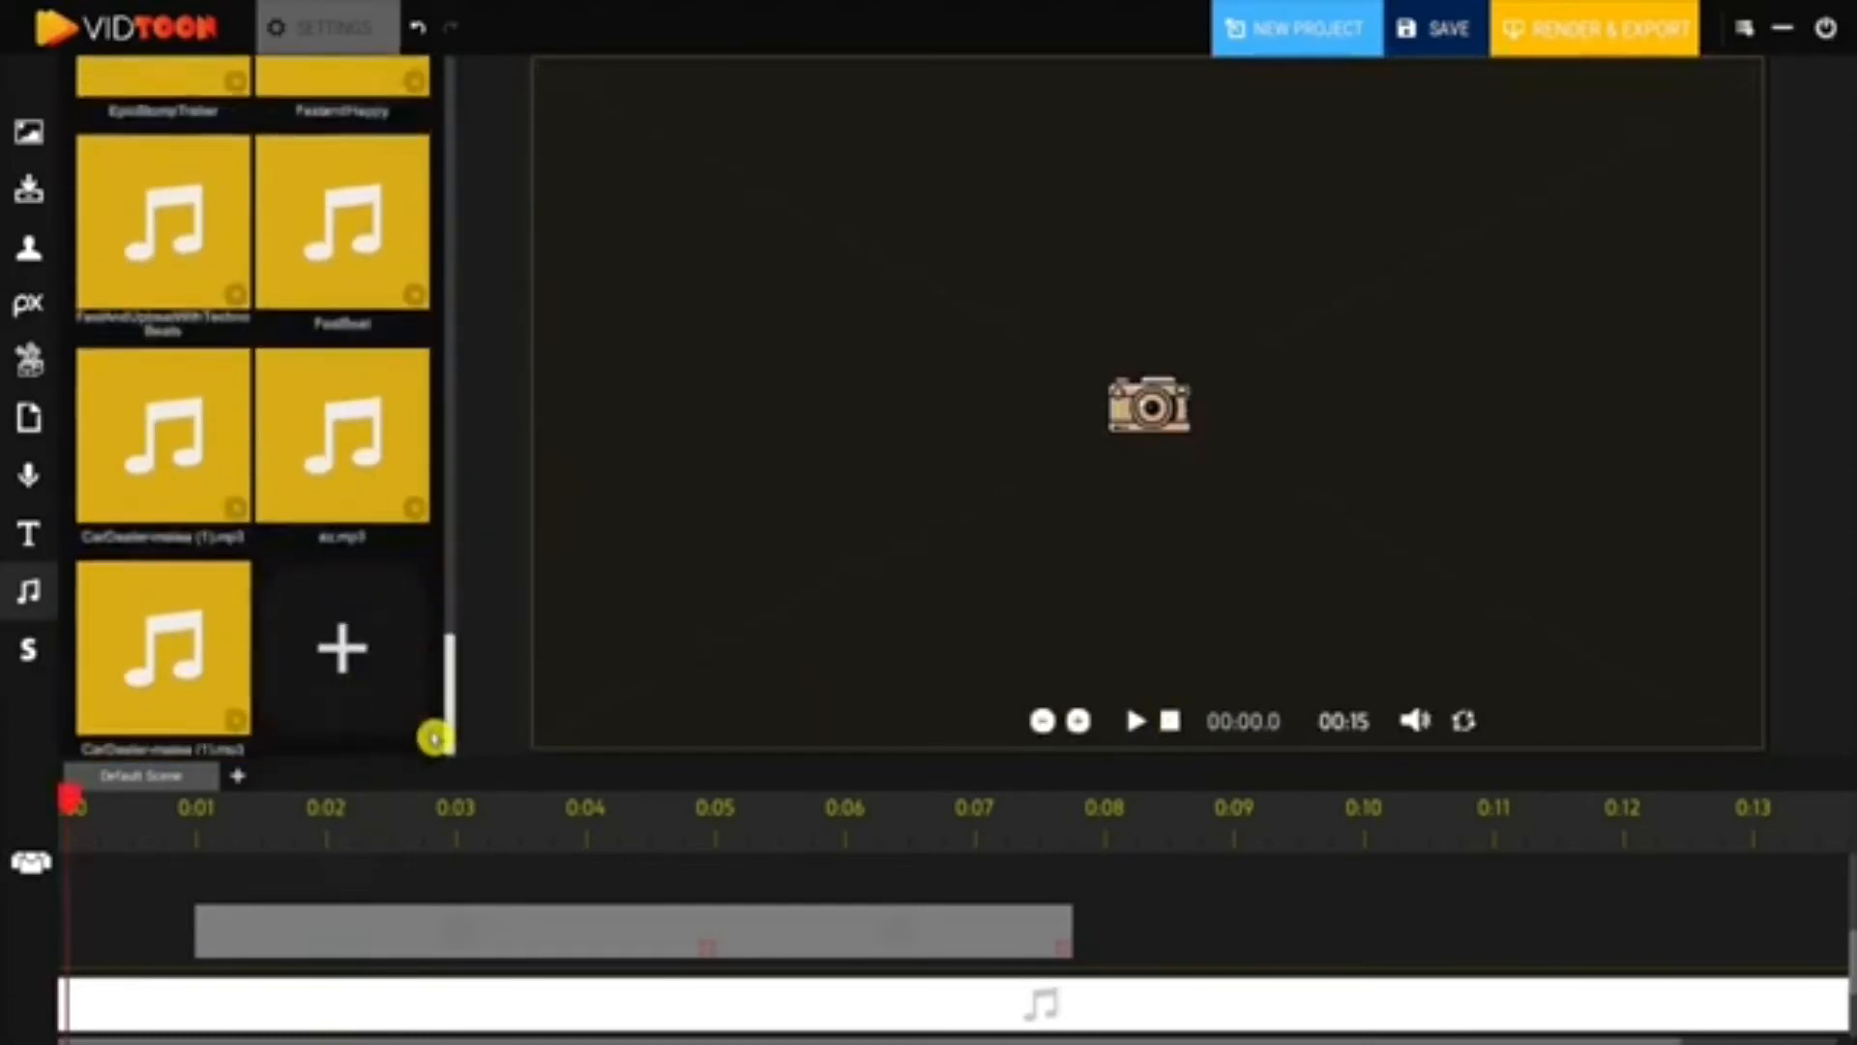
click(188, 839)
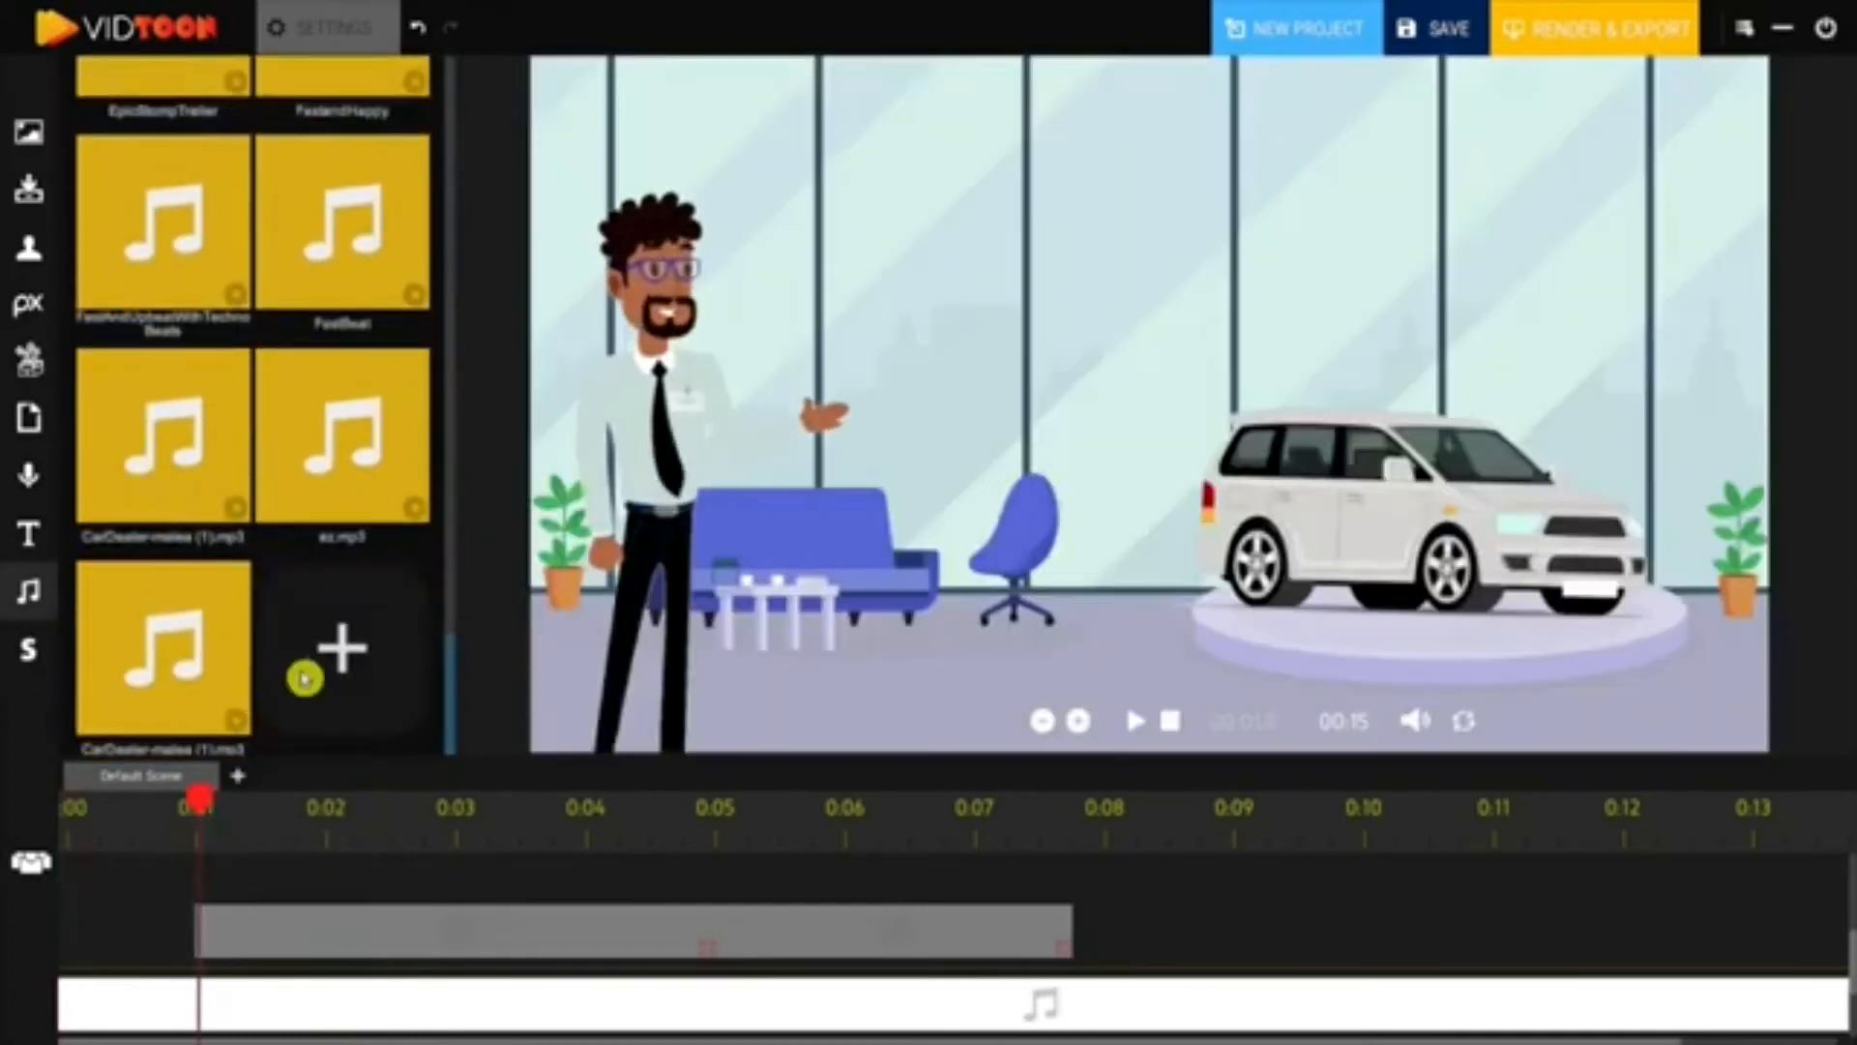
click(342, 656)
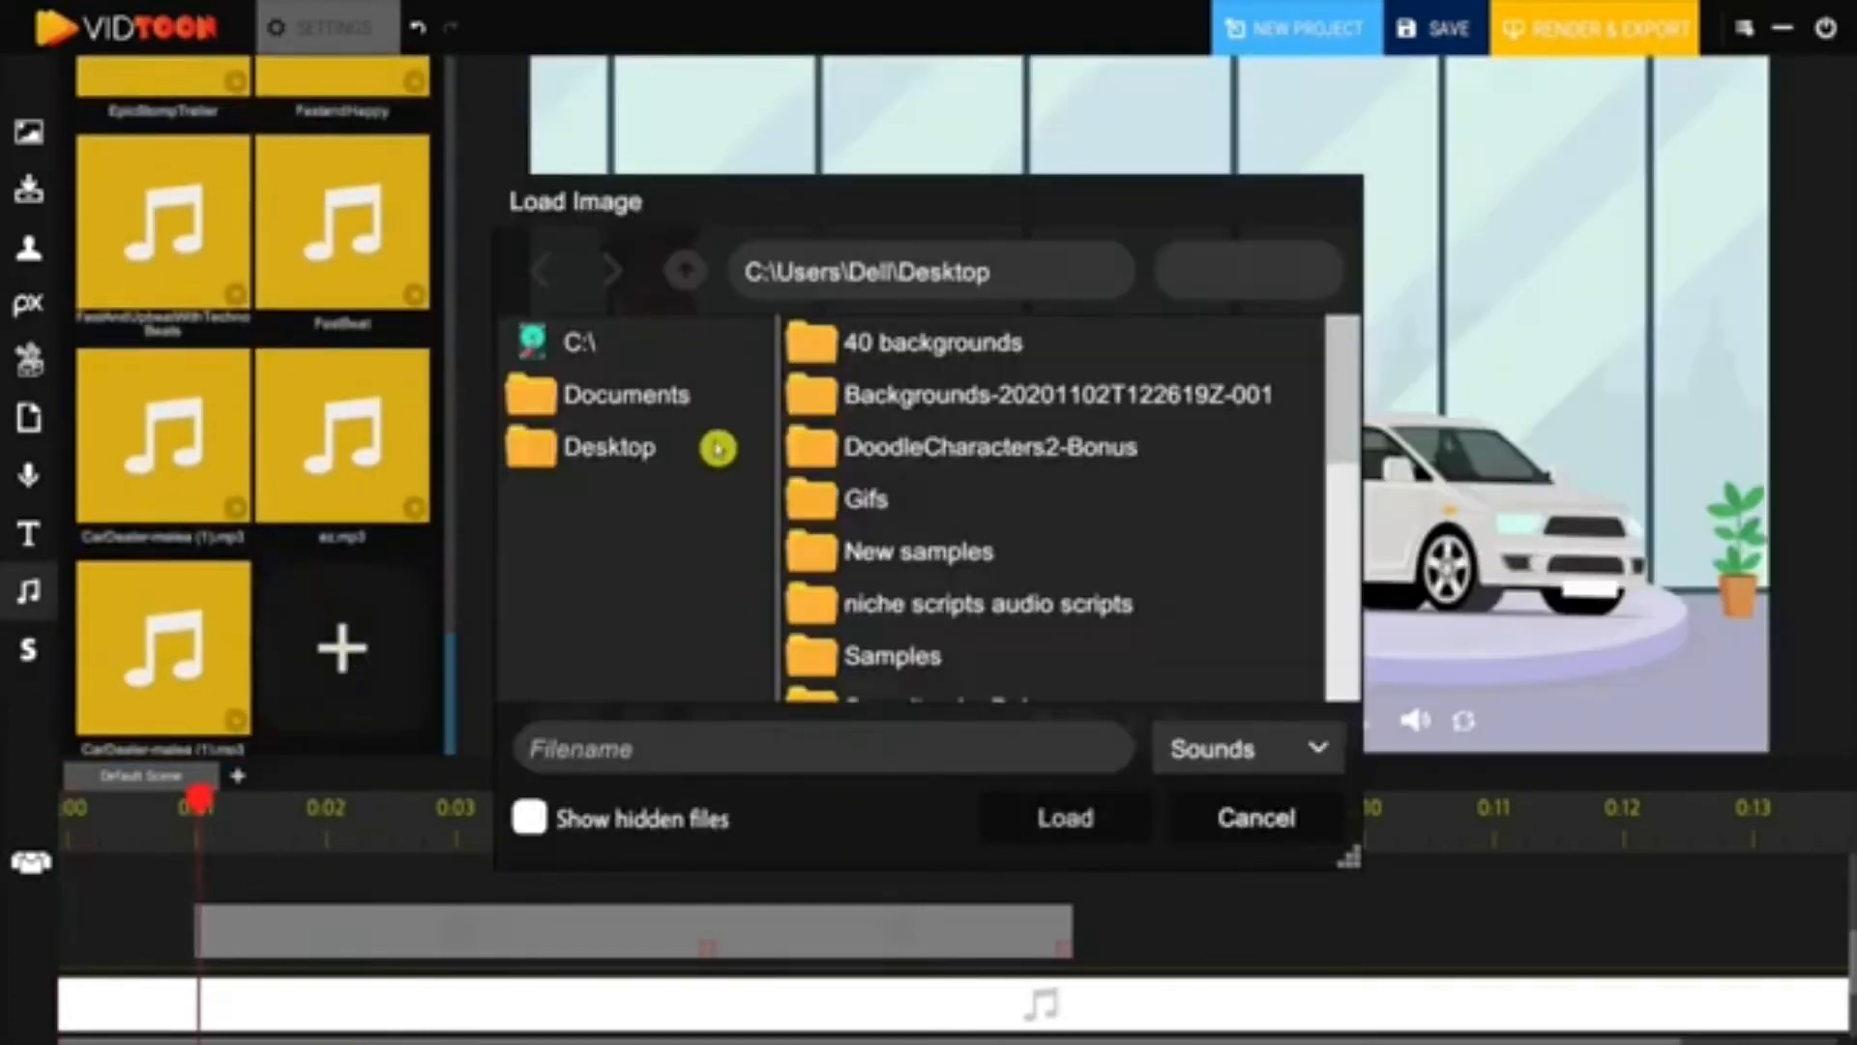
- Load CarDealer-malea (1).mp3, place it on the timeline at about 0:01, and play to check
scroll(1025, 531, down, 10)
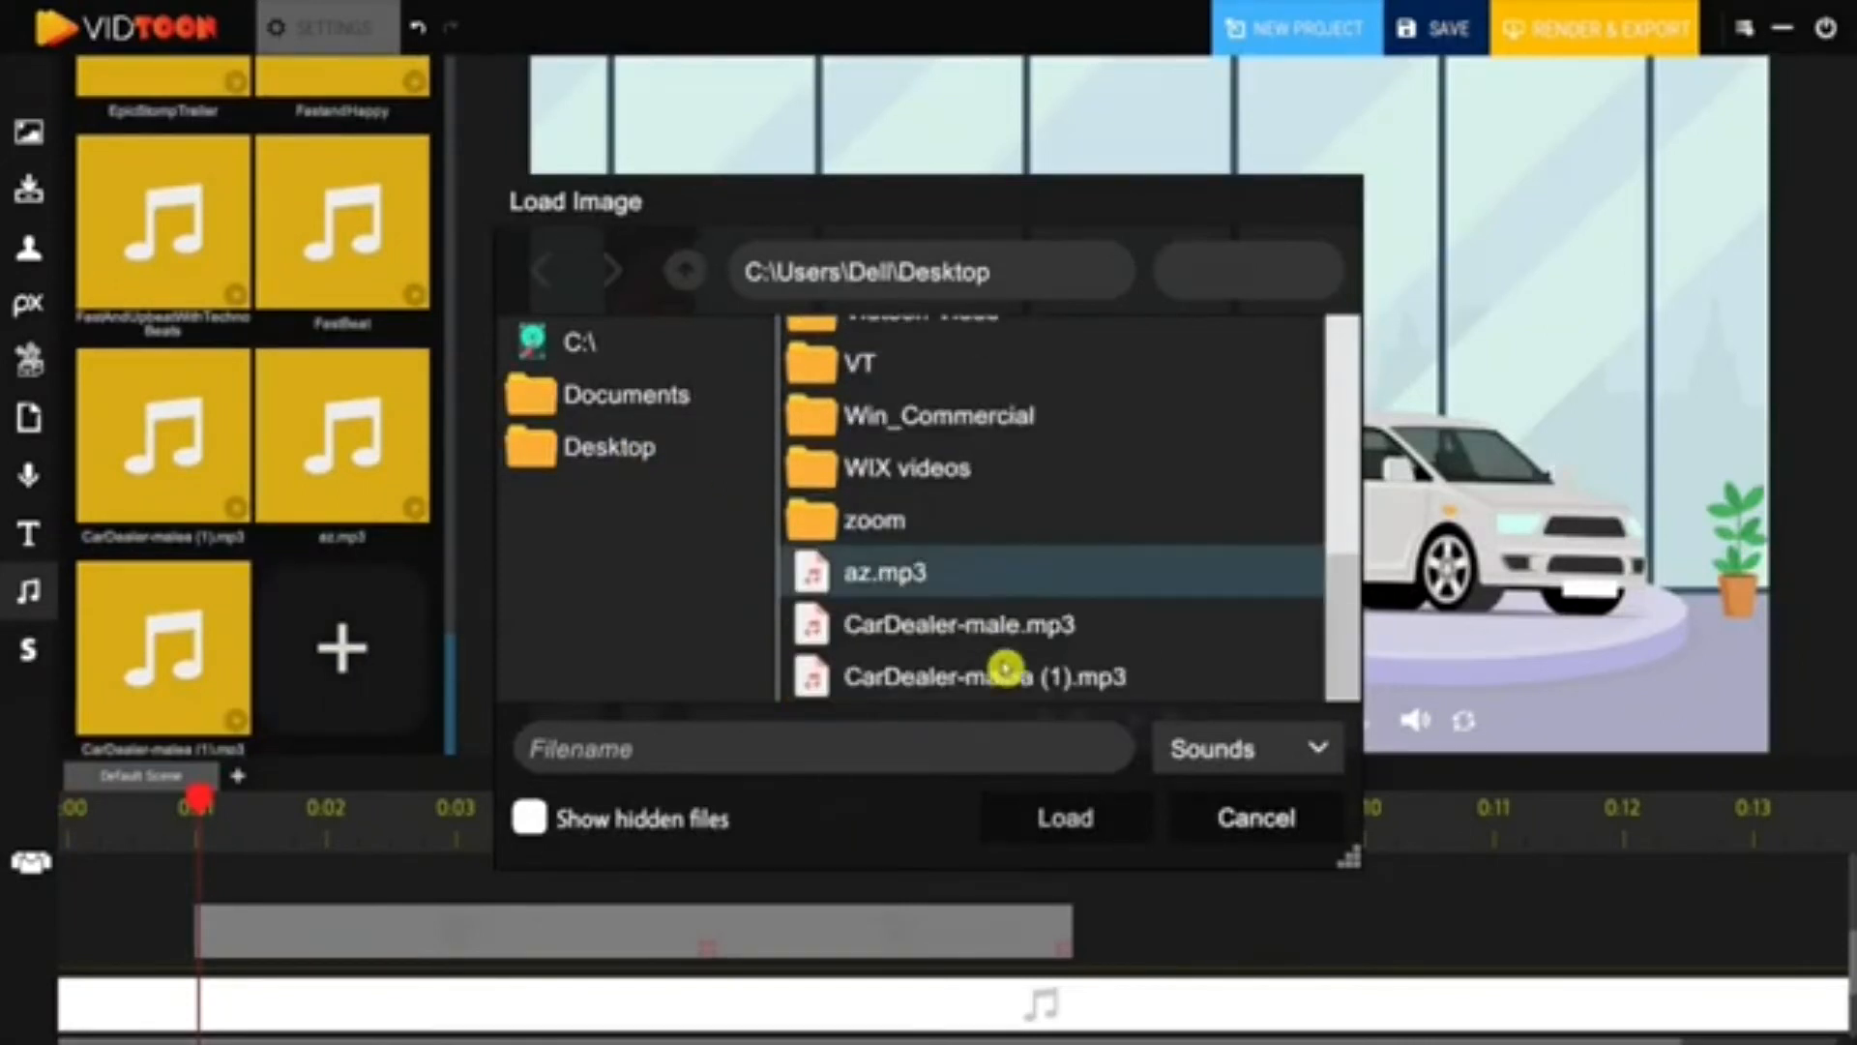
click(1012, 685)
click(1083, 803)
drag(351, 462, 303, 975)
click(372, 15)
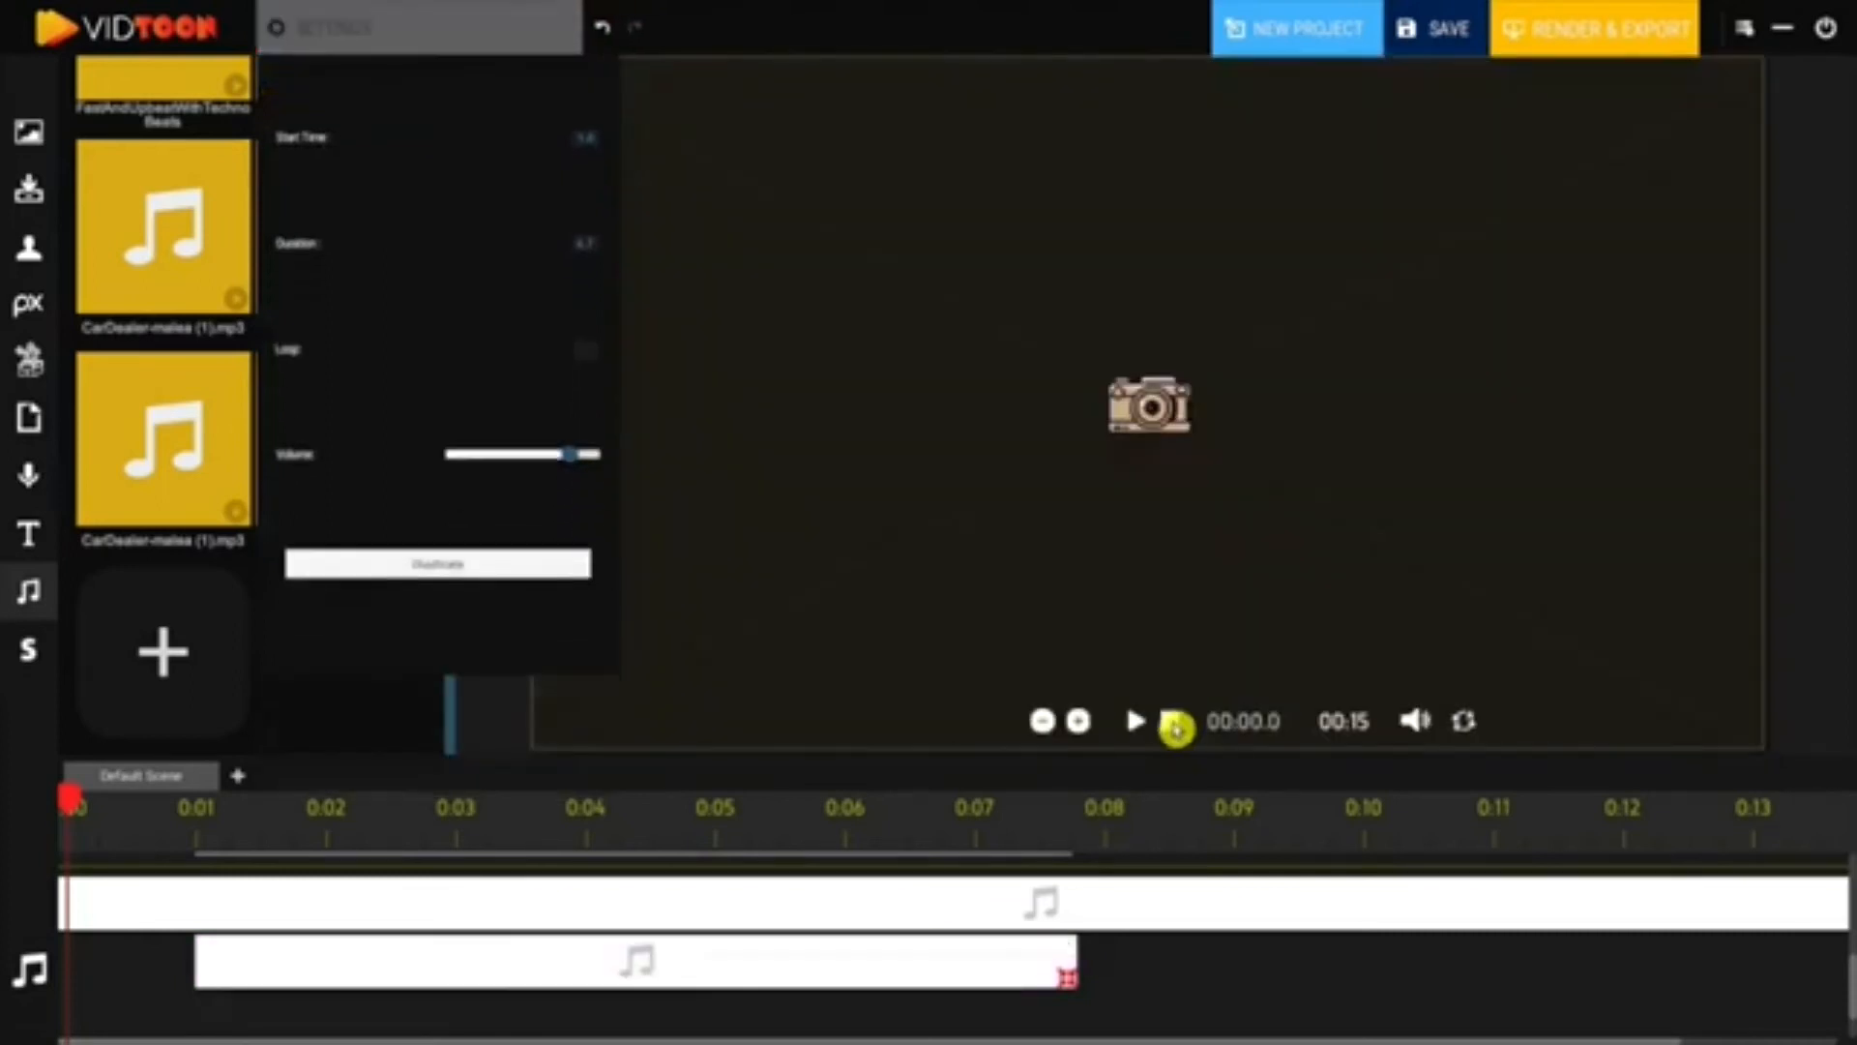
click(1137, 724)
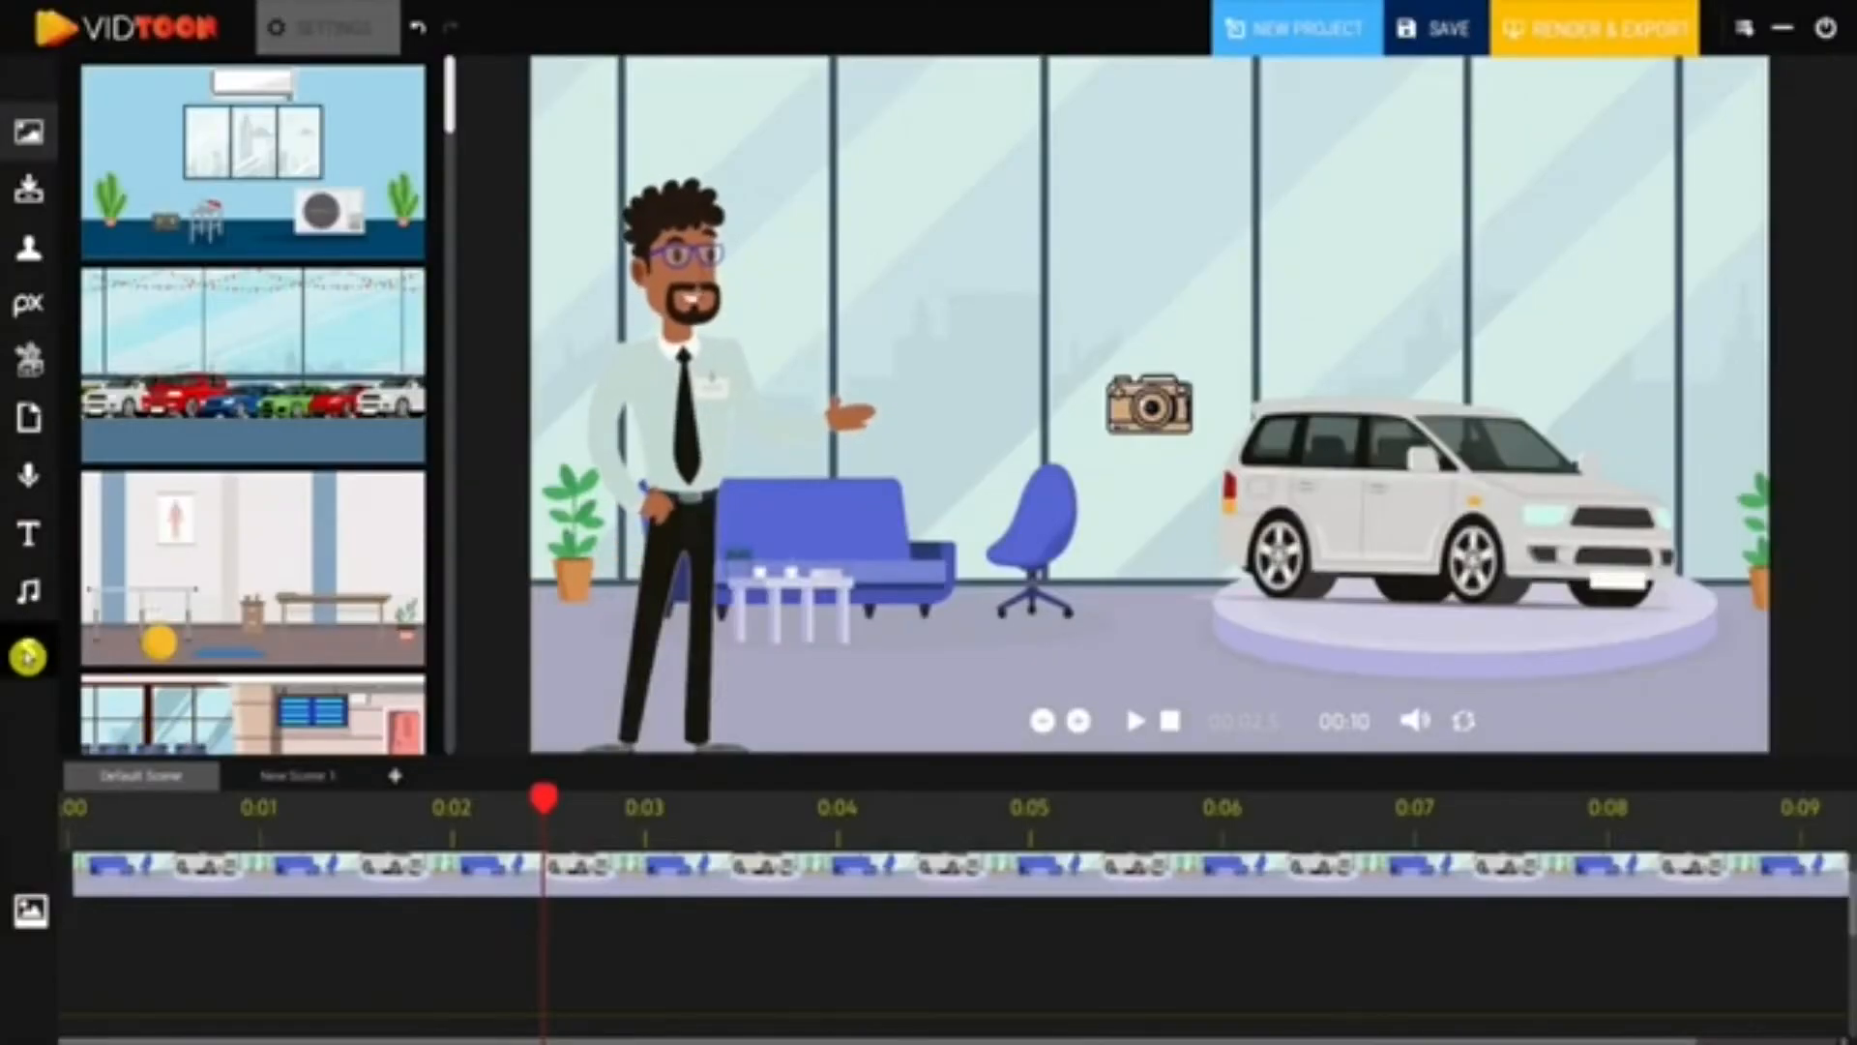
- Add a new scene from the scenes list, then return to the Default Scene
click(27, 655)
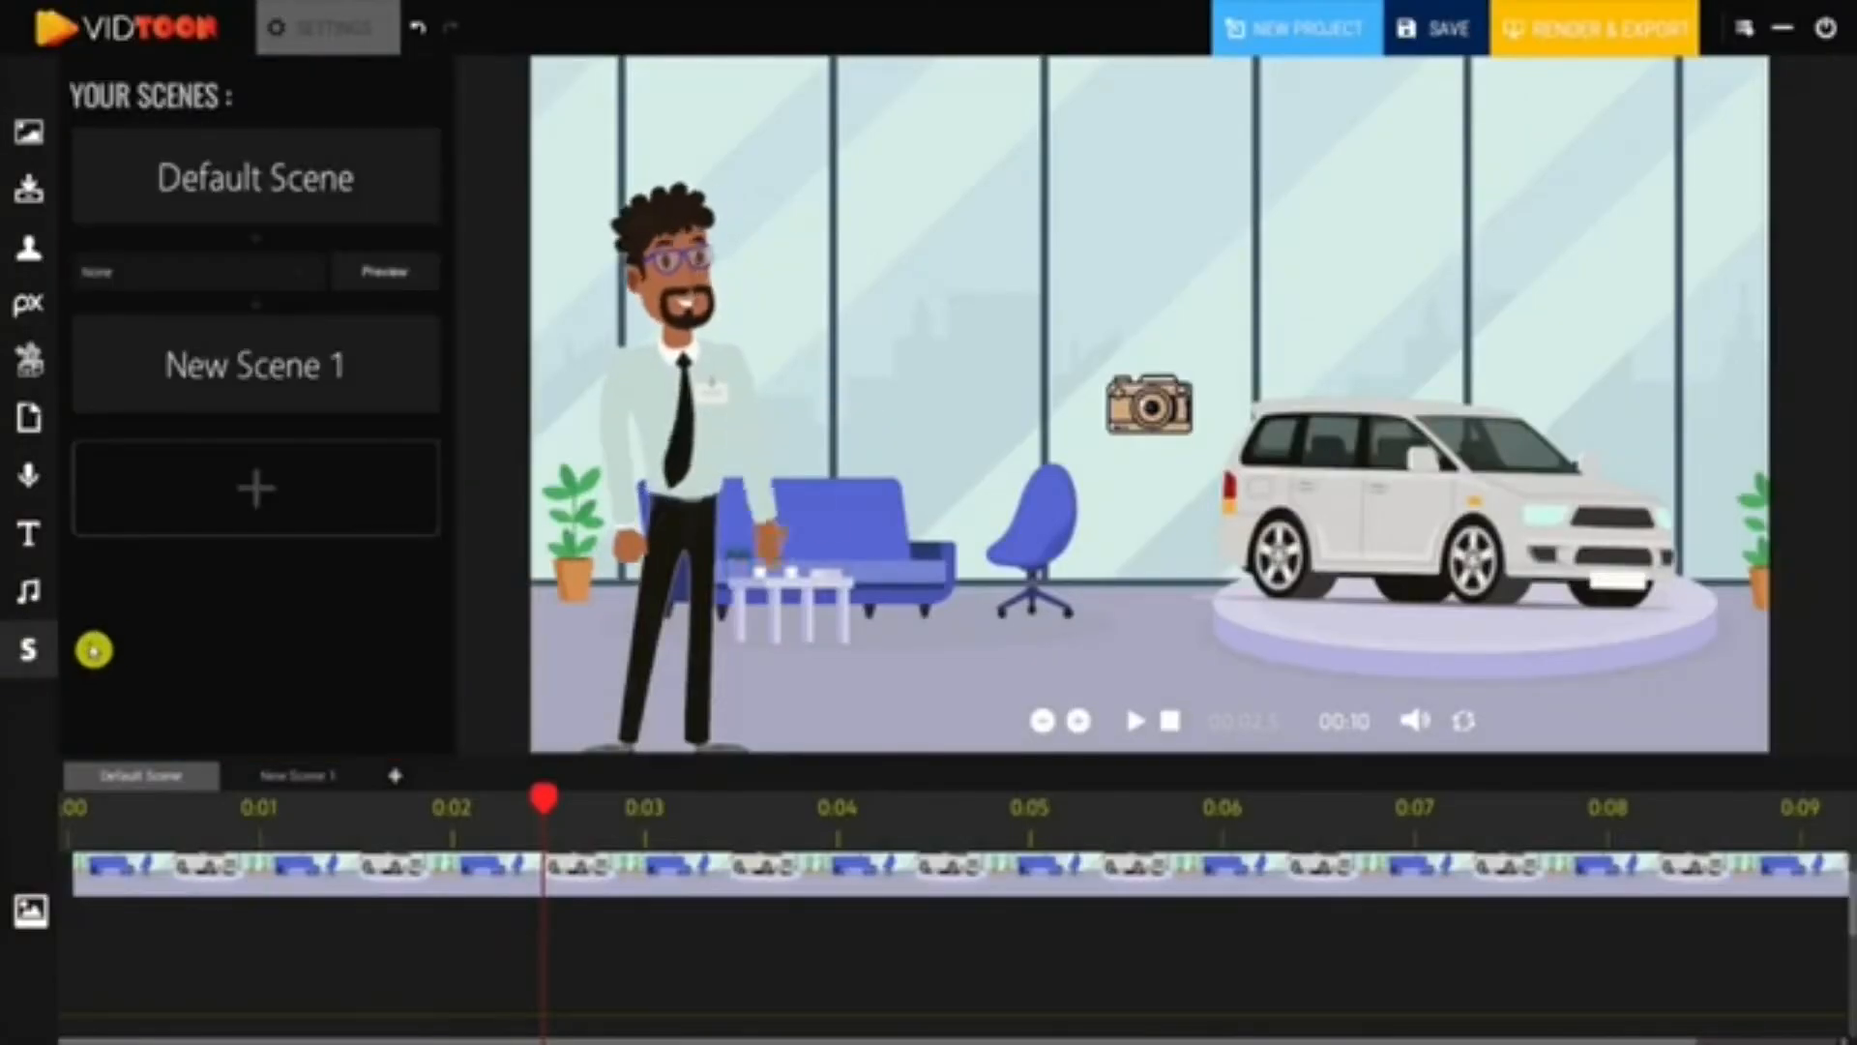
click(259, 487)
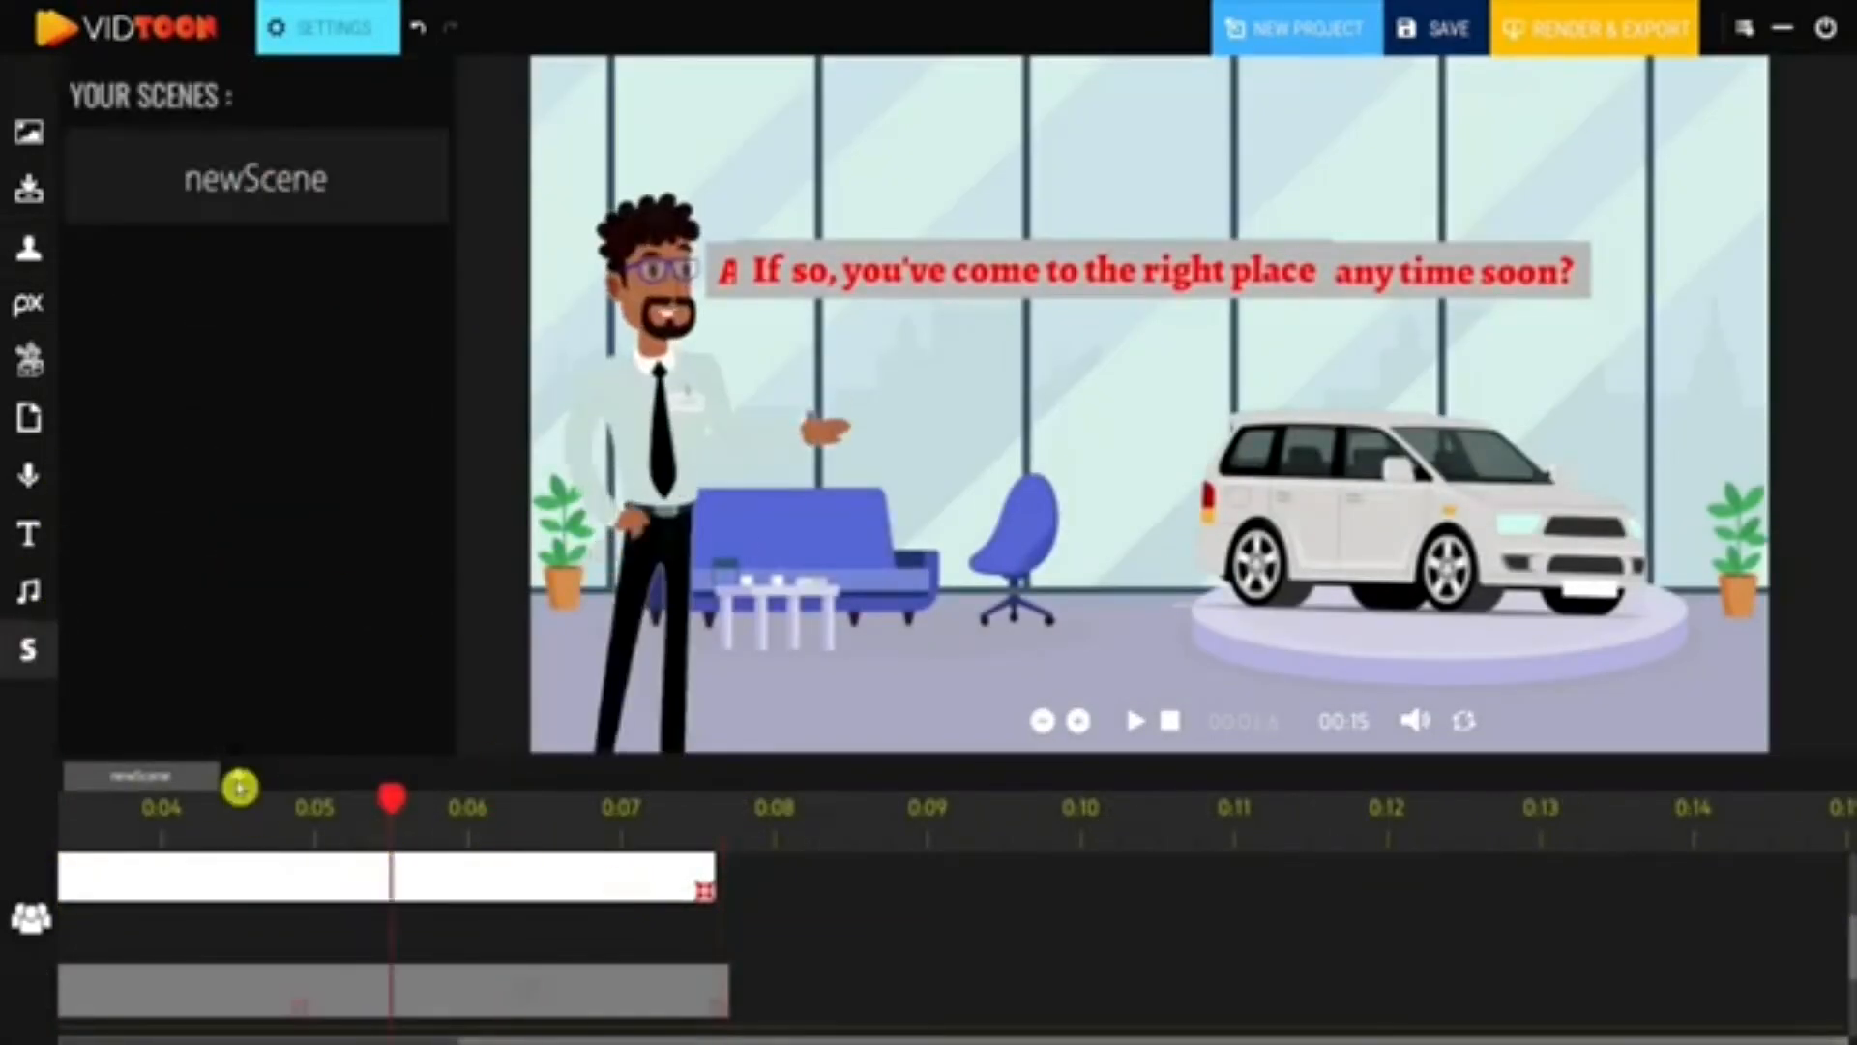
click(240, 785)
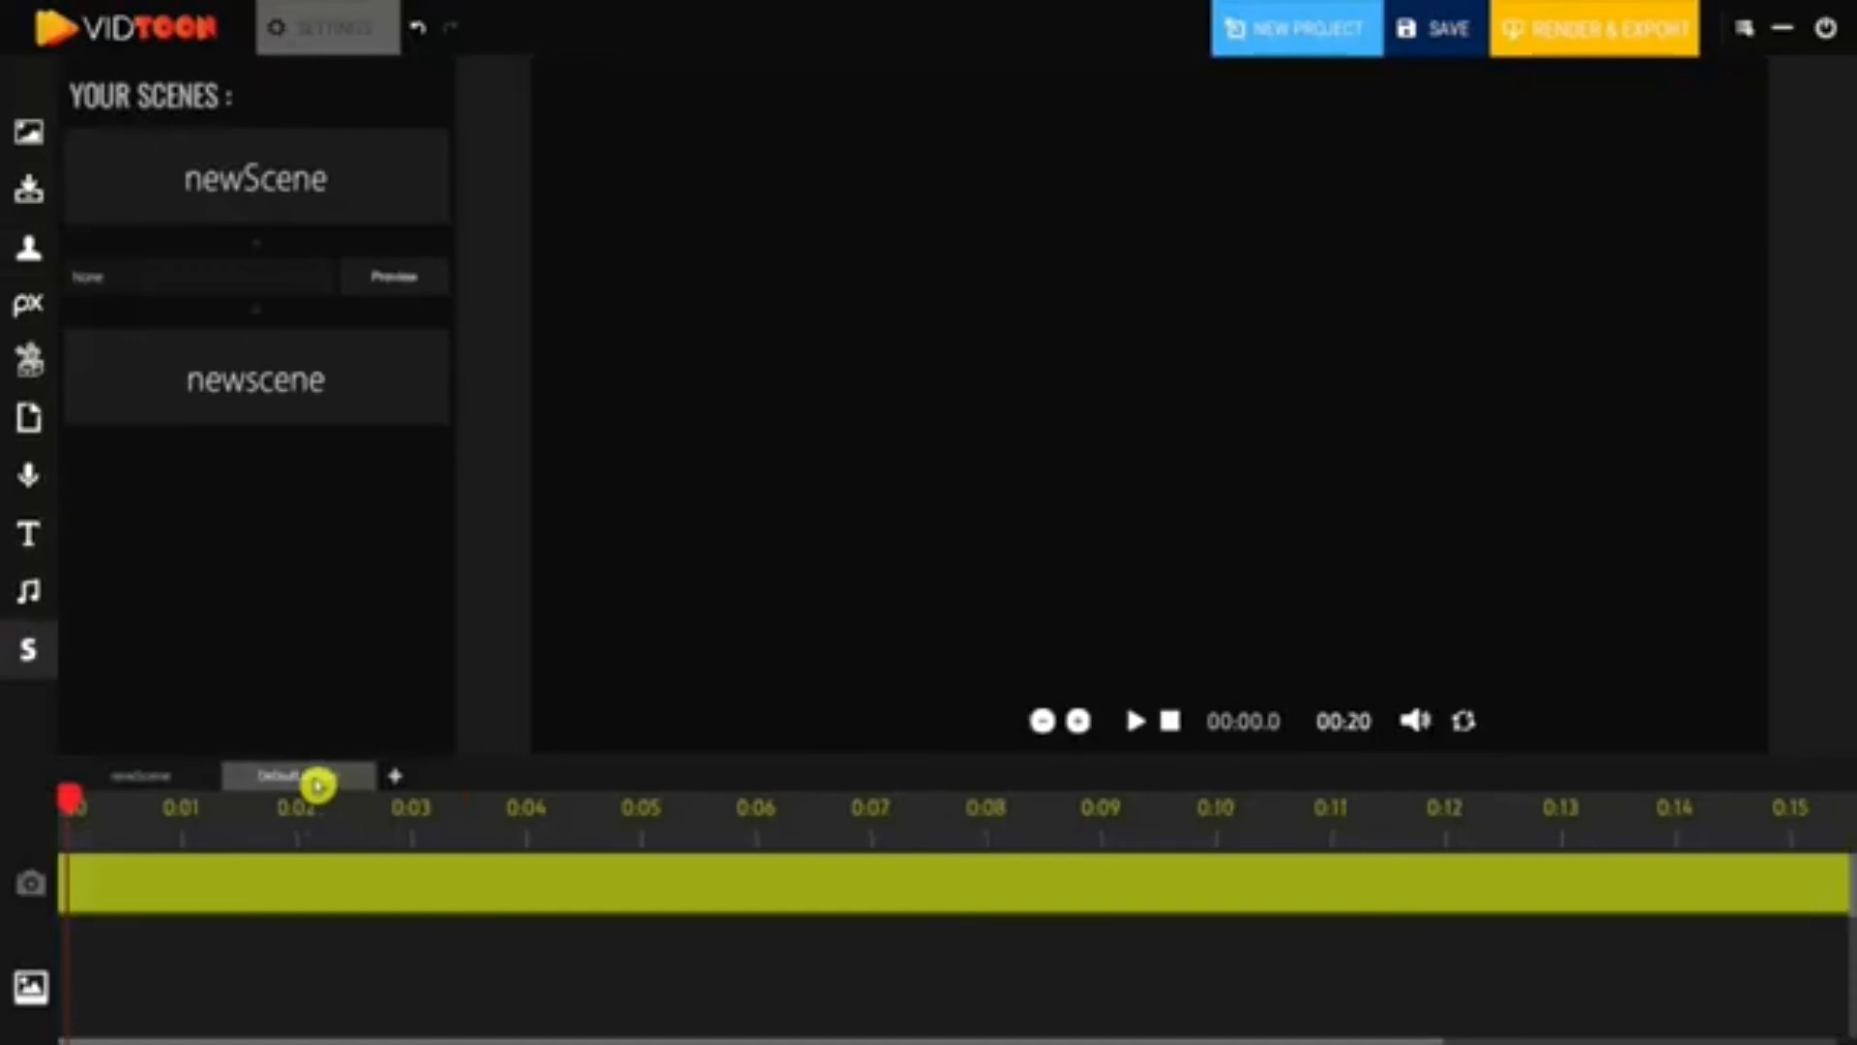
- Place the showroom background in the Default Scene and resize it
click(33, 133)
drag(141, 361, 658, 150)
drag(802, 227, 791, 190)
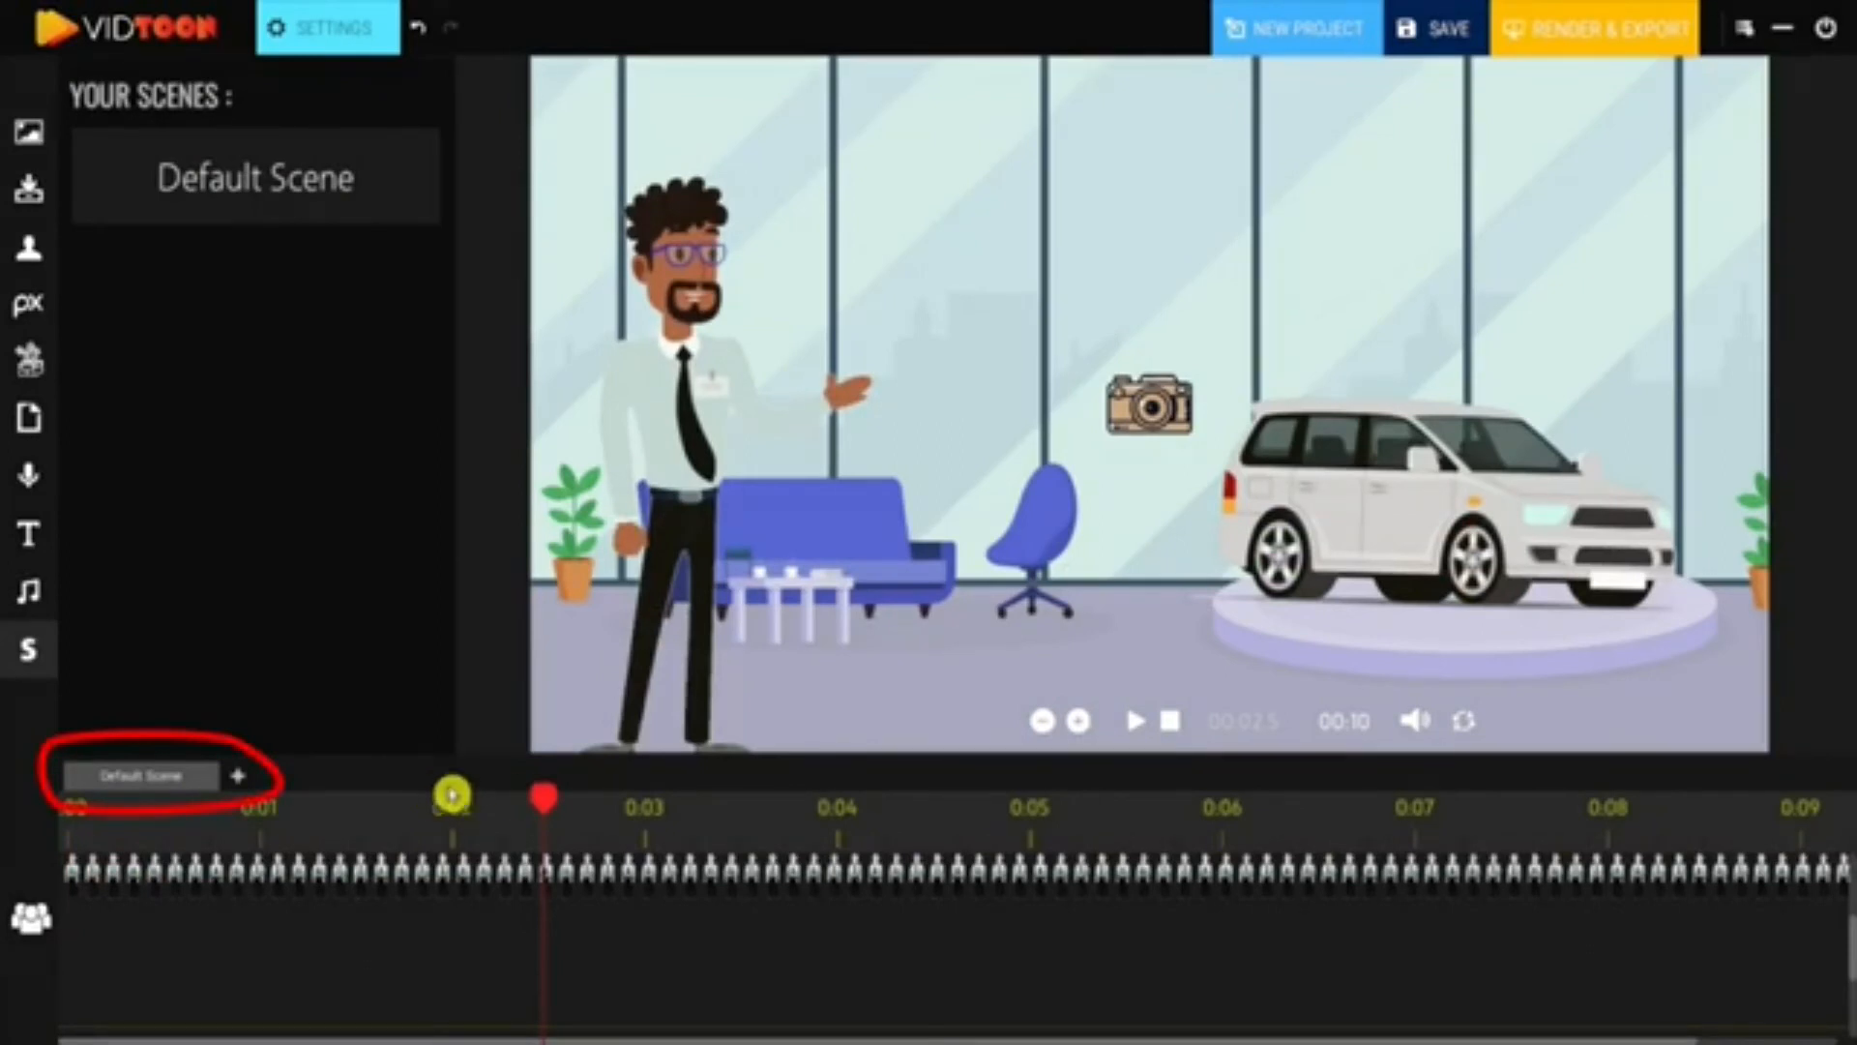
- Add two more blank scenes and switch to the first new scene
click(241, 777)
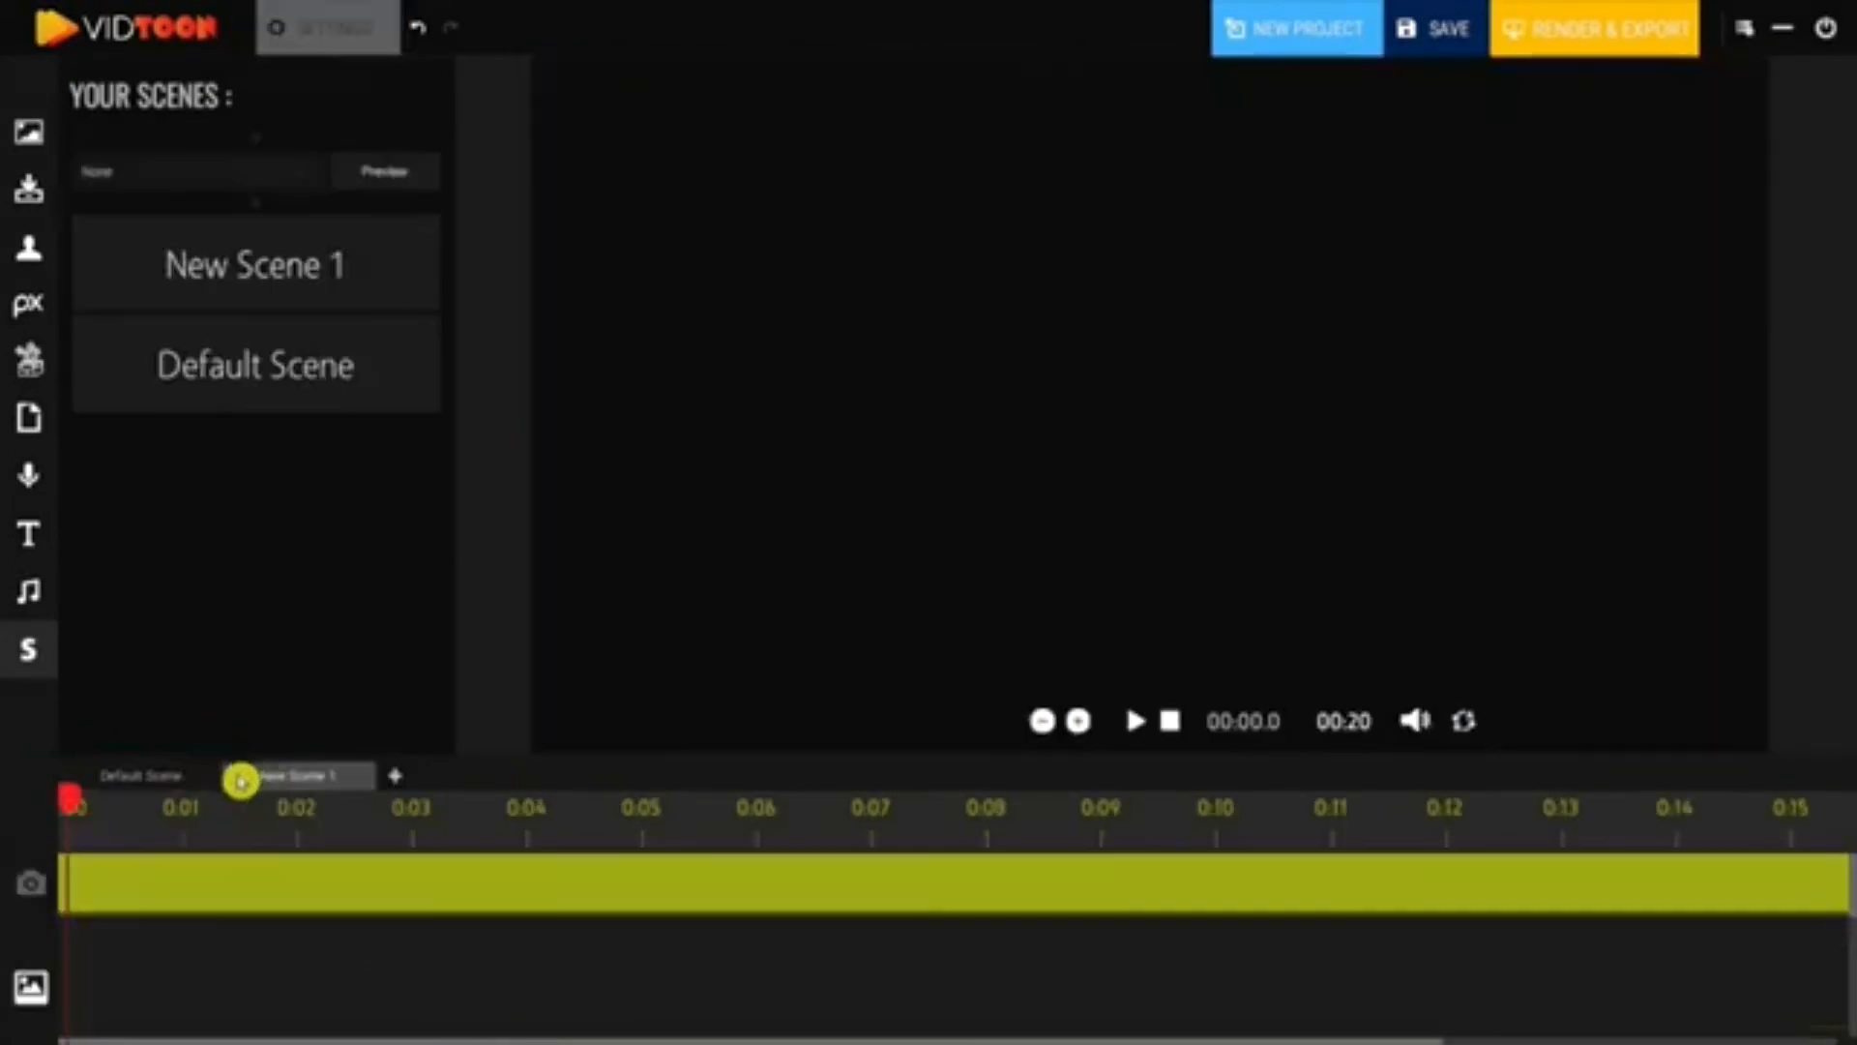
click(402, 783)
click(318, 784)
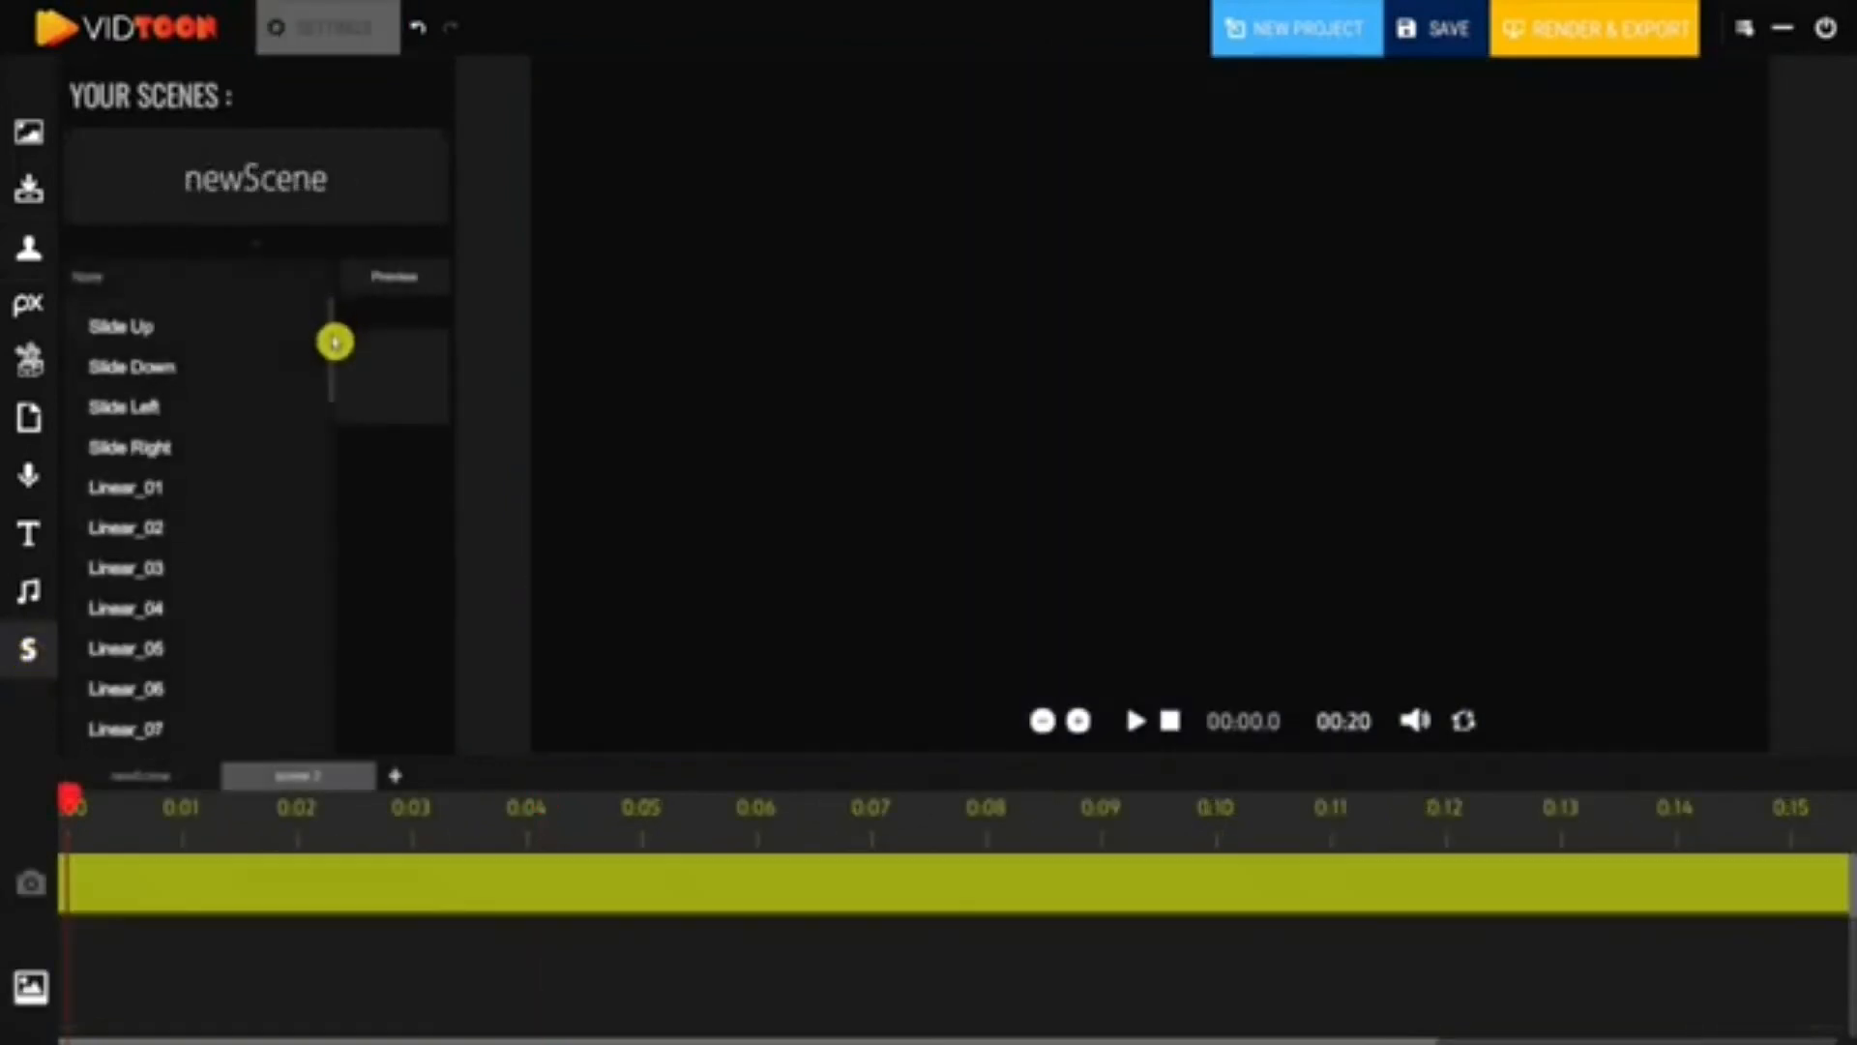
- Try out the Circle_04 and Circle_06 transitions between the two scenes
scroll(333, 368, down, 5)
drag(334, 368, 323, 548)
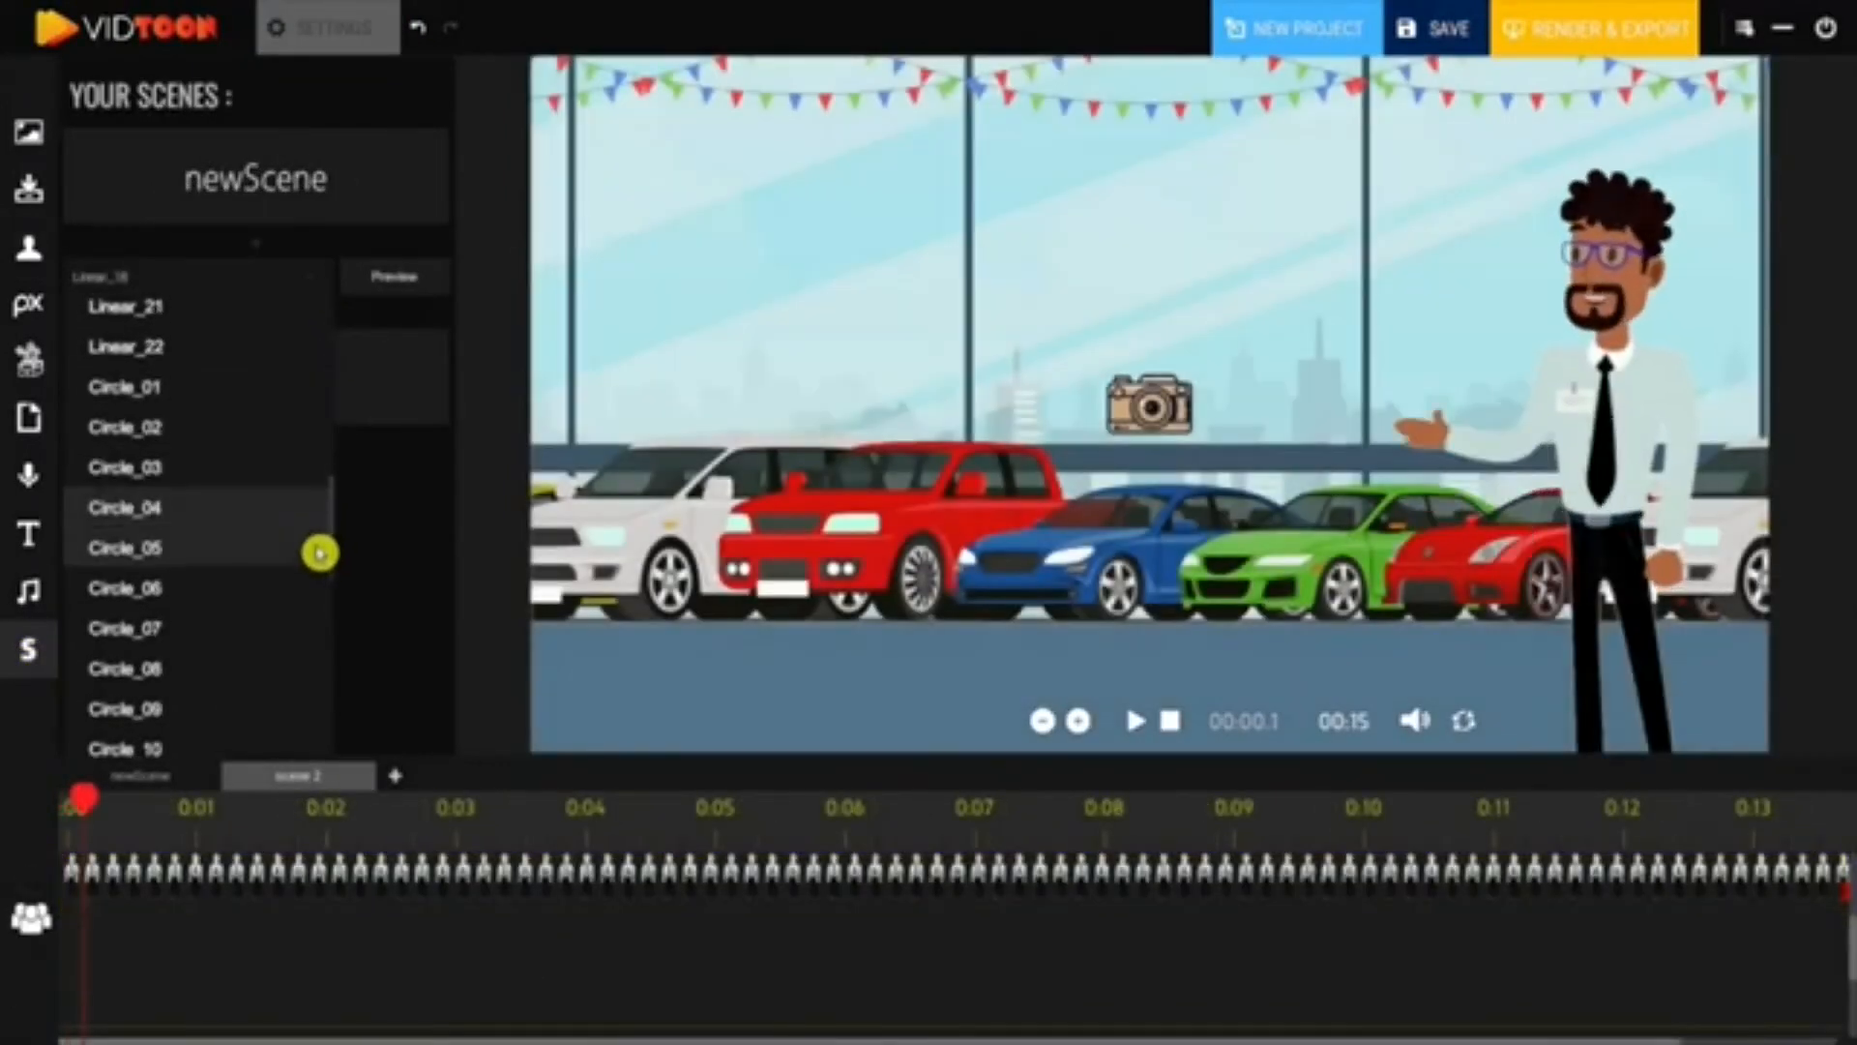
click(183, 493)
click(392, 279)
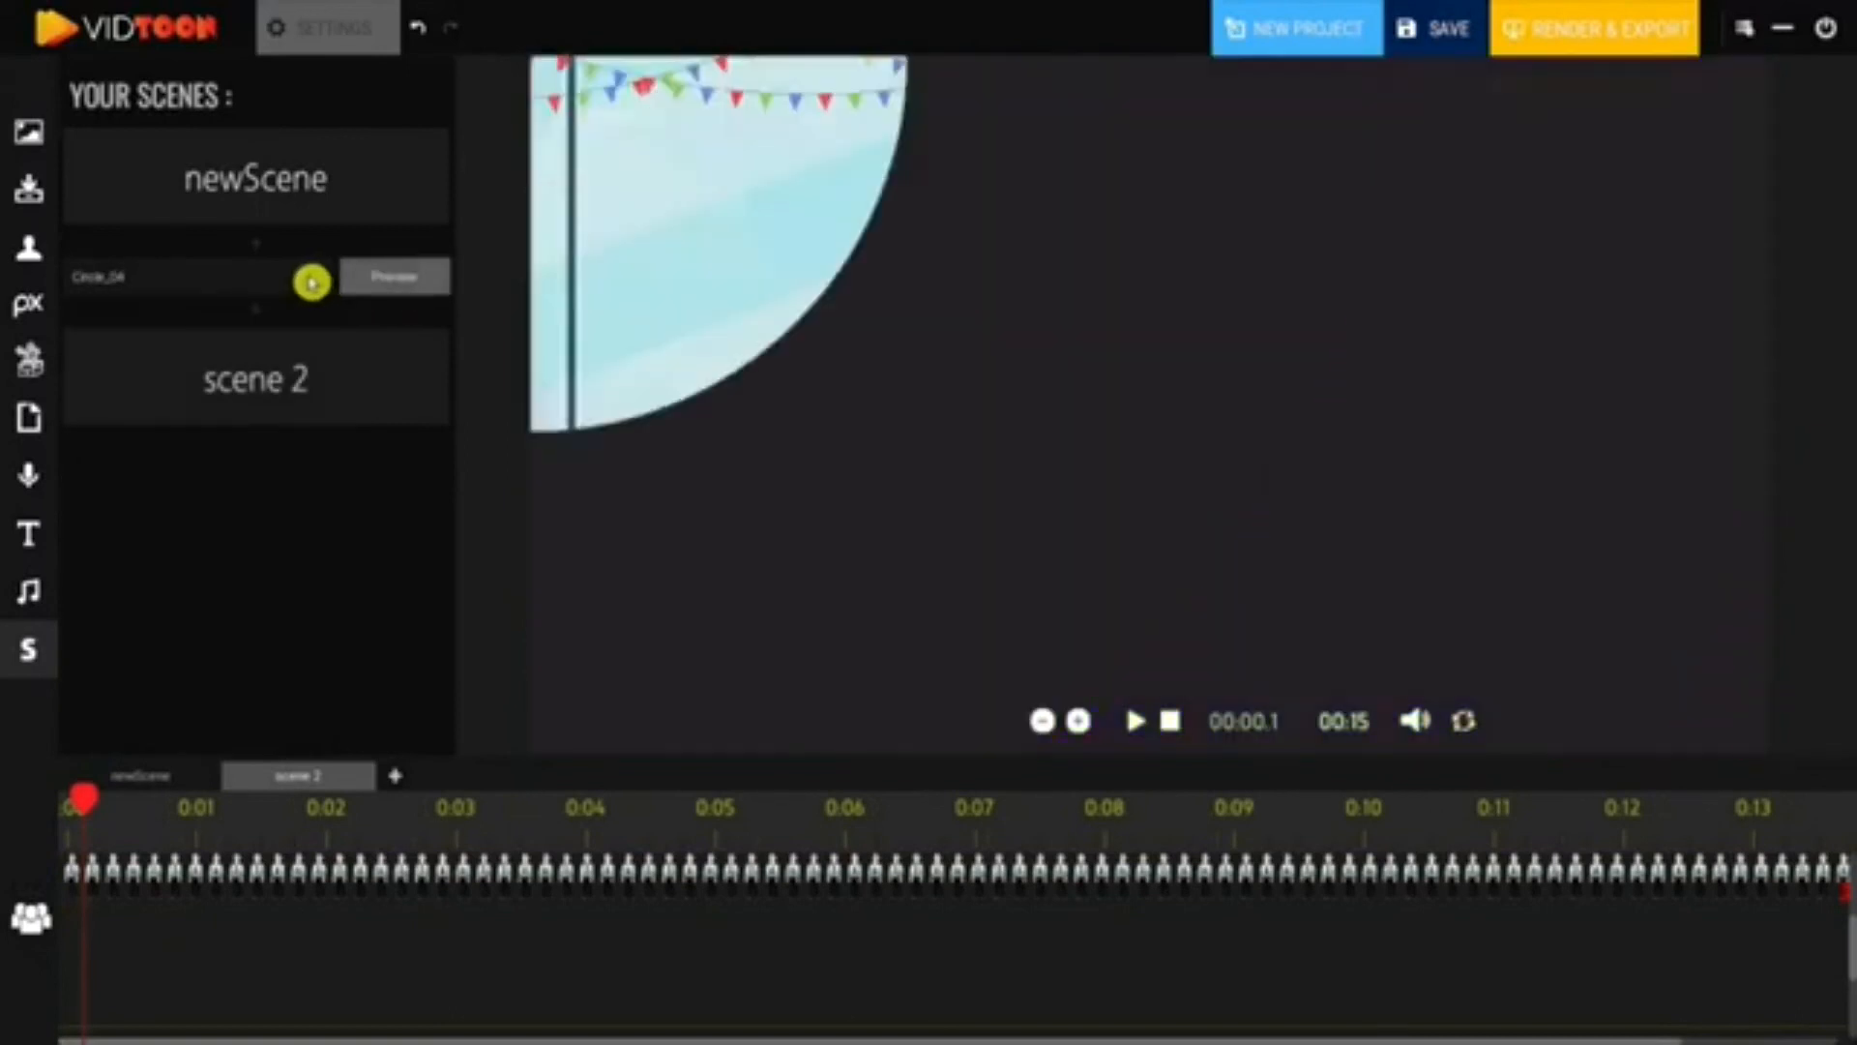
click(311, 281)
scroll(207, 548, down, 3)
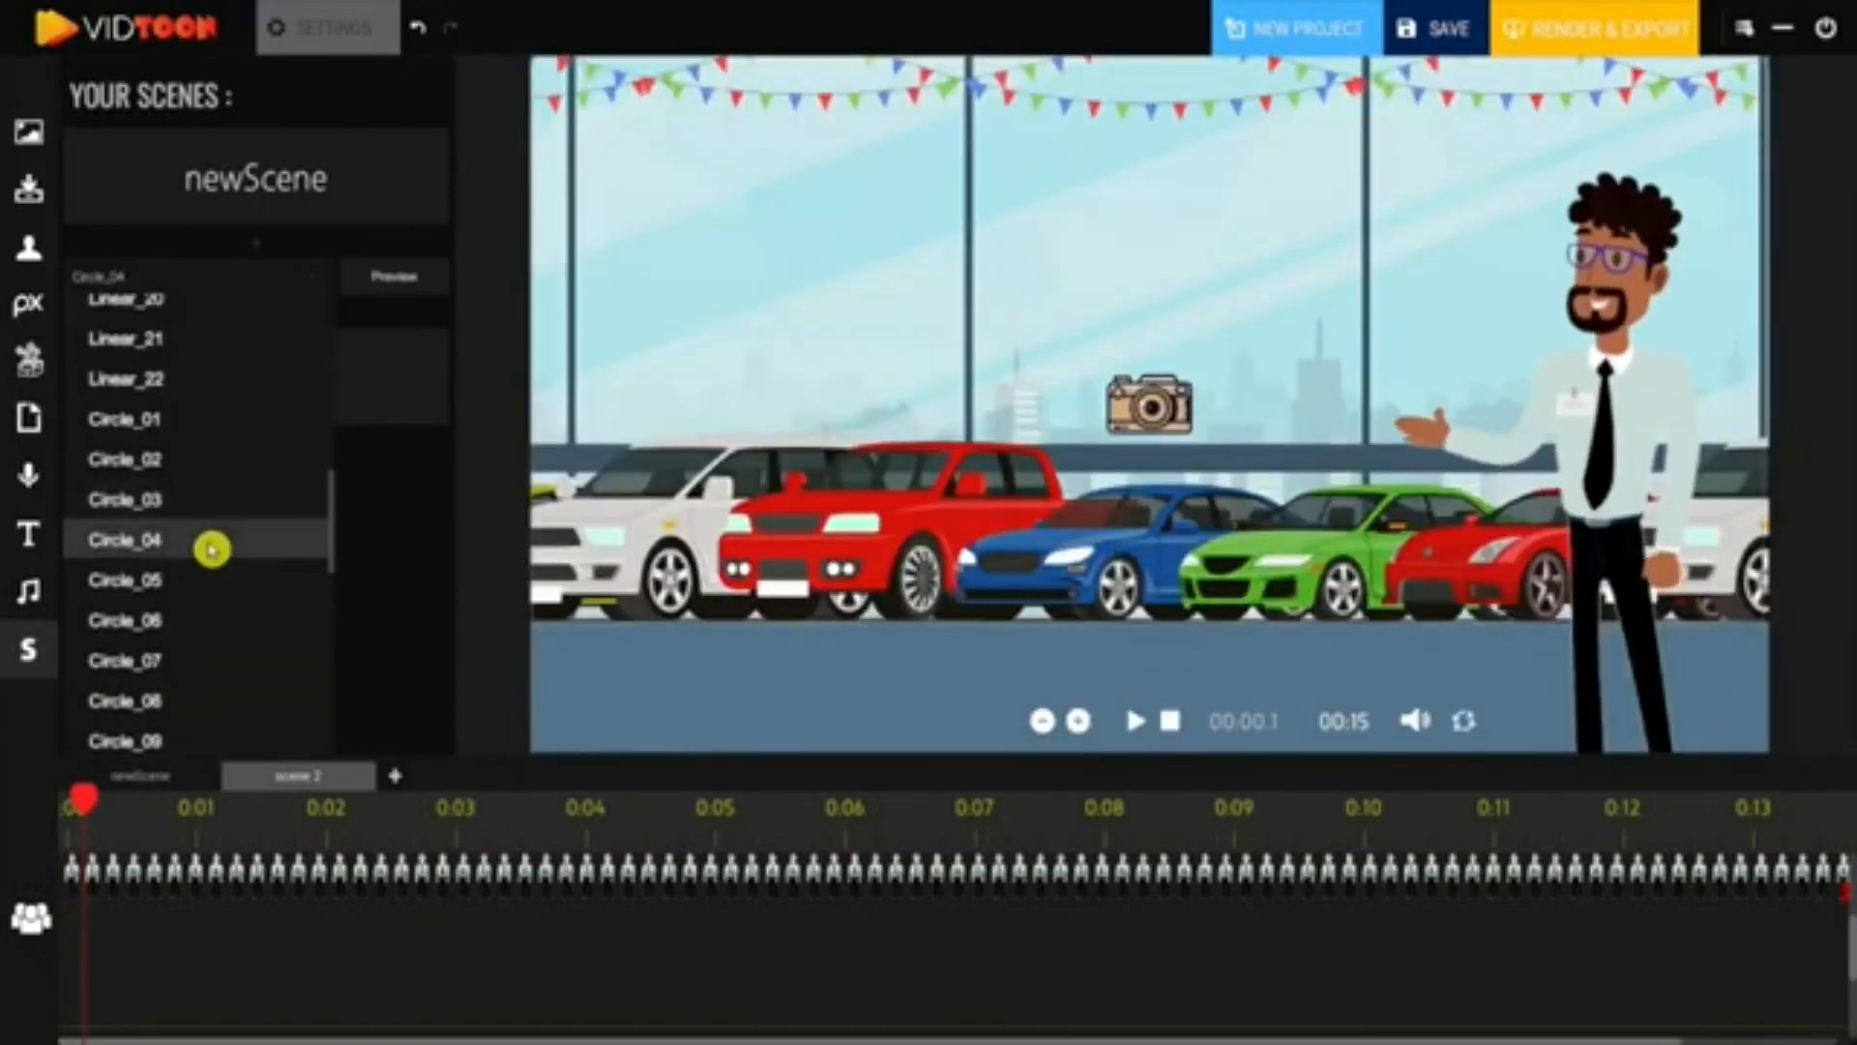
click(161, 538)
click(399, 296)
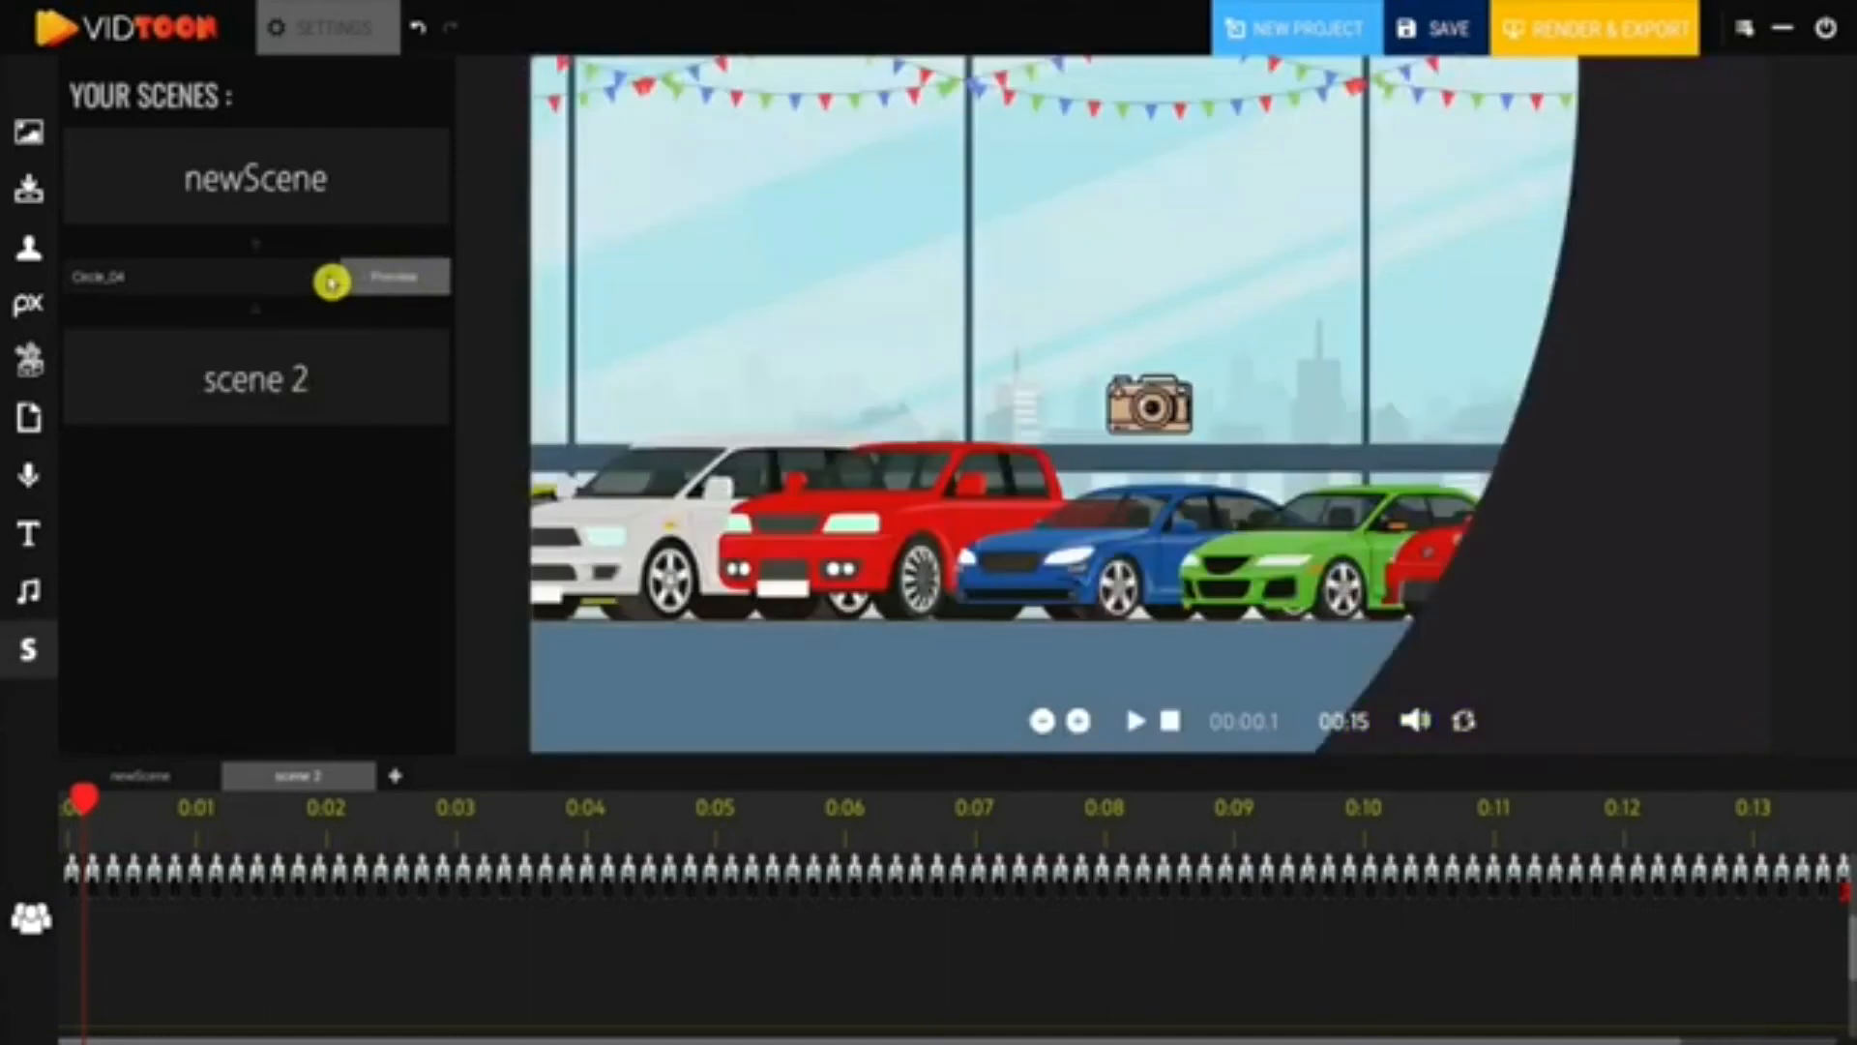
click(323, 280)
click(166, 538)
click(414, 277)
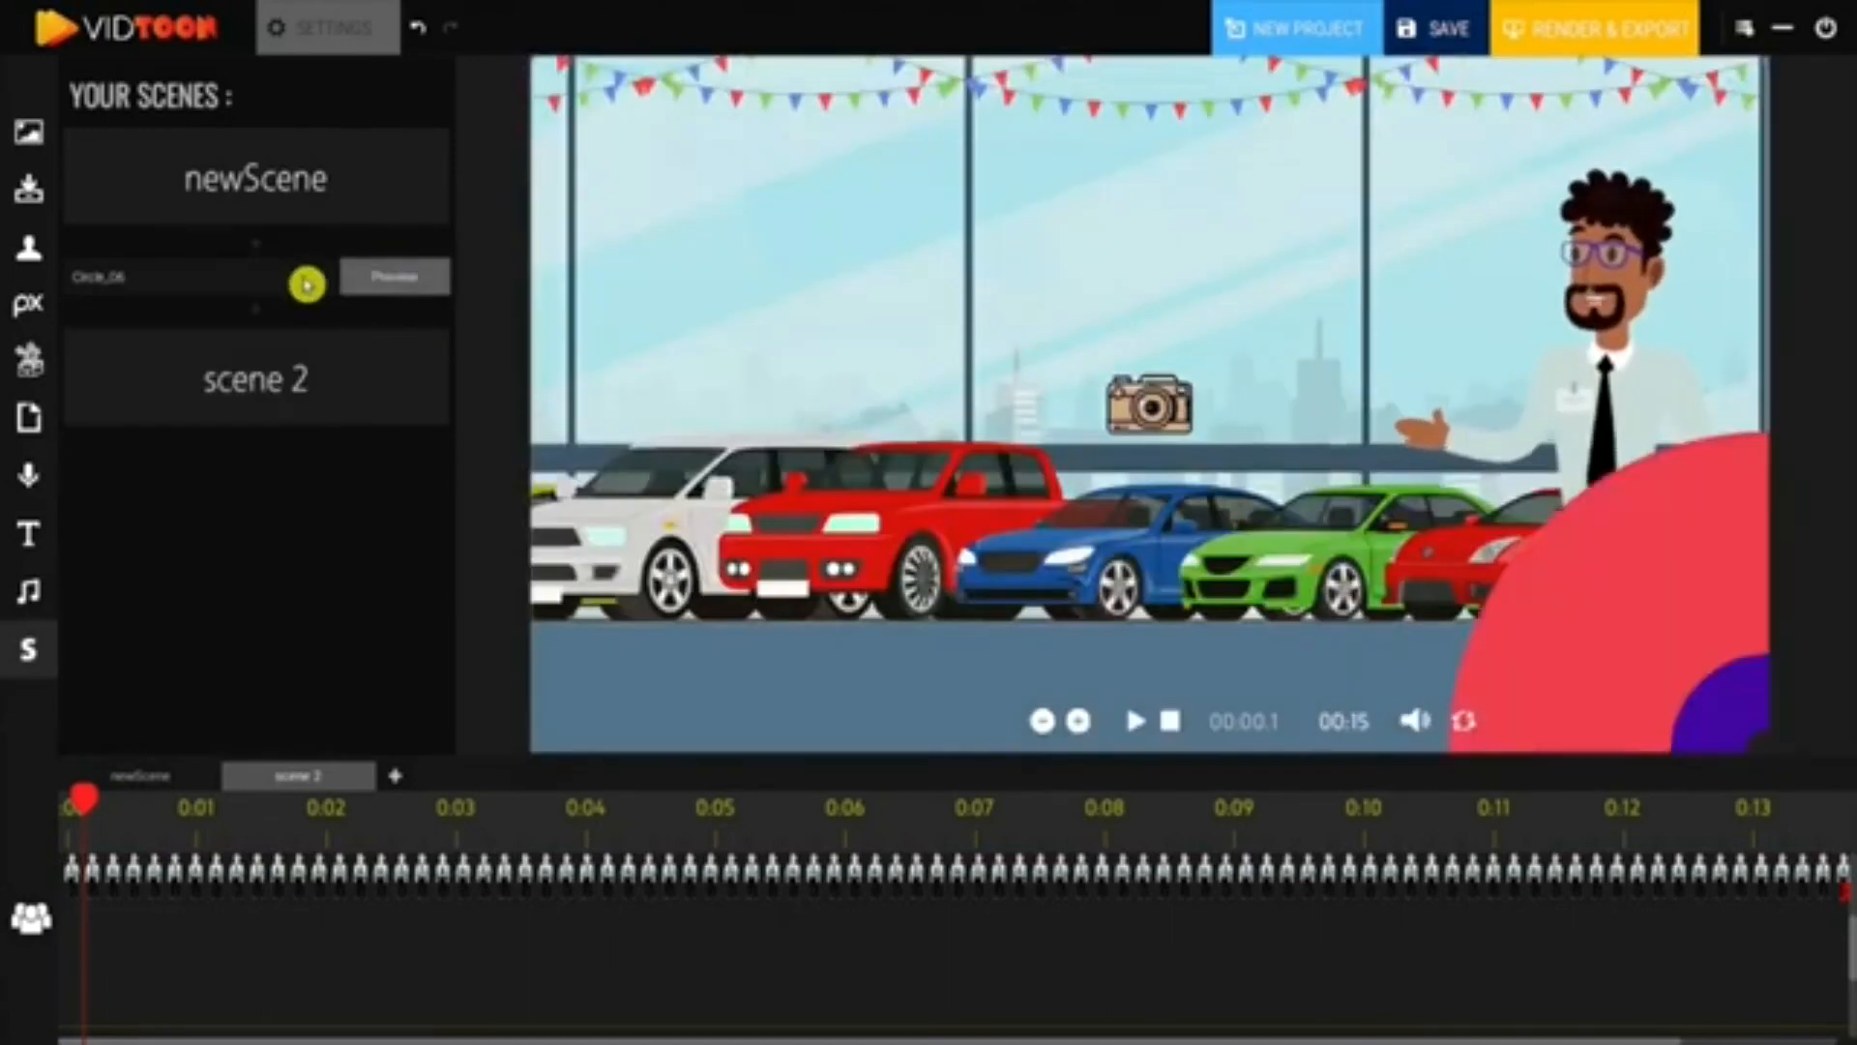
click(307, 277)
scroll(166, 609, down, 10)
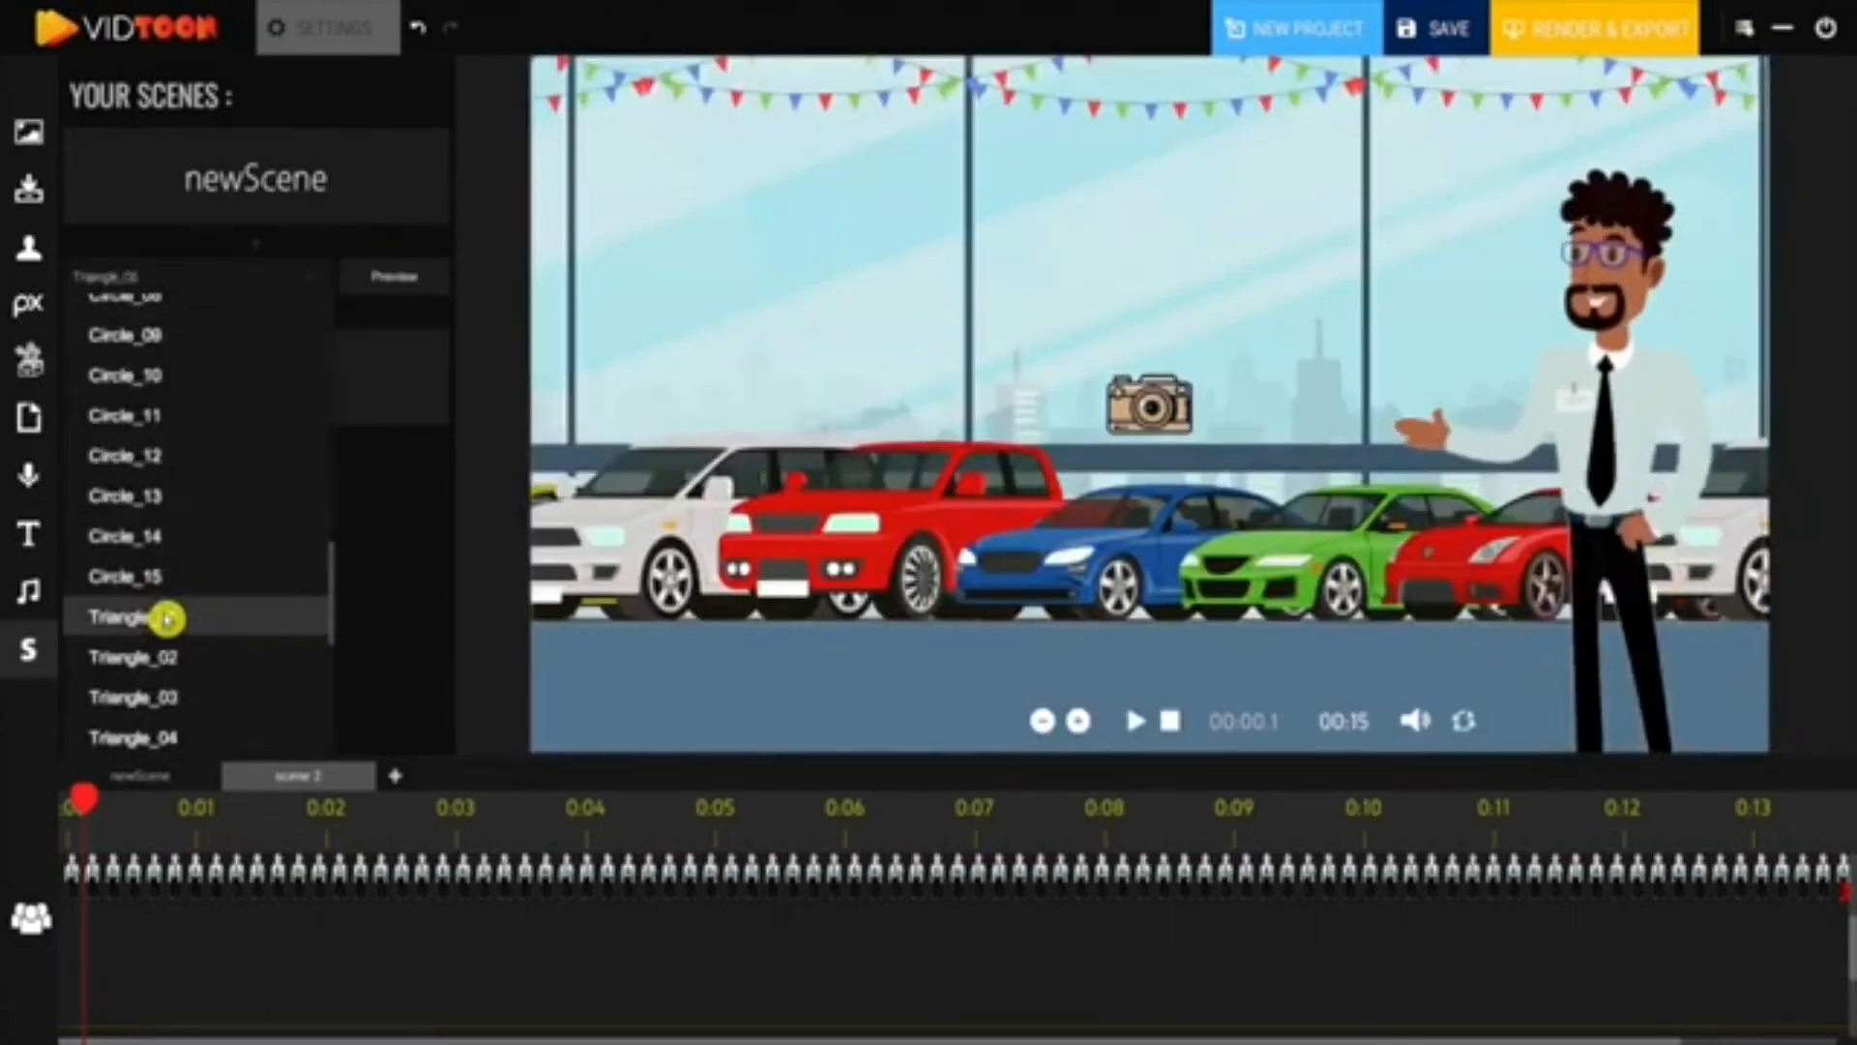
click(387, 282)
- Try out the Diagonal Squares, Hexagon, Circles and Swirl transitions
click(311, 279)
scroll(201, 434, down, 5)
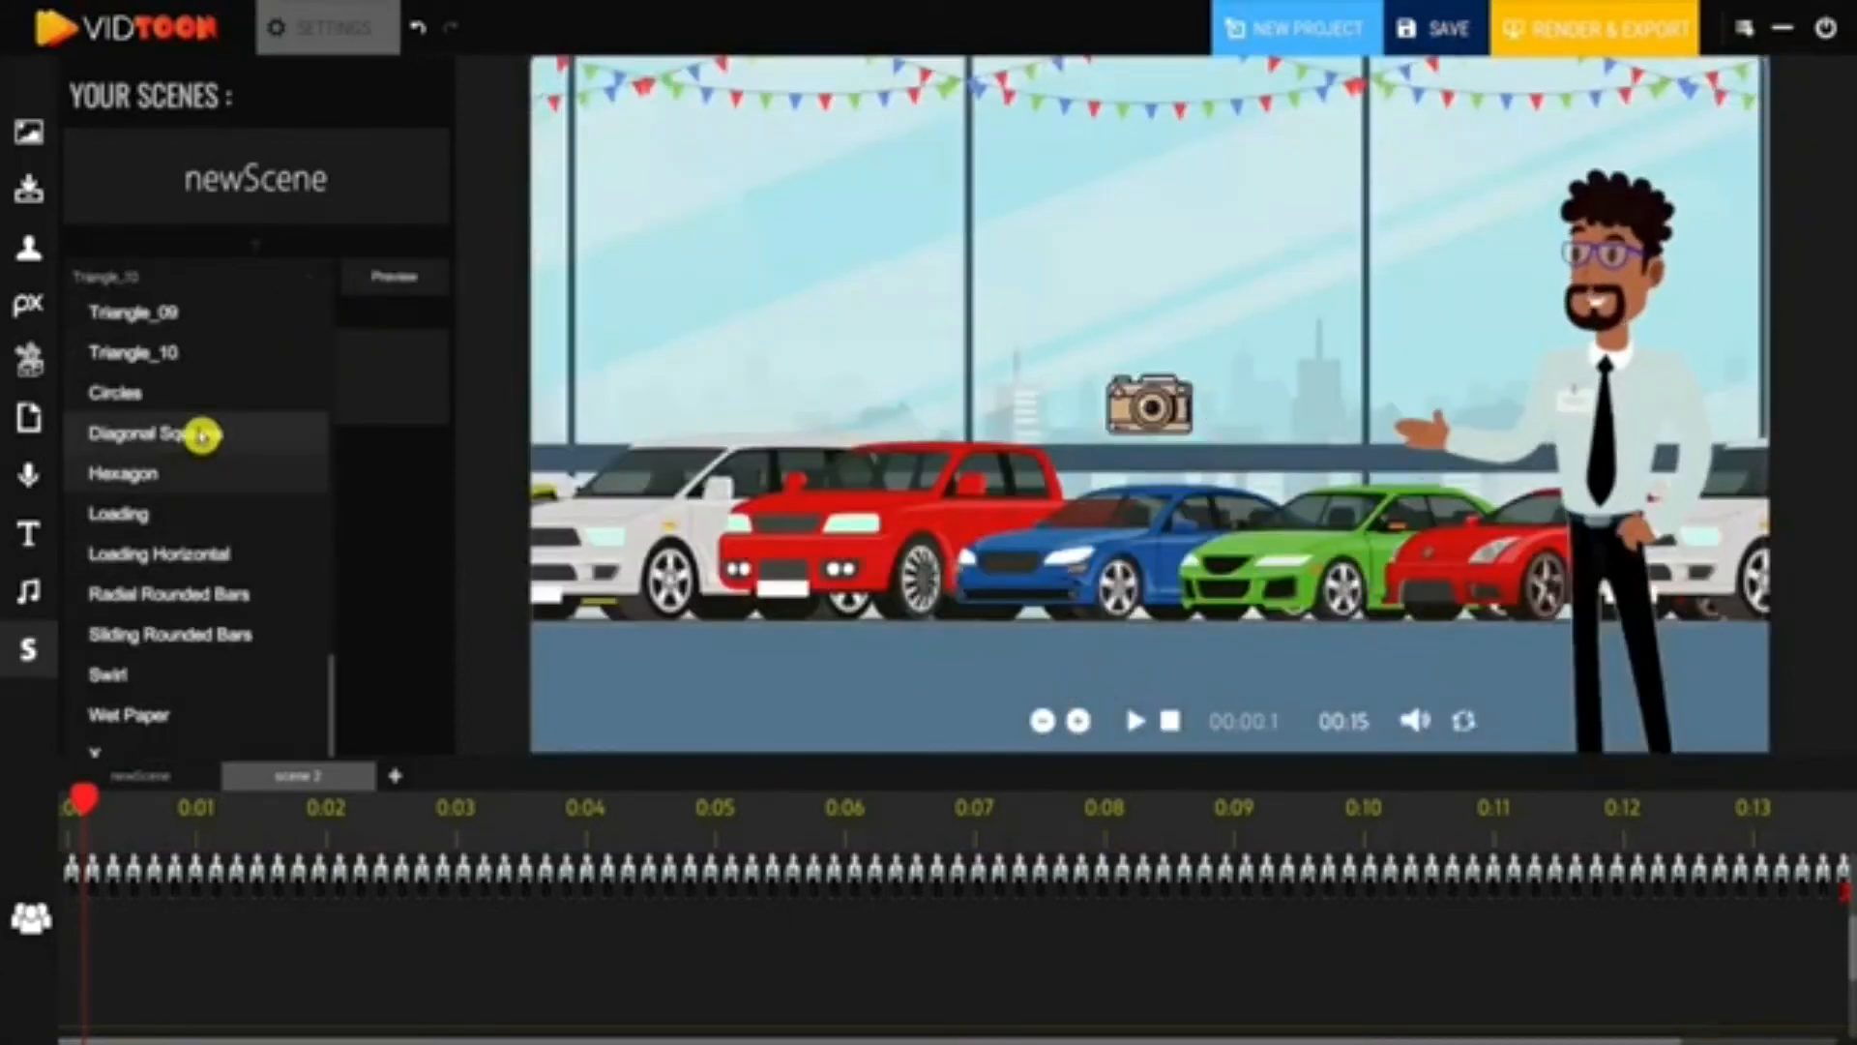
click(217, 431)
click(392, 281)
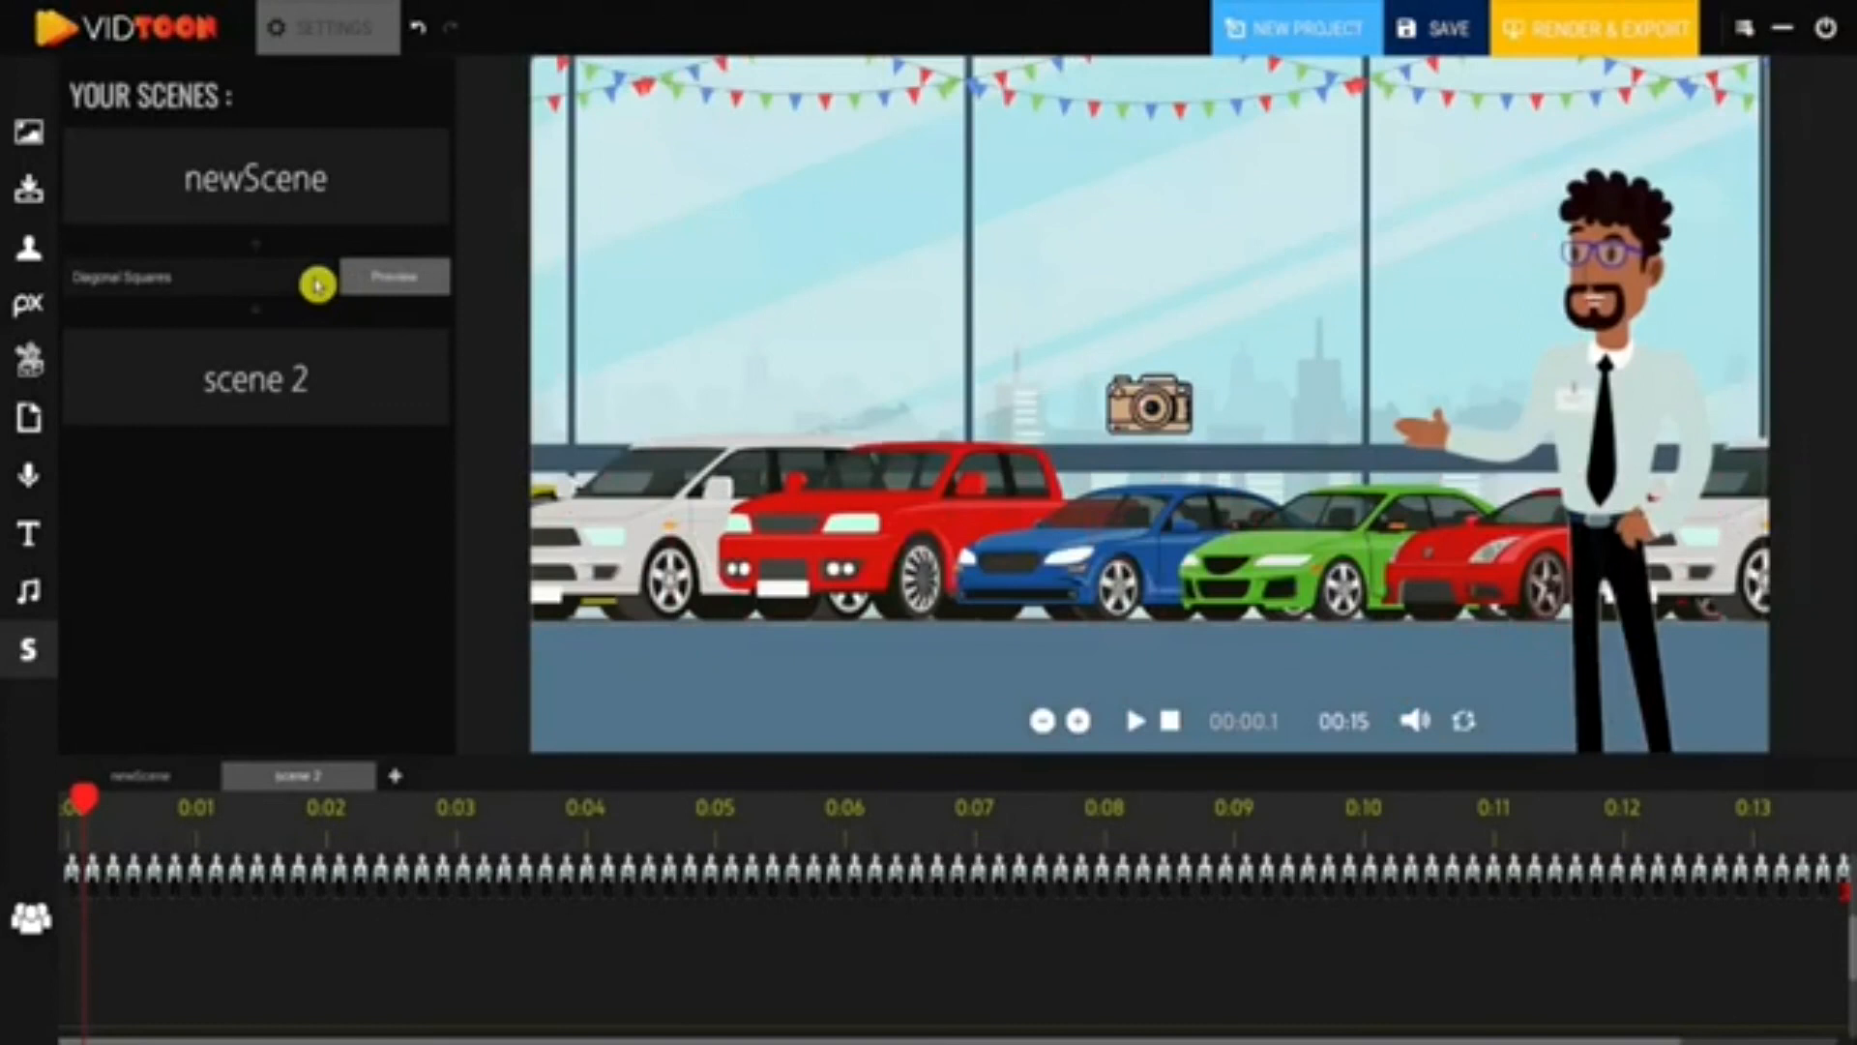
click(319, 280)
scroll(186, 514, down, 5)
click(187, 492)
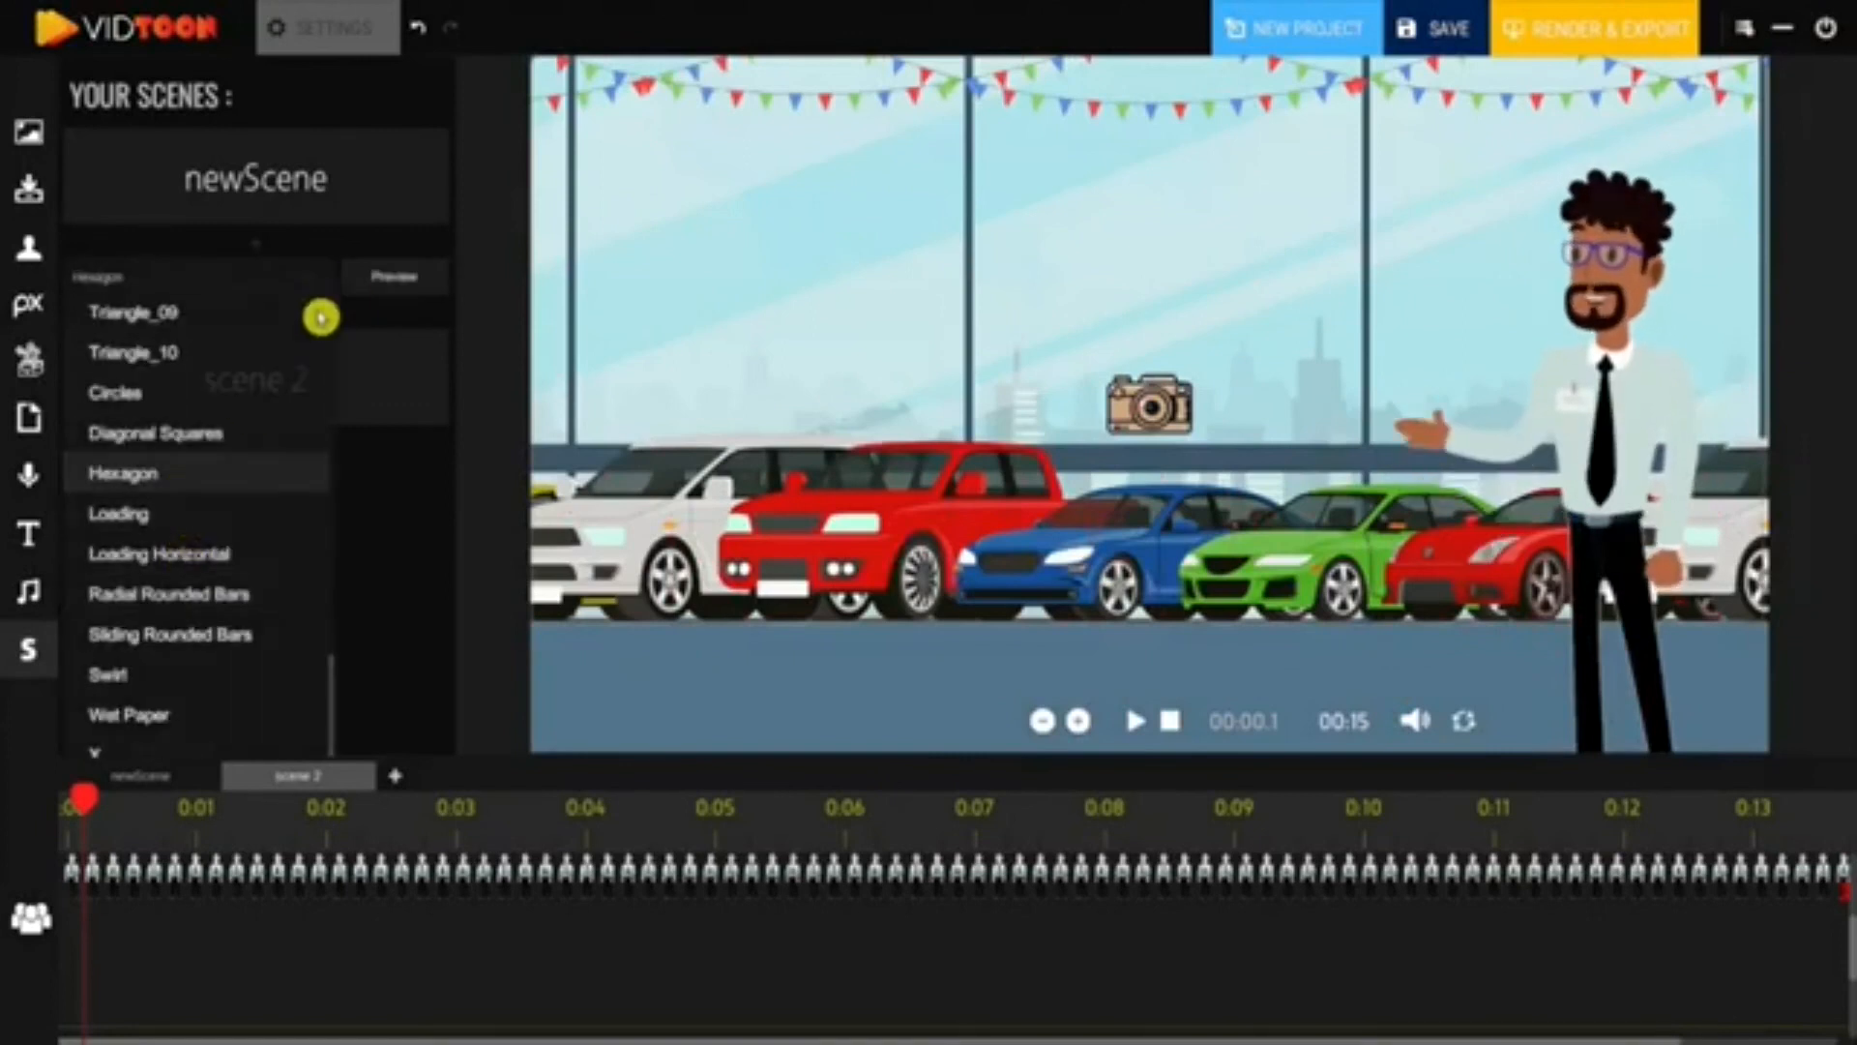
click(364, 278)
click(315, 289)
scroll(145, 414, down, 5)
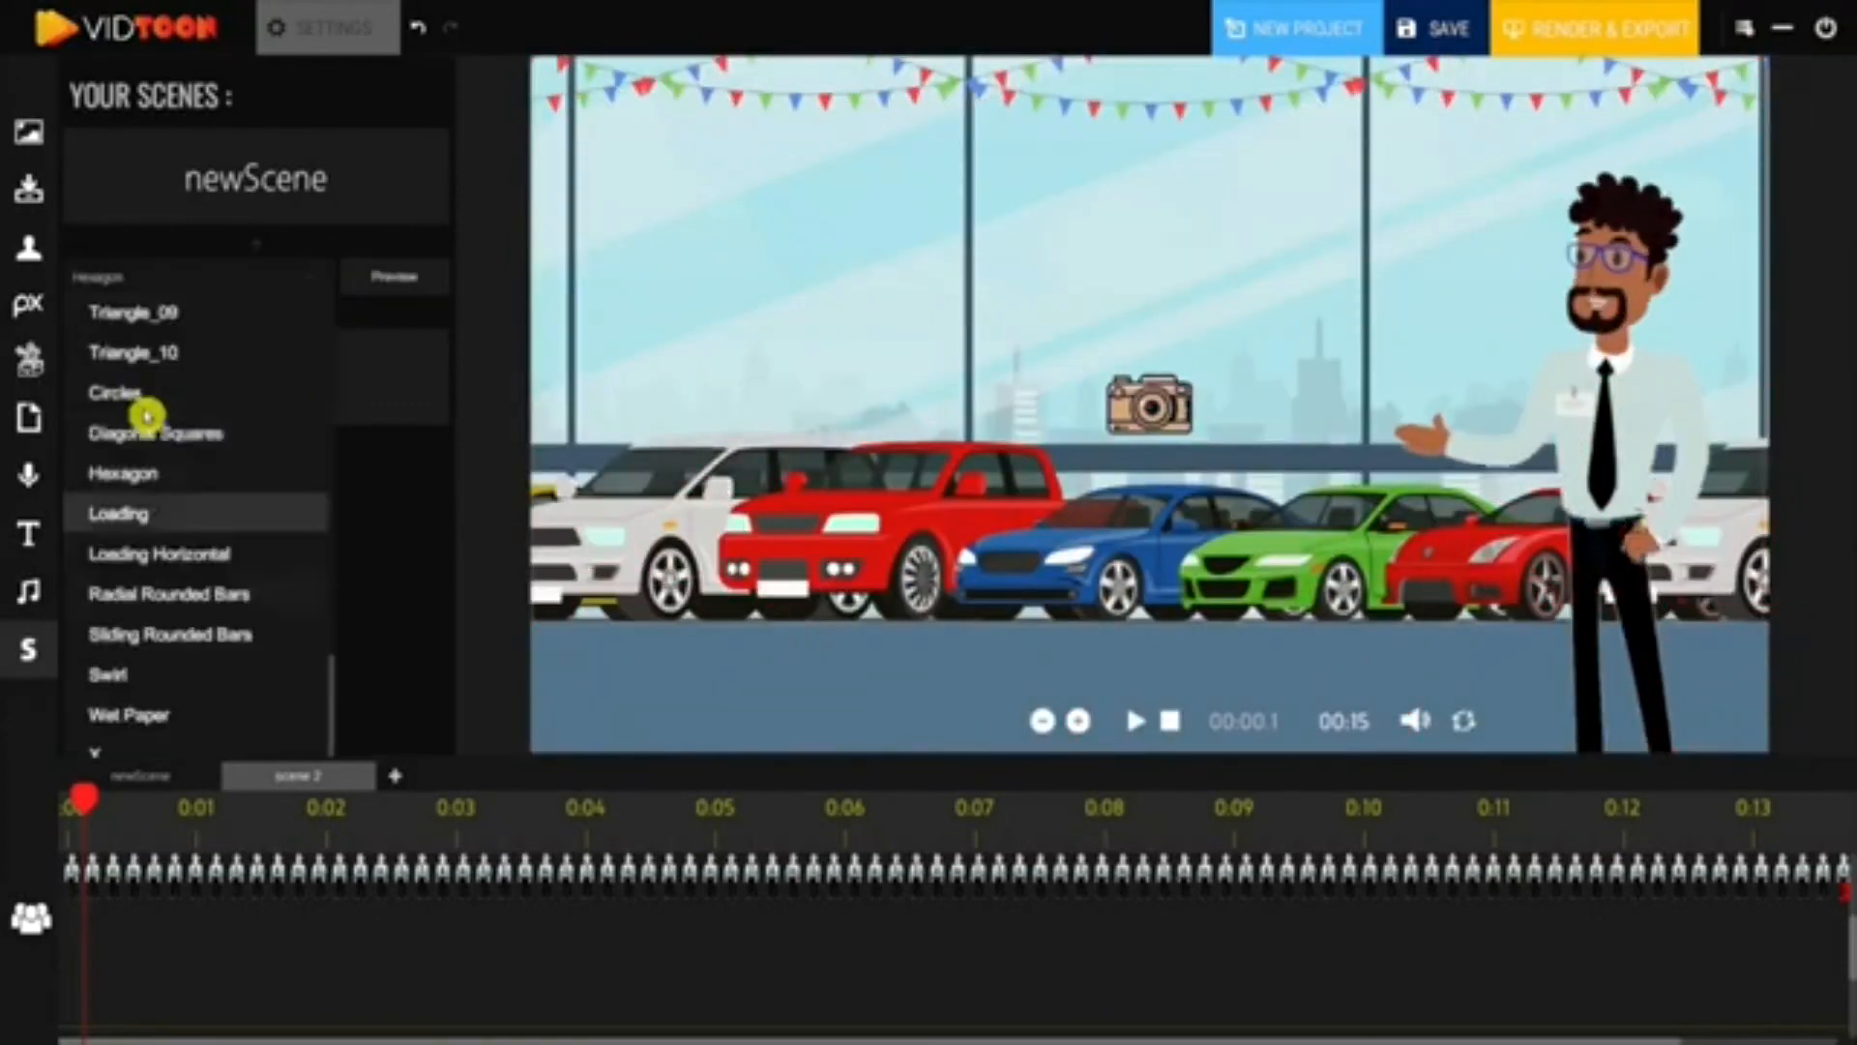
click(295, 391)
click(345, 280)
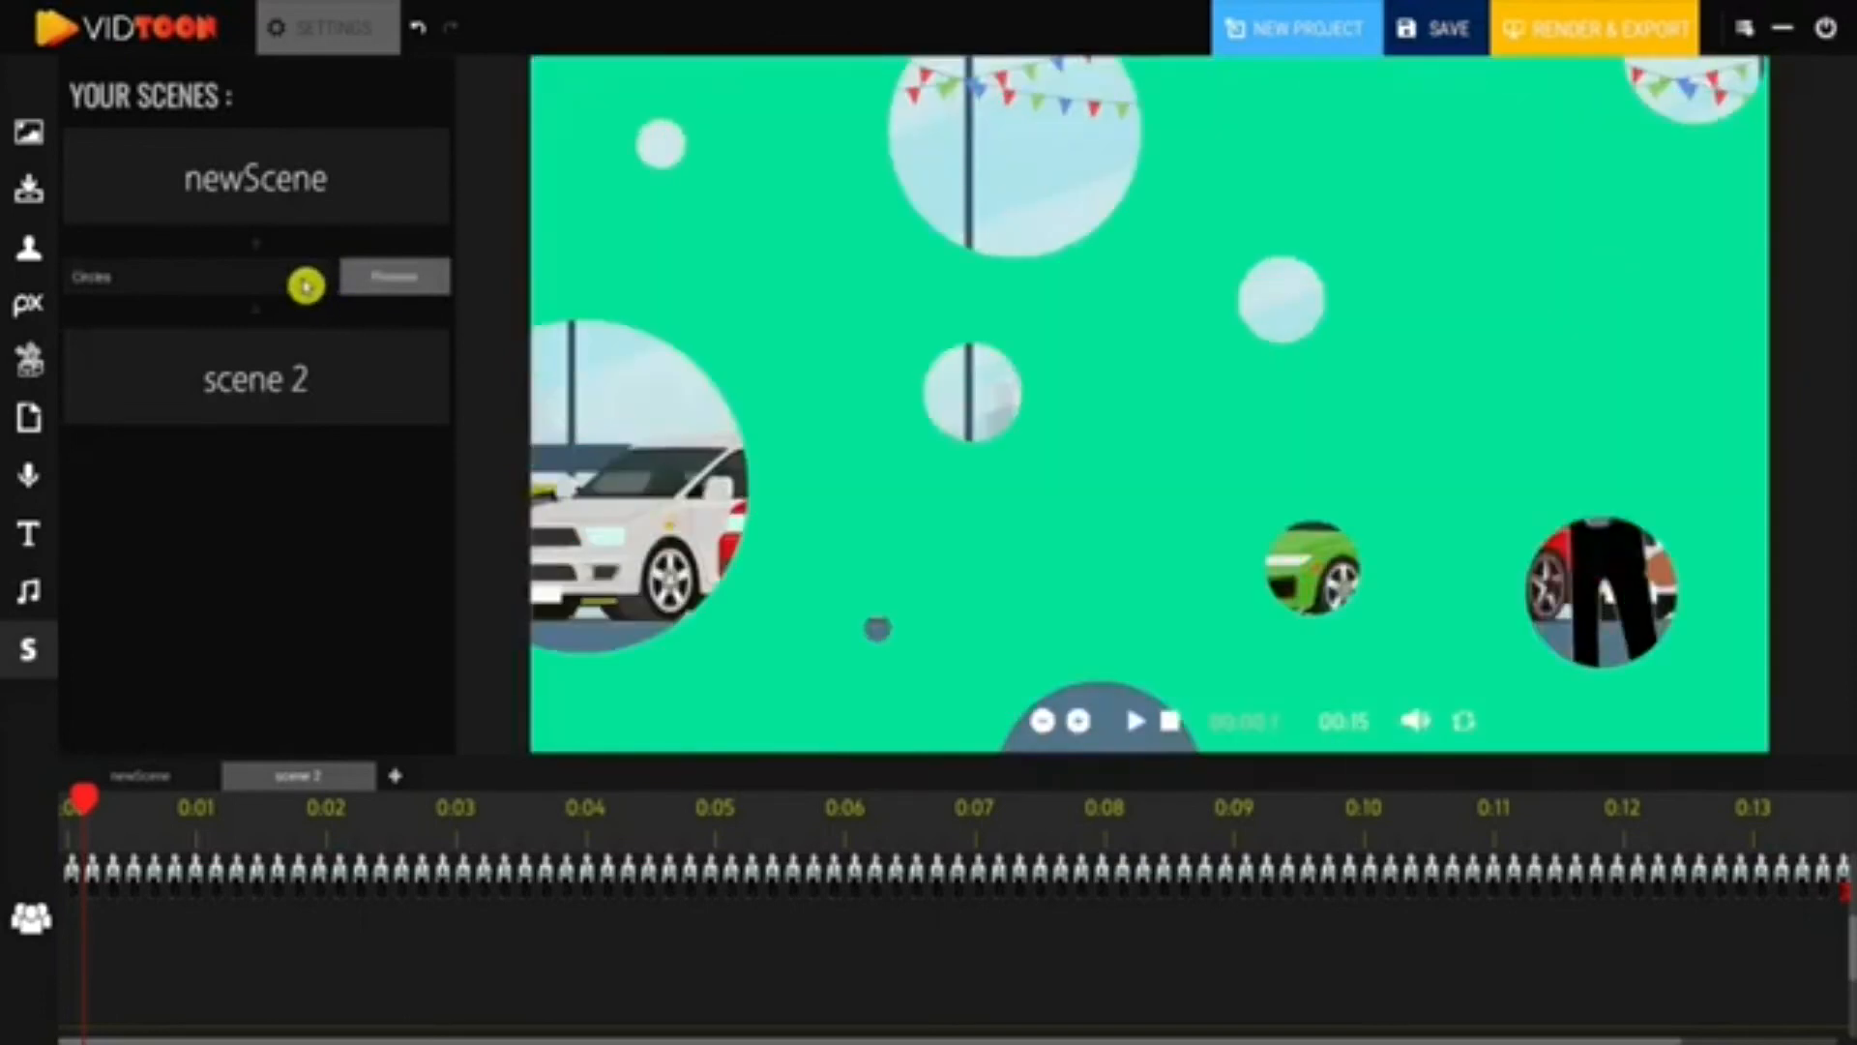
click(303, 286)
scroll(301, 718, down, 4)
scroll(214, 678, down, 4)
click(173, 676)
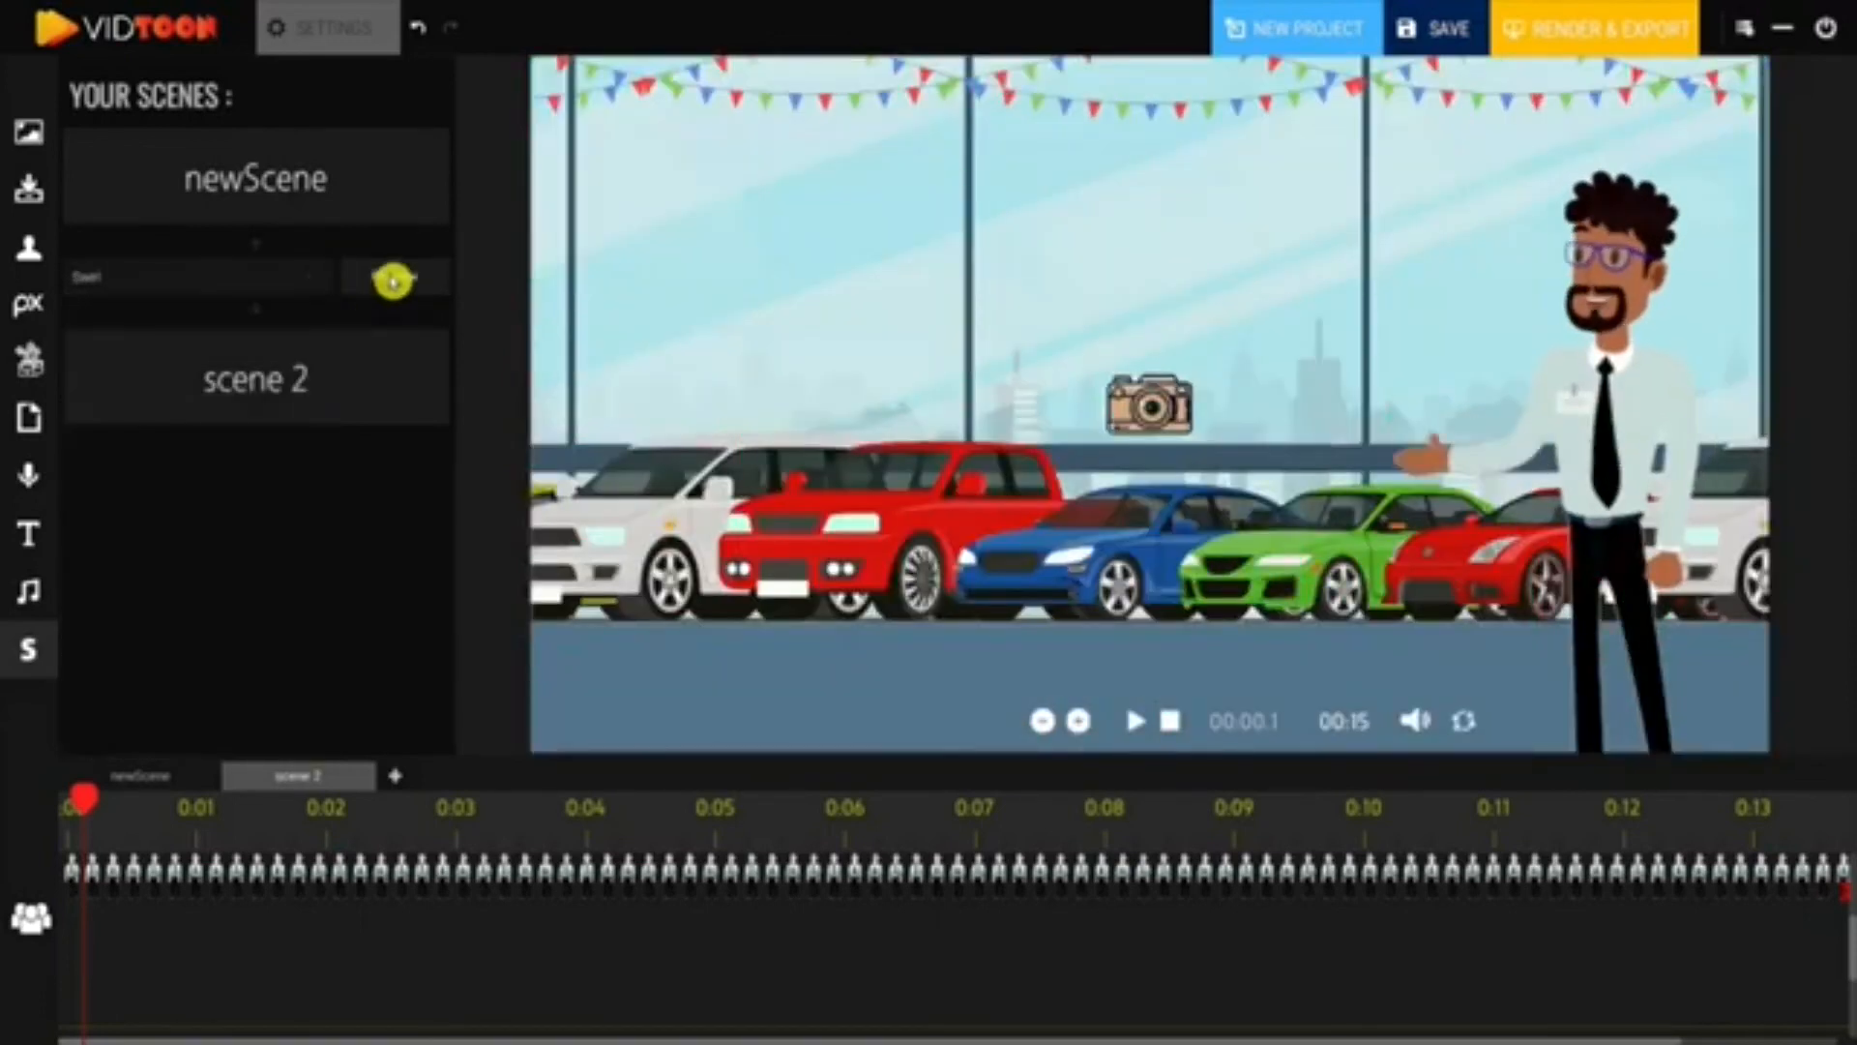
click(393, 281)
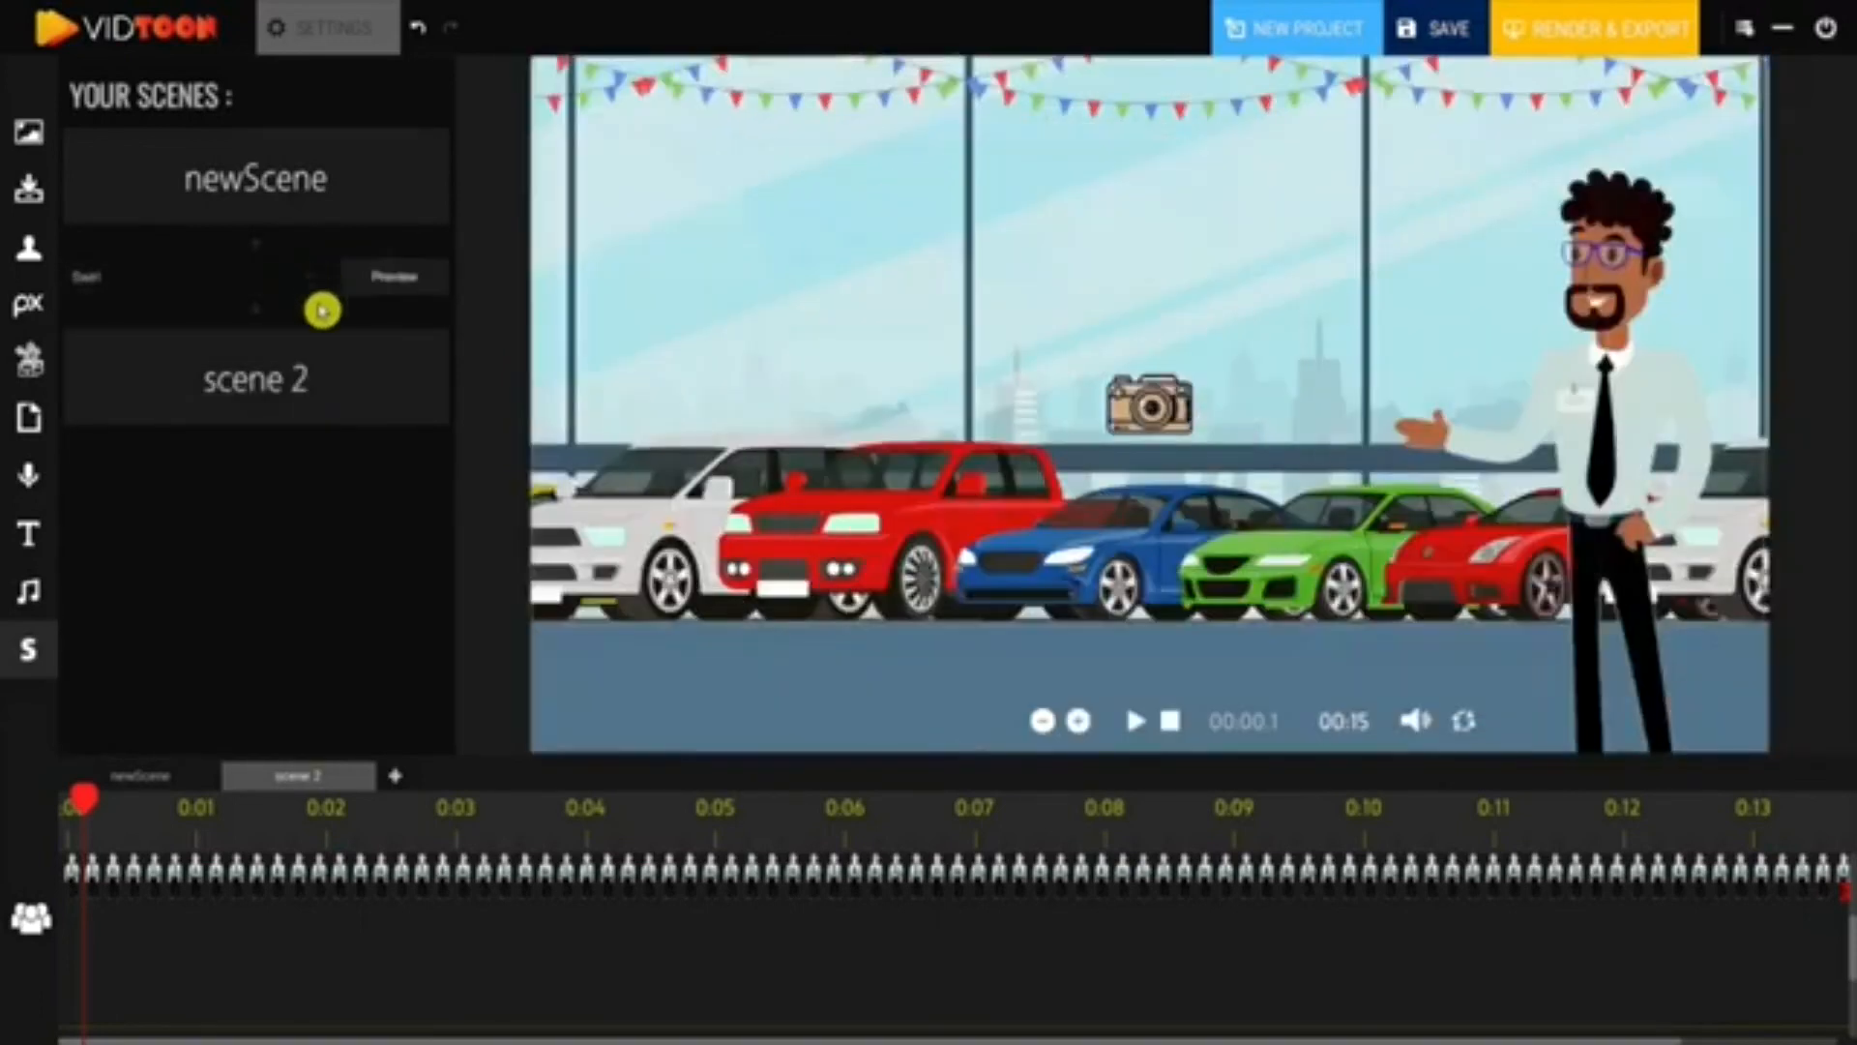
- Settle on the Wet Paper transition and preview it
click(320, 281)
scroll(309, 677, down, 6)
click(231, 718)
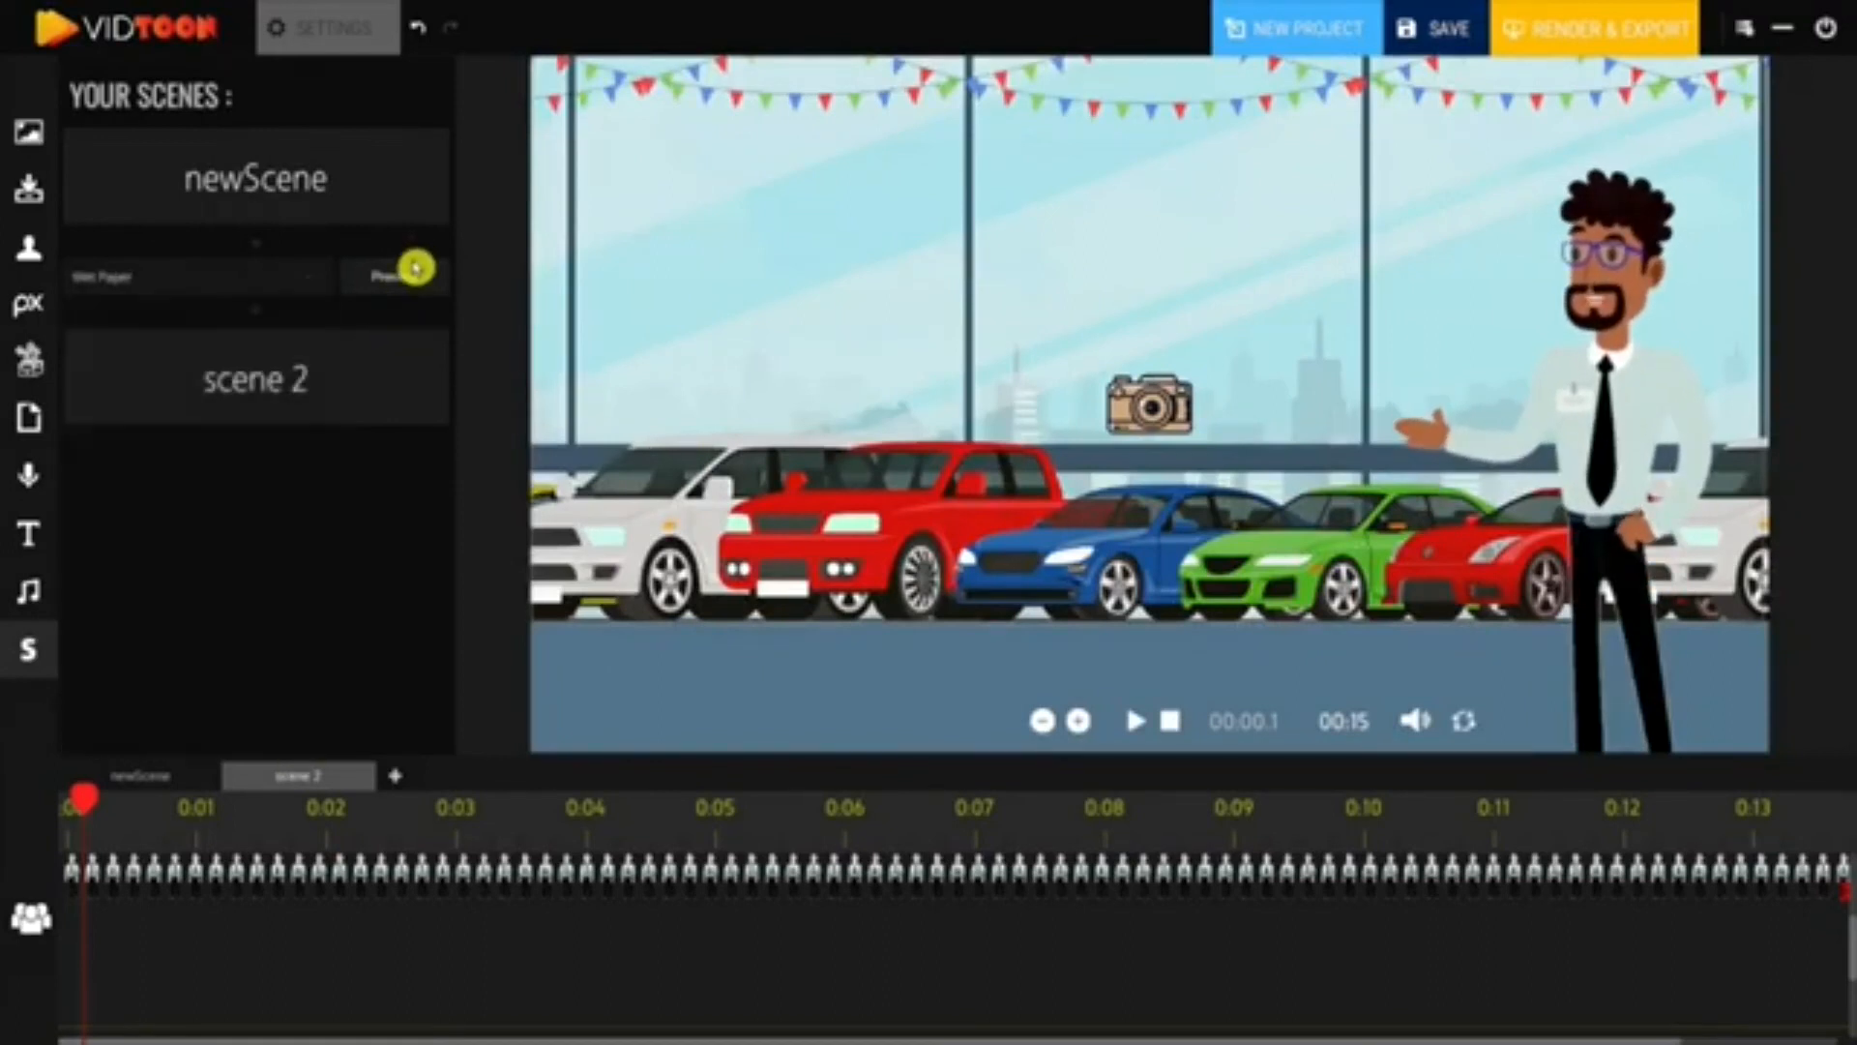
click(346, 284)
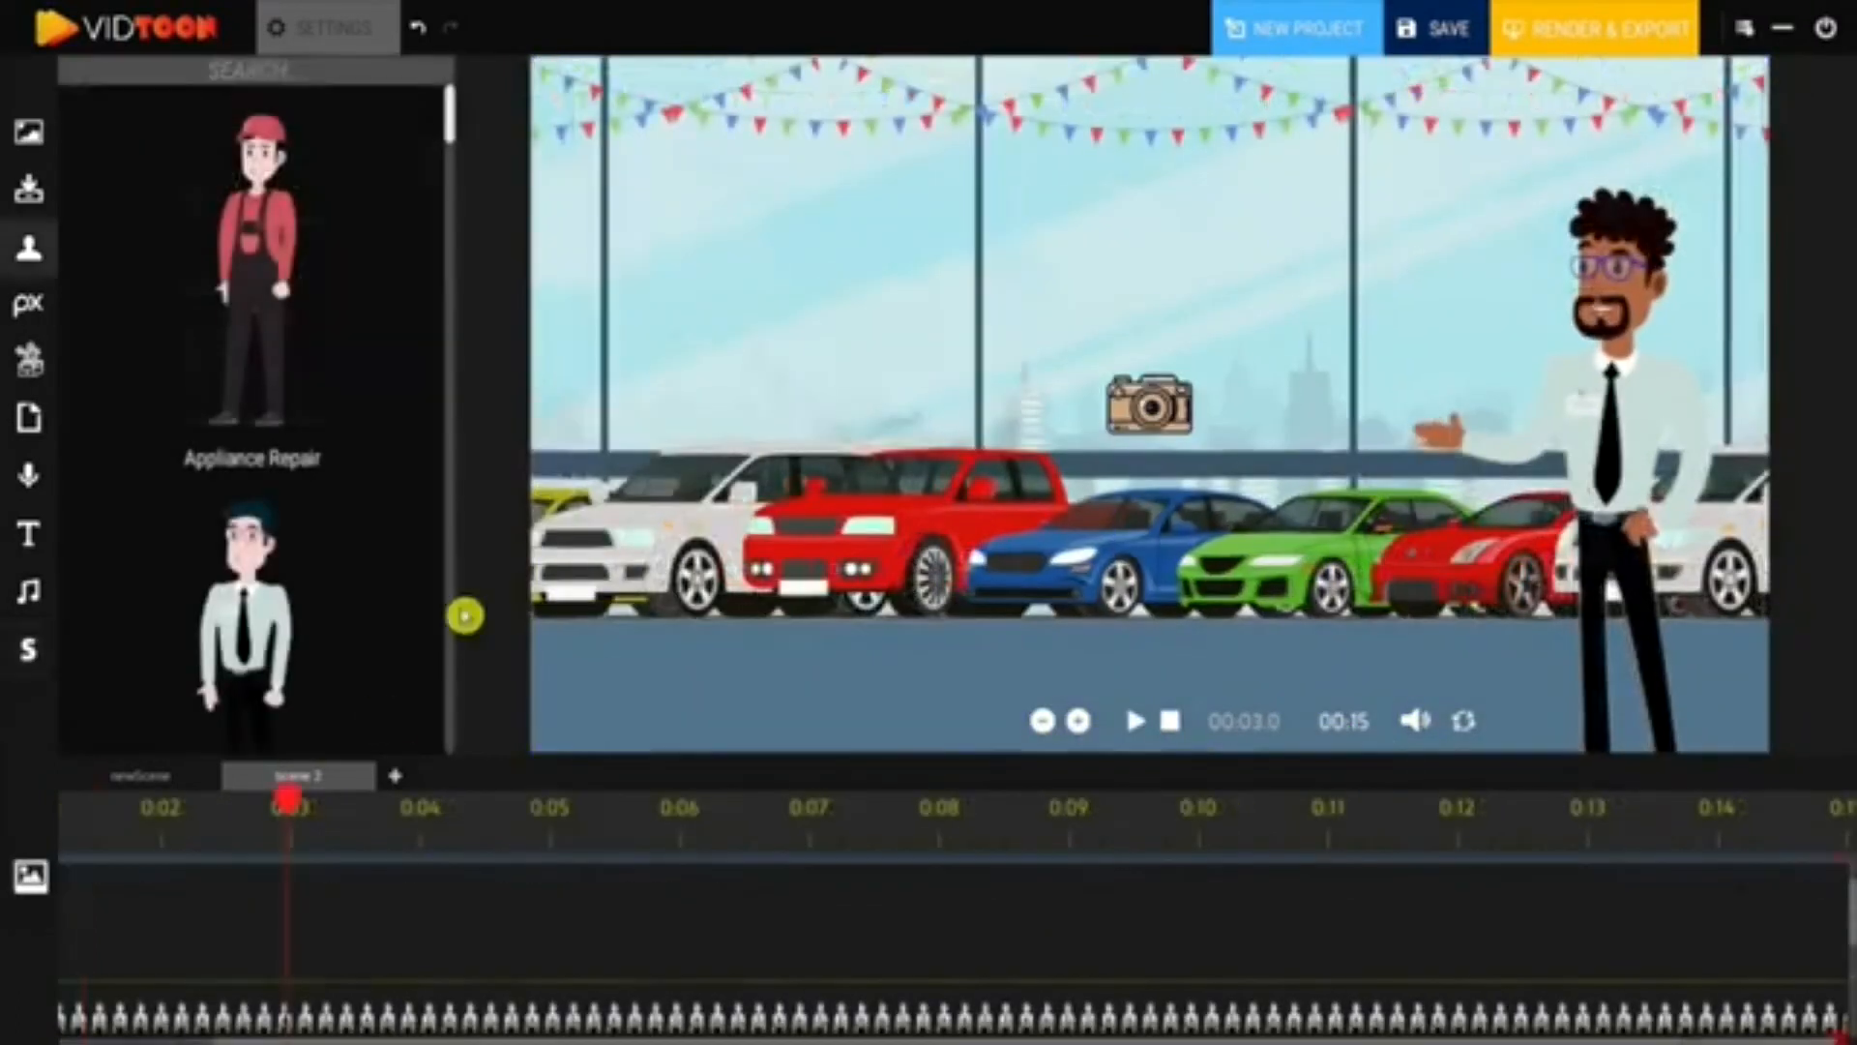
- Save the project under the name 'Car die'
click(1451, 32)
triple_click(736, 748)
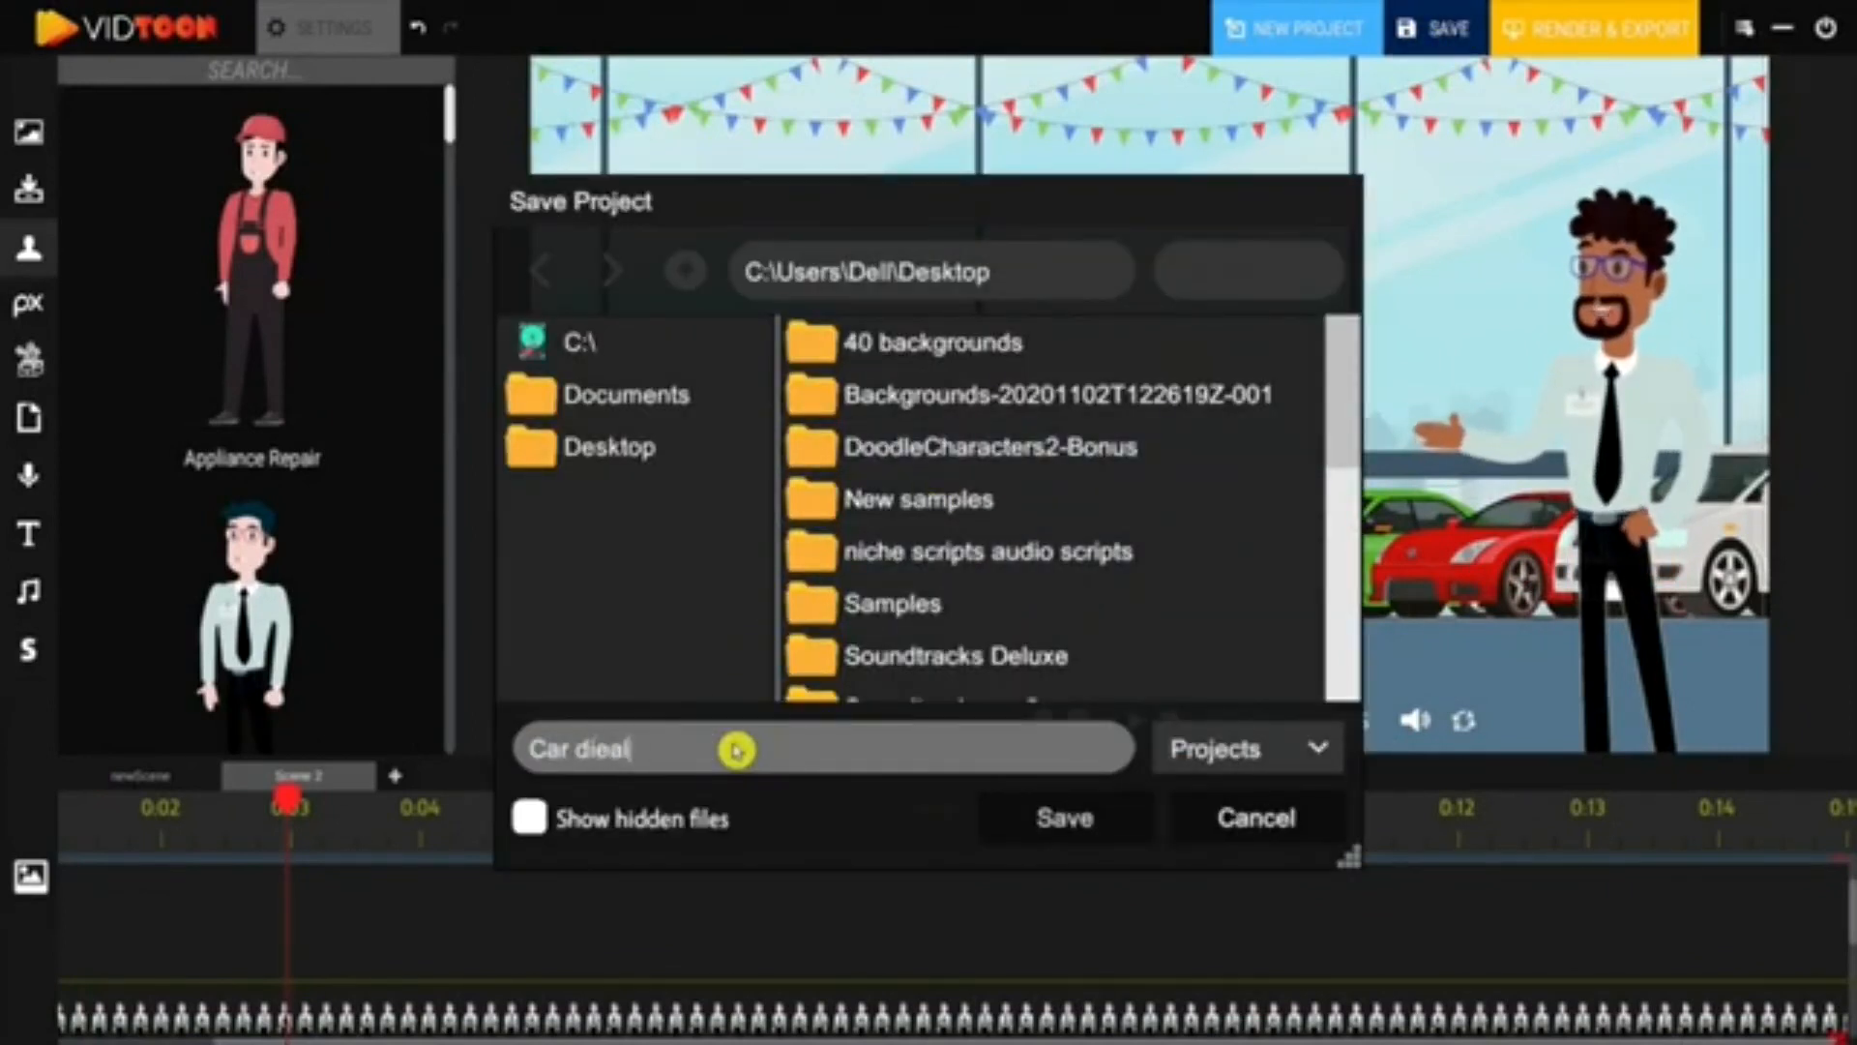
text(Car die)
key(Return)
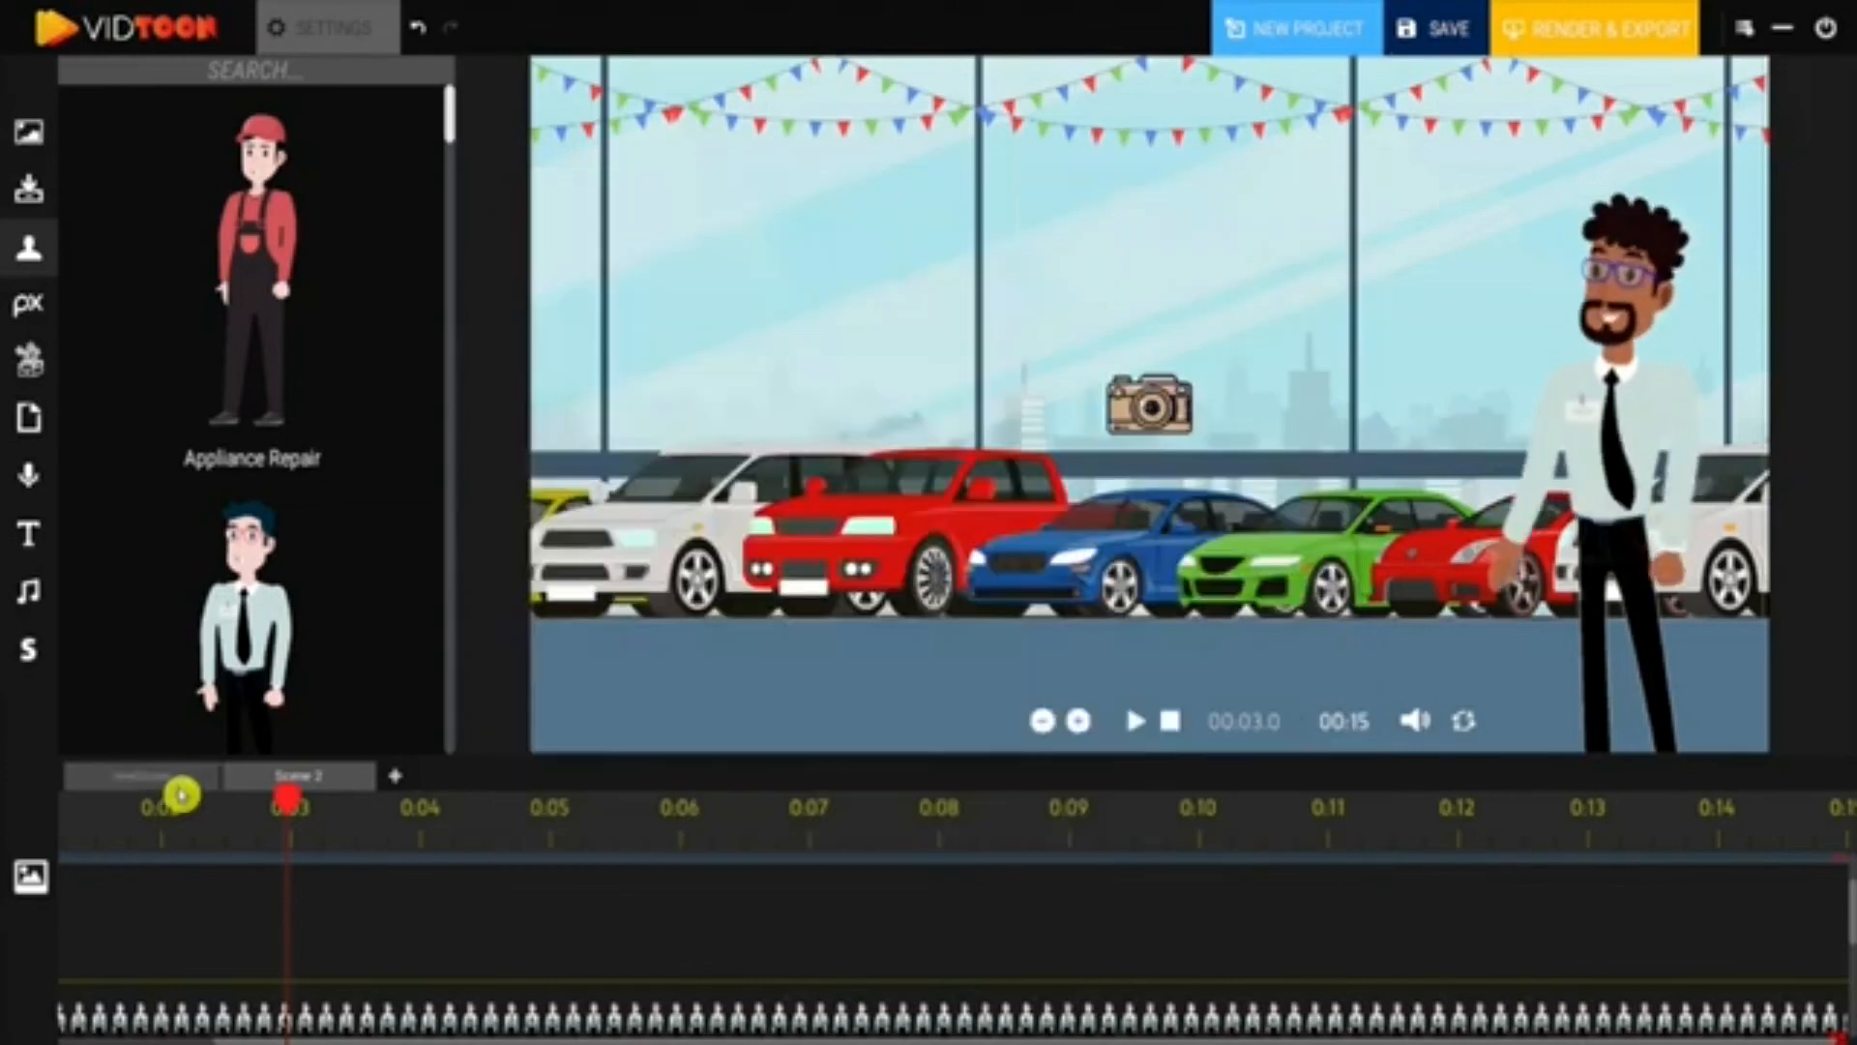
- Return to the first showroom scene and export the animation as video 1
click(181, 791)
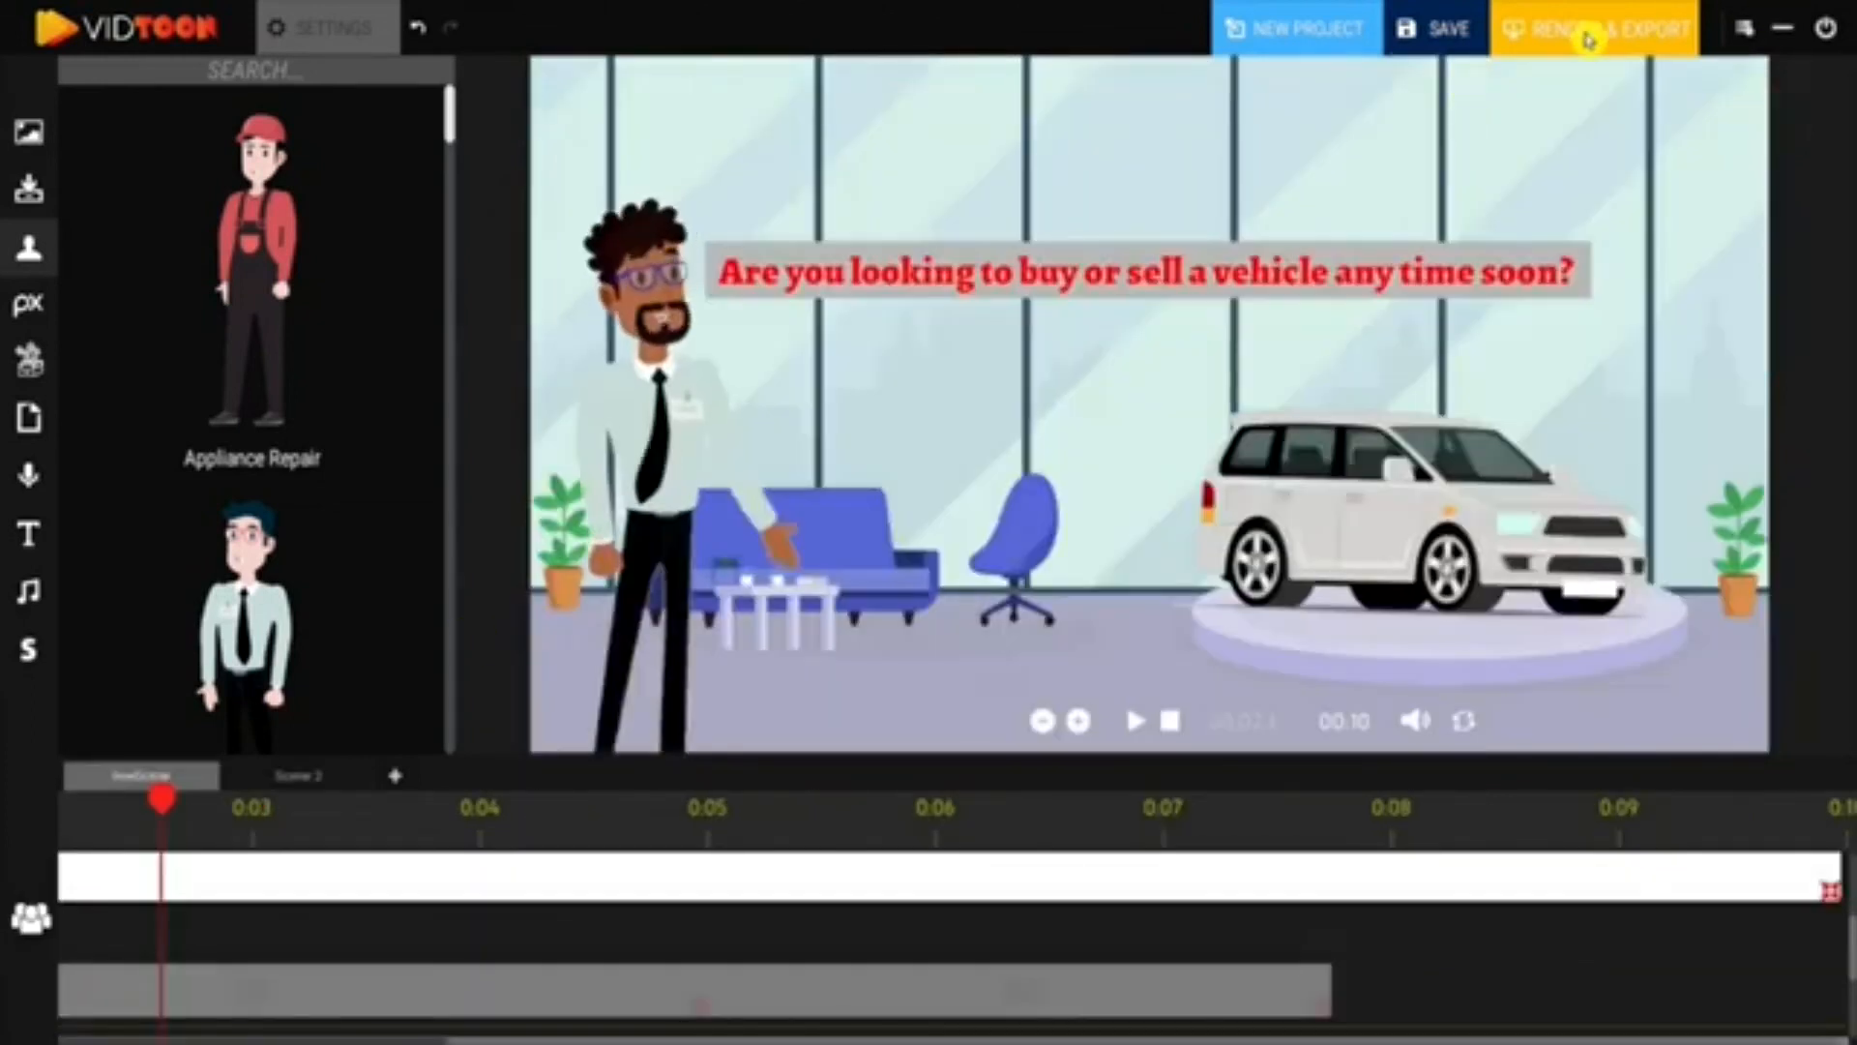
click(1587, 32)
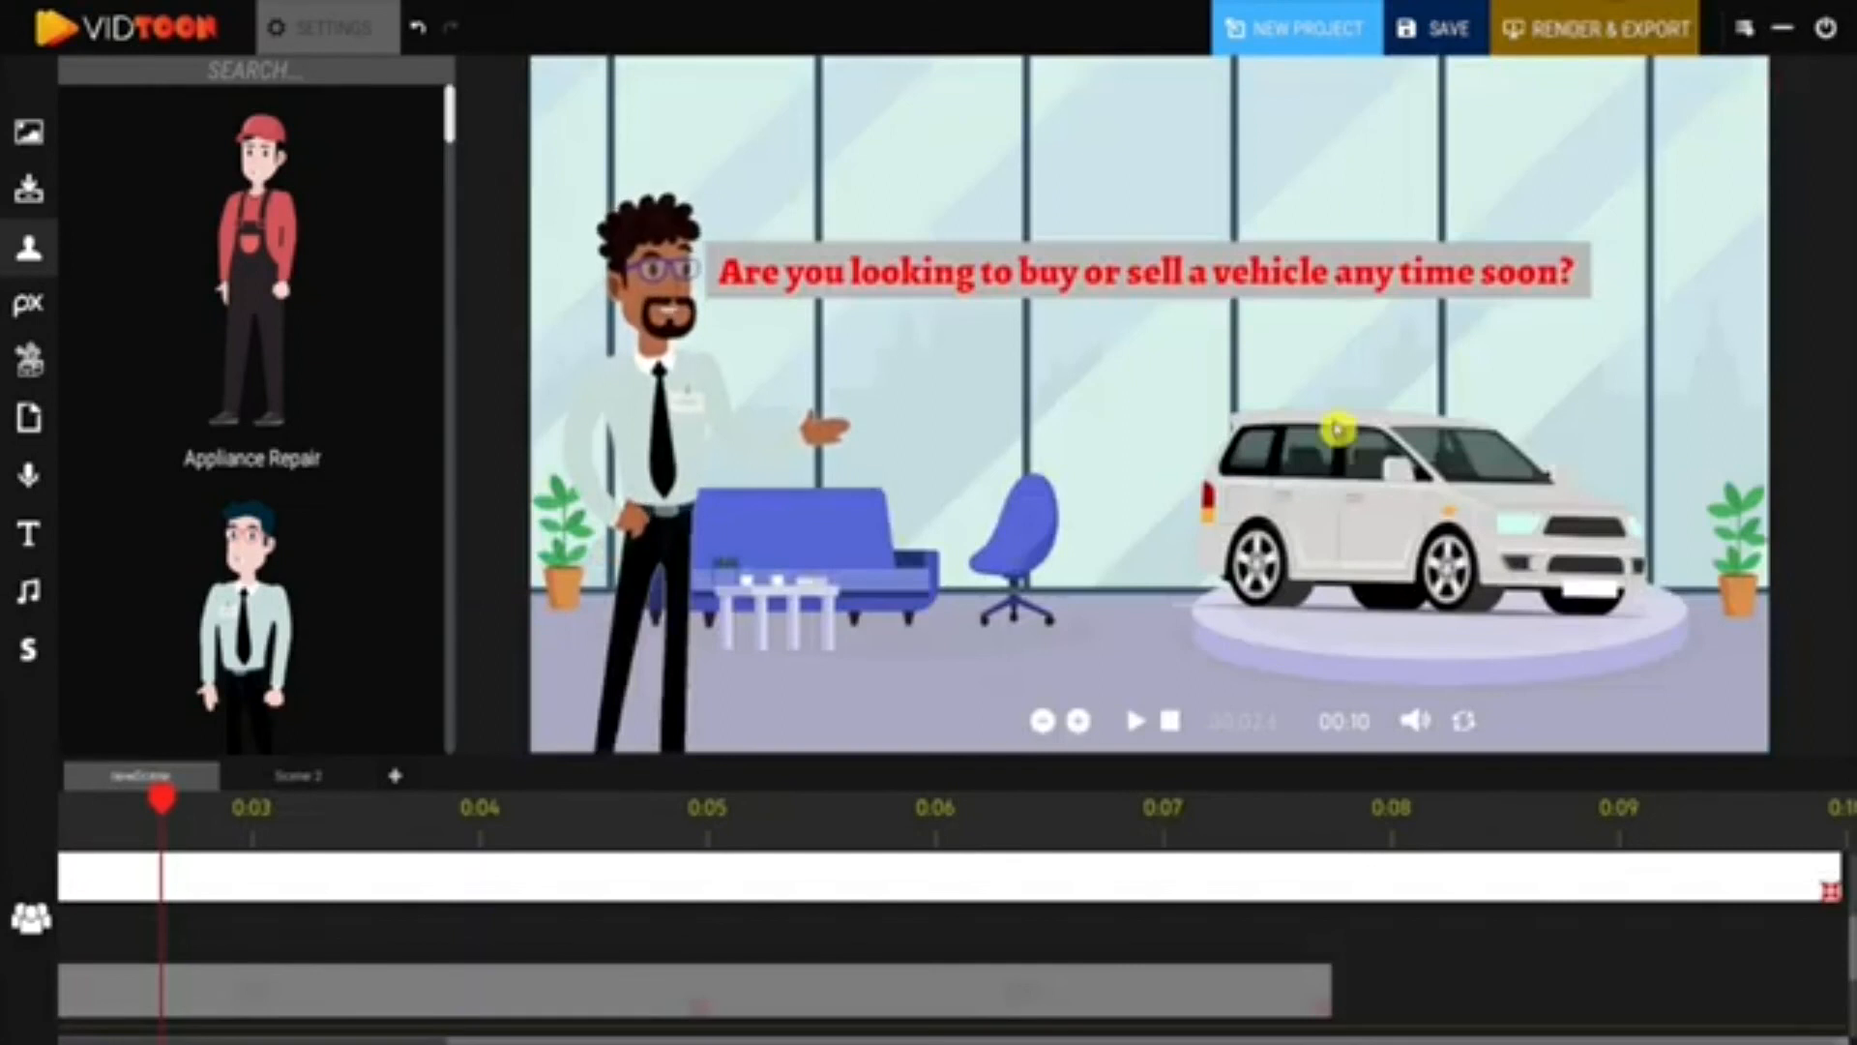
click(1169, 735)
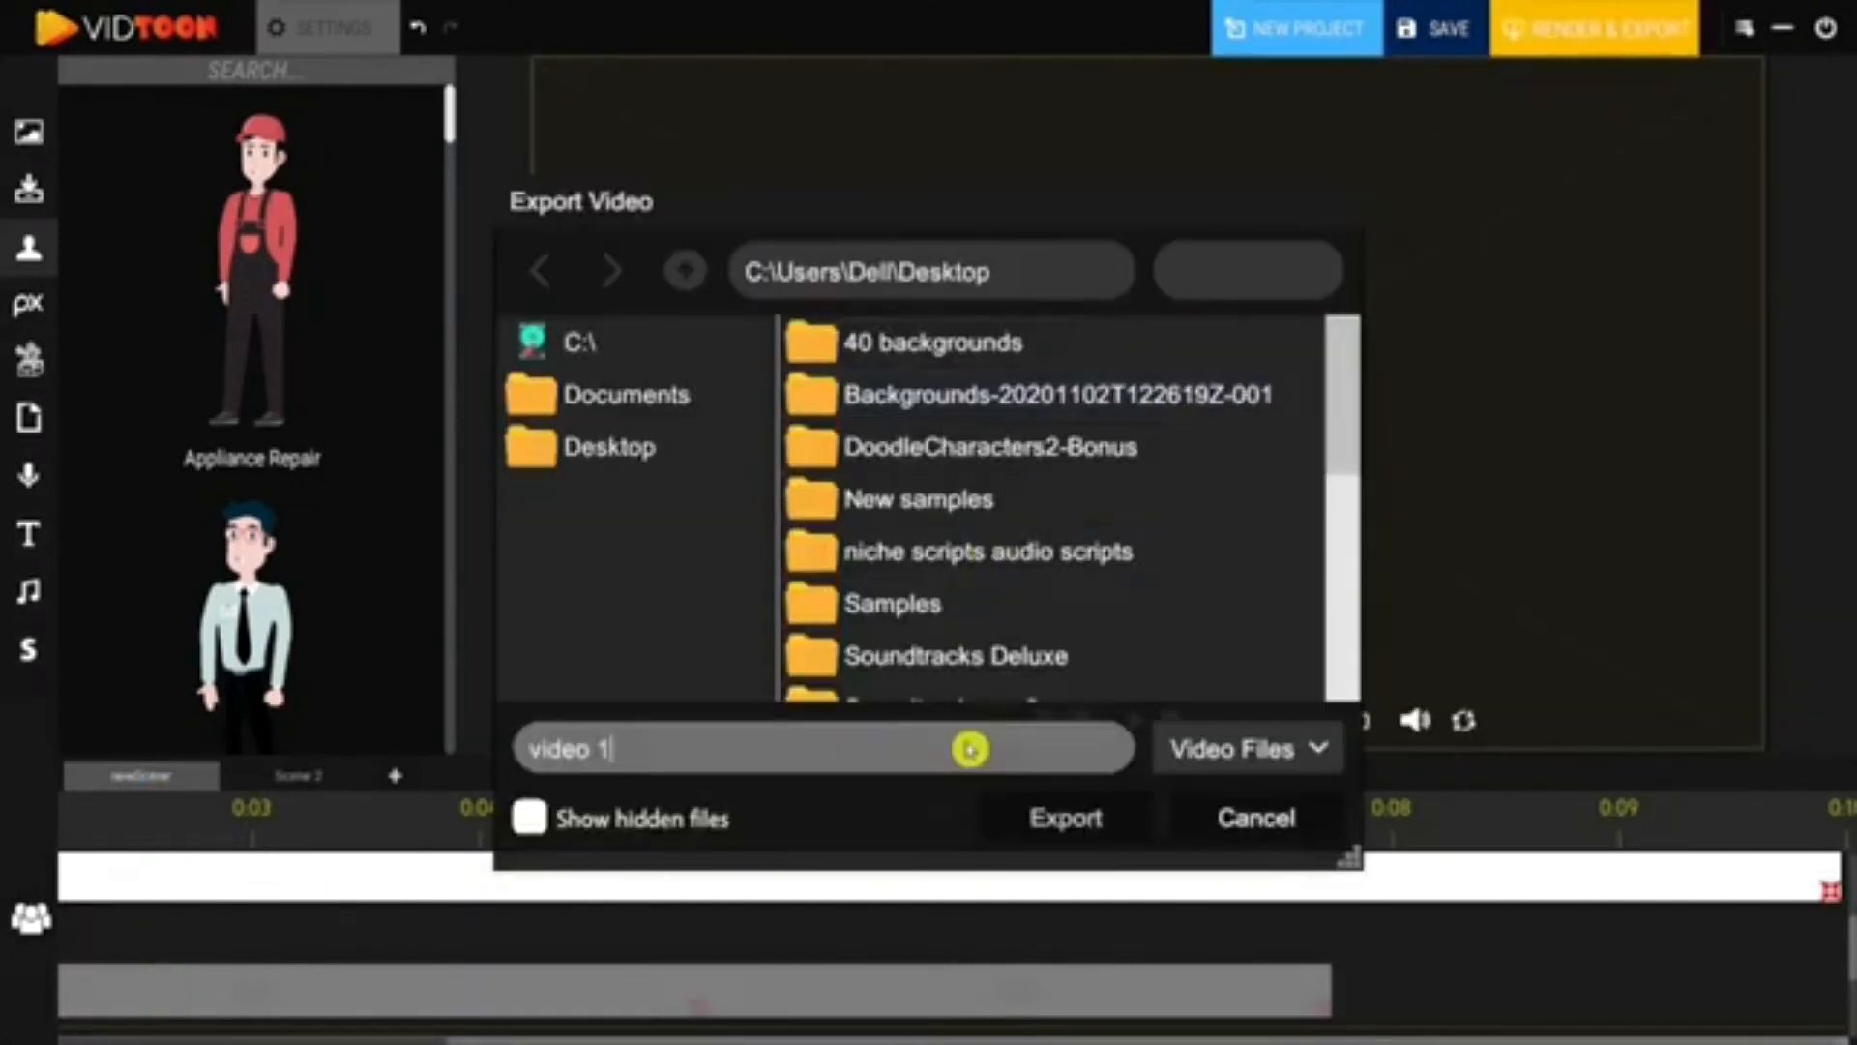
click(1055, 810)
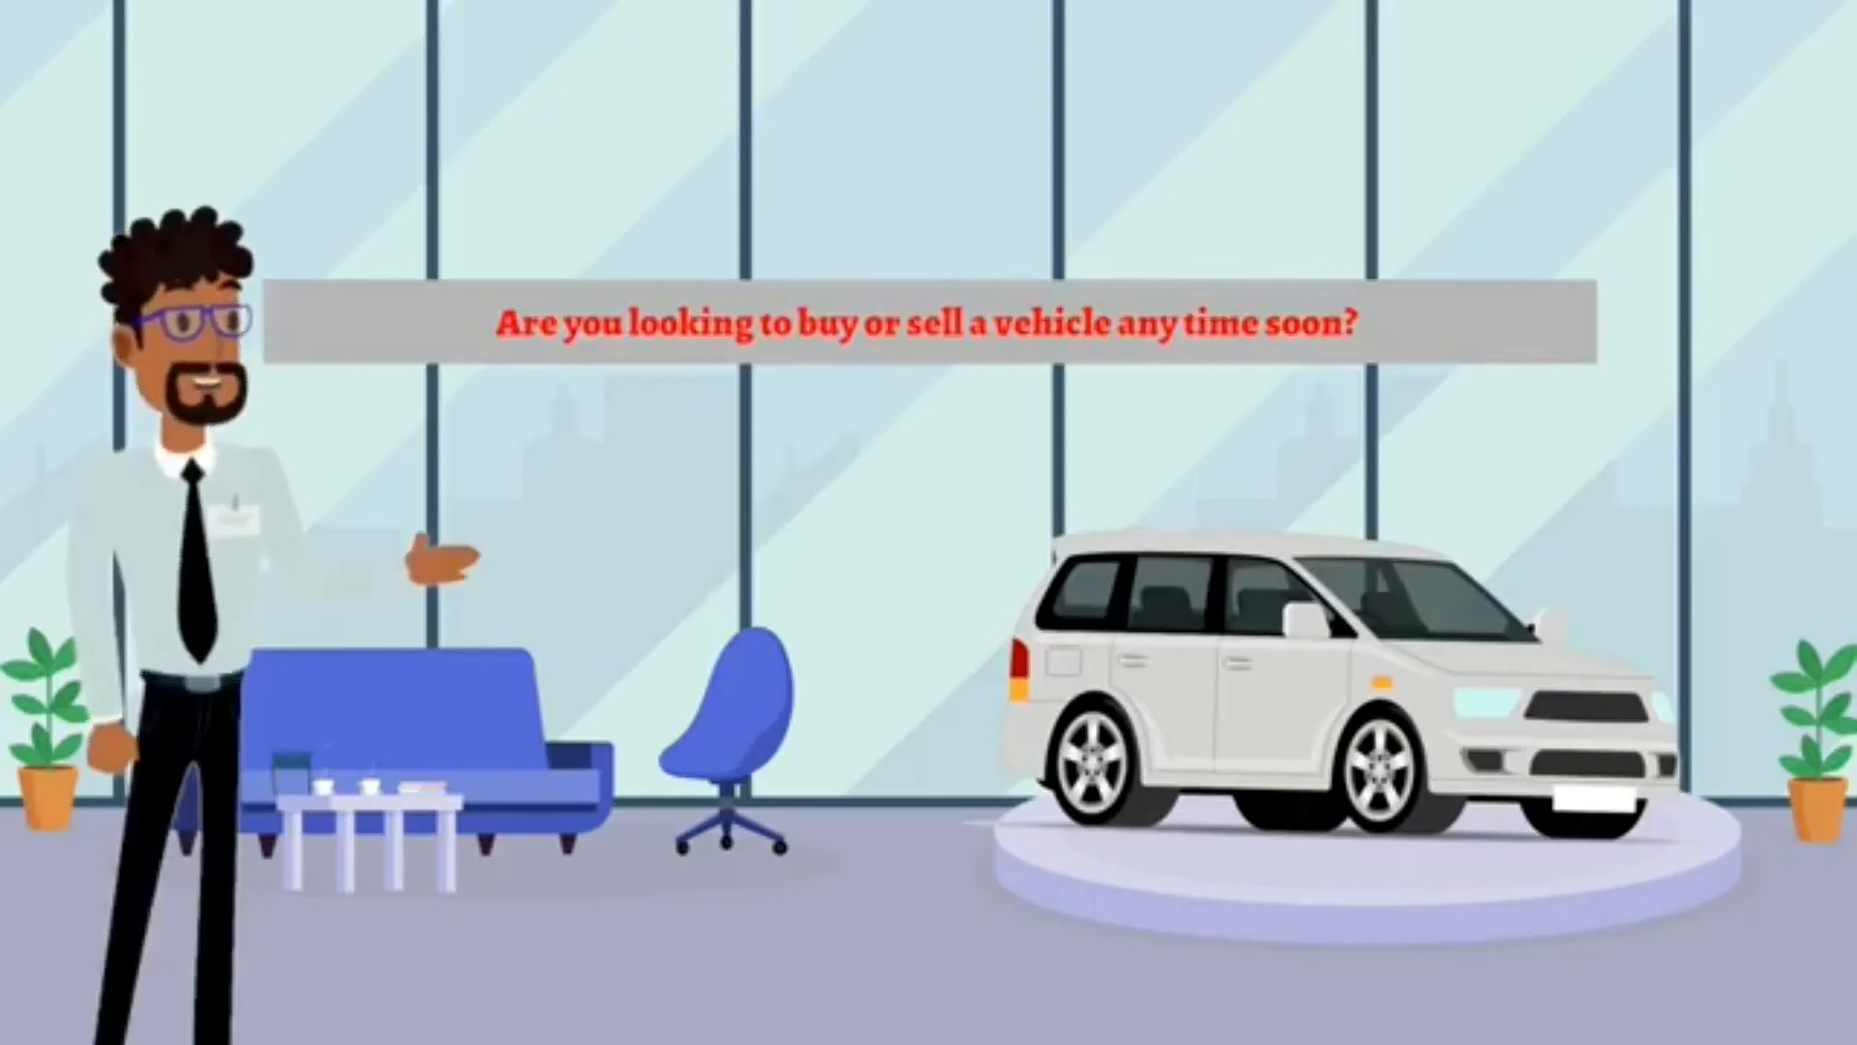